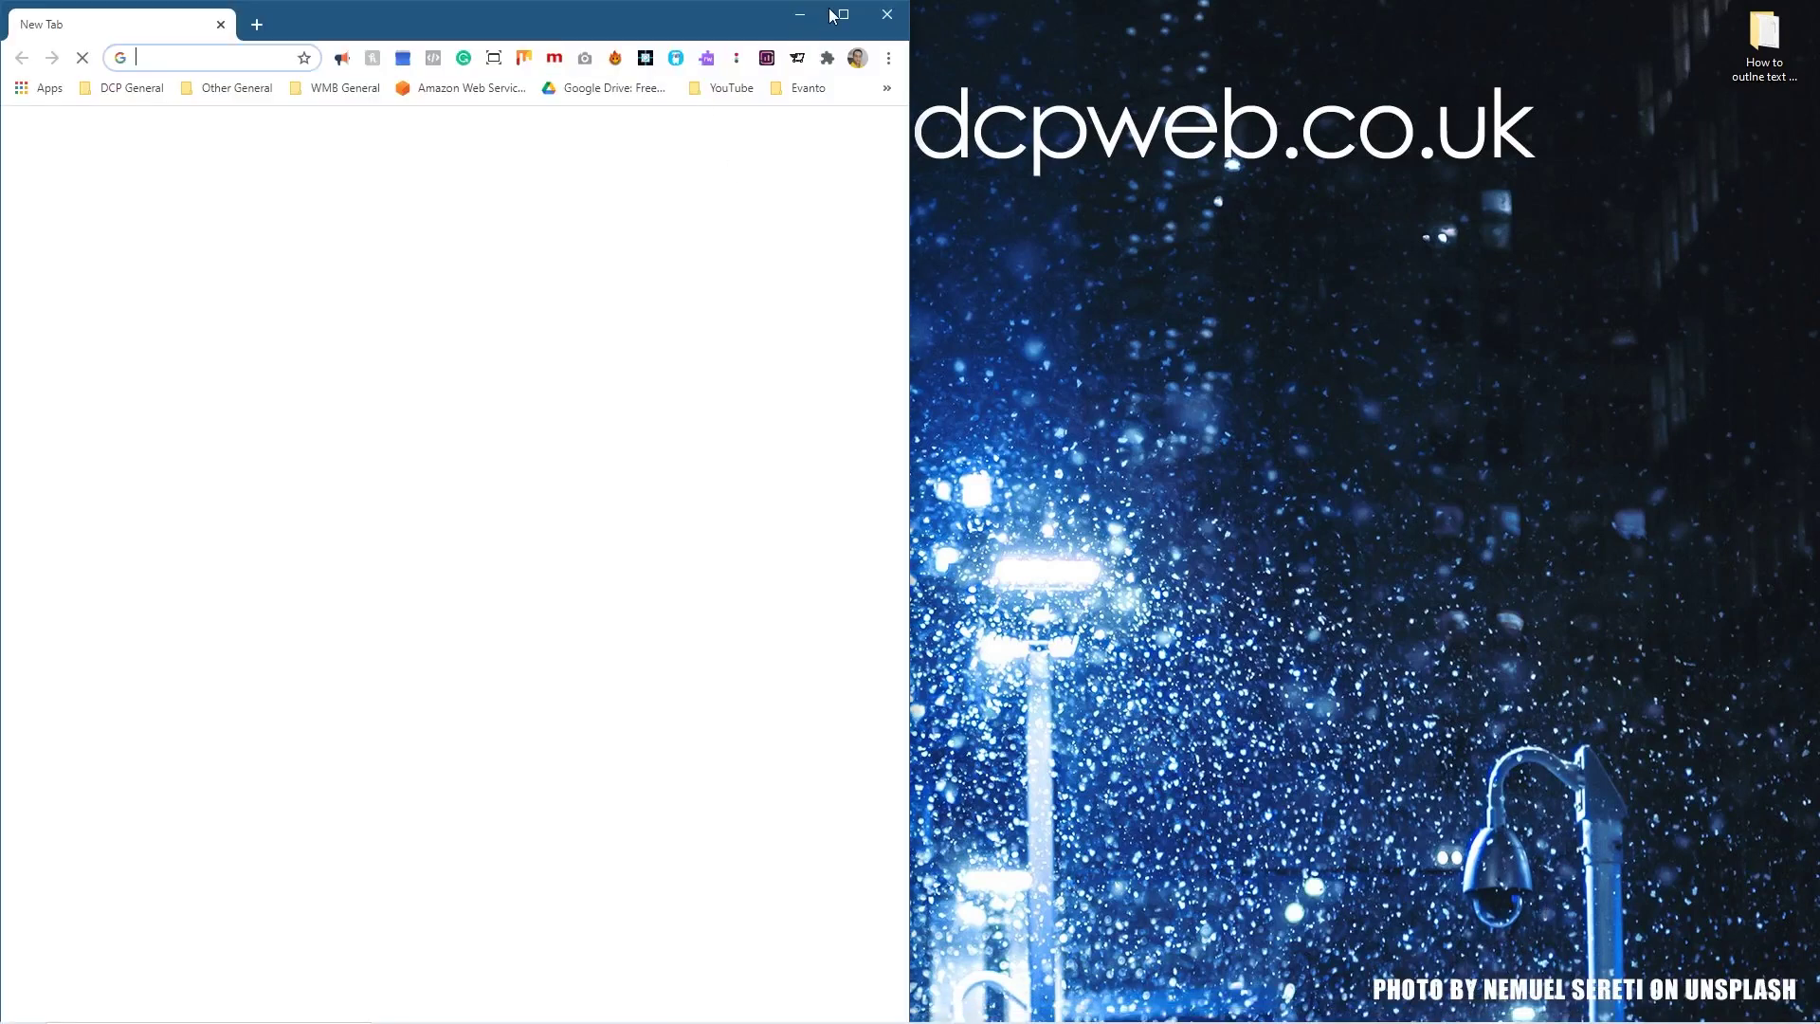
- Open the Unsplash photo page unsplash.com/photos/Eg0SlkUUtVI in the maximized browser and download the free pink textile photo
left_click(833, 15)
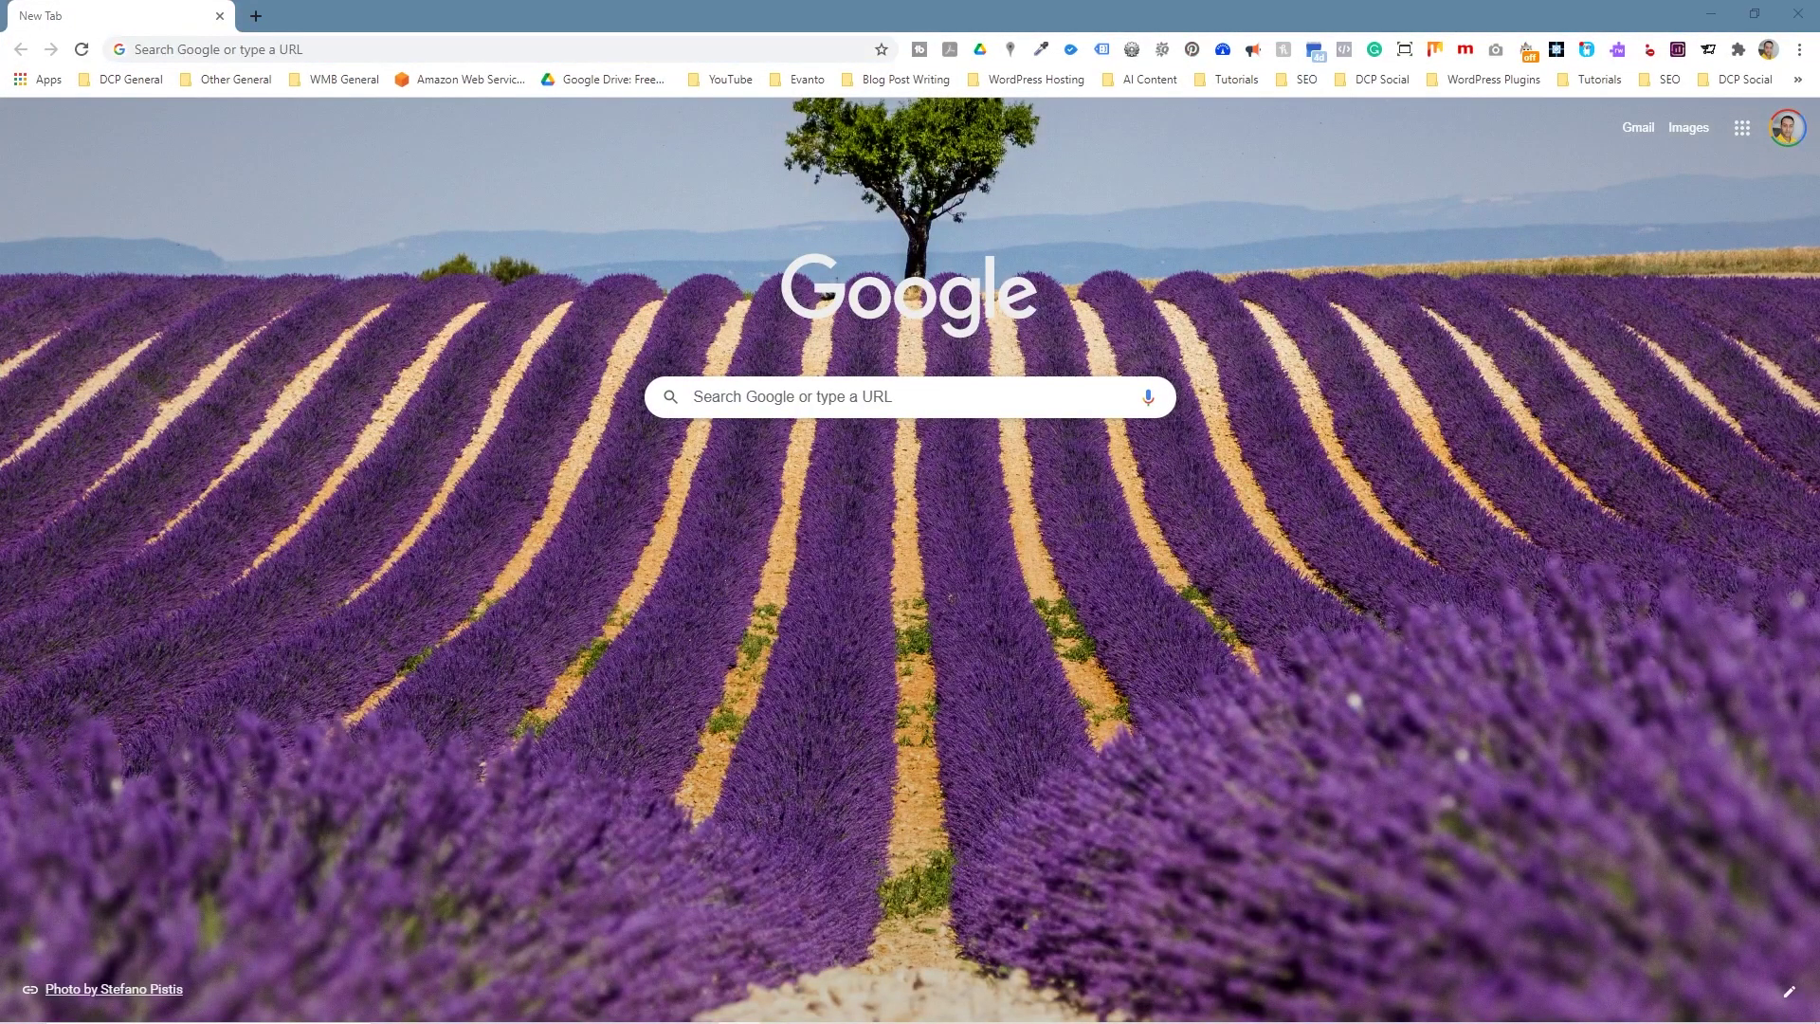
left_click(597, 47)
type("https://unsplash.com/photos/Eg0SlkUUtVI")
key("Return")
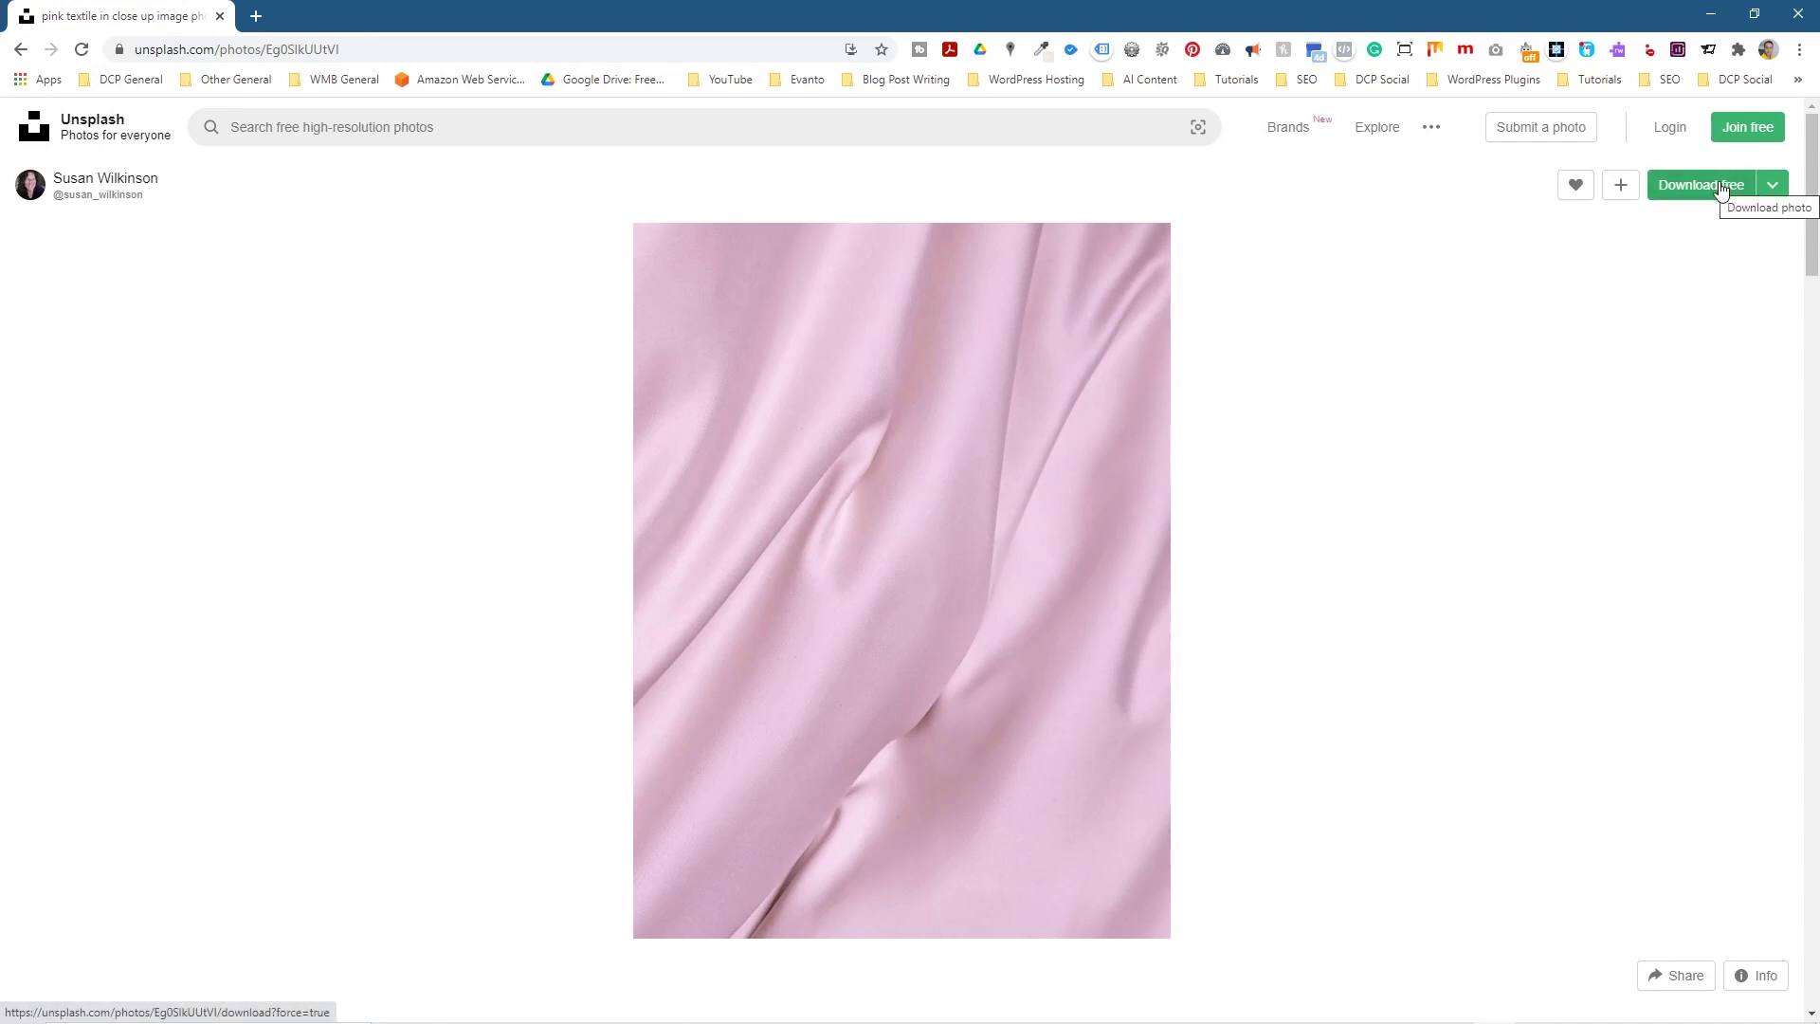
left_click(1721, 187)
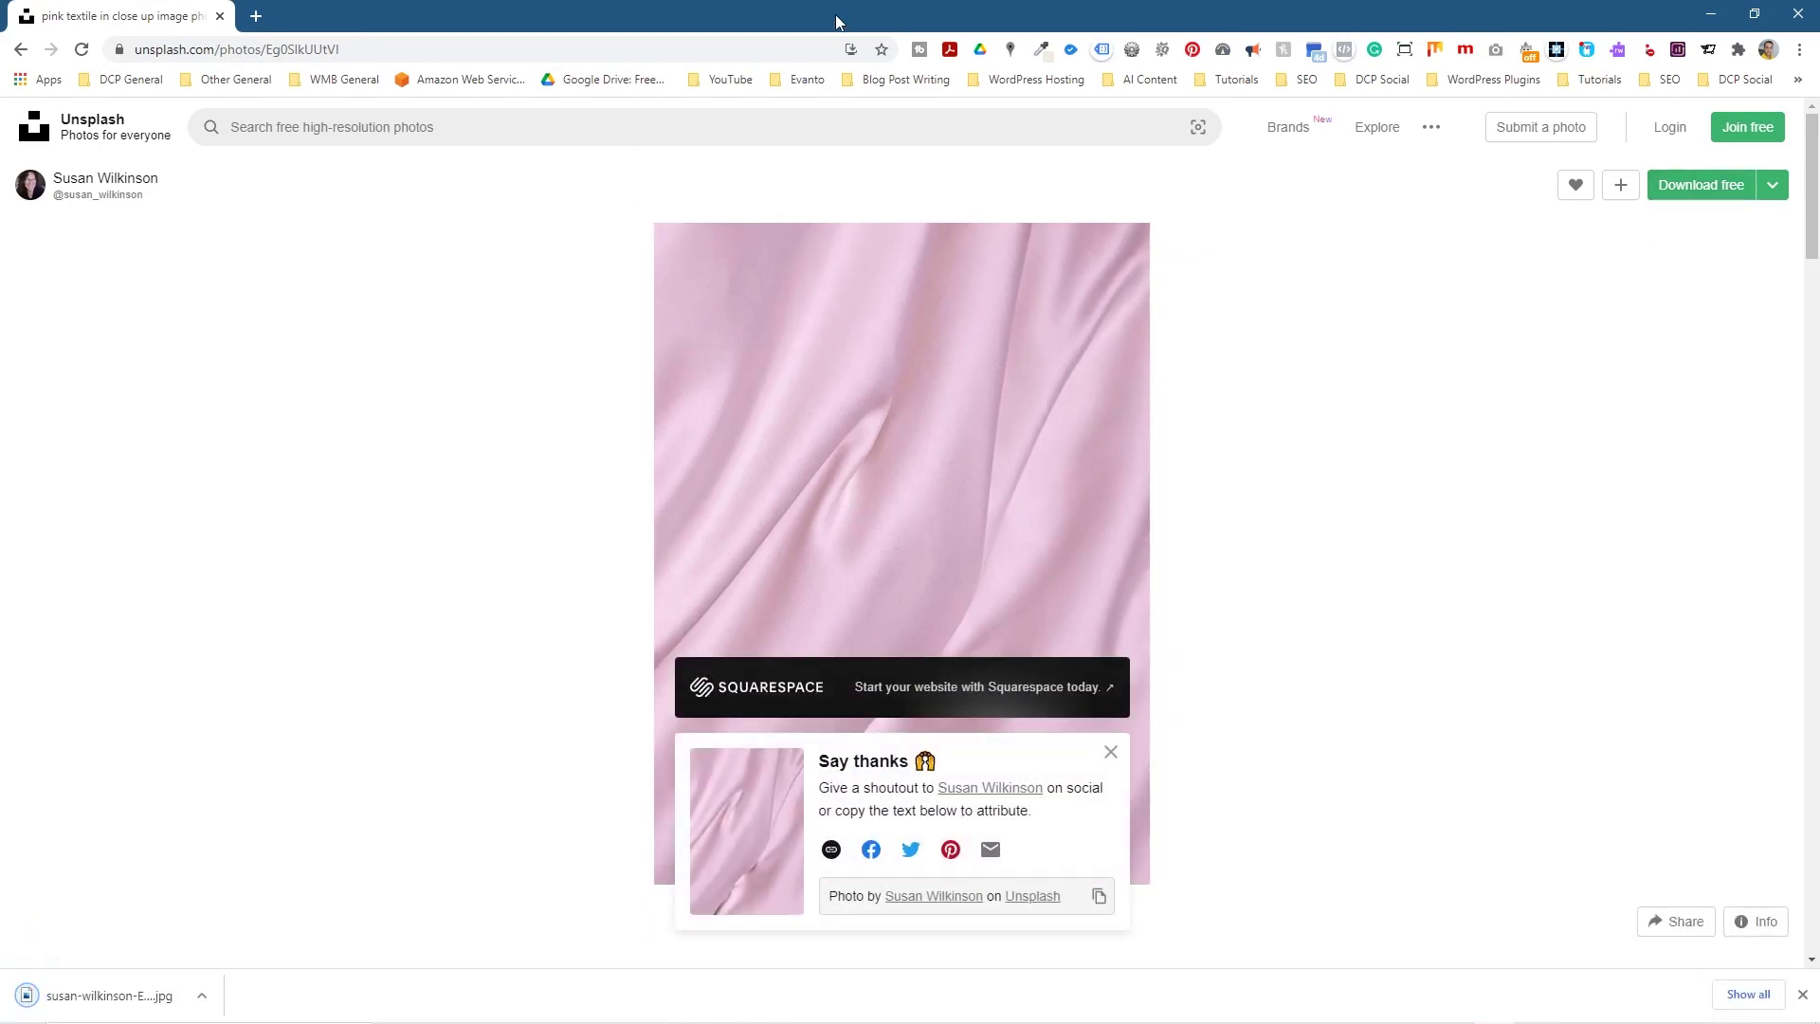
- Open the desktop project folder about outlining text in Gimp 2.10 beside the browser and put the downloaded photo into it
left_click_drag(837, 21, 2, 379)
left_click(1692, 57)
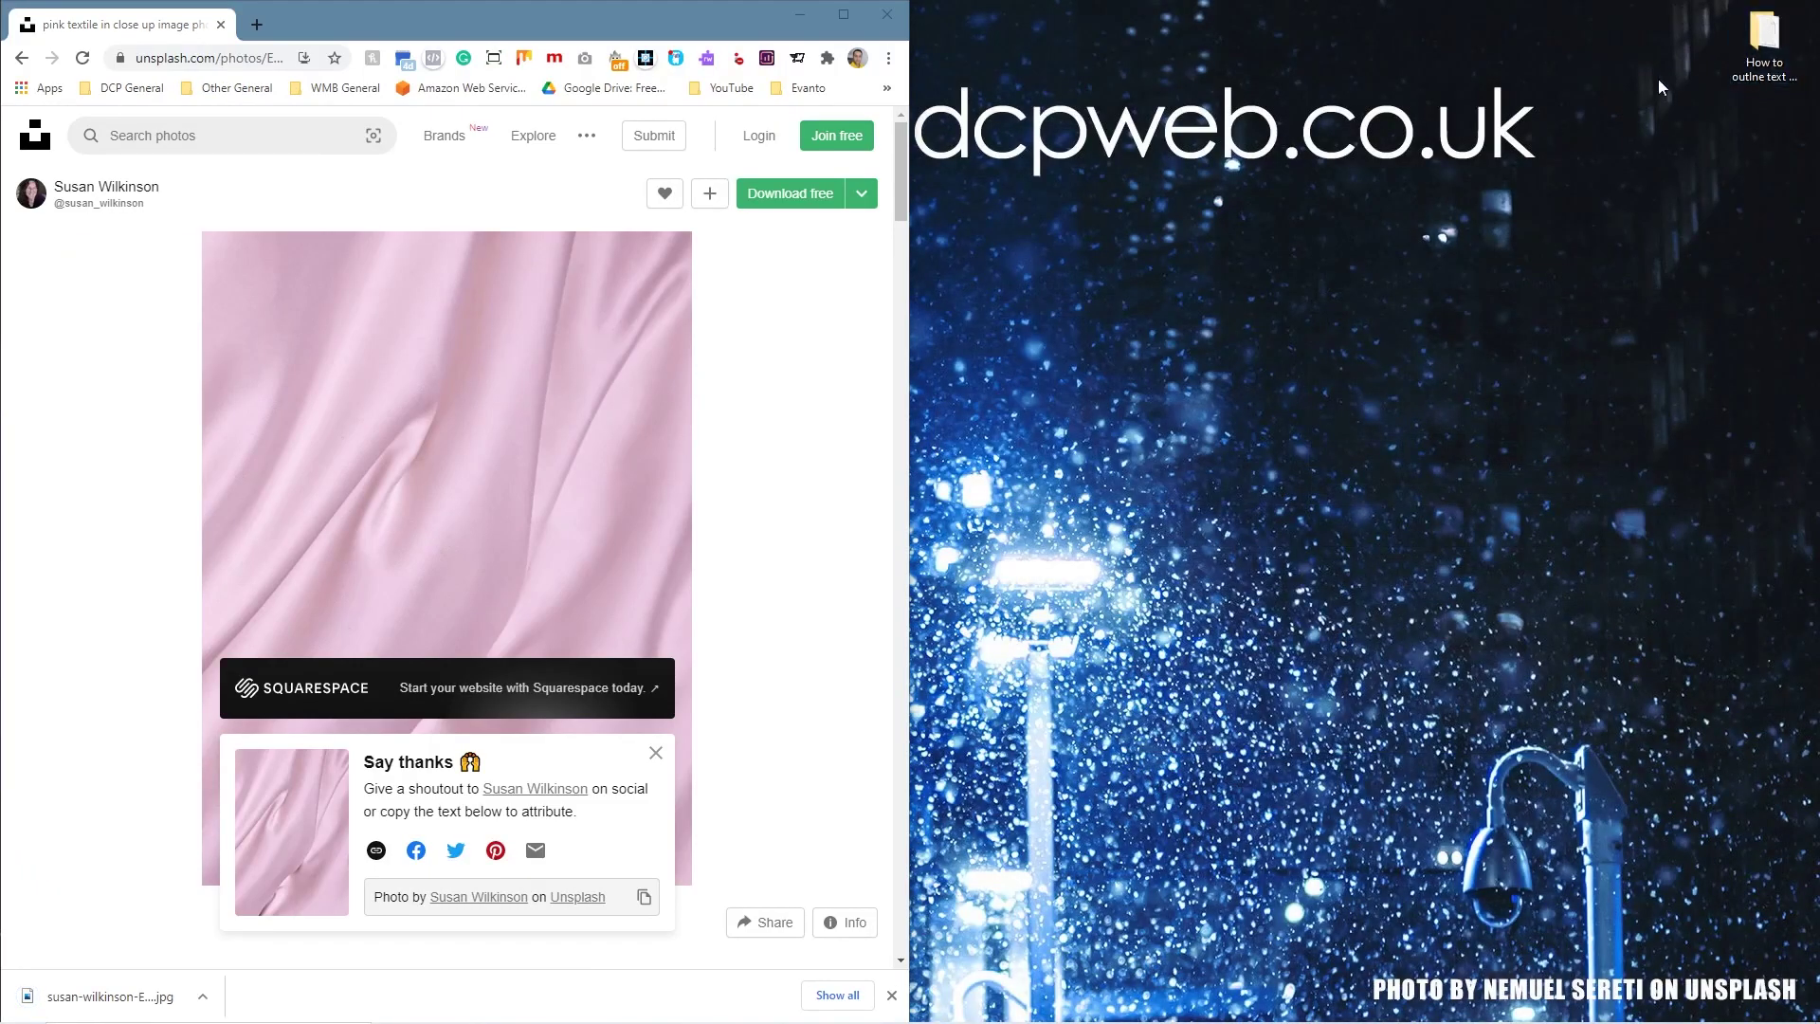
double_click(1764, 38)
key("super+Right")
left_click_drag(128, 1000, 1284, 459)
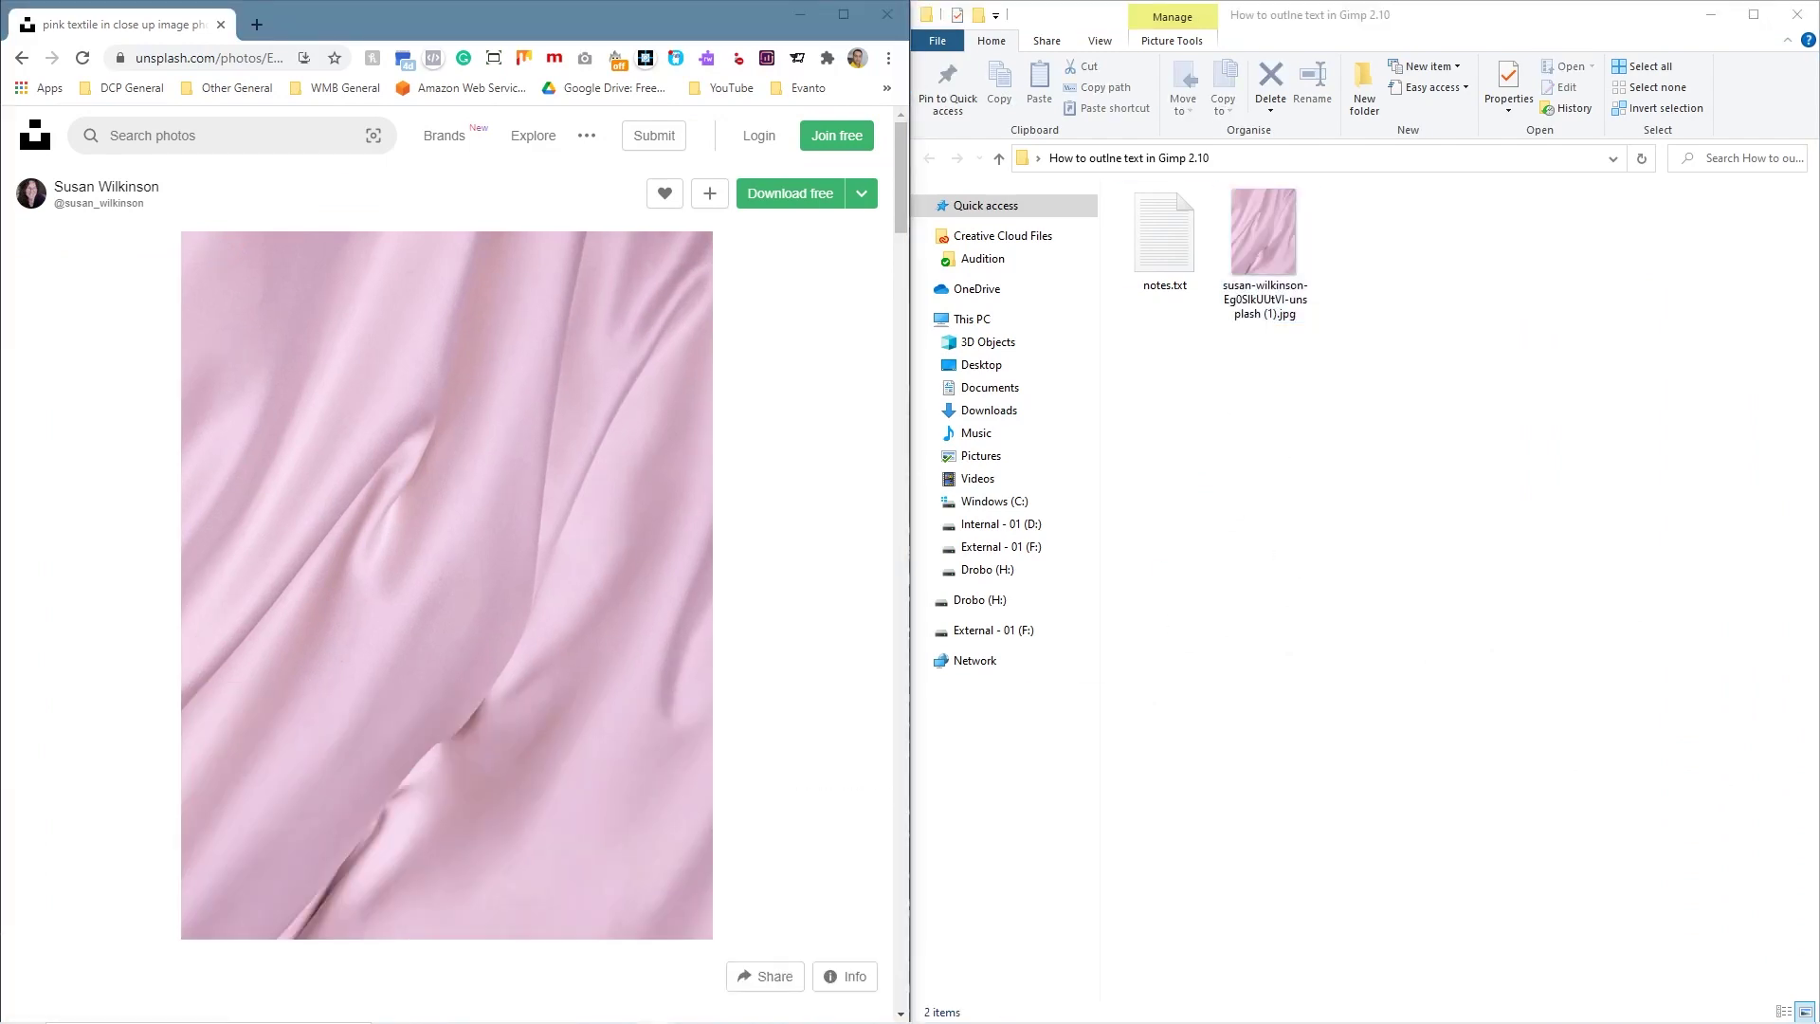
- Close the browser and launch GIMP
left_click(888, 15)
key("super")
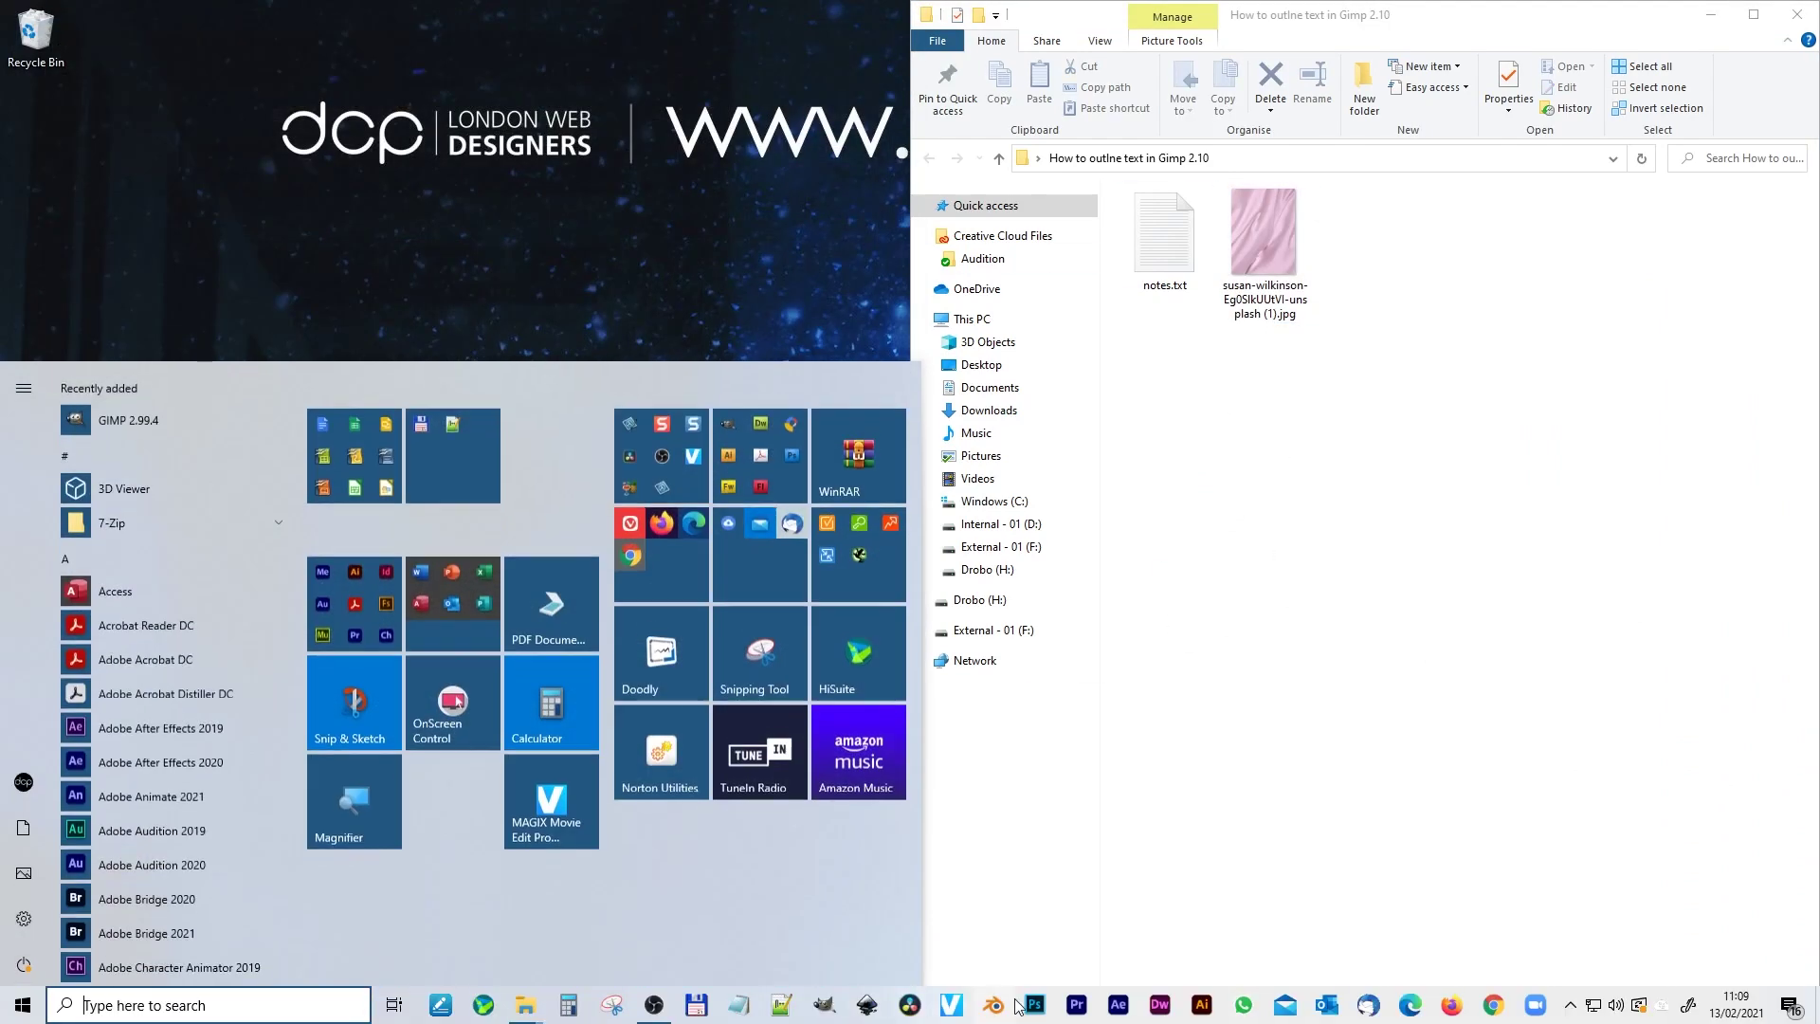
left_click(1050, 769)
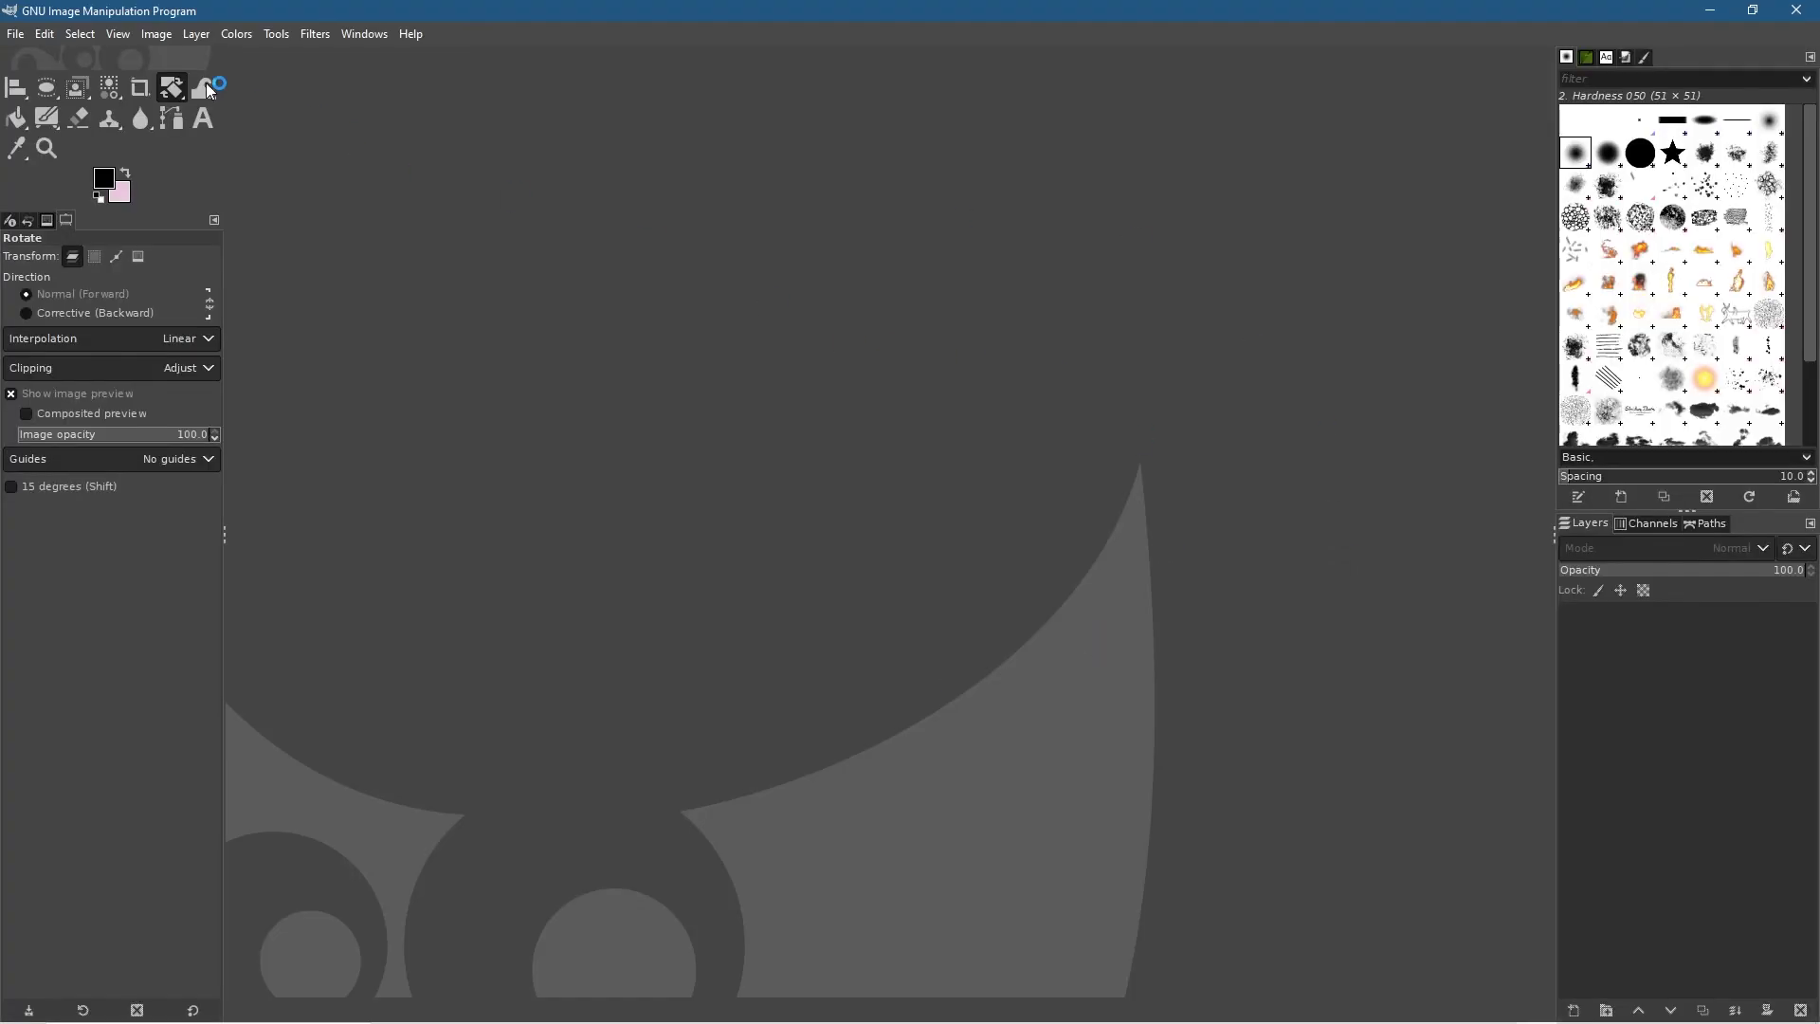
- Create a new 1920 × 1080 px image at 72 pixels/in, filled with transparency
left_click(16, 33)
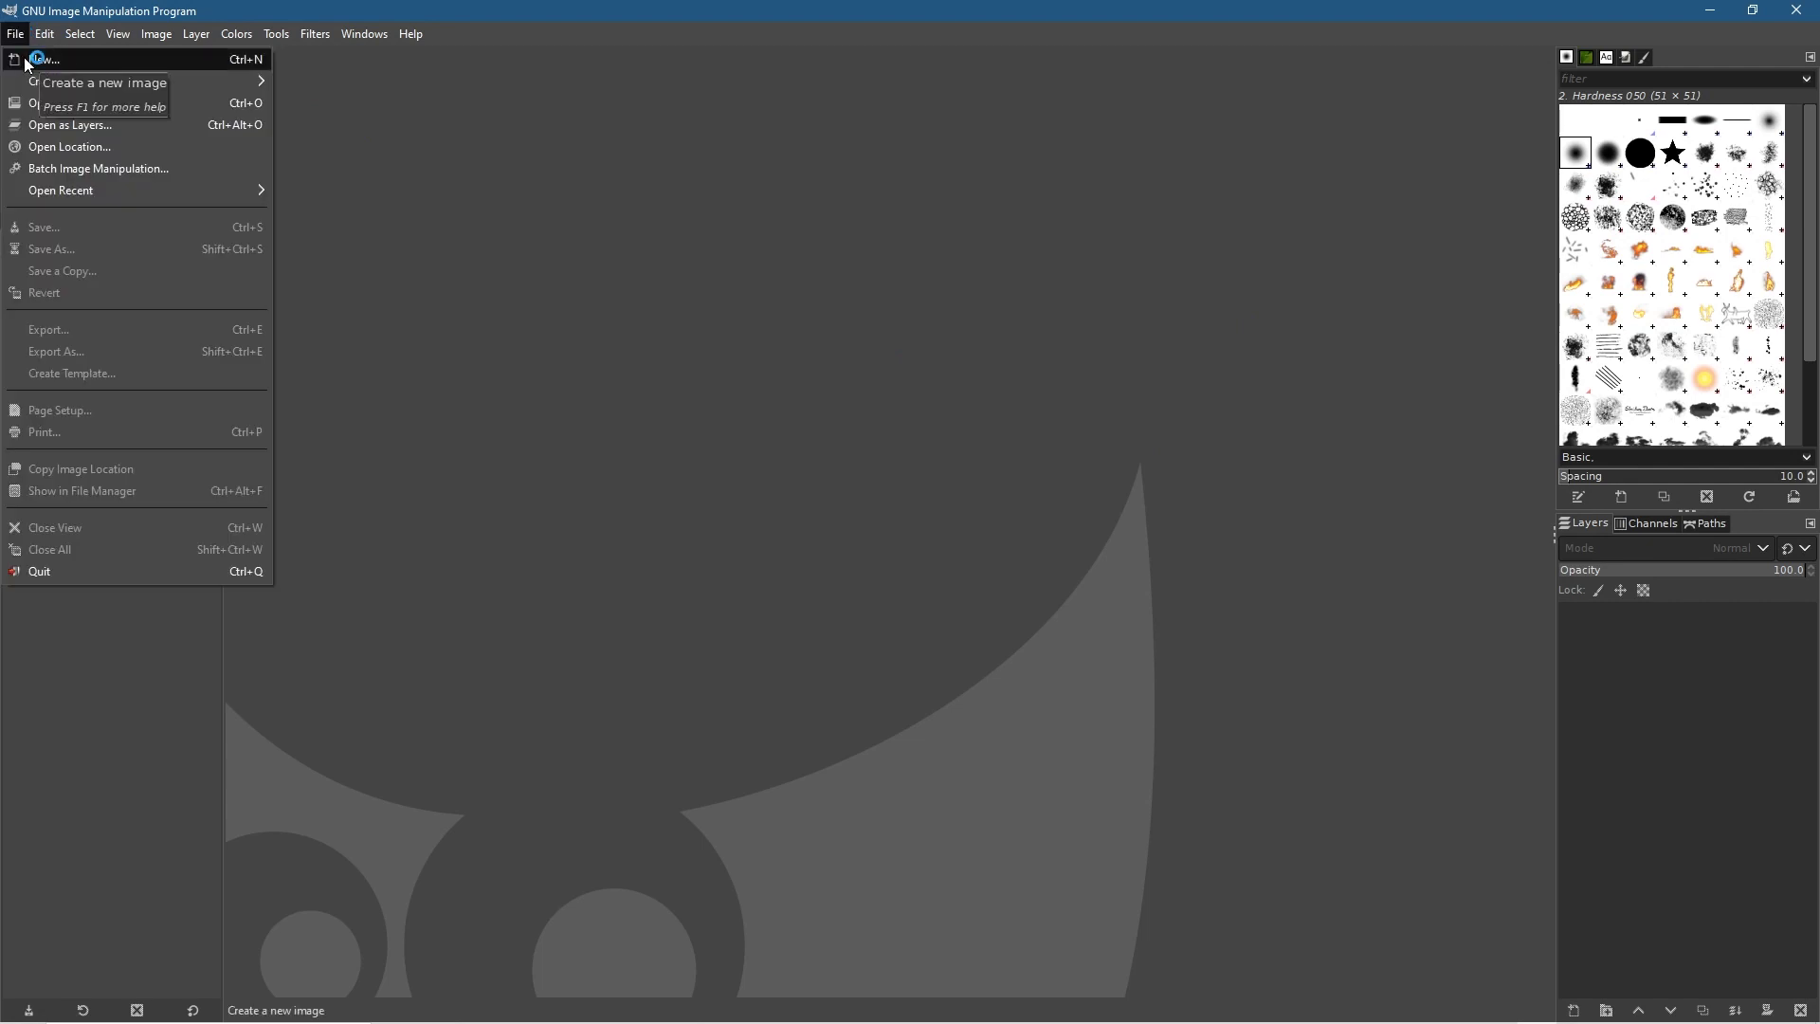
left_click(28, 63)
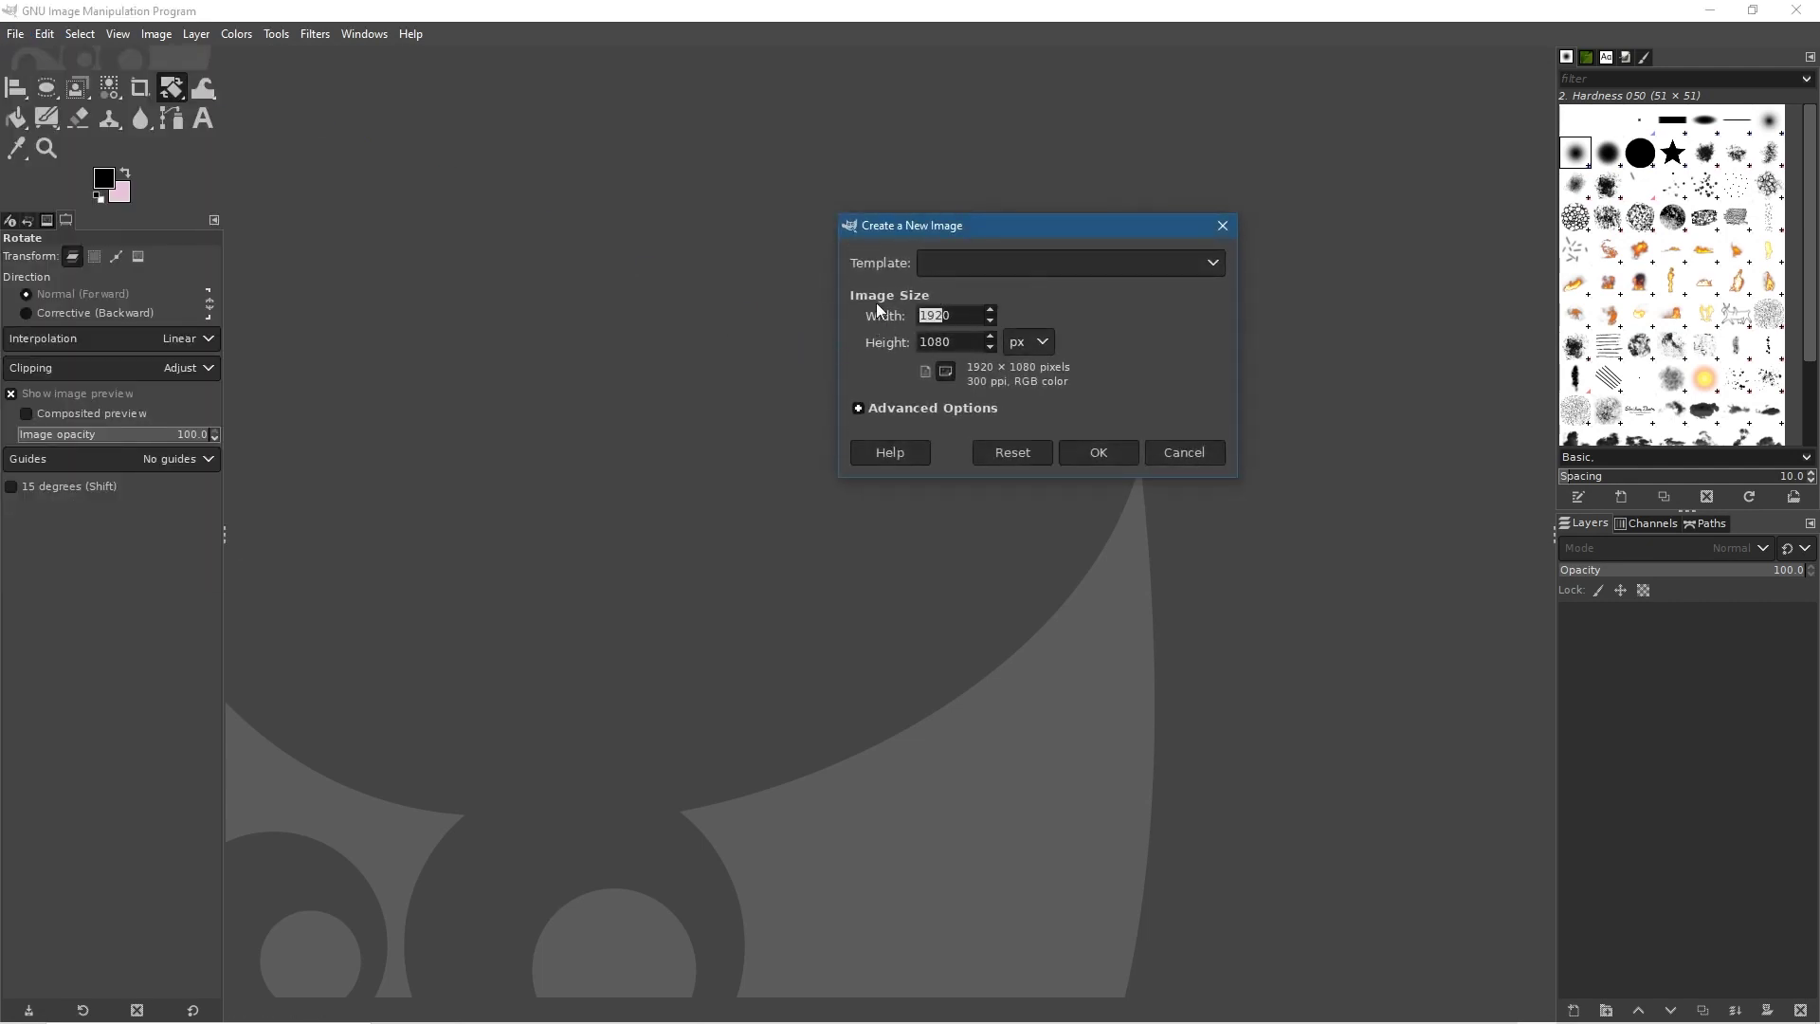
key("Tab")
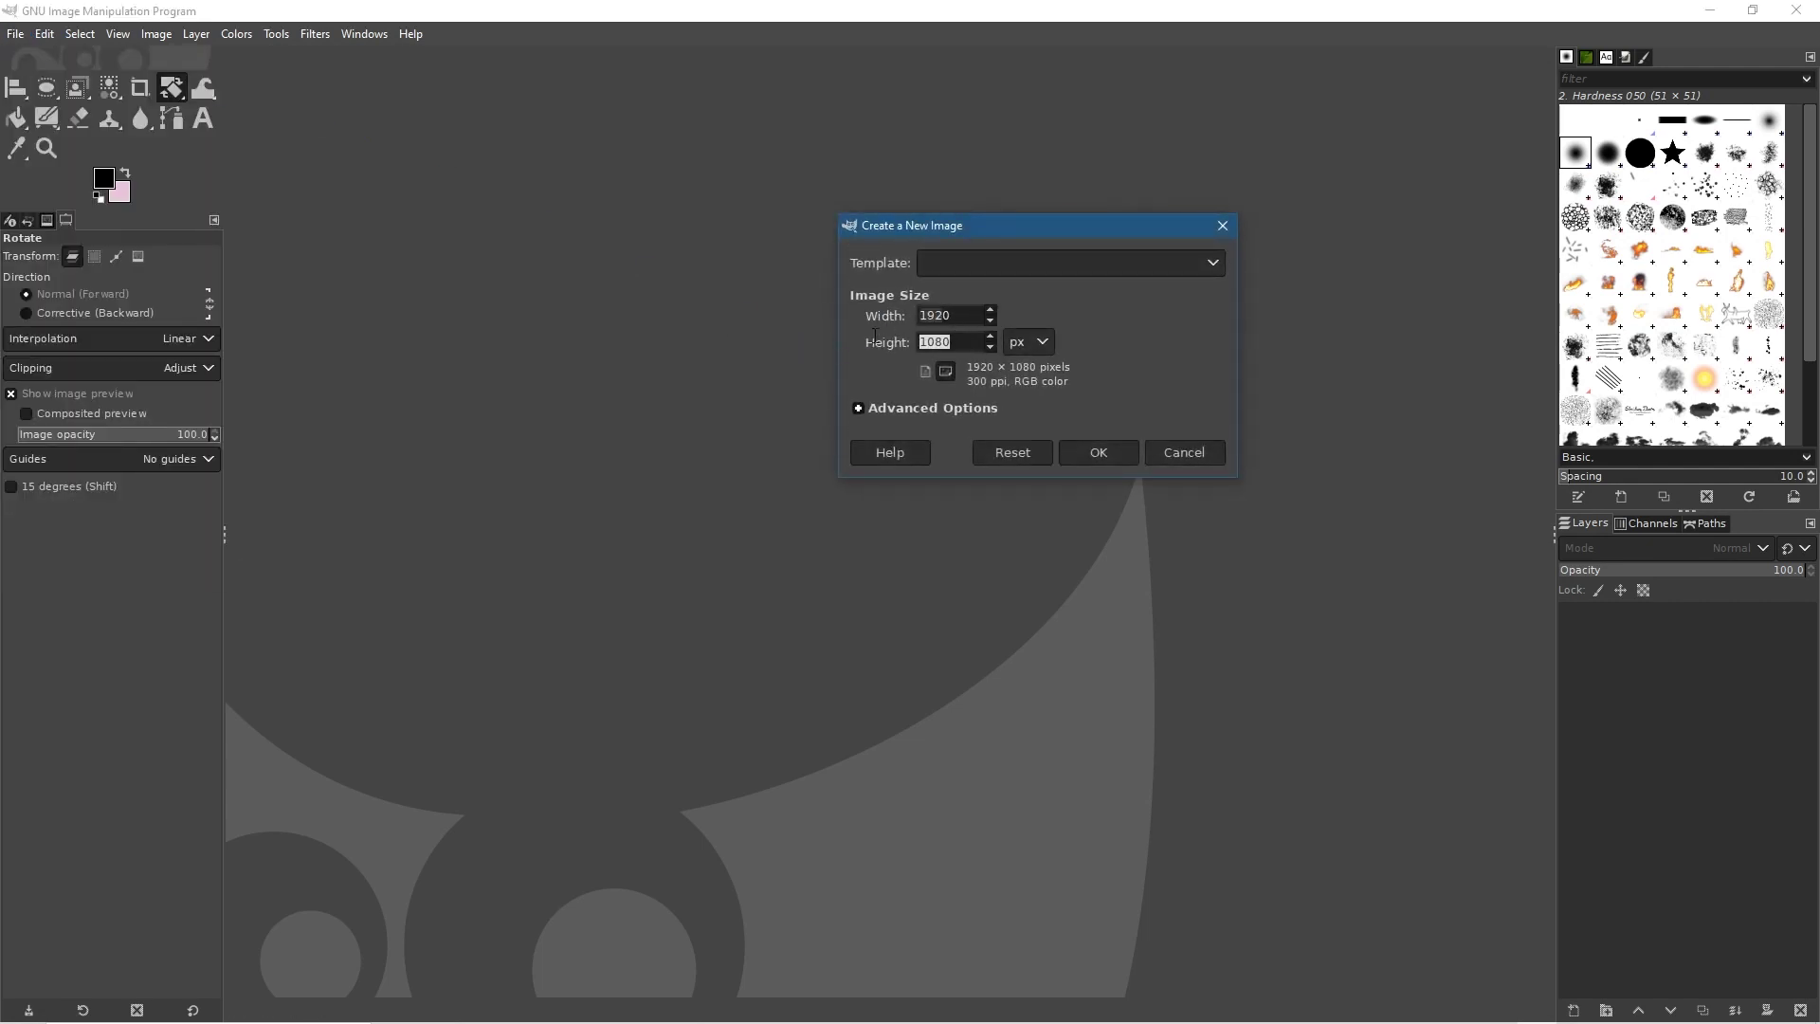
left_click(860, 408)
key("Tab")
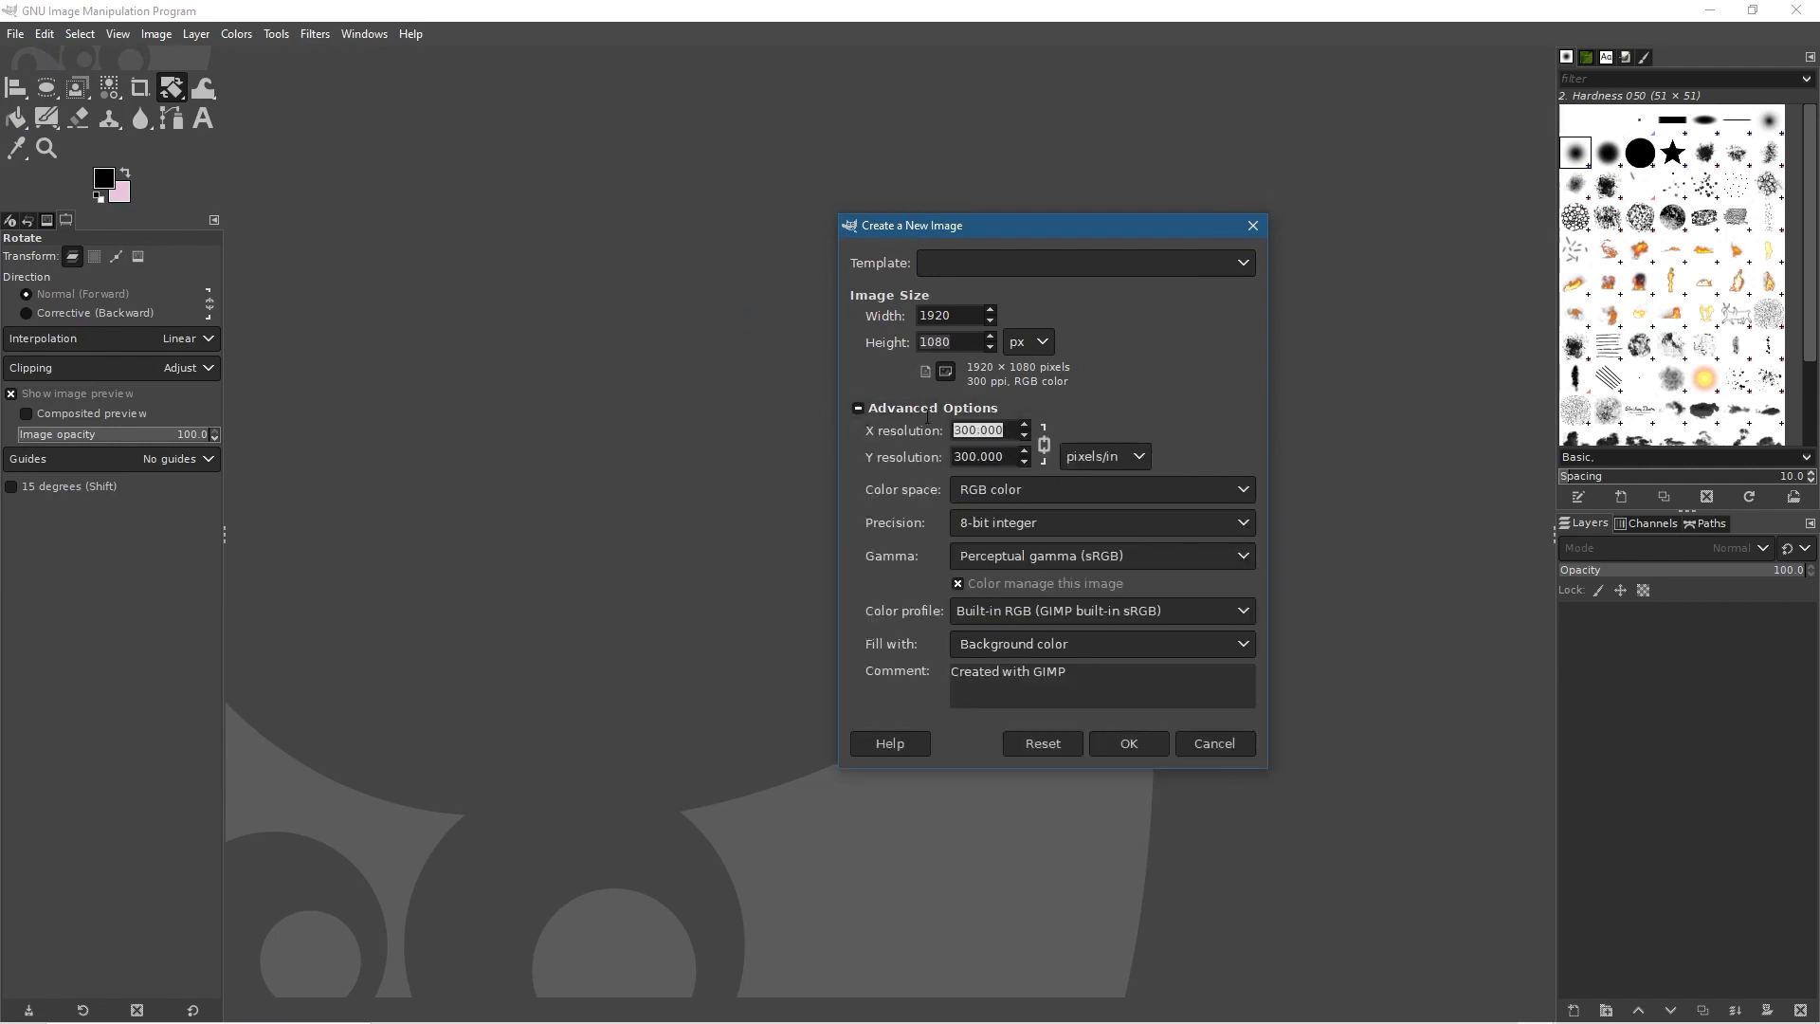
type("72")
key("Tab")
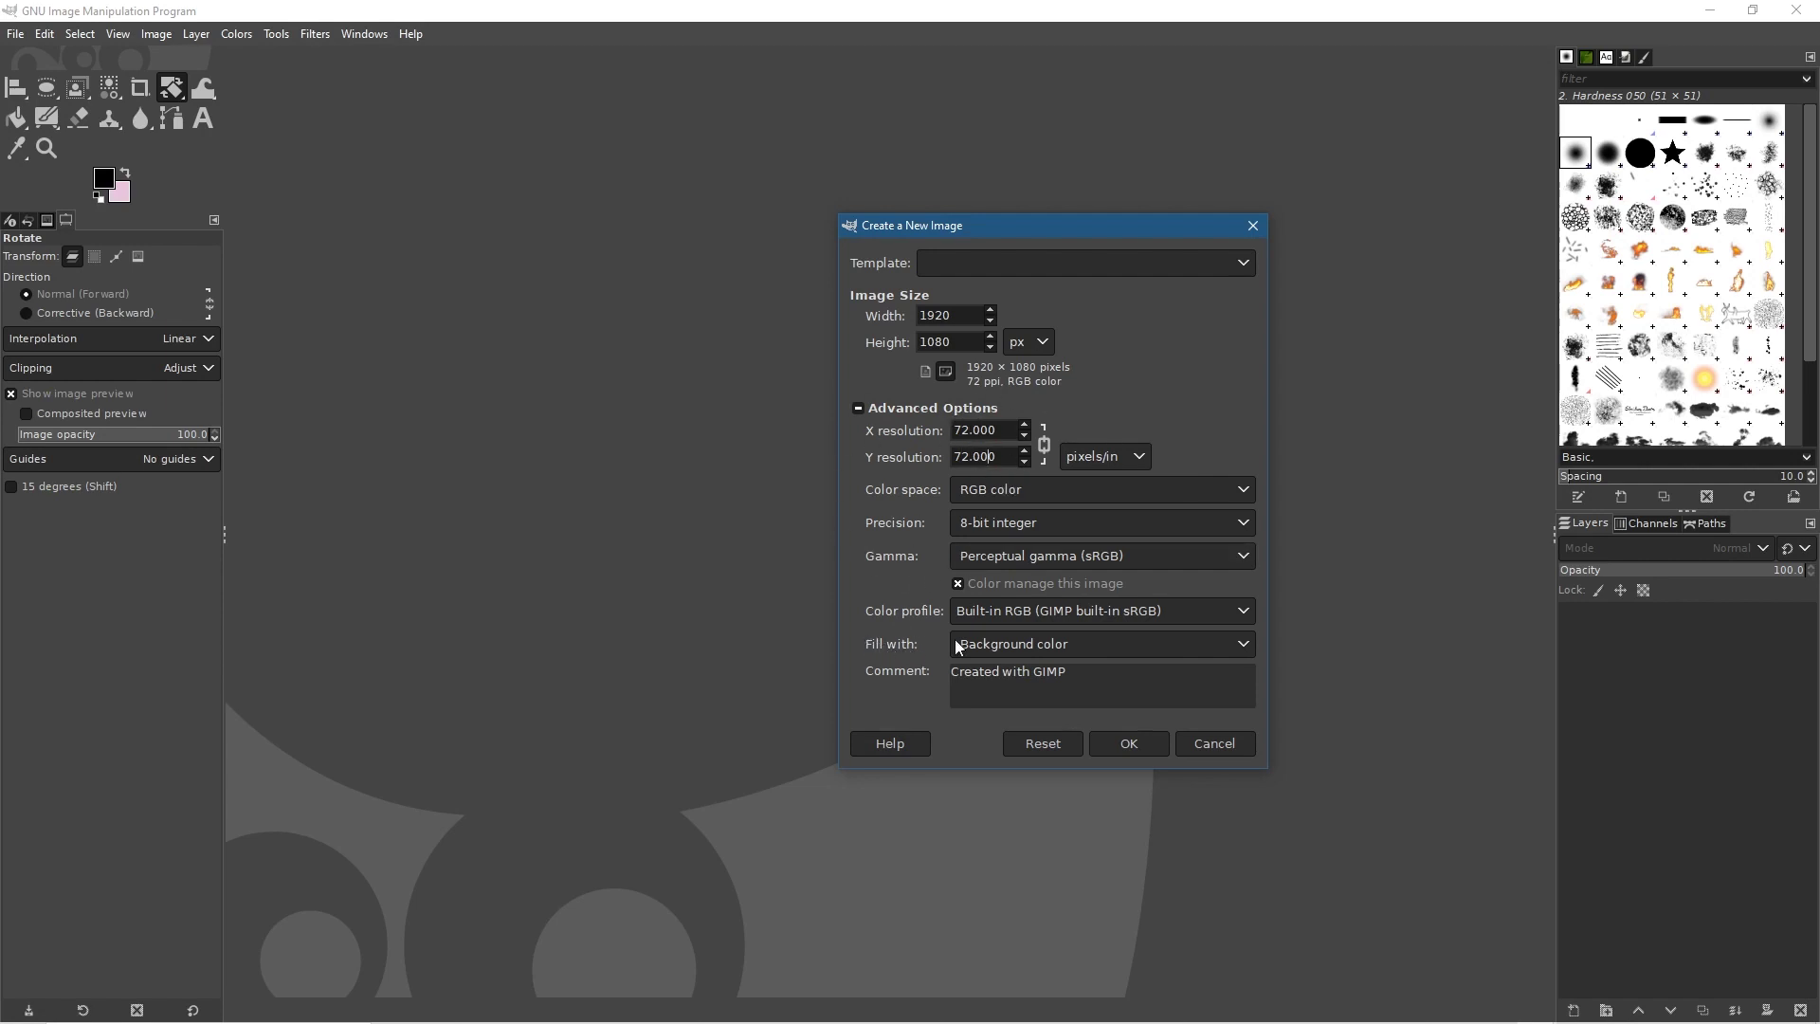
left_click(986, 642)
left_click(982, 735)
left_click(1158, 742)
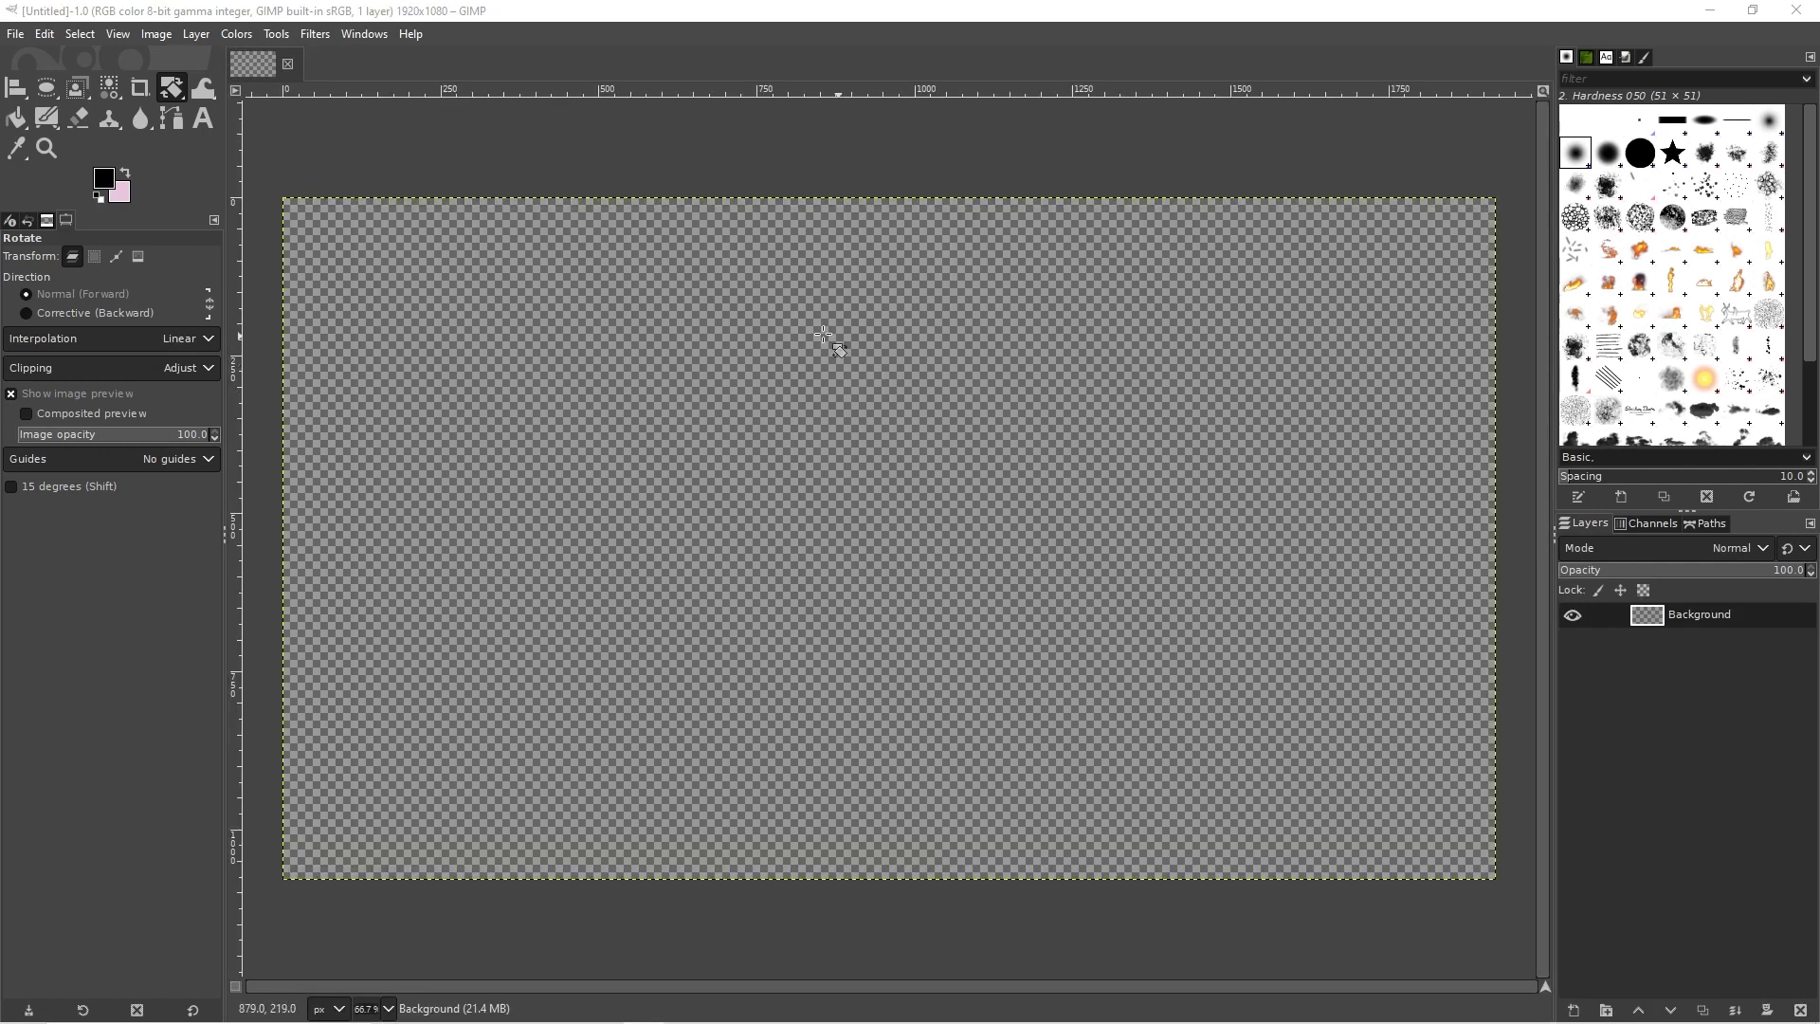
- Activate the Move tool instead of the Rotate tool
right_click(15, 88)
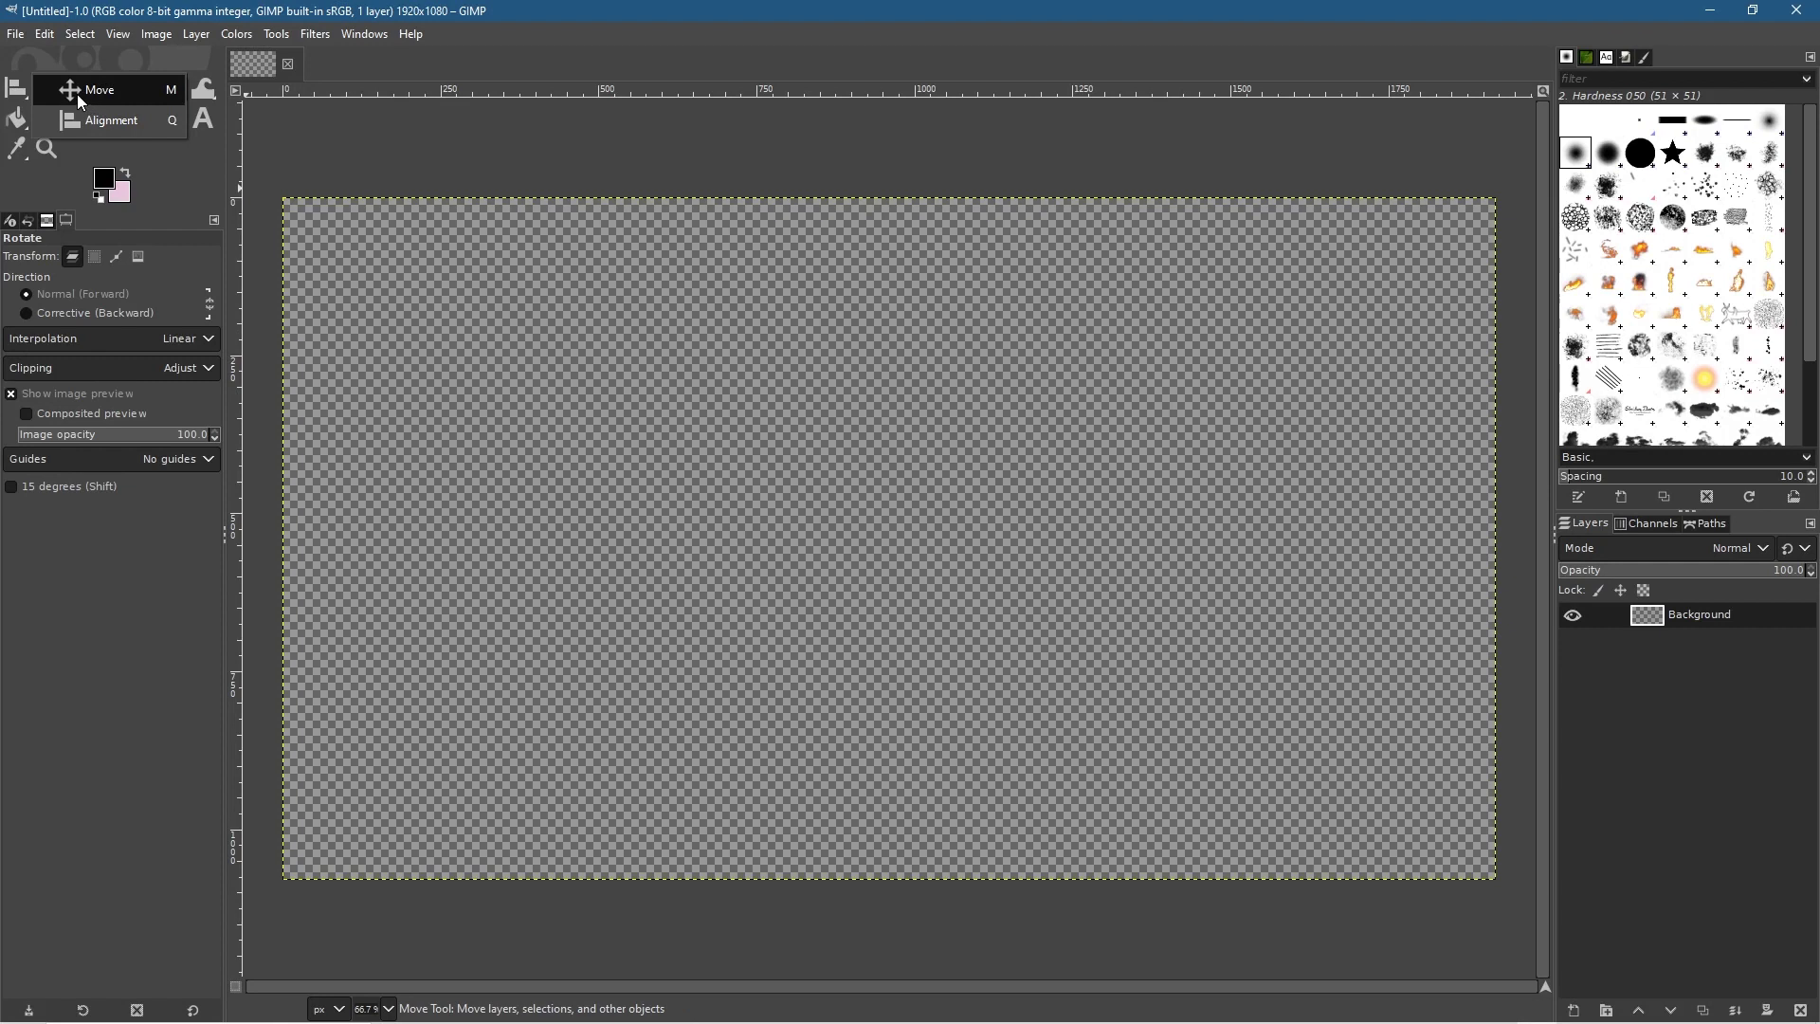
left_click(90, 89)
right_click(12, 88)
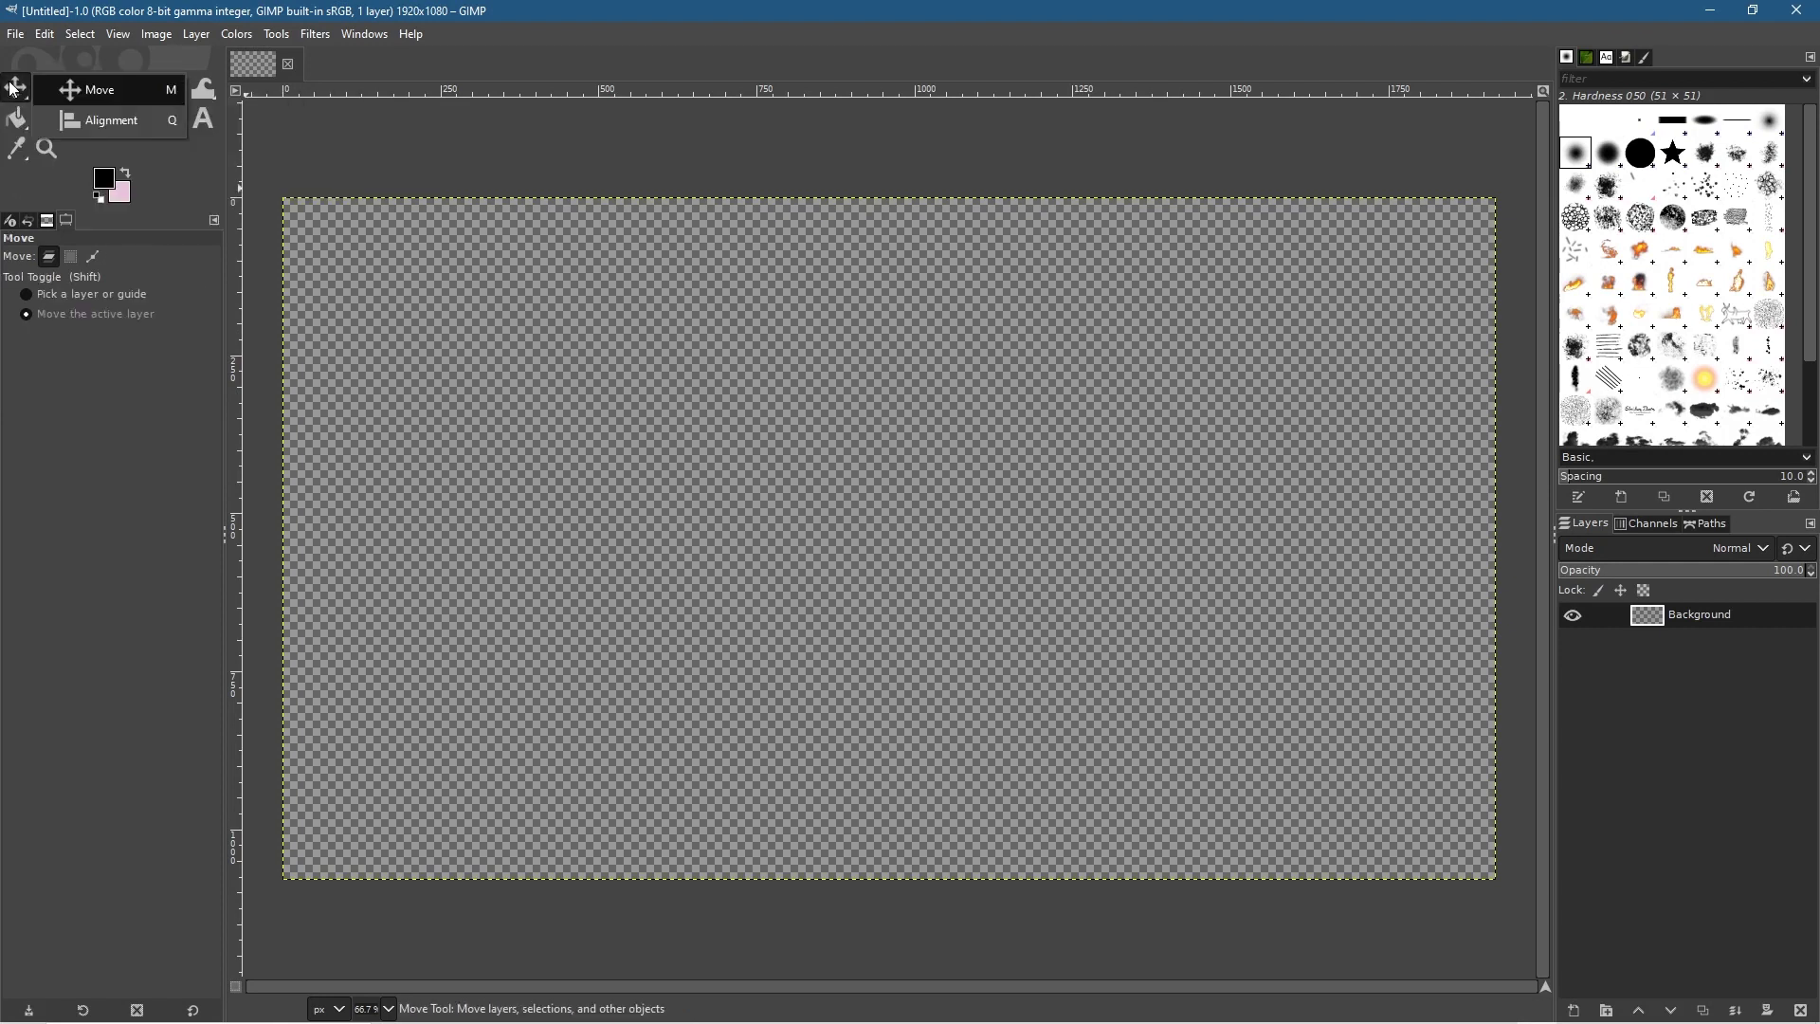
left_click(90, 94)
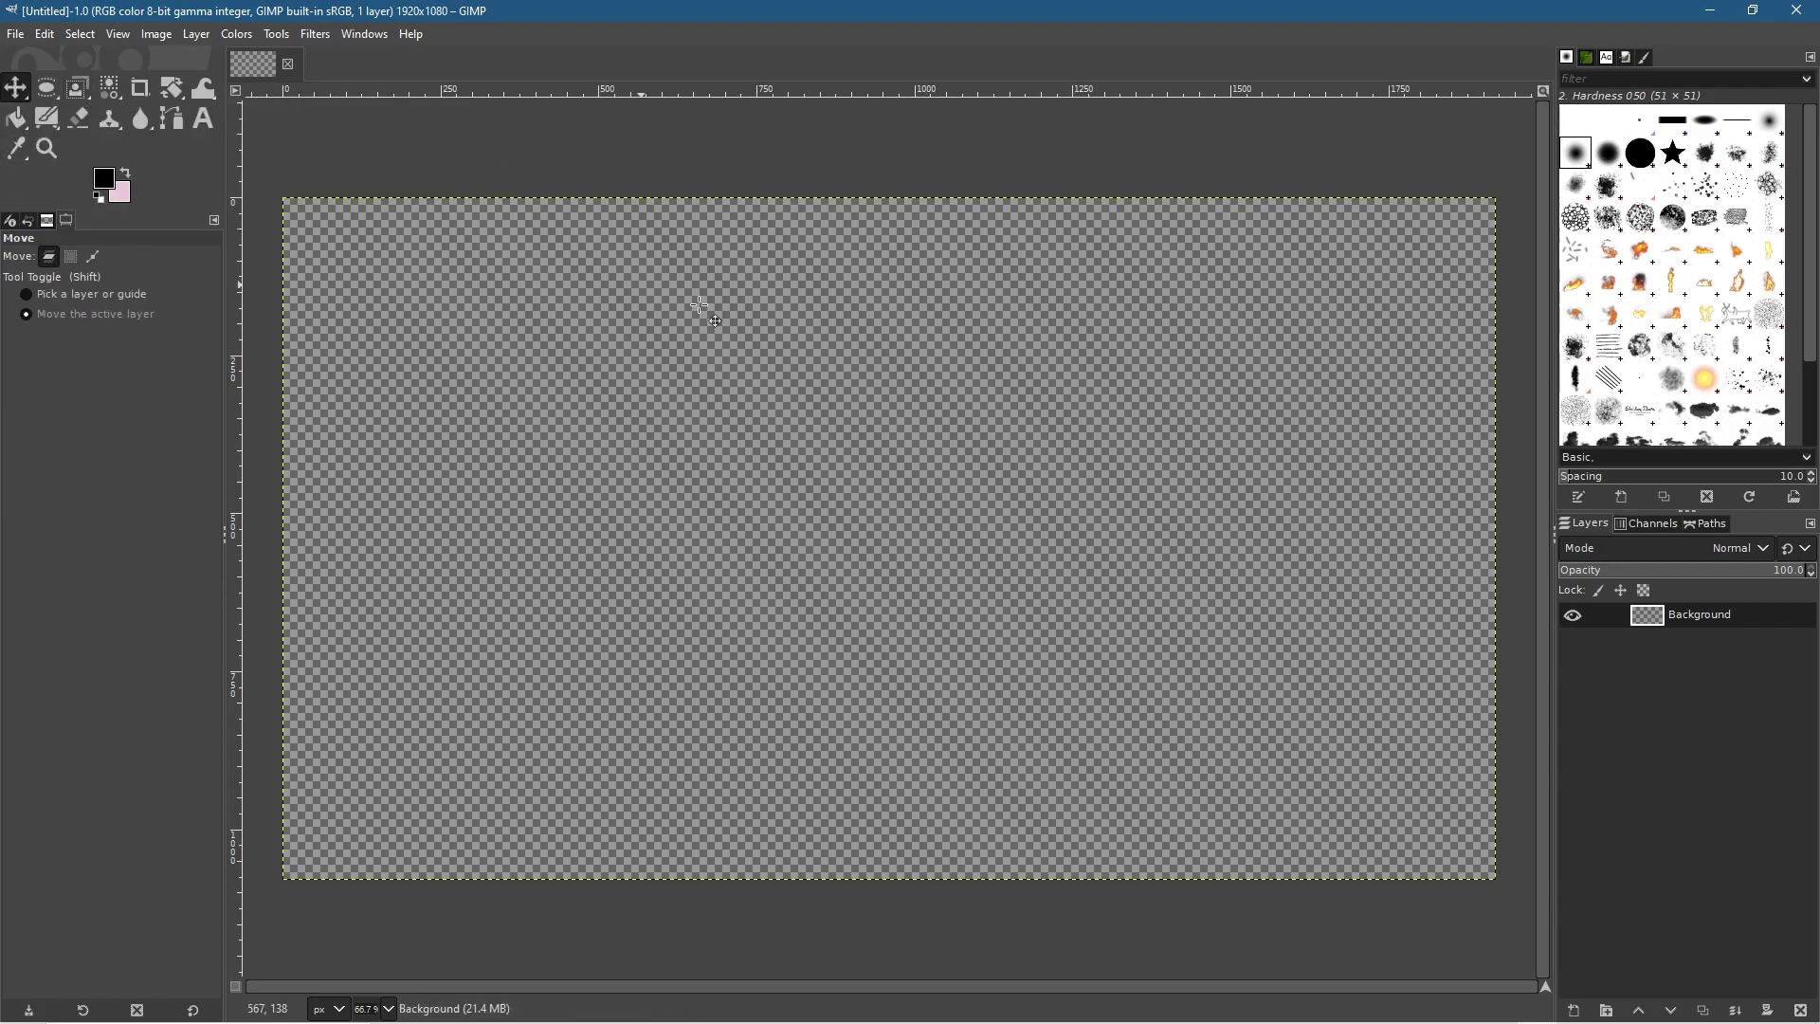
- Add the downloaded pink textile photo from the project folder to the GIMP image as a new layer above Background
key("alt")
key("alt+Tab")
key("alt+Tab")
key("alt+Tab")
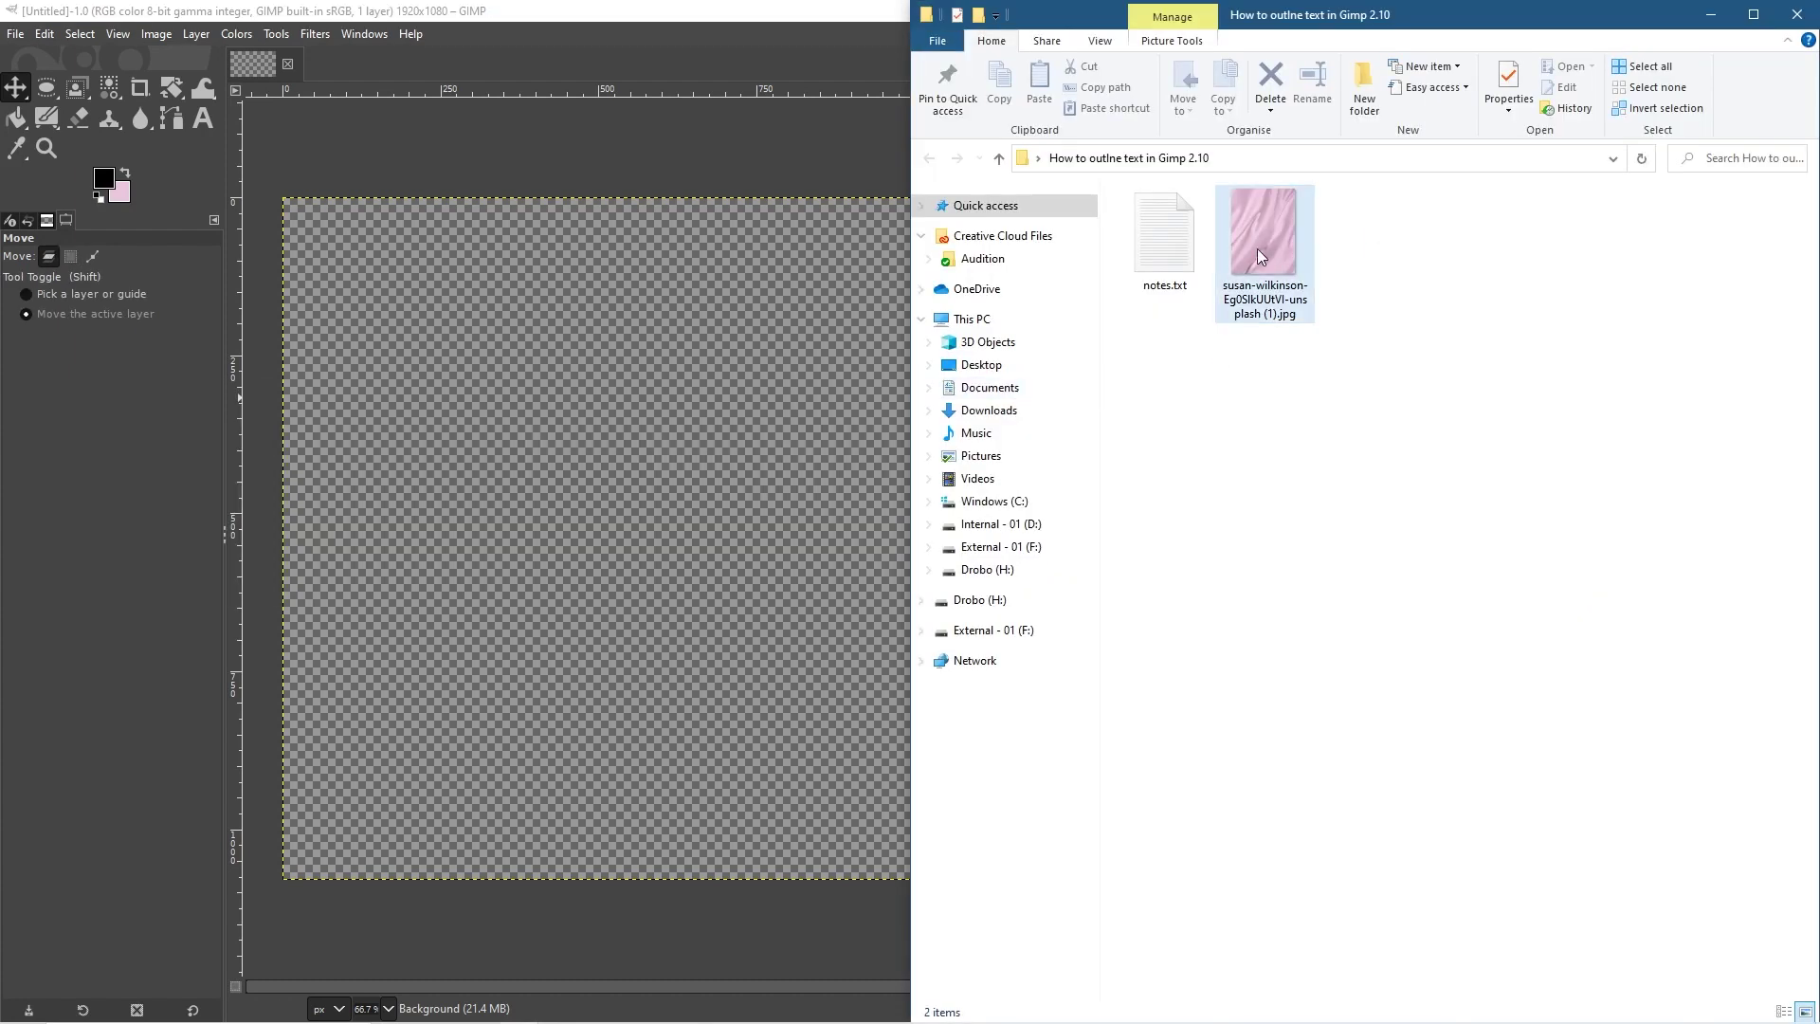
left_click_drag(1259, 254, 805, 407)
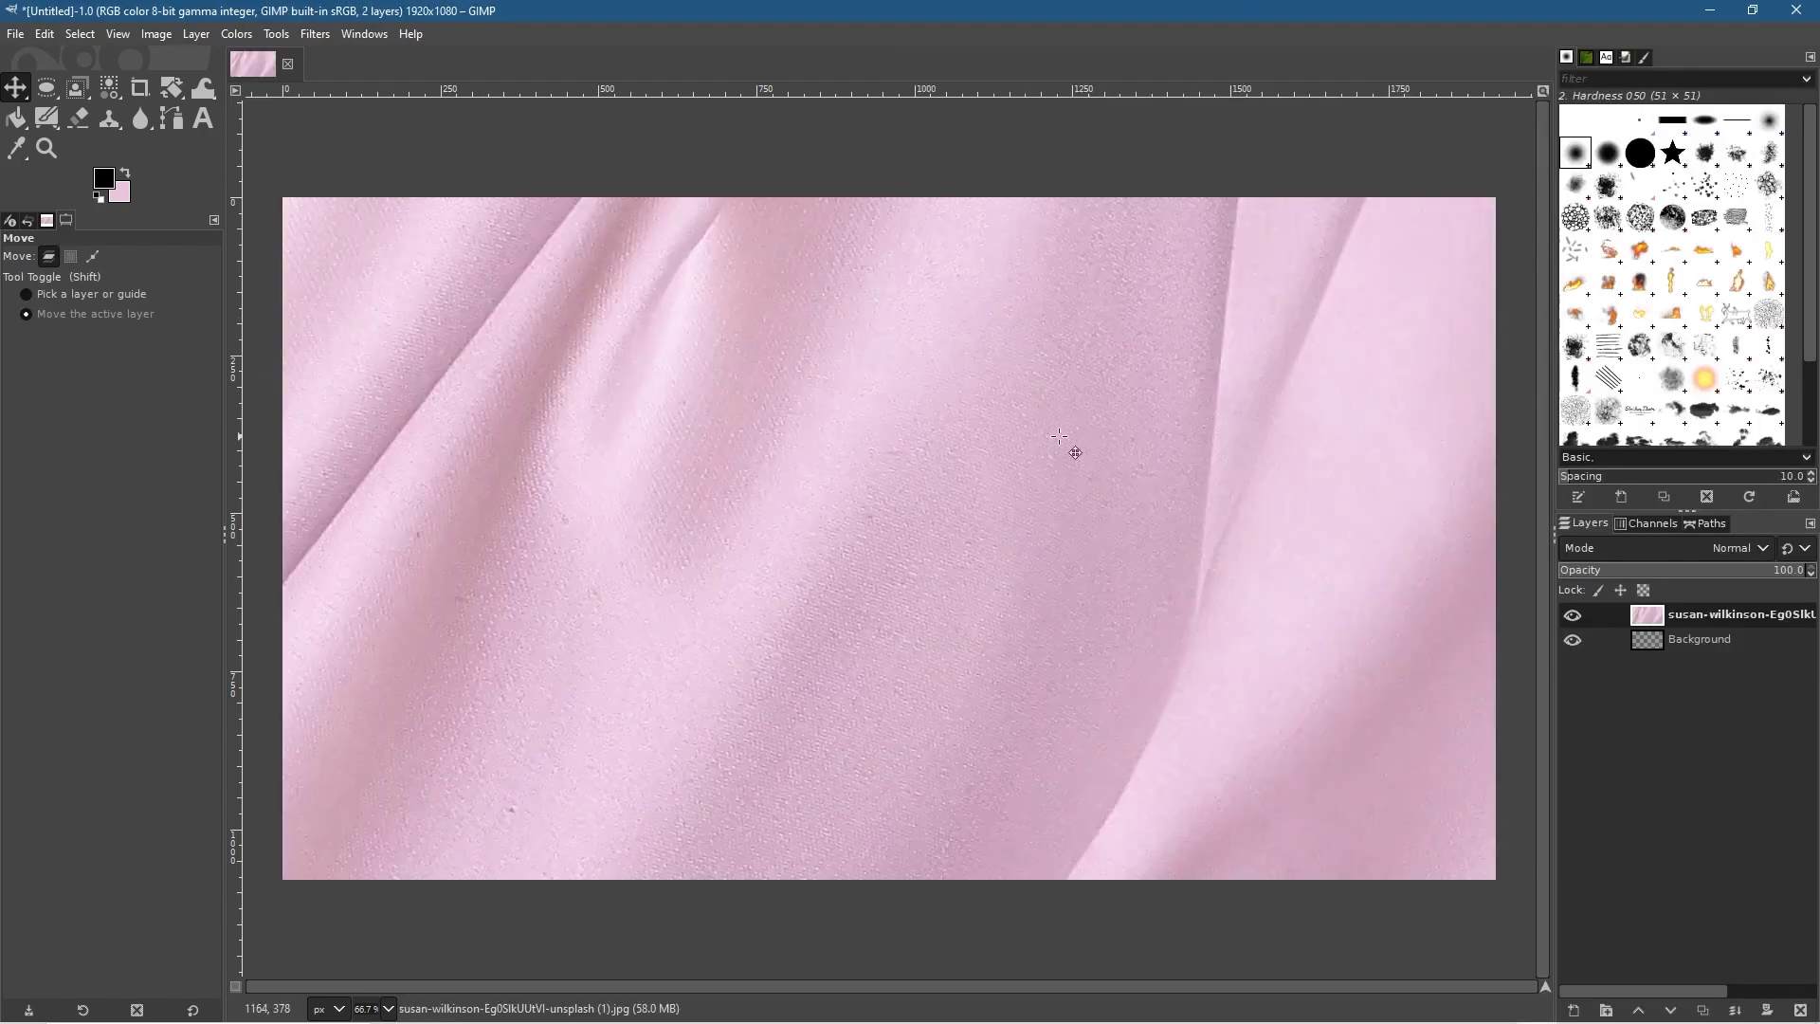
- Rotate the photo layer by -90° around its centre, with the preview's image opacity lowered to 58.9
key("ctrl")
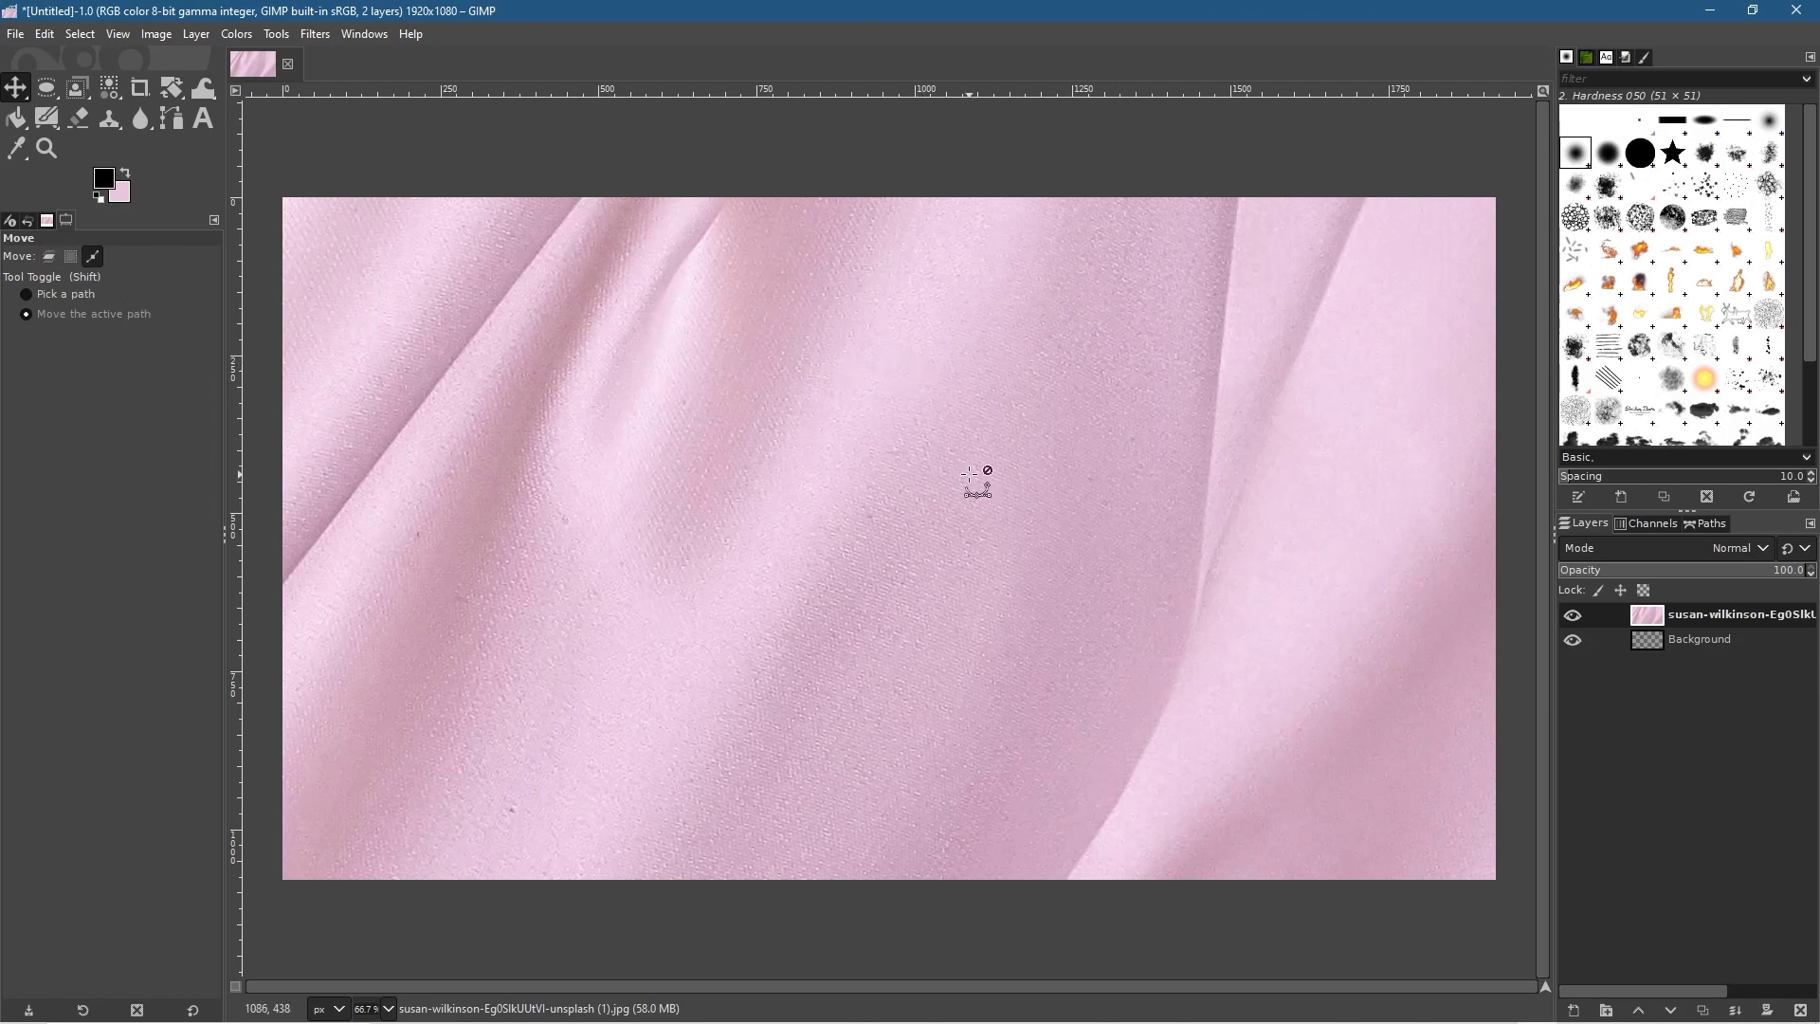
scroll(977, 479, "down", 4)
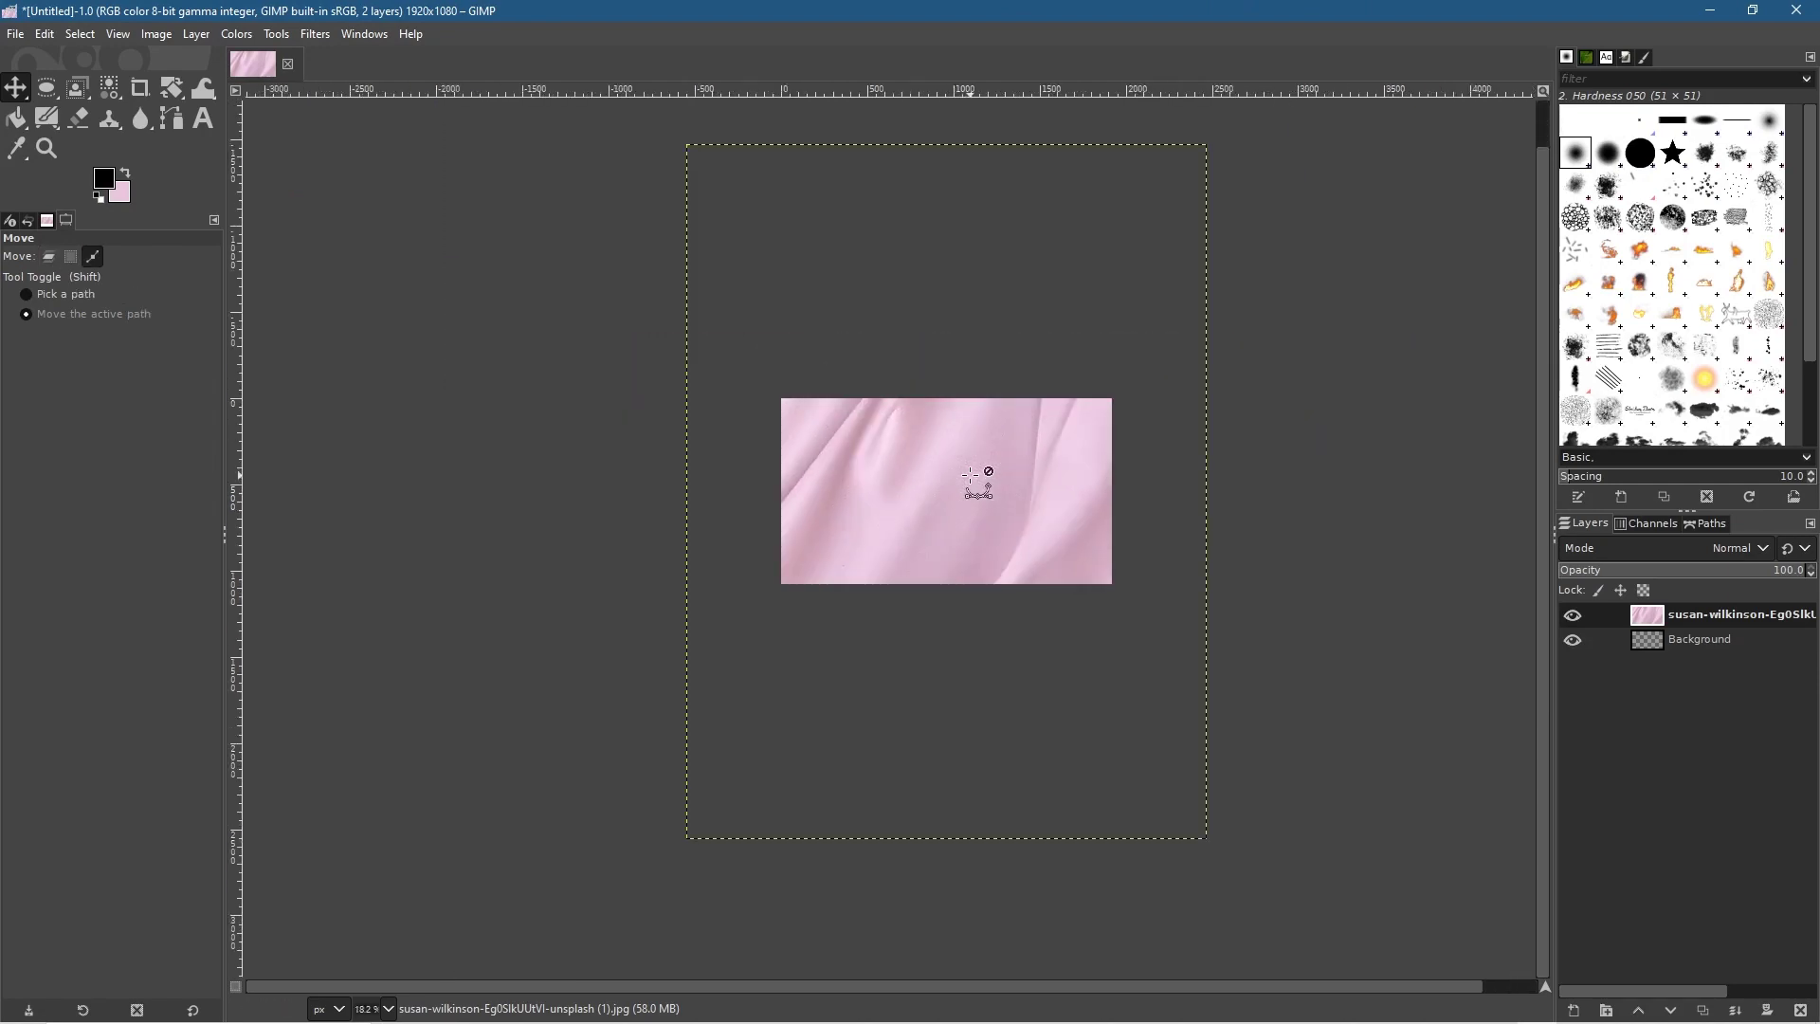
scroll(971, 474, "down", 1)
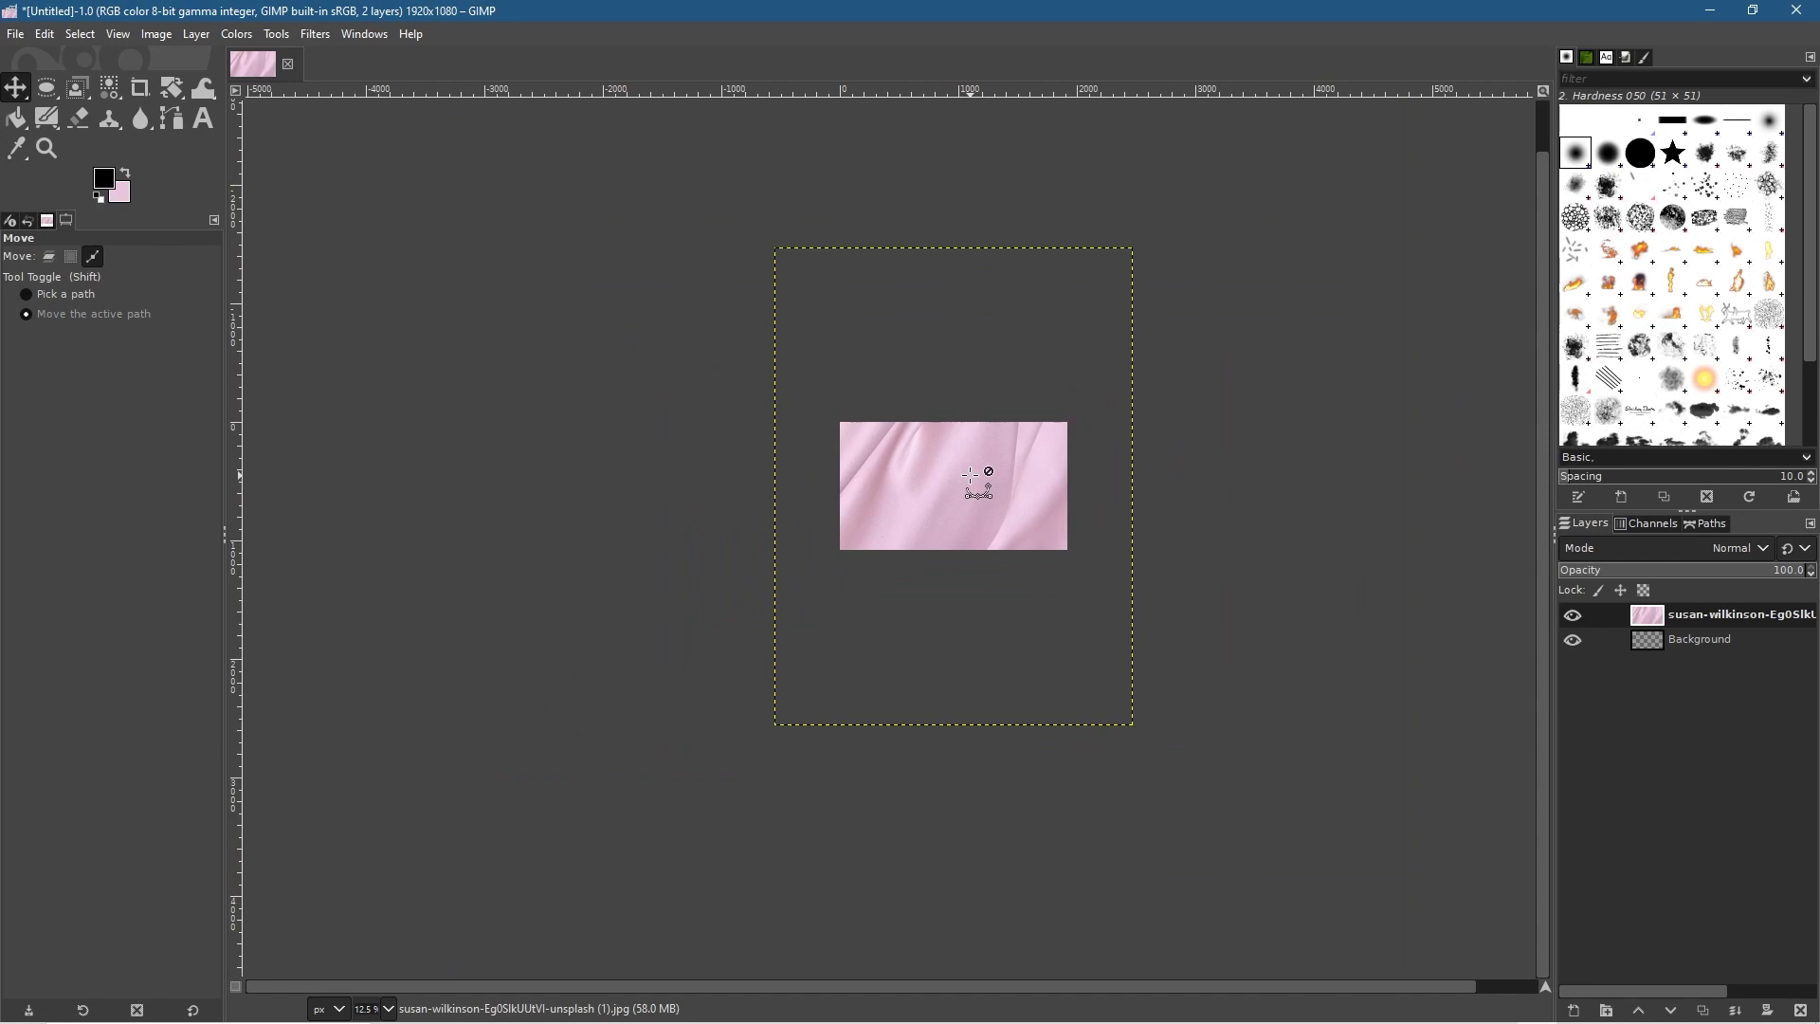
scroll(972, 474, "up", 1)
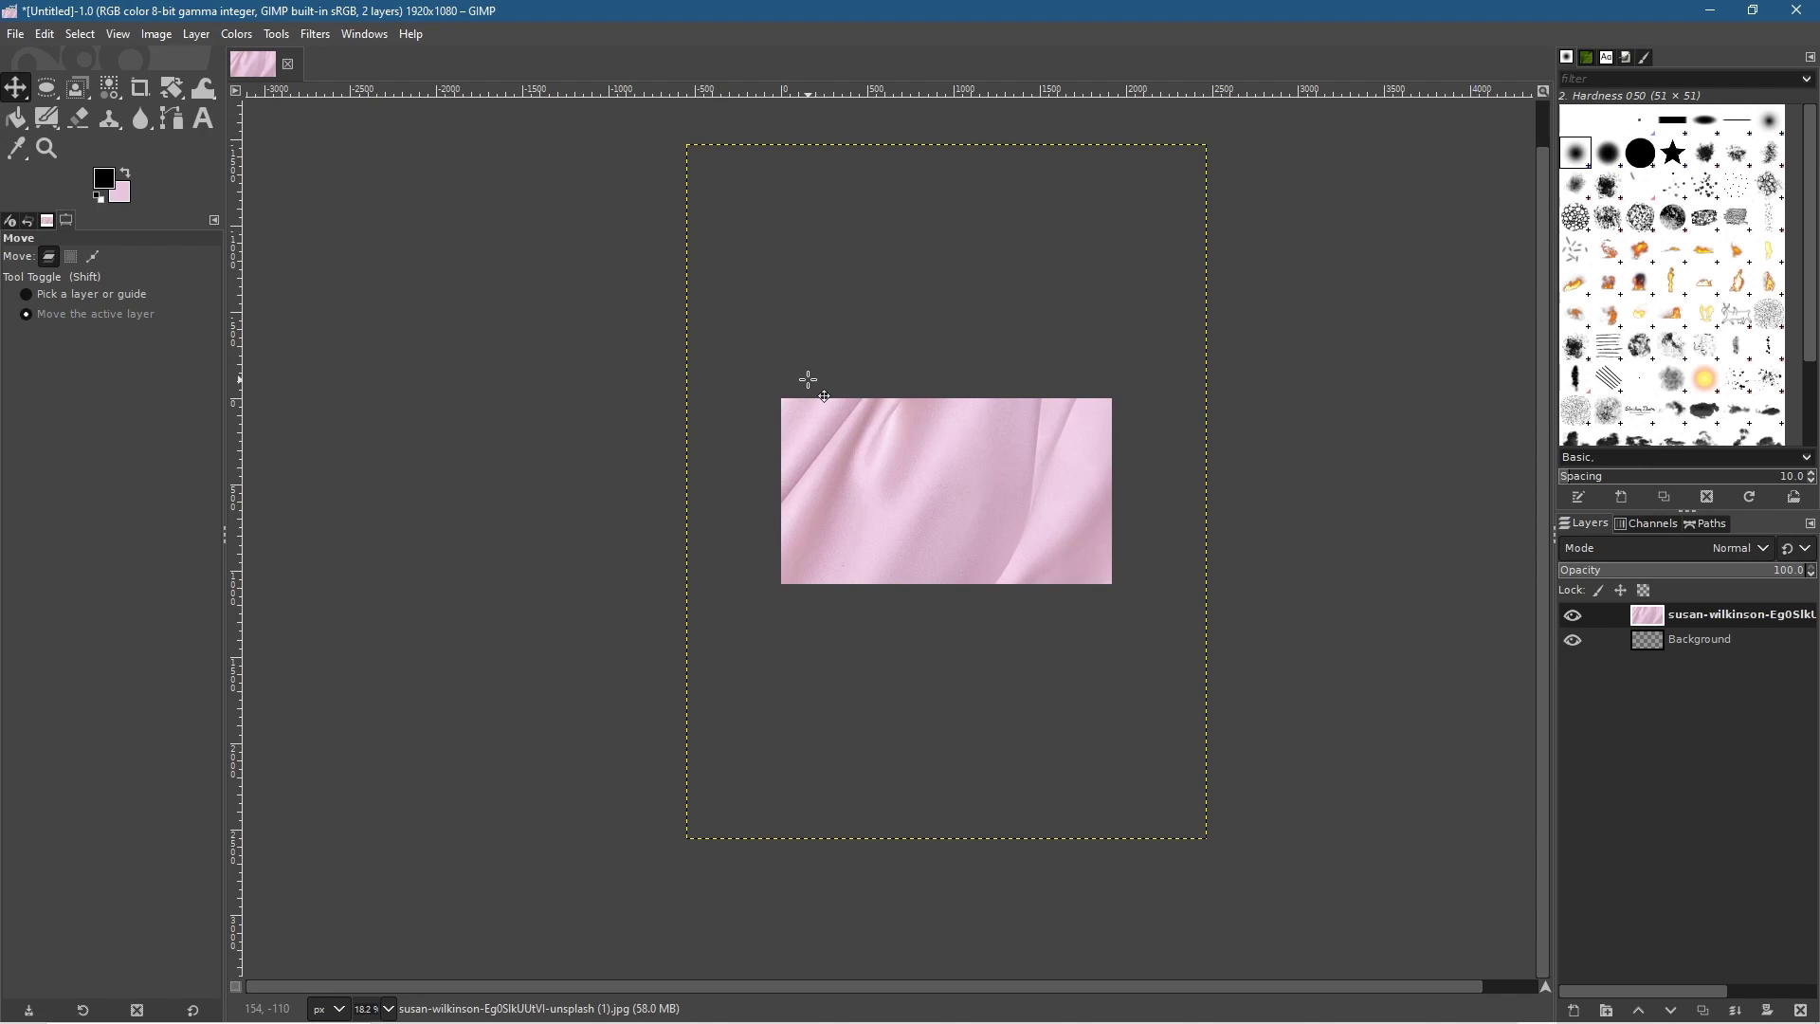
key("shift")
key("shift+r")
left_click(663, 365)
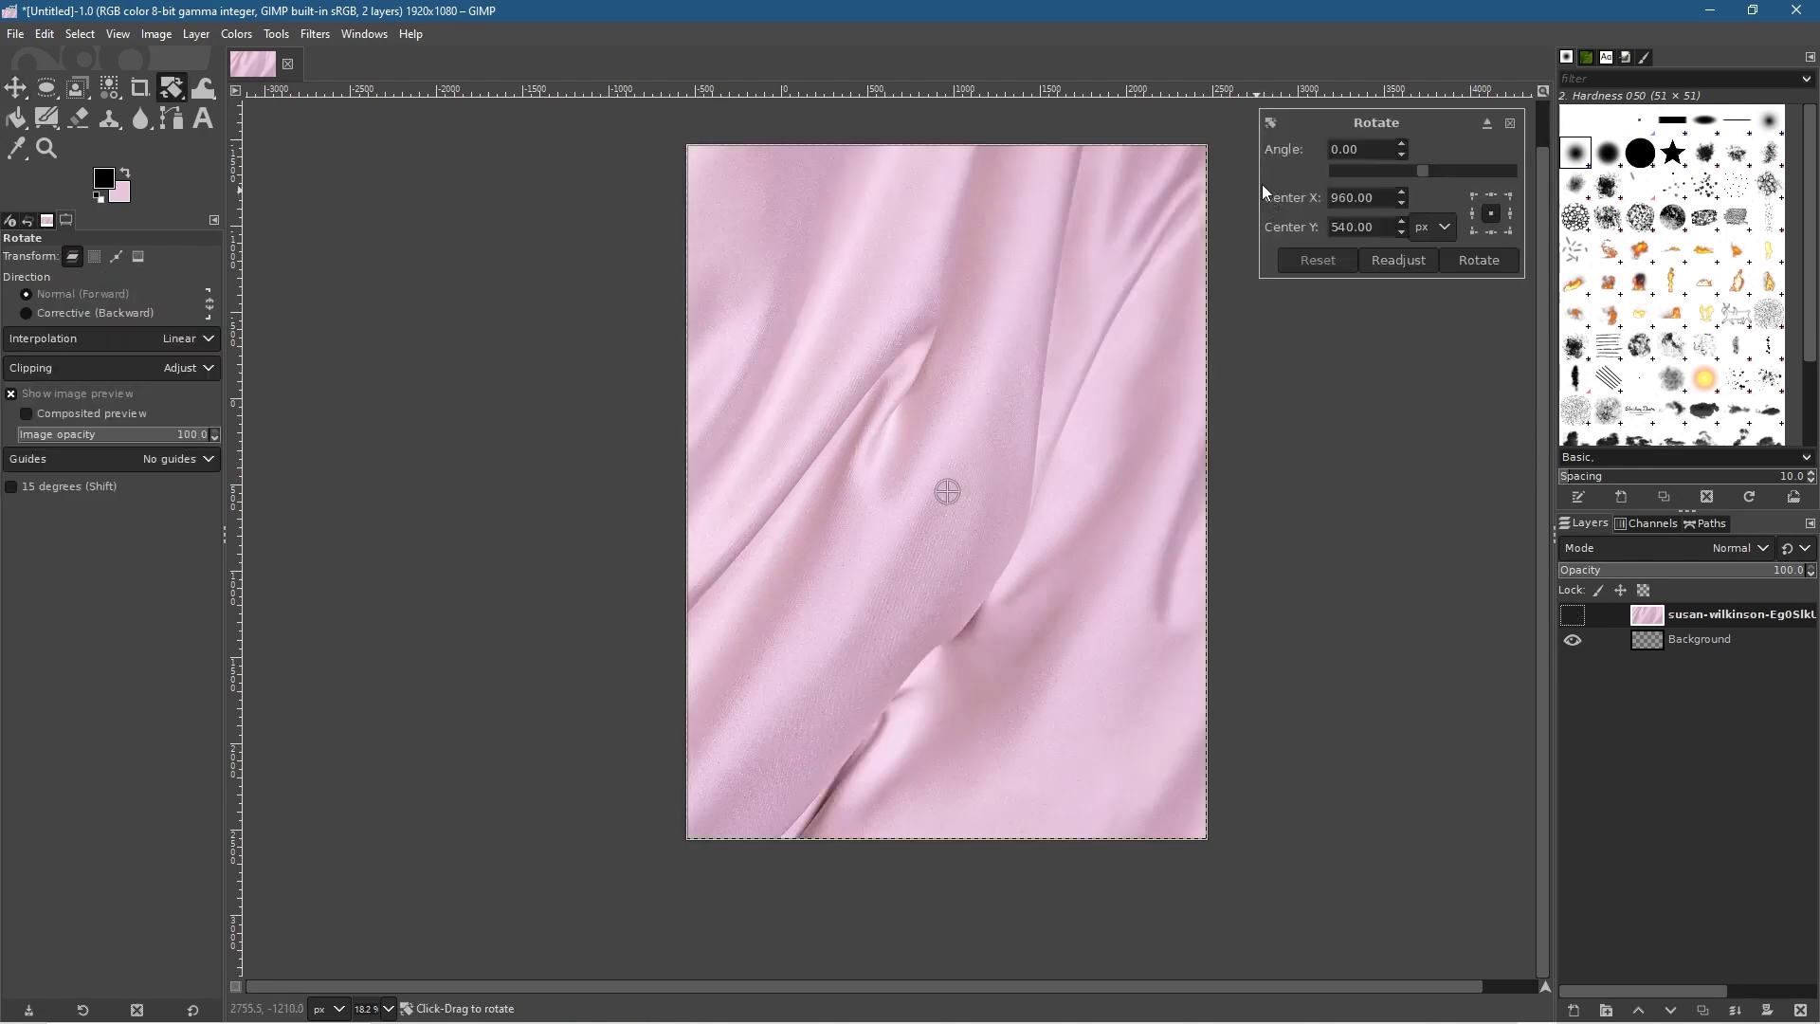
double_click(1361, 148)
left_click_drag(699, 161, 579, 872)
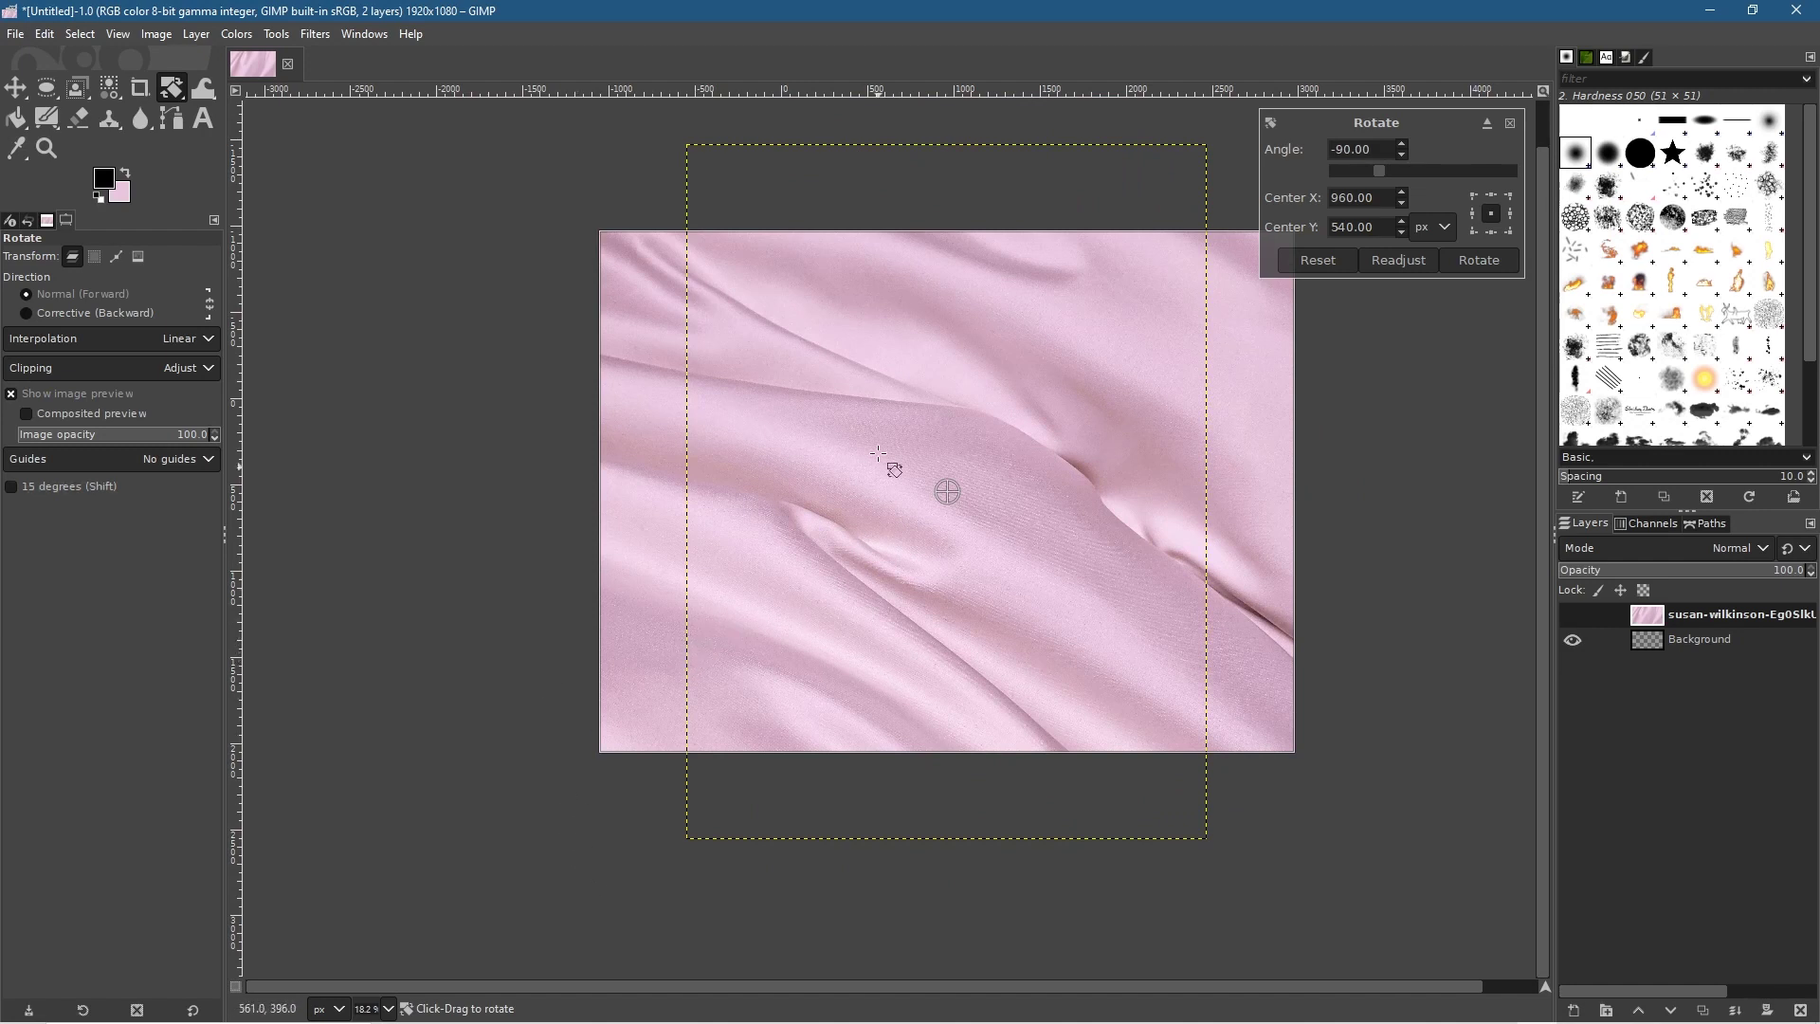
left_click(133, 436)
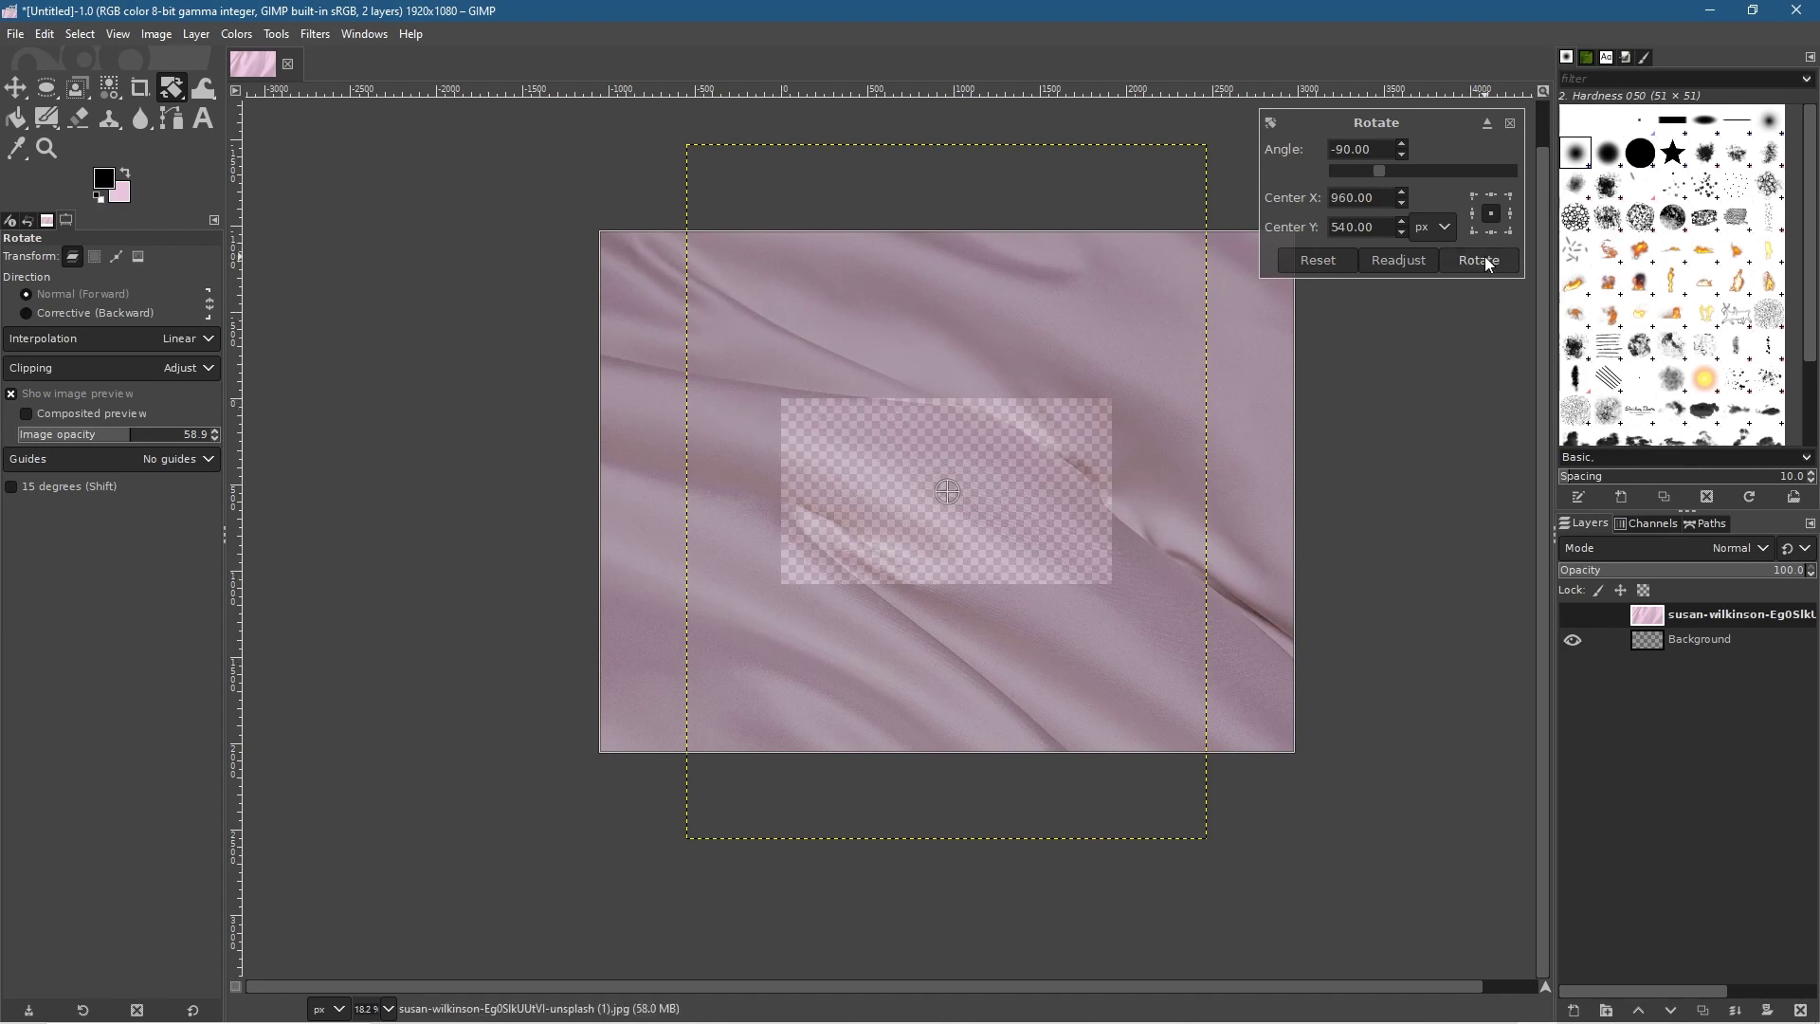
triple_click(1379, 154)
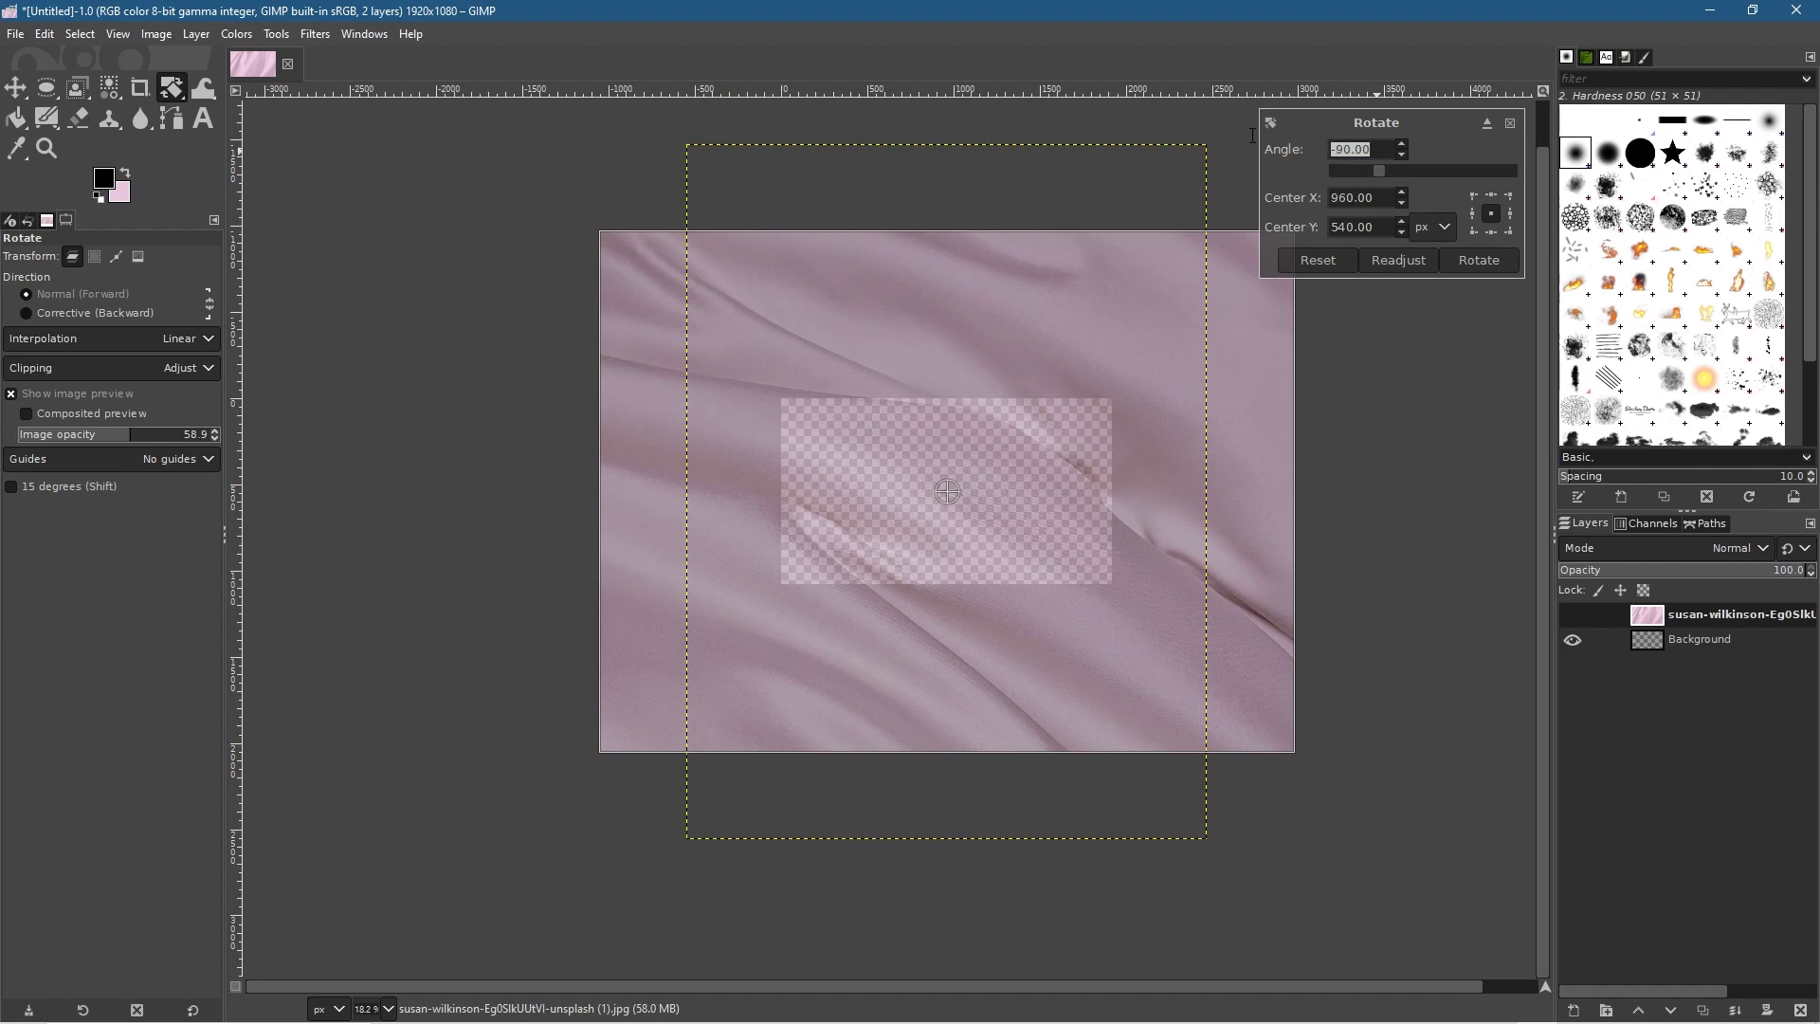
left_click(1493, 266)
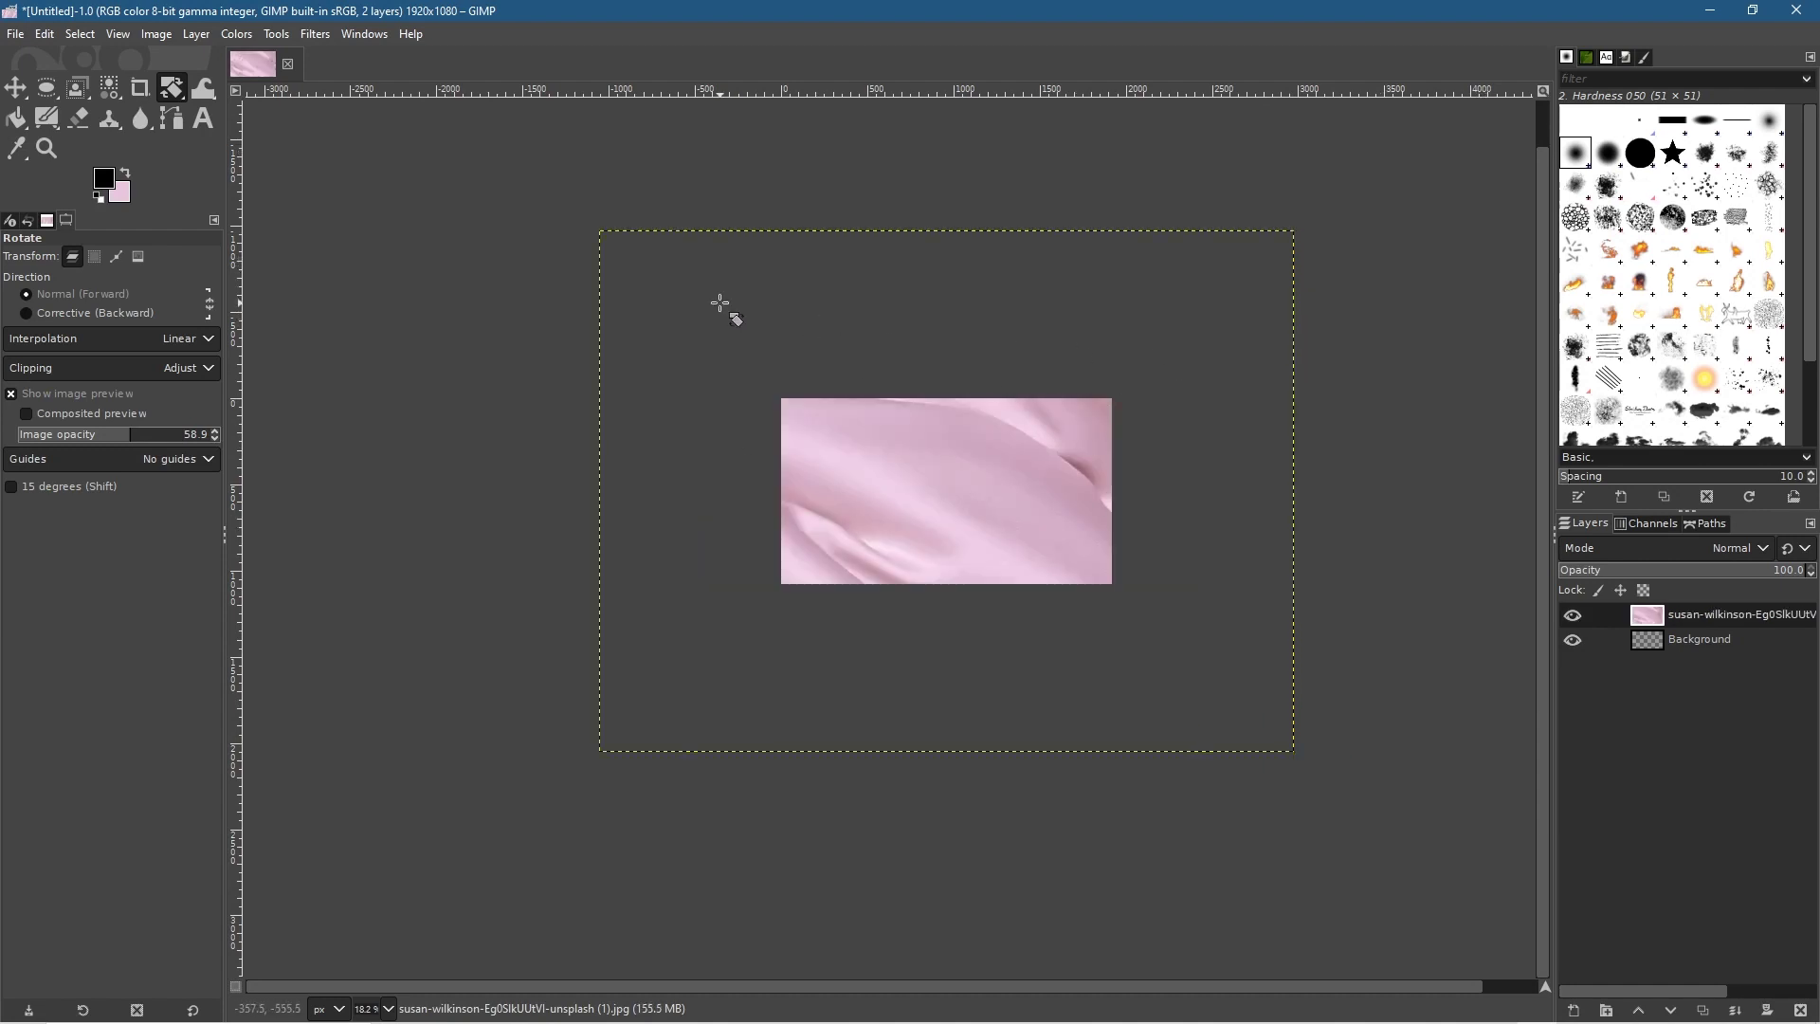
- Scale the photo layer around its centre to about 1973 × 1480 px, keeping its proportions and using a preview opacity of 58.9
left_click(171, 89)
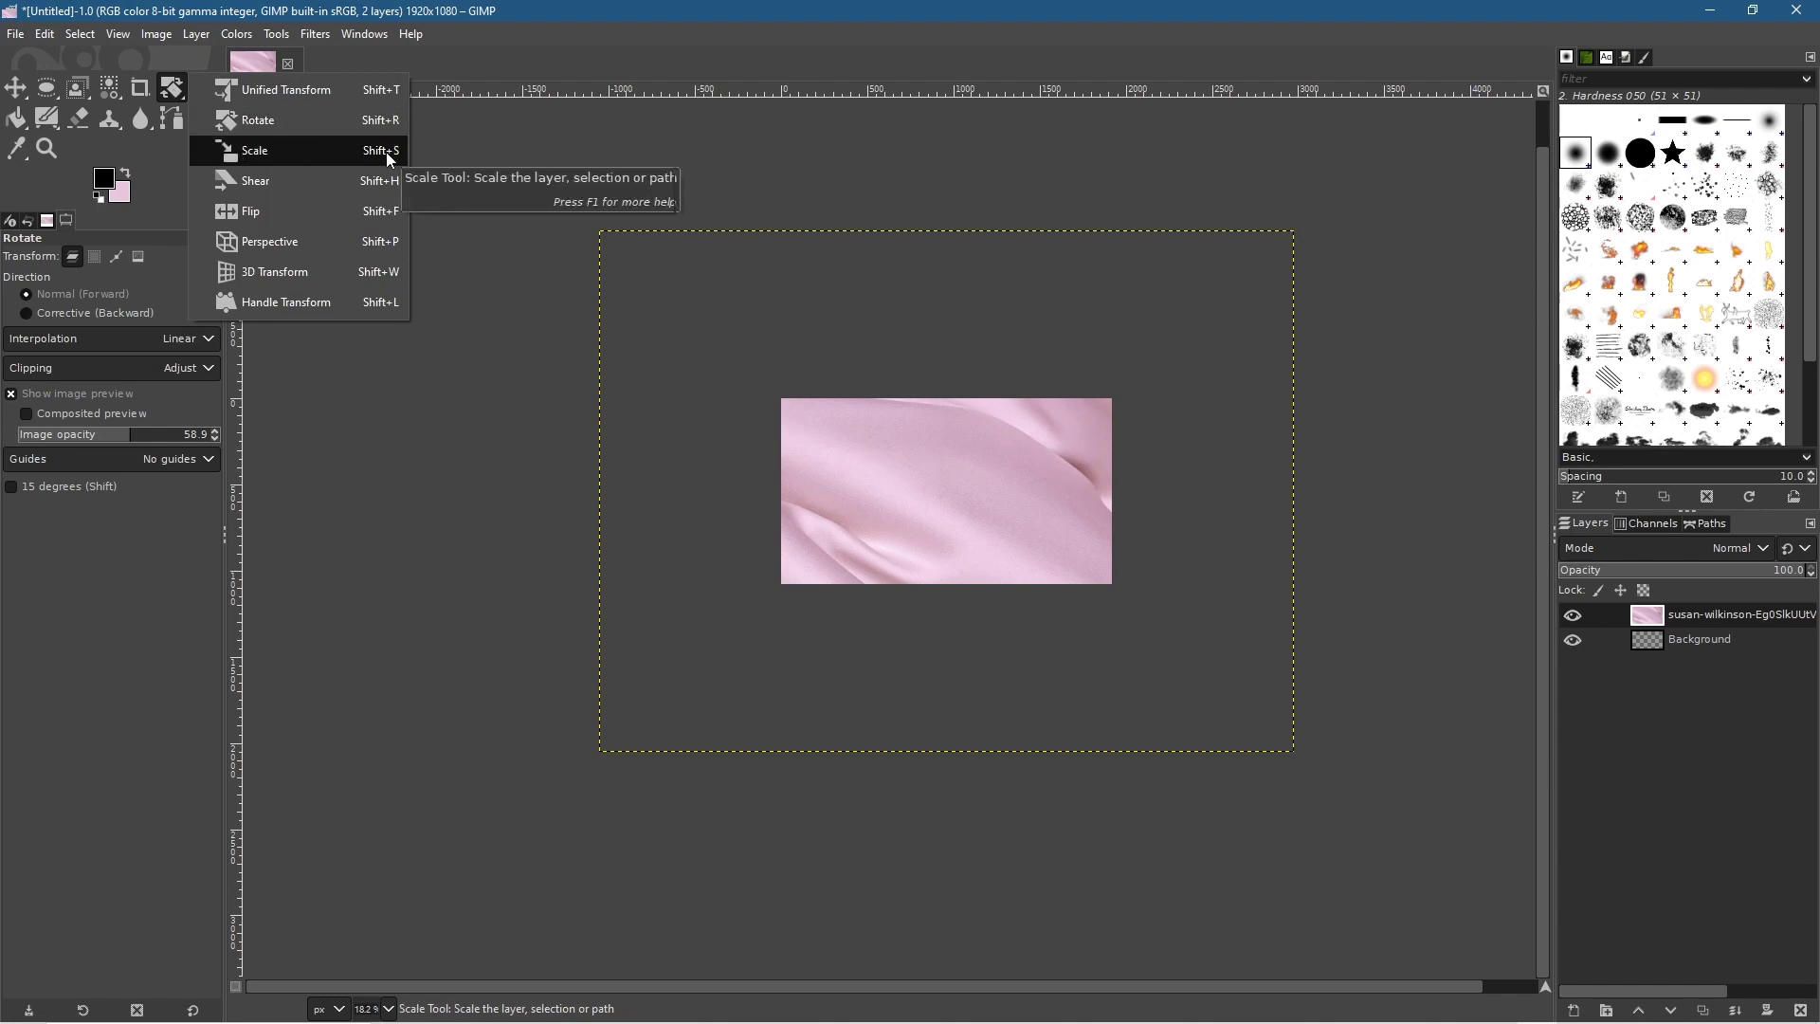
left_click(192, 111)
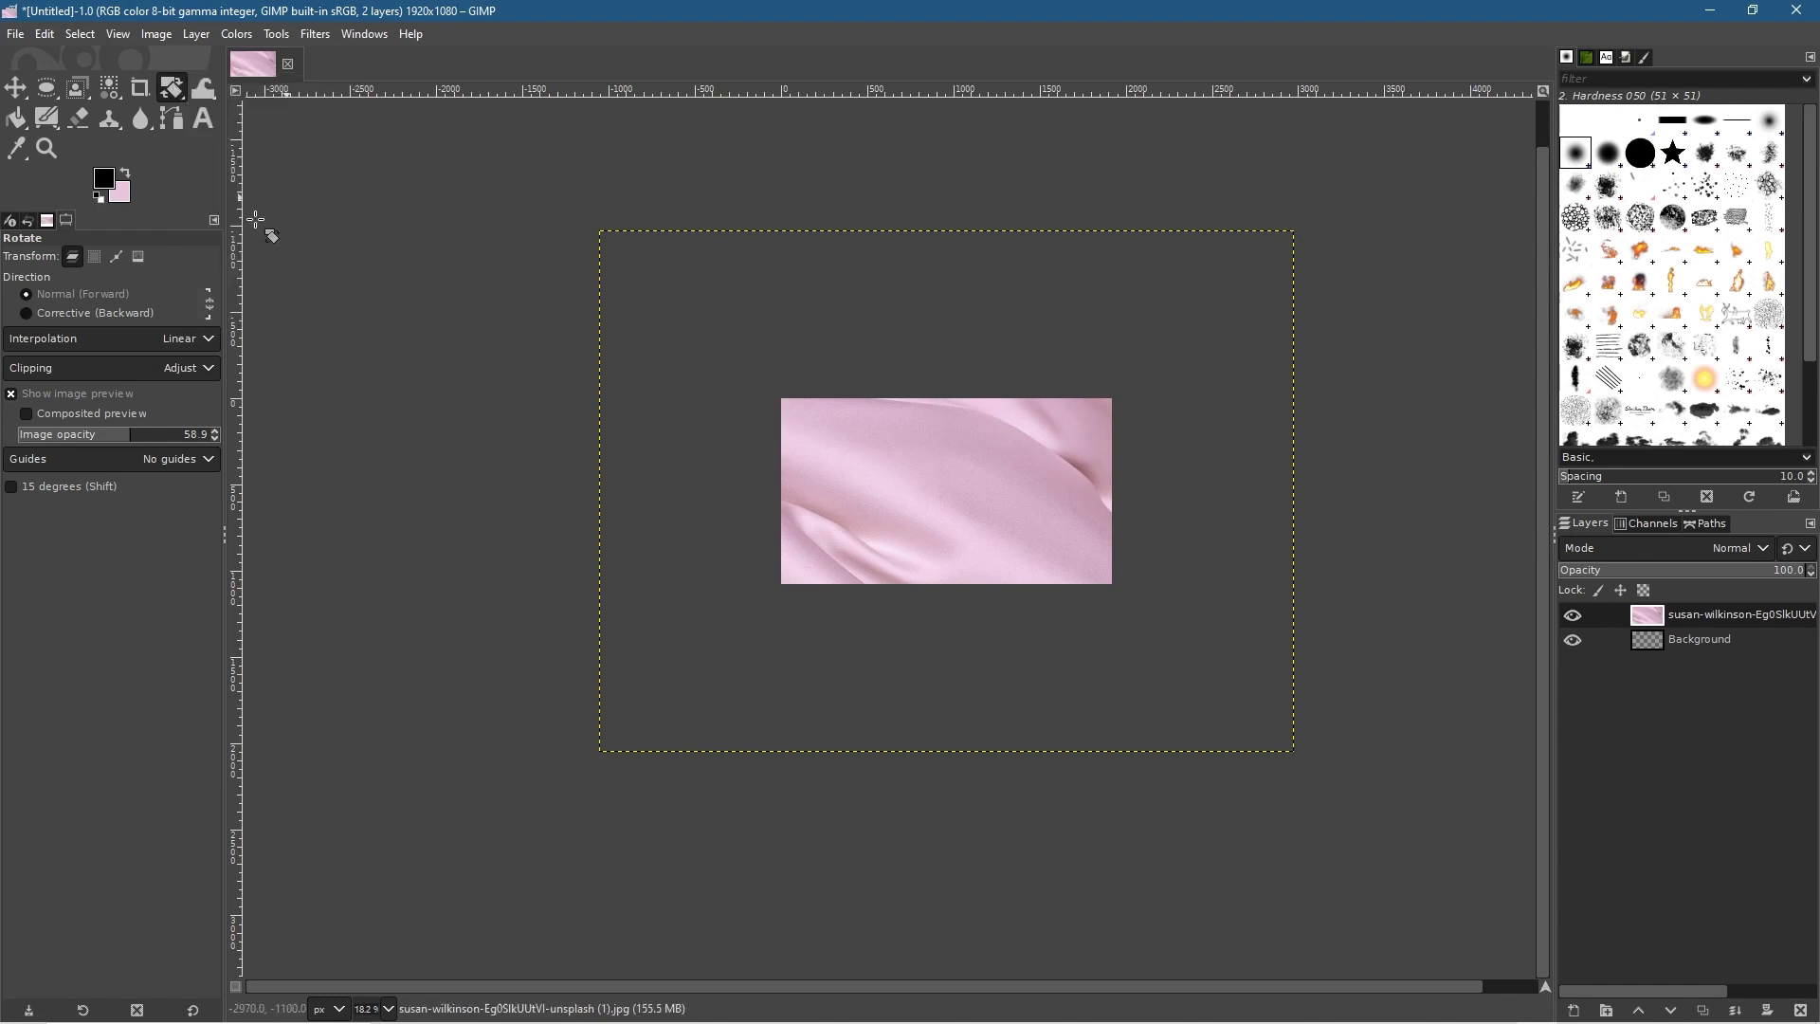
key("shift+s")
left_click(552, 370)
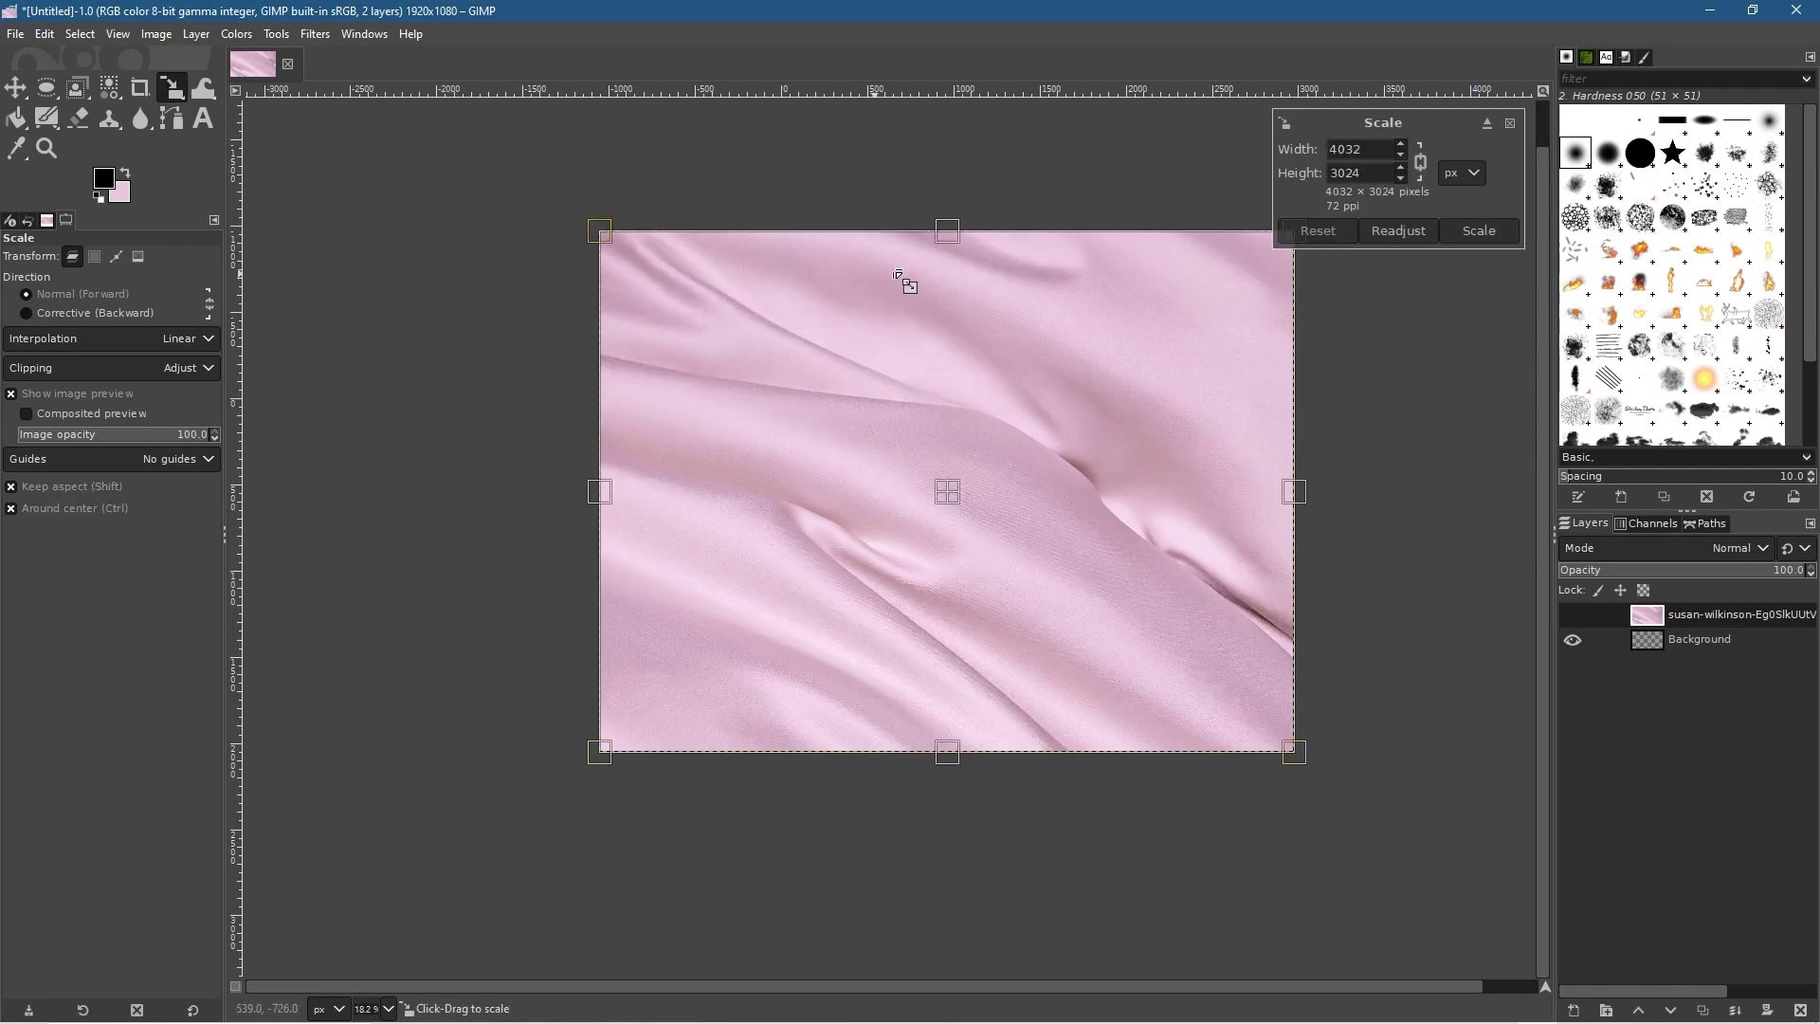
left_click(131, 436)
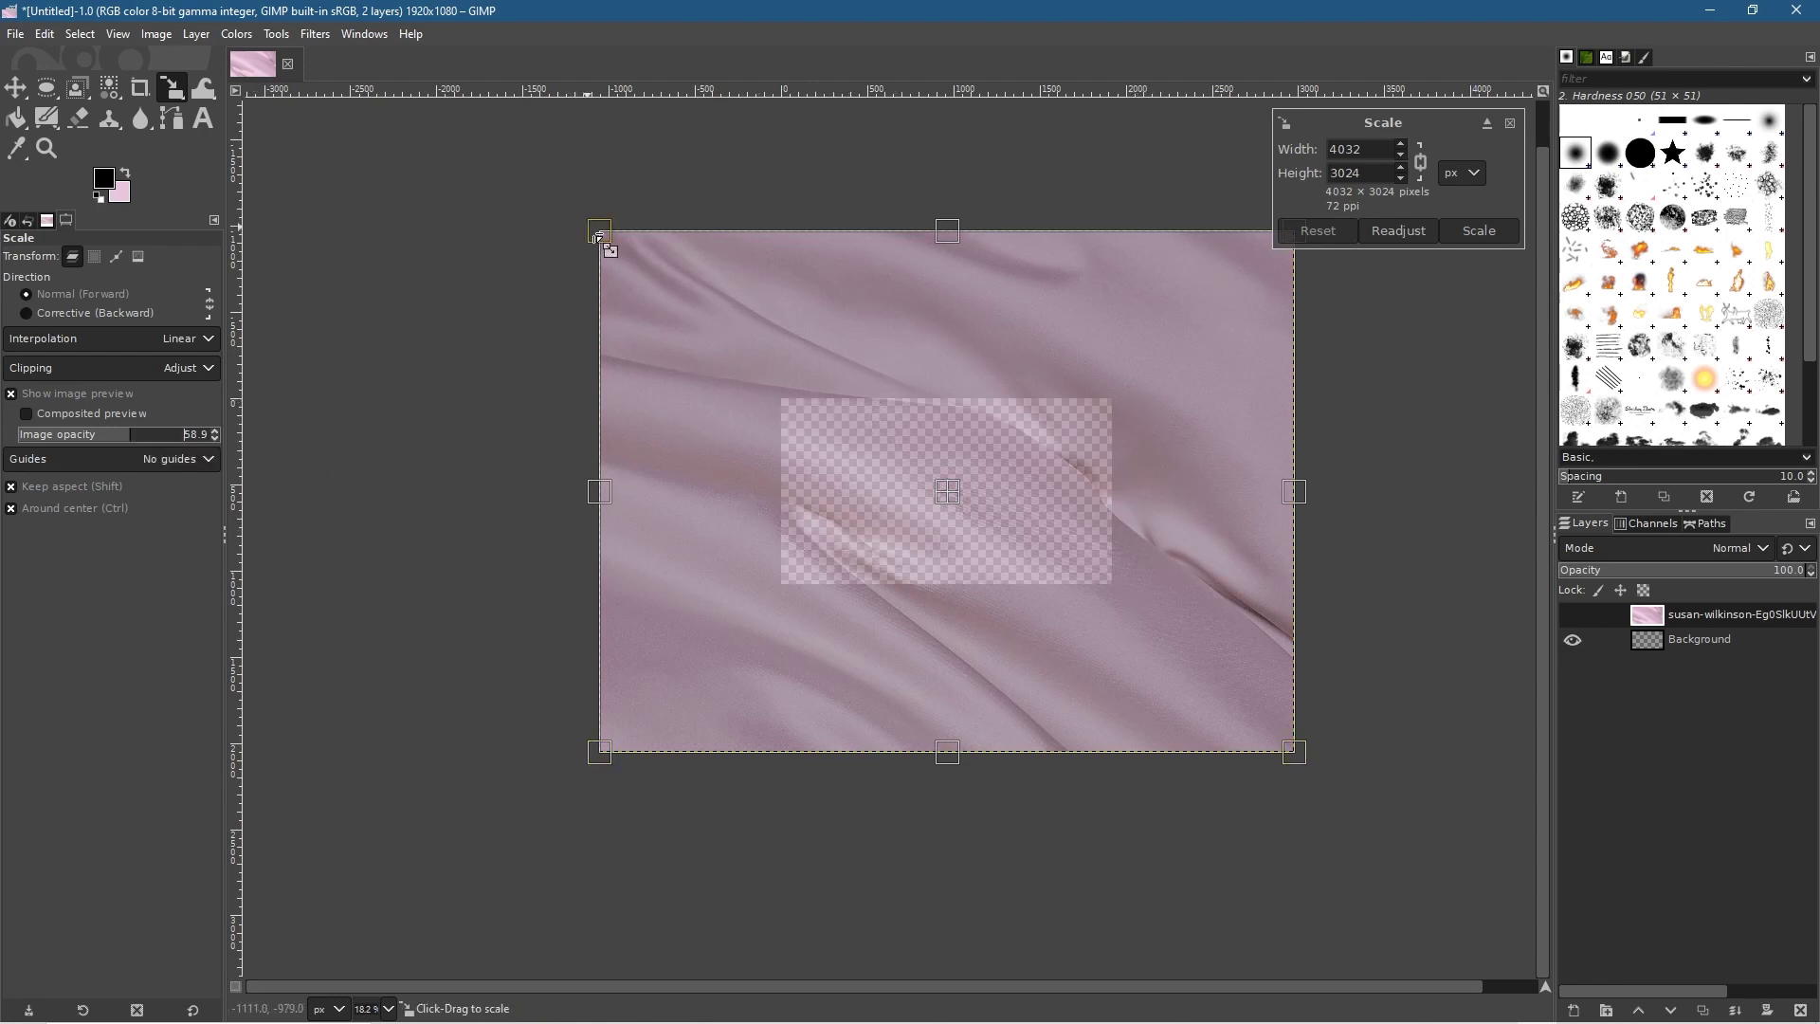
left_click_drag(605, 237, 1025, 419)
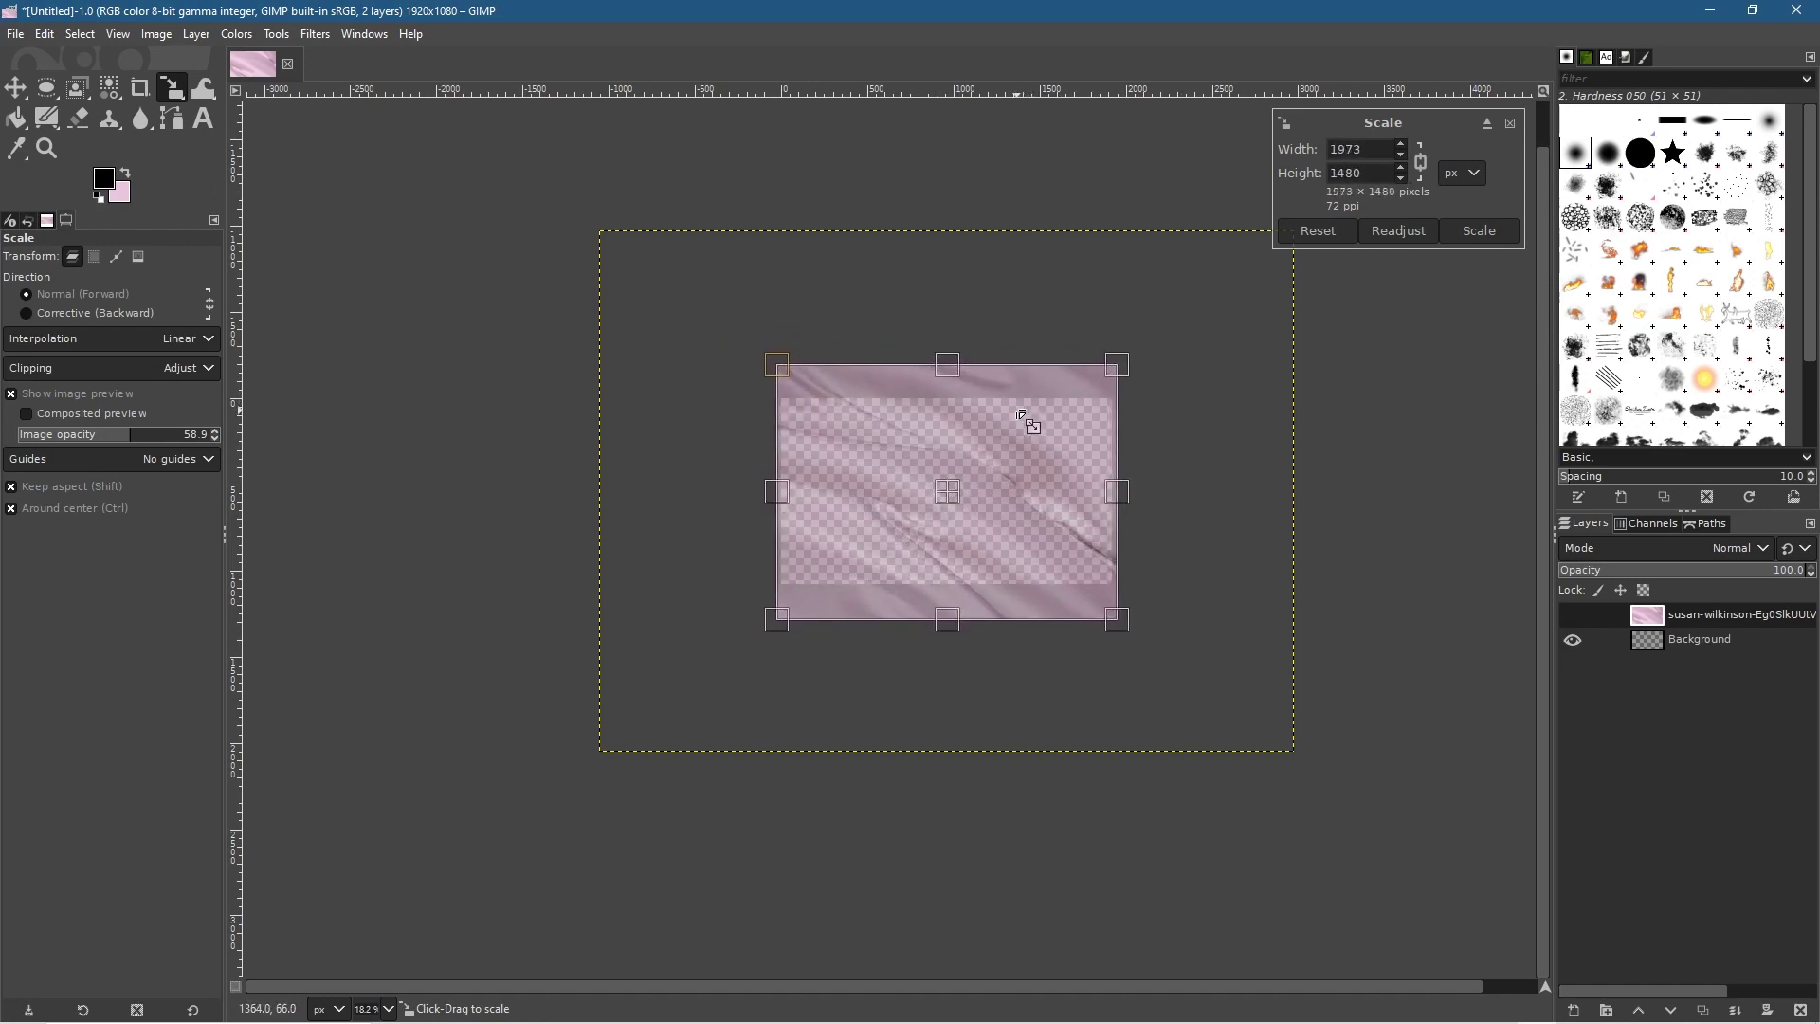
left_click(1478, 230)
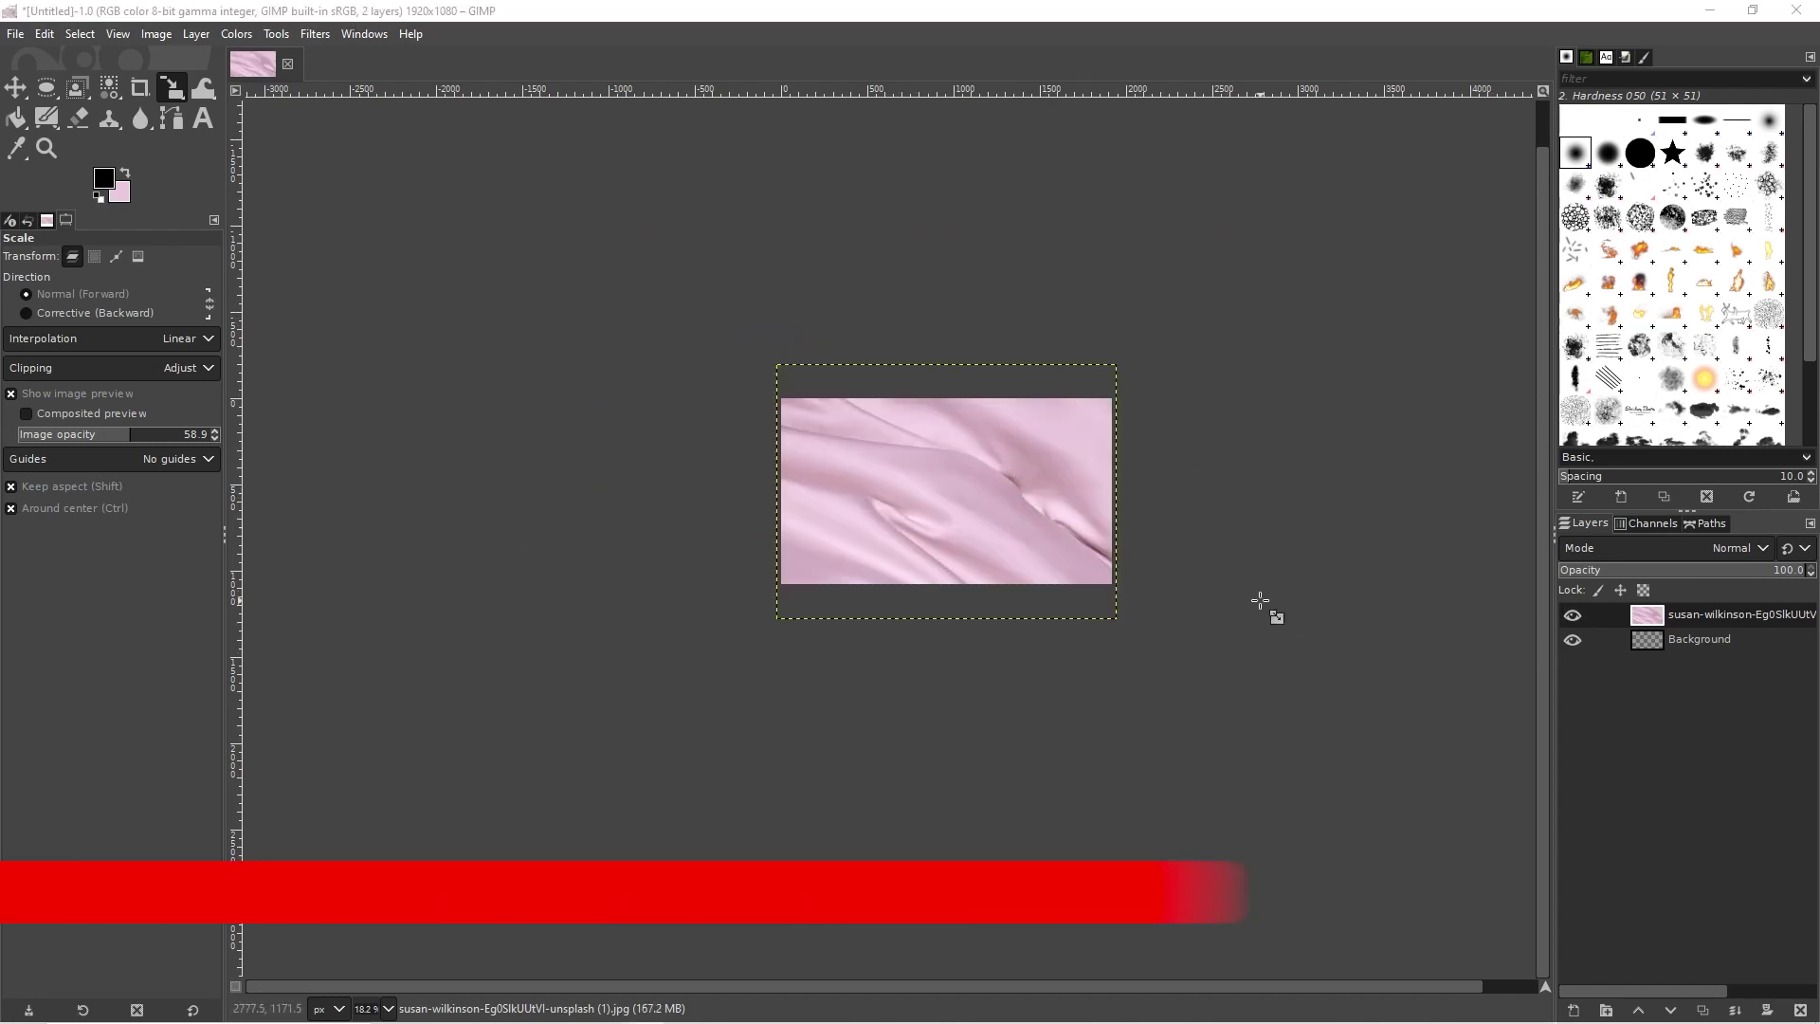
left_click(1000, 8)
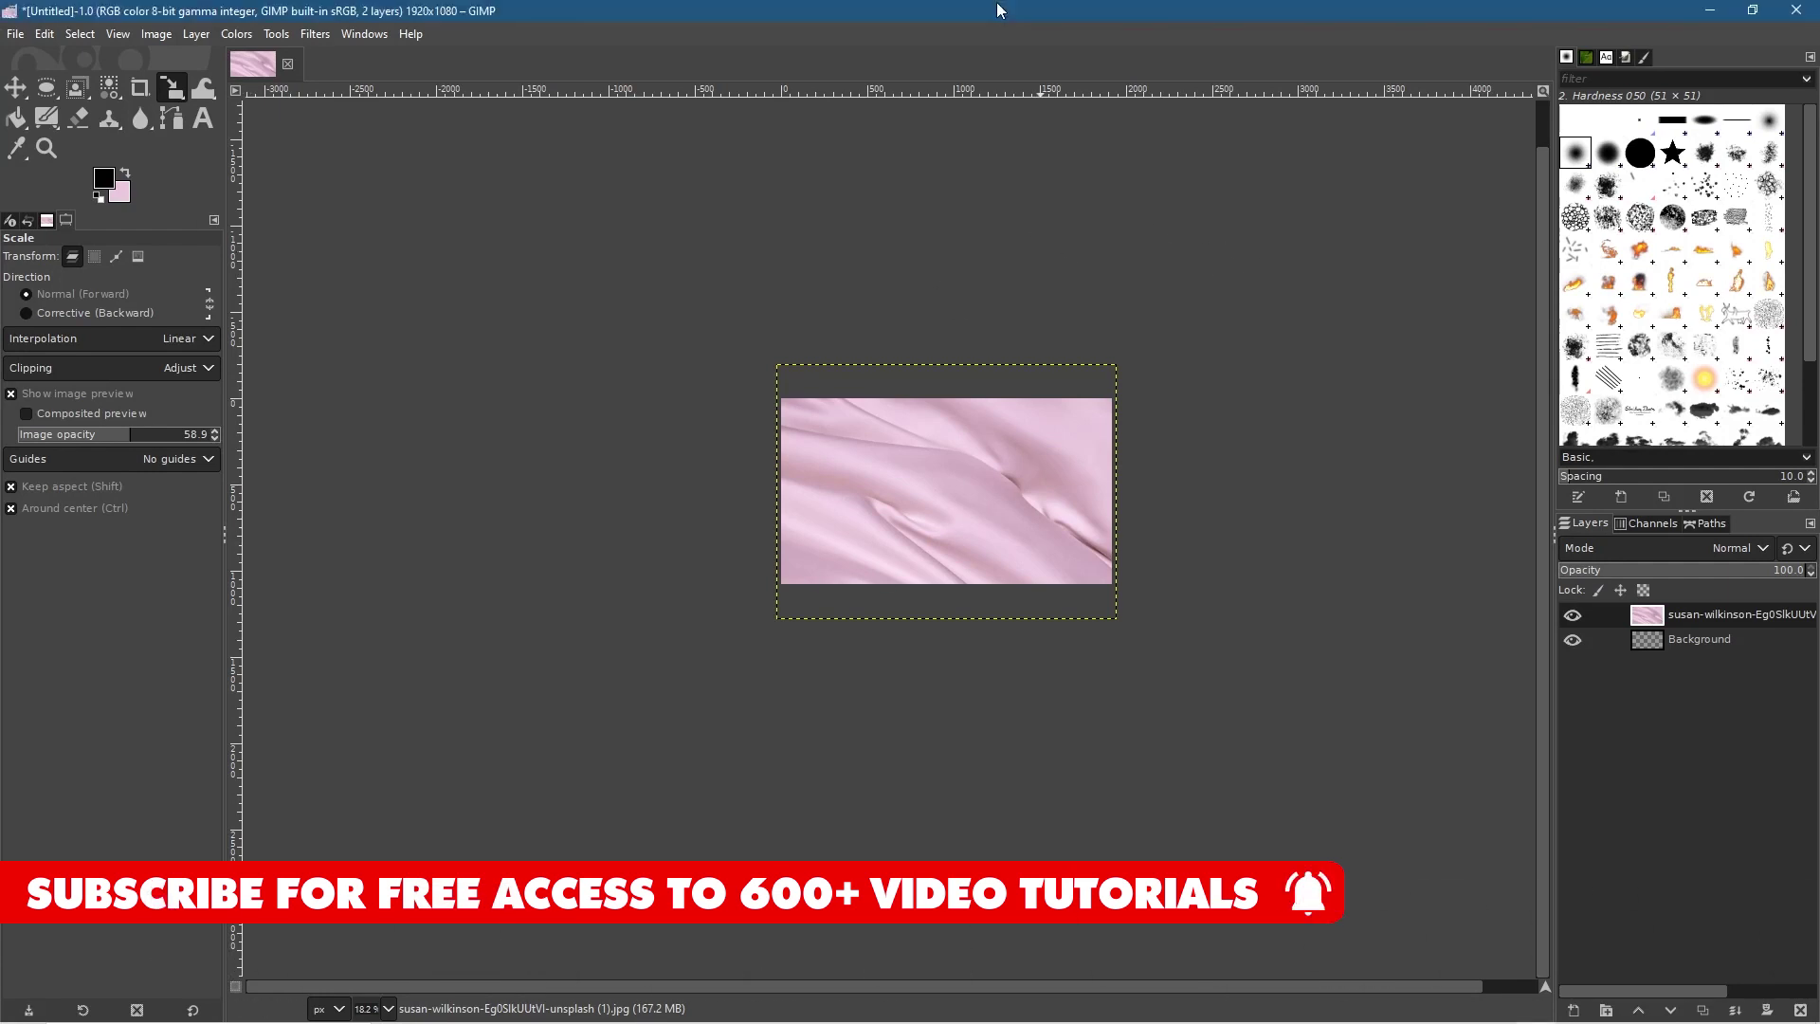
scroll(1002, 563, "up", 4, "ctrl")
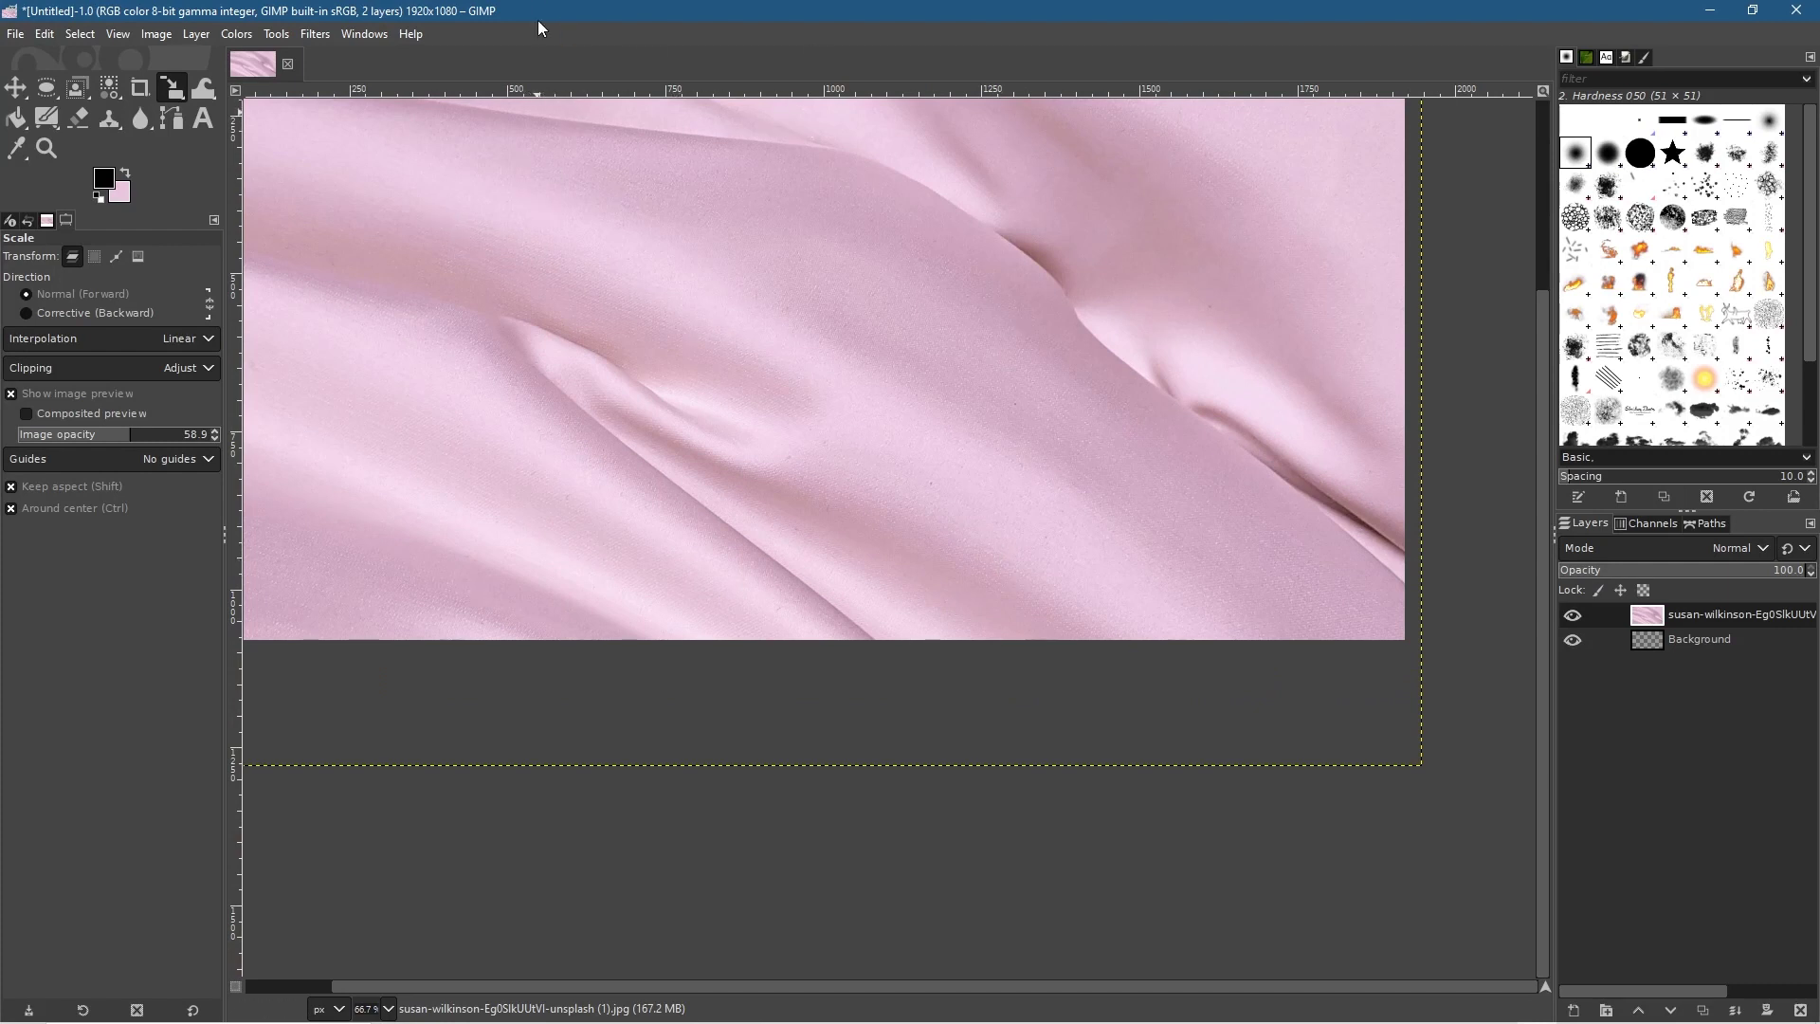
- Add the text "OUTLINE" near the image's middle in the ABeeZee font at 170 px
left_click_drag(776, 236, 856, 474)
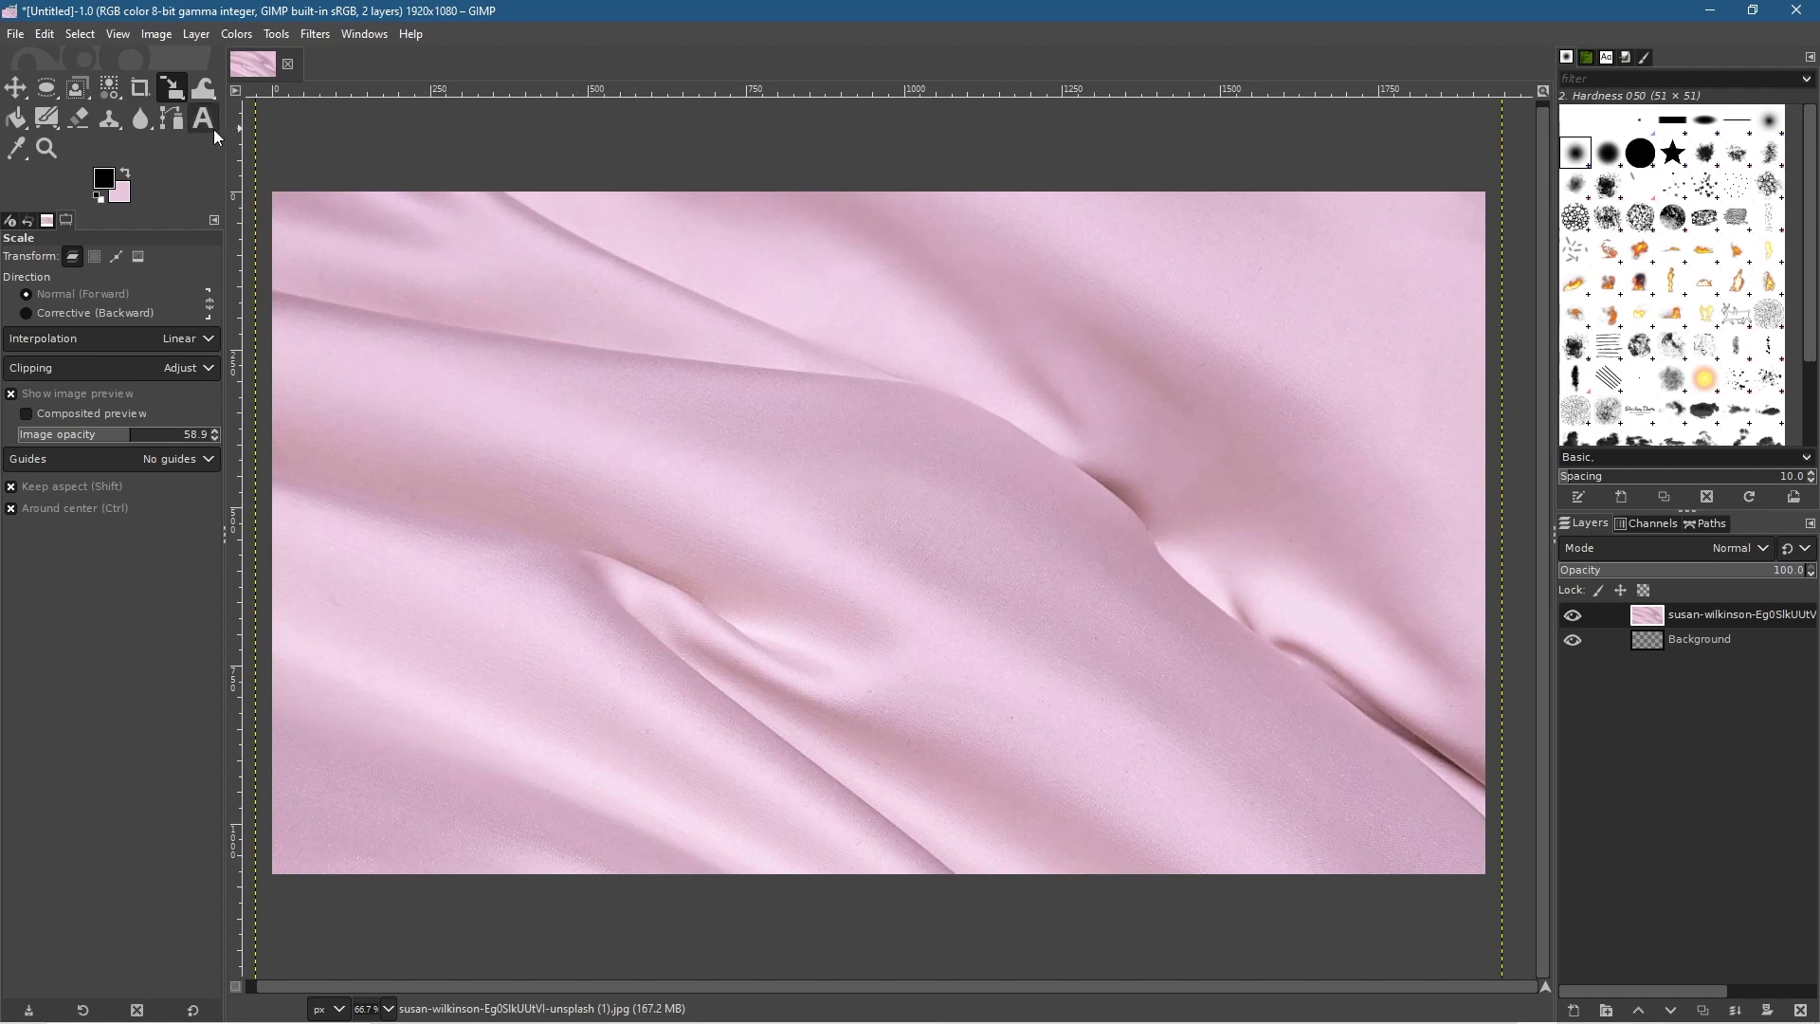
left_click(203, 120)
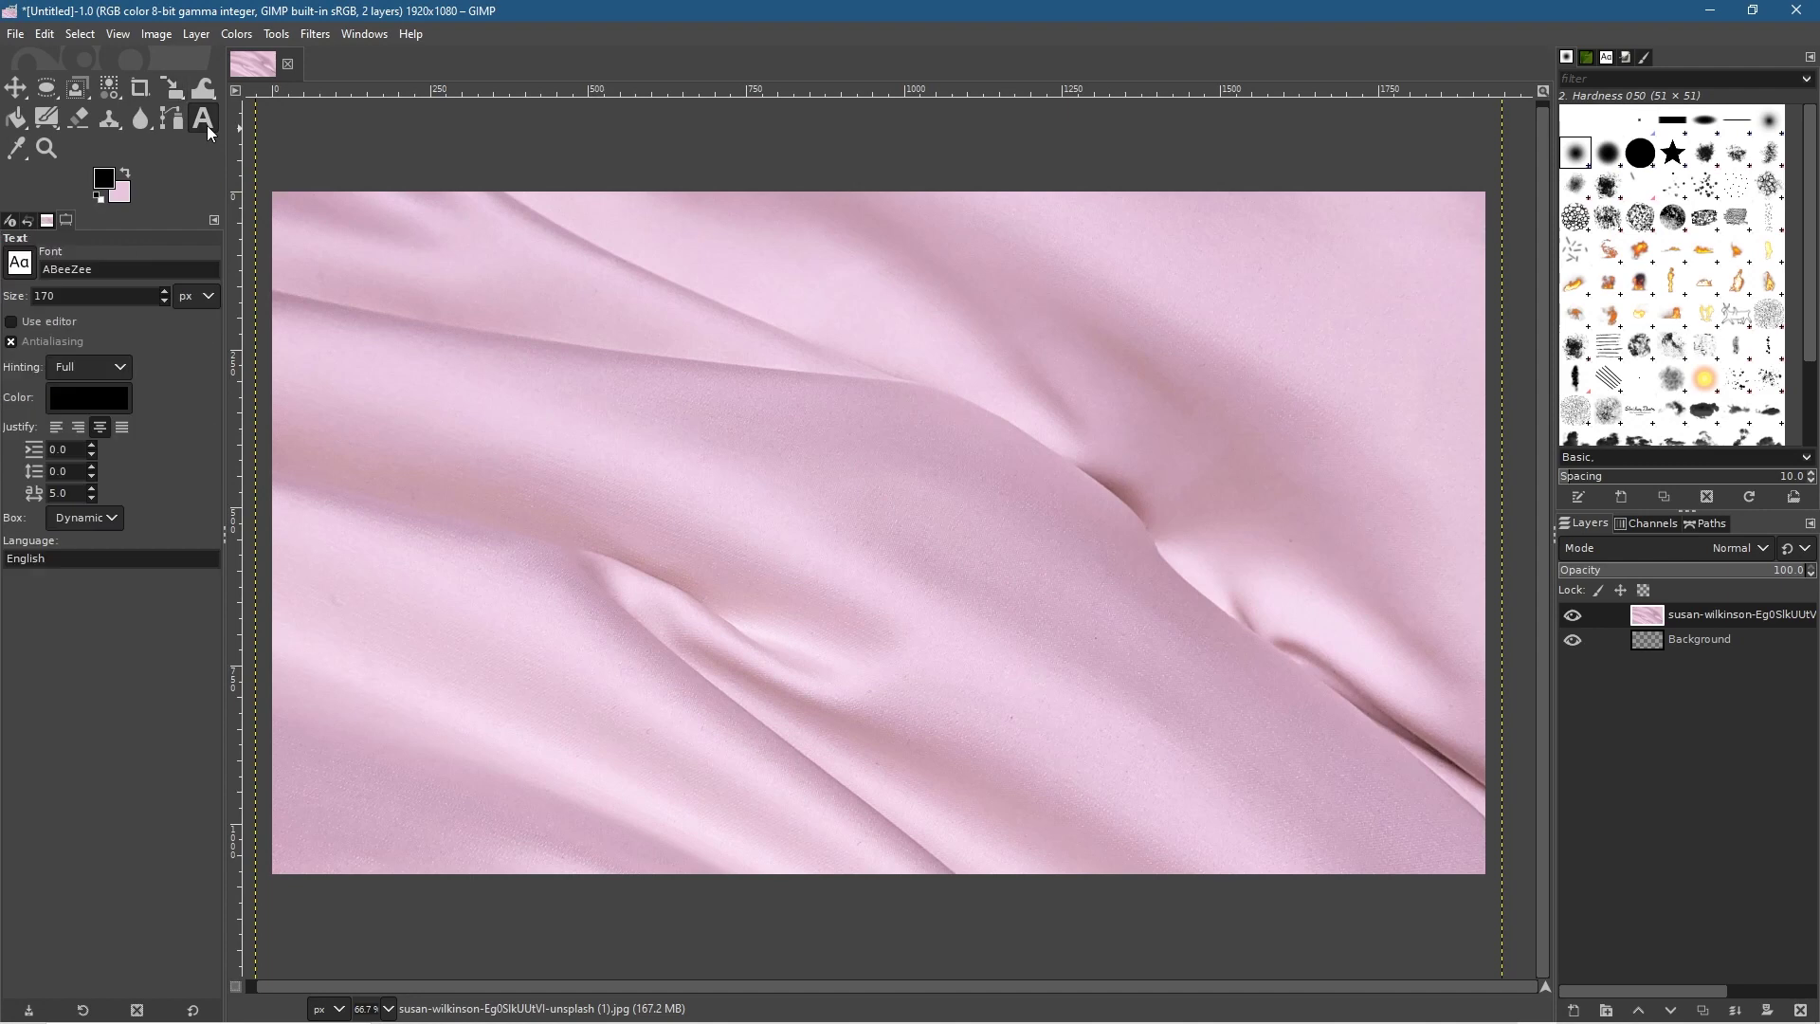
left_click(19, 263)
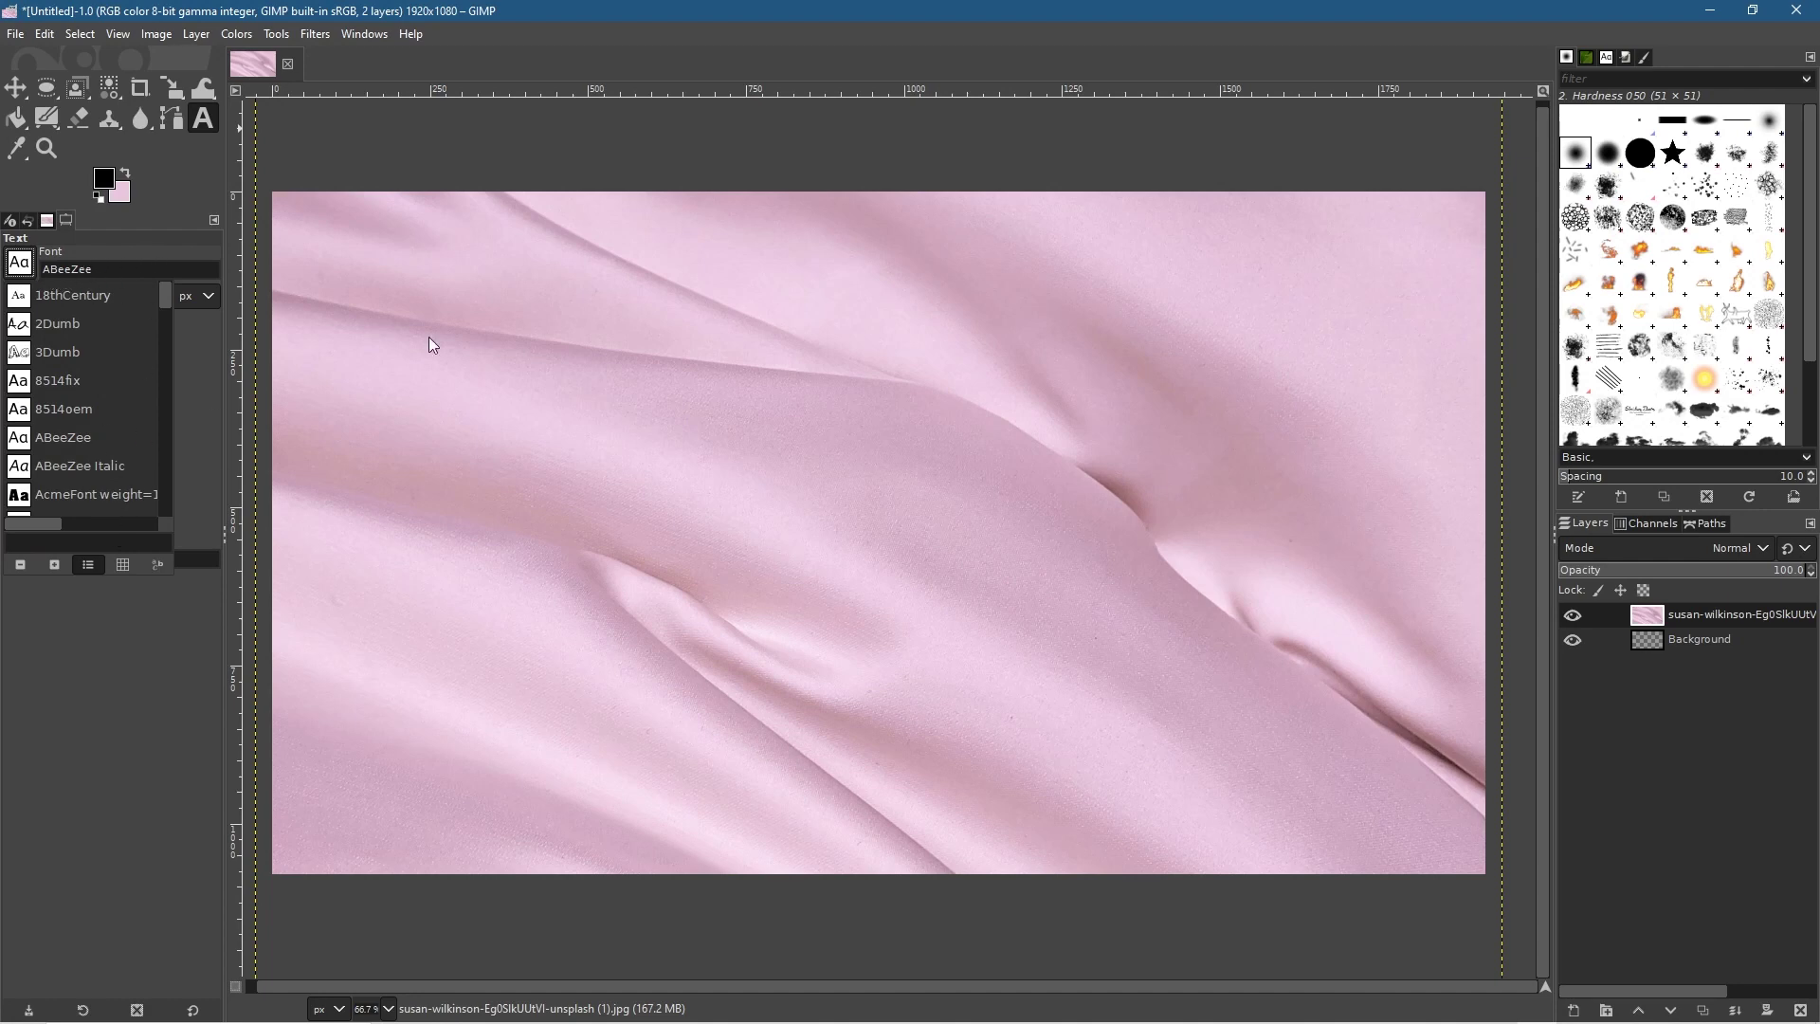
left_click(181, 626)
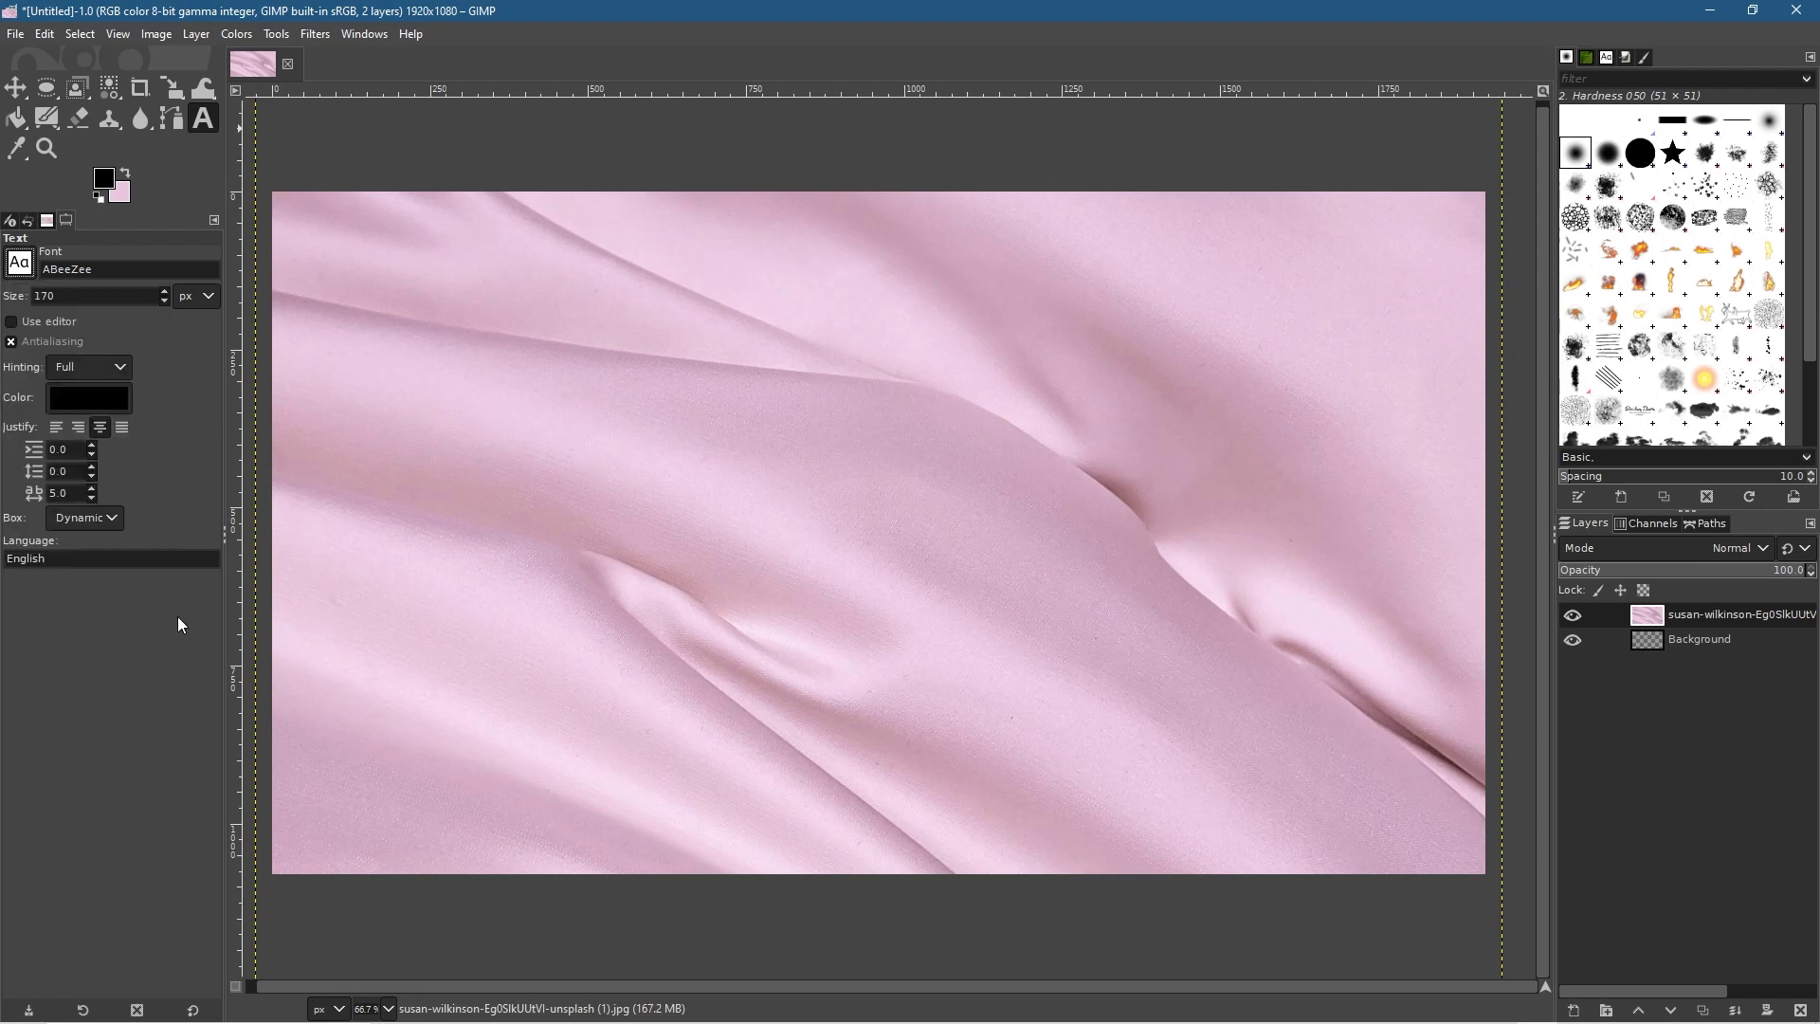
left_click(607, 464)
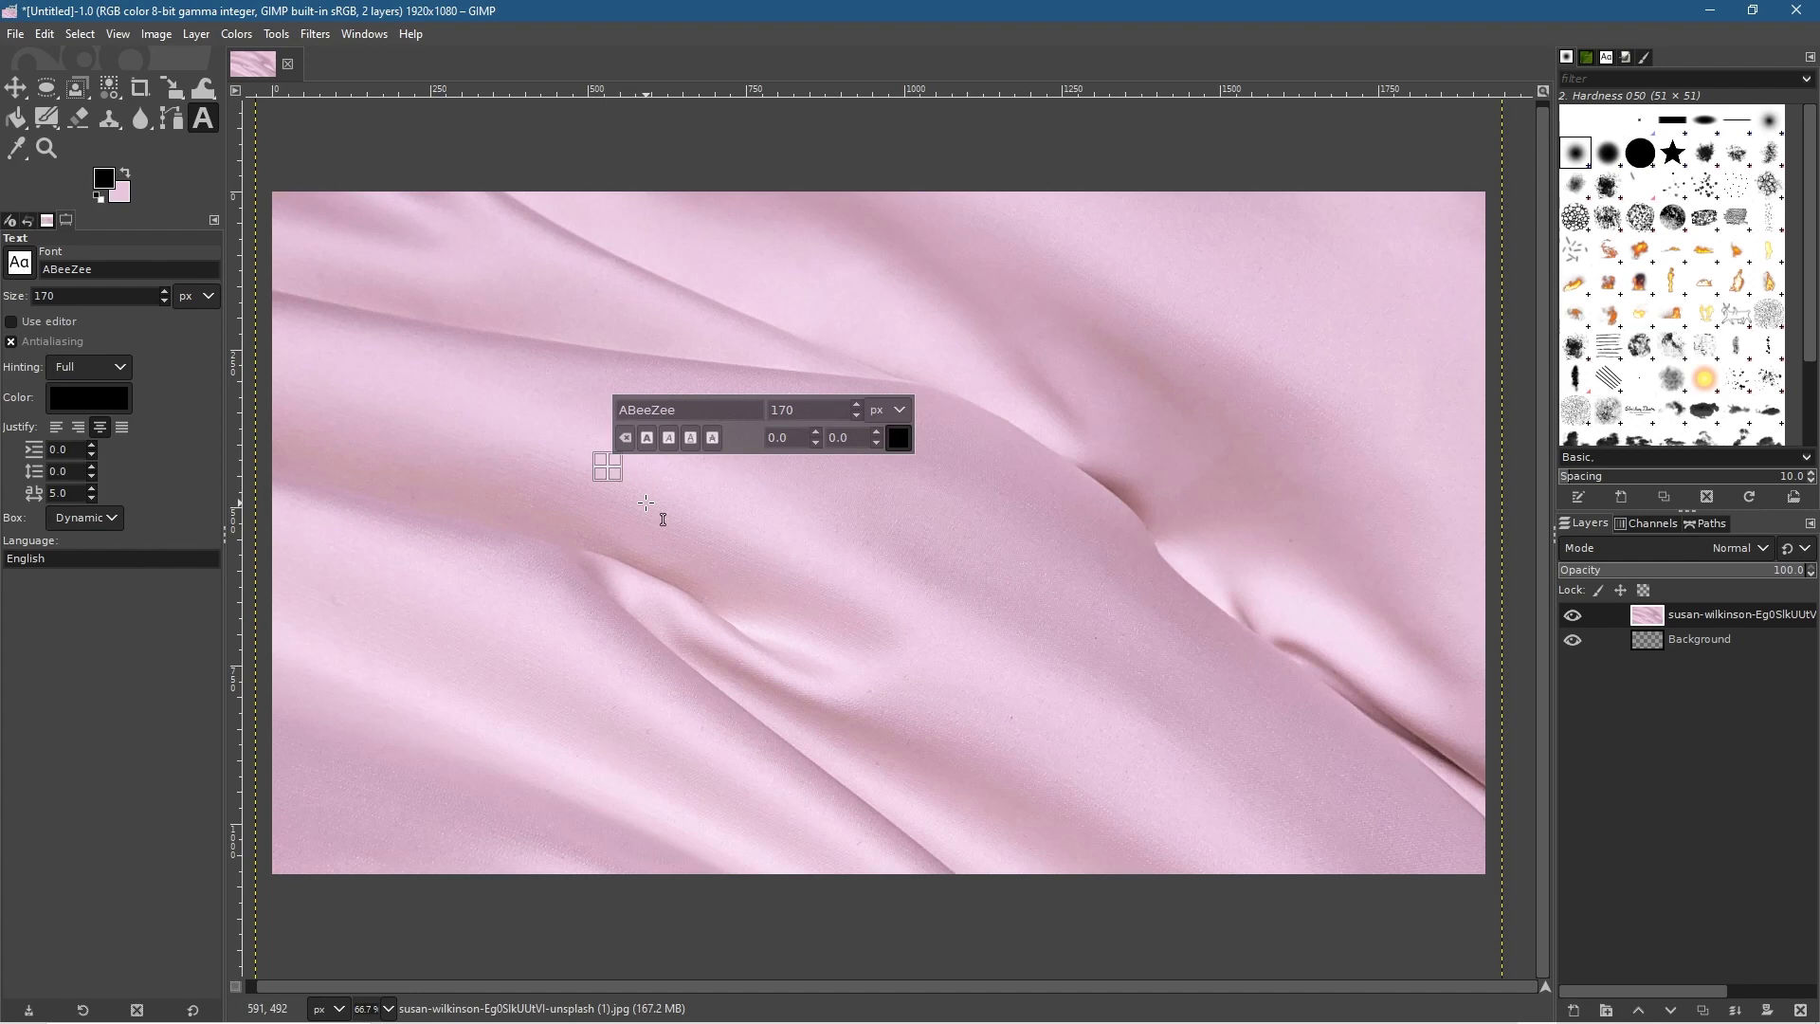
type("OUTLINE")
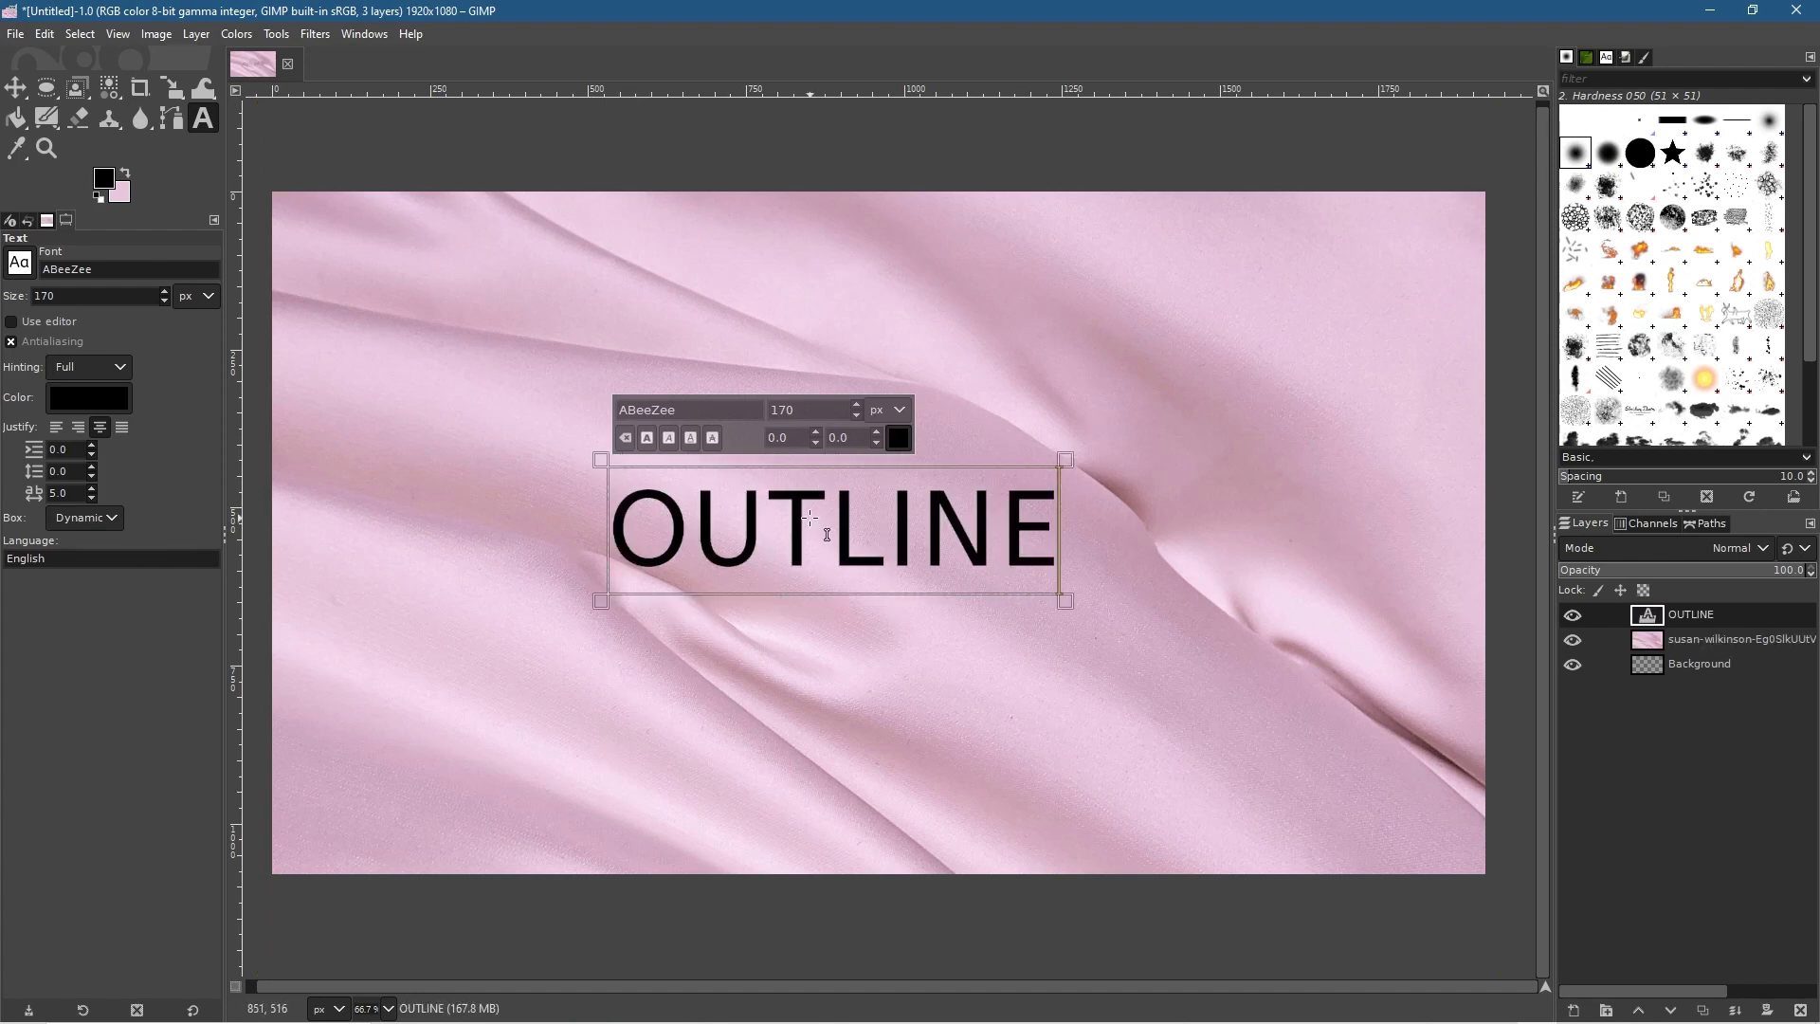
- Colour all letters of the OUTLINE text red (ff0000)
key("ctrl+a")
left_click(902, 441)
left_click_drag(1043, 293, 830, 303)
left_click(651, 354)
left_click(757, 609)
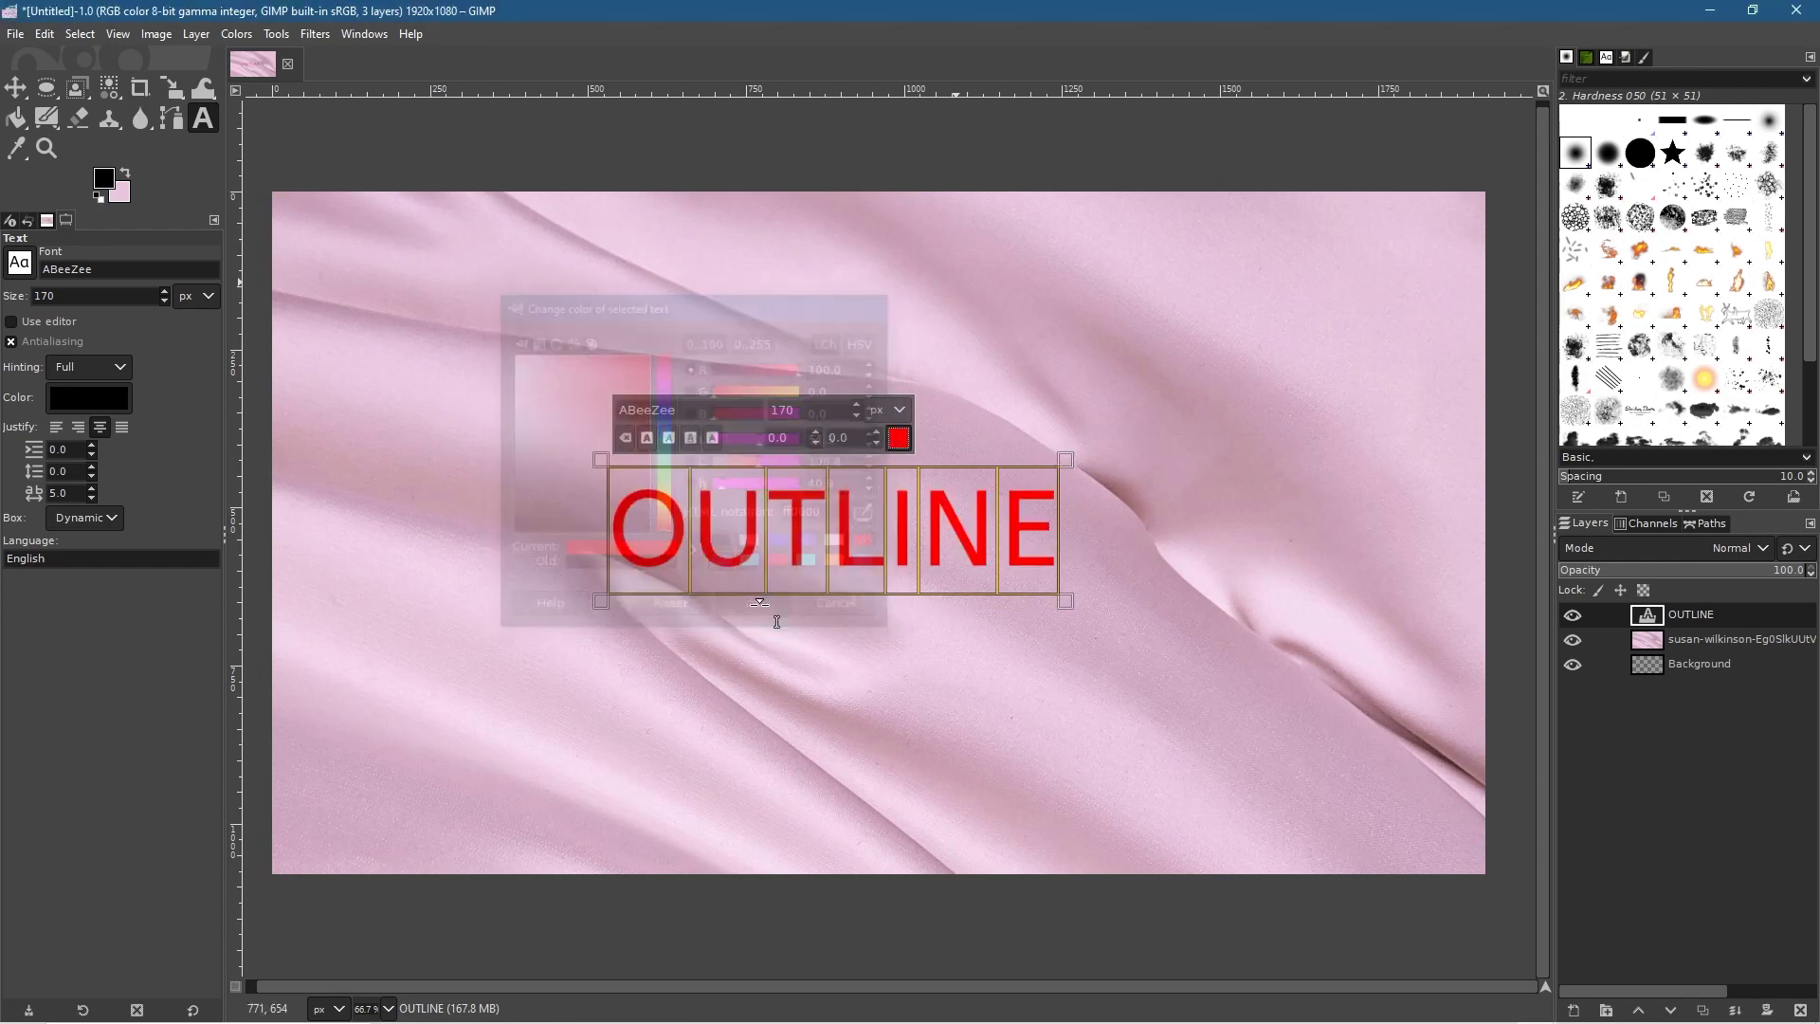
- Select the whole OUTLINE text and enlarge it to 280 px
left_click(767, 518)
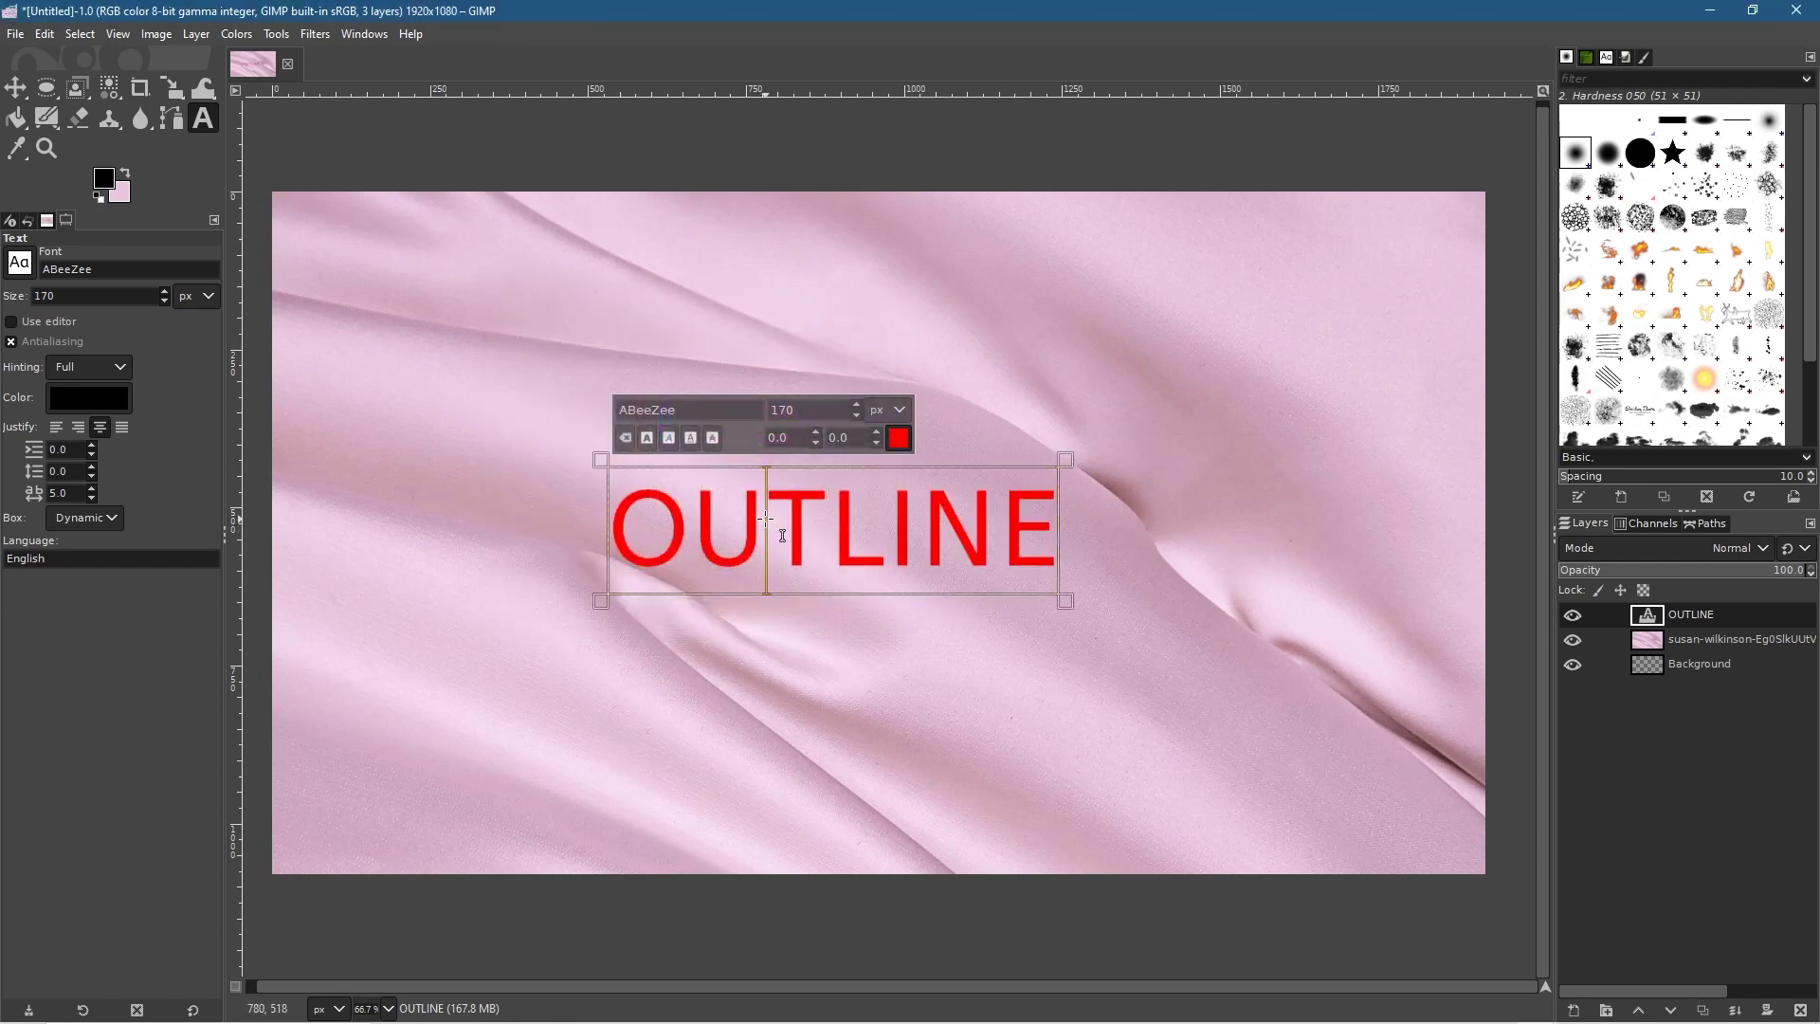
key("ctrl+a")
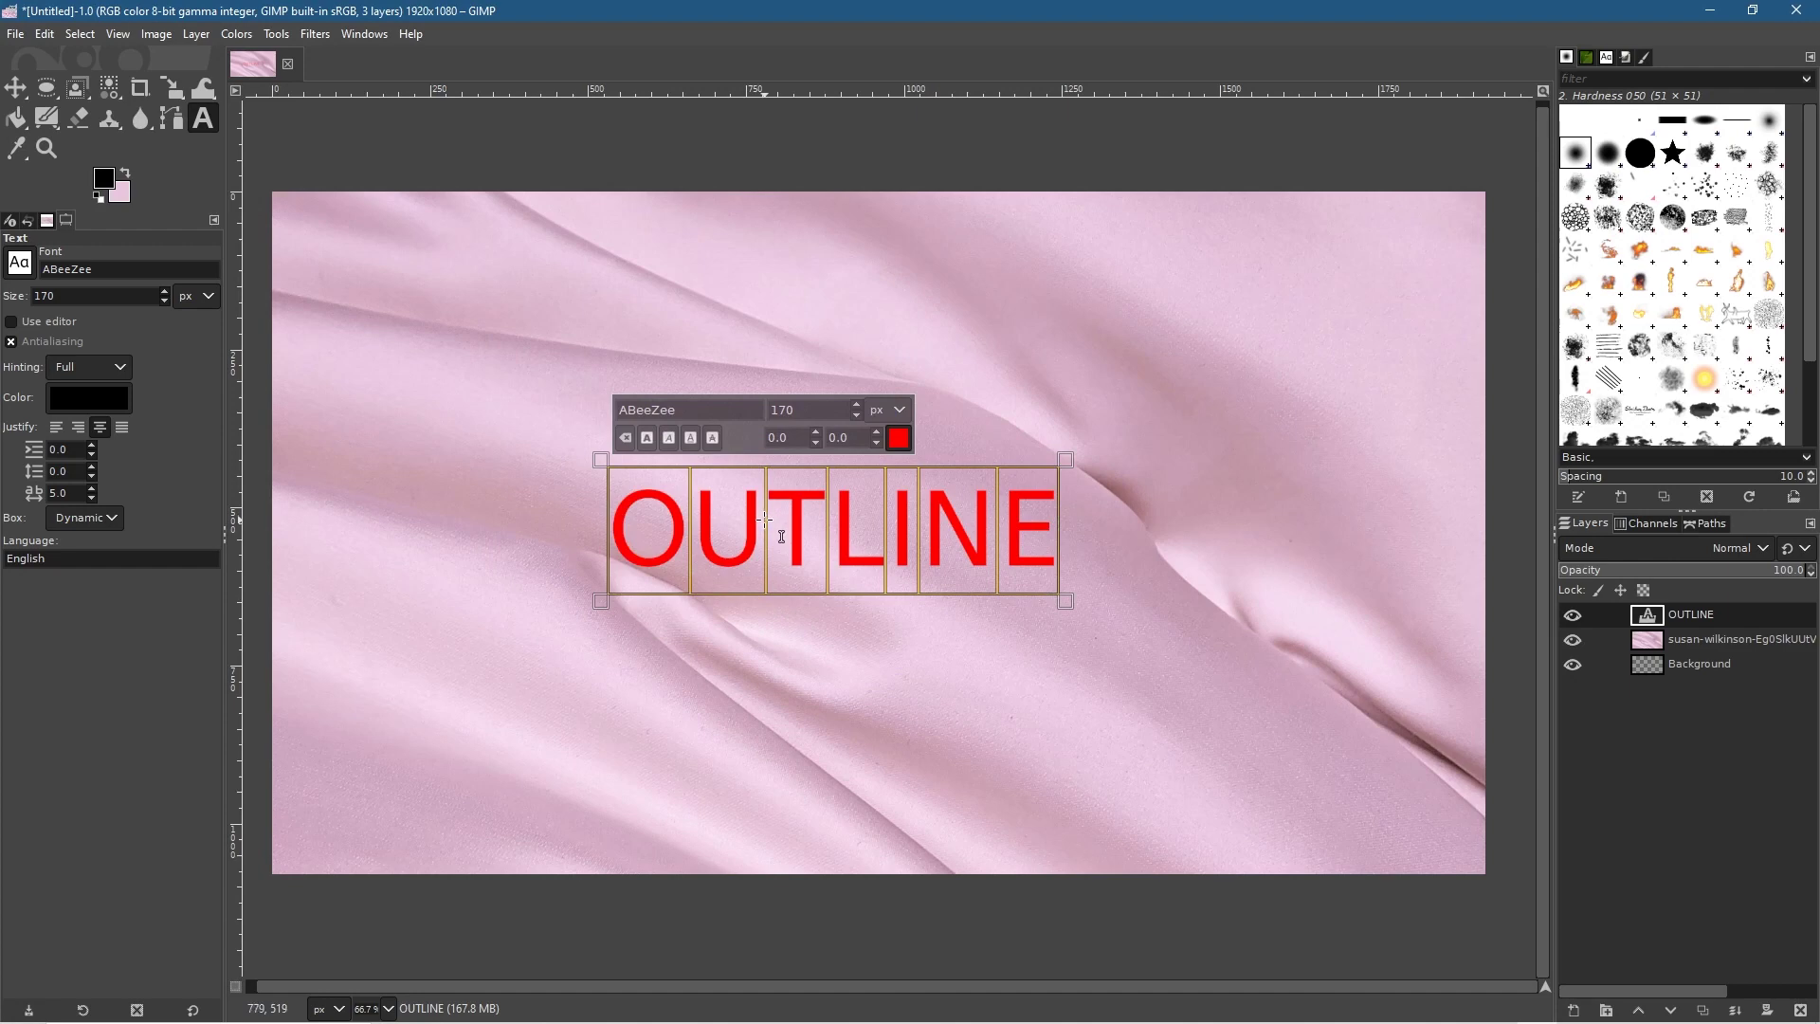
left_click(692, 523)
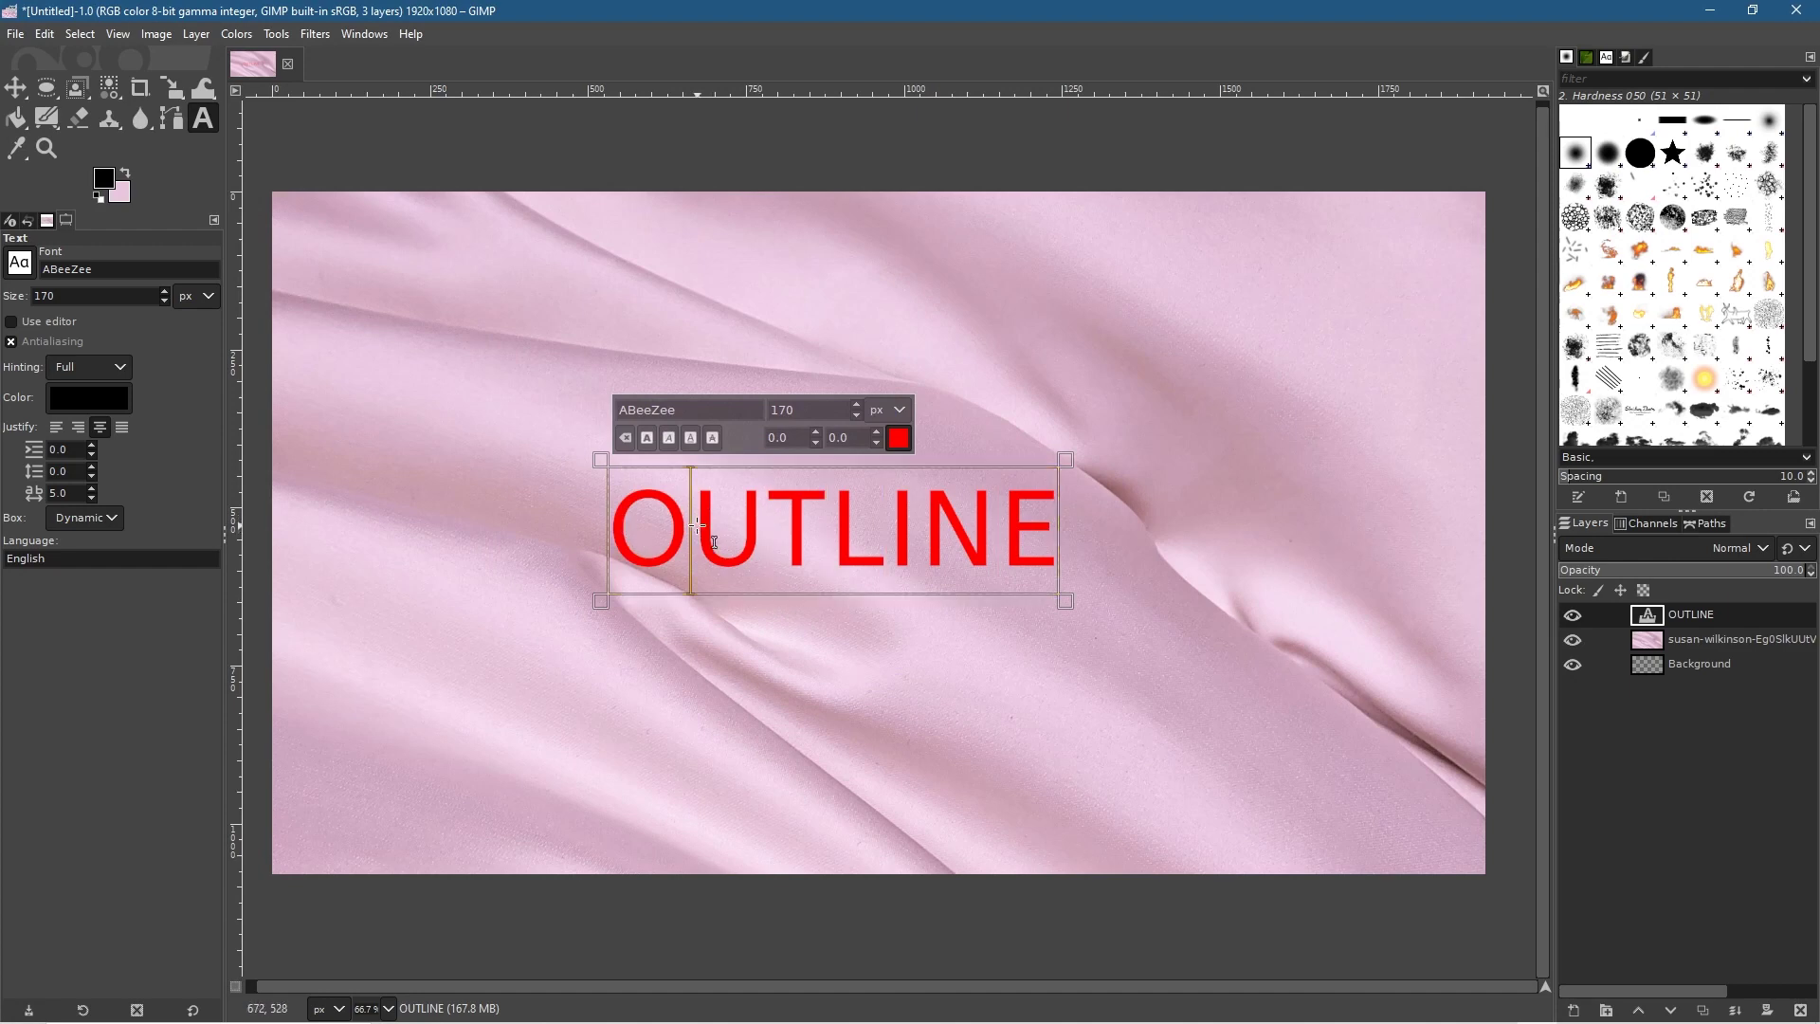
left_click_drag(611, 515, 1042, 515)
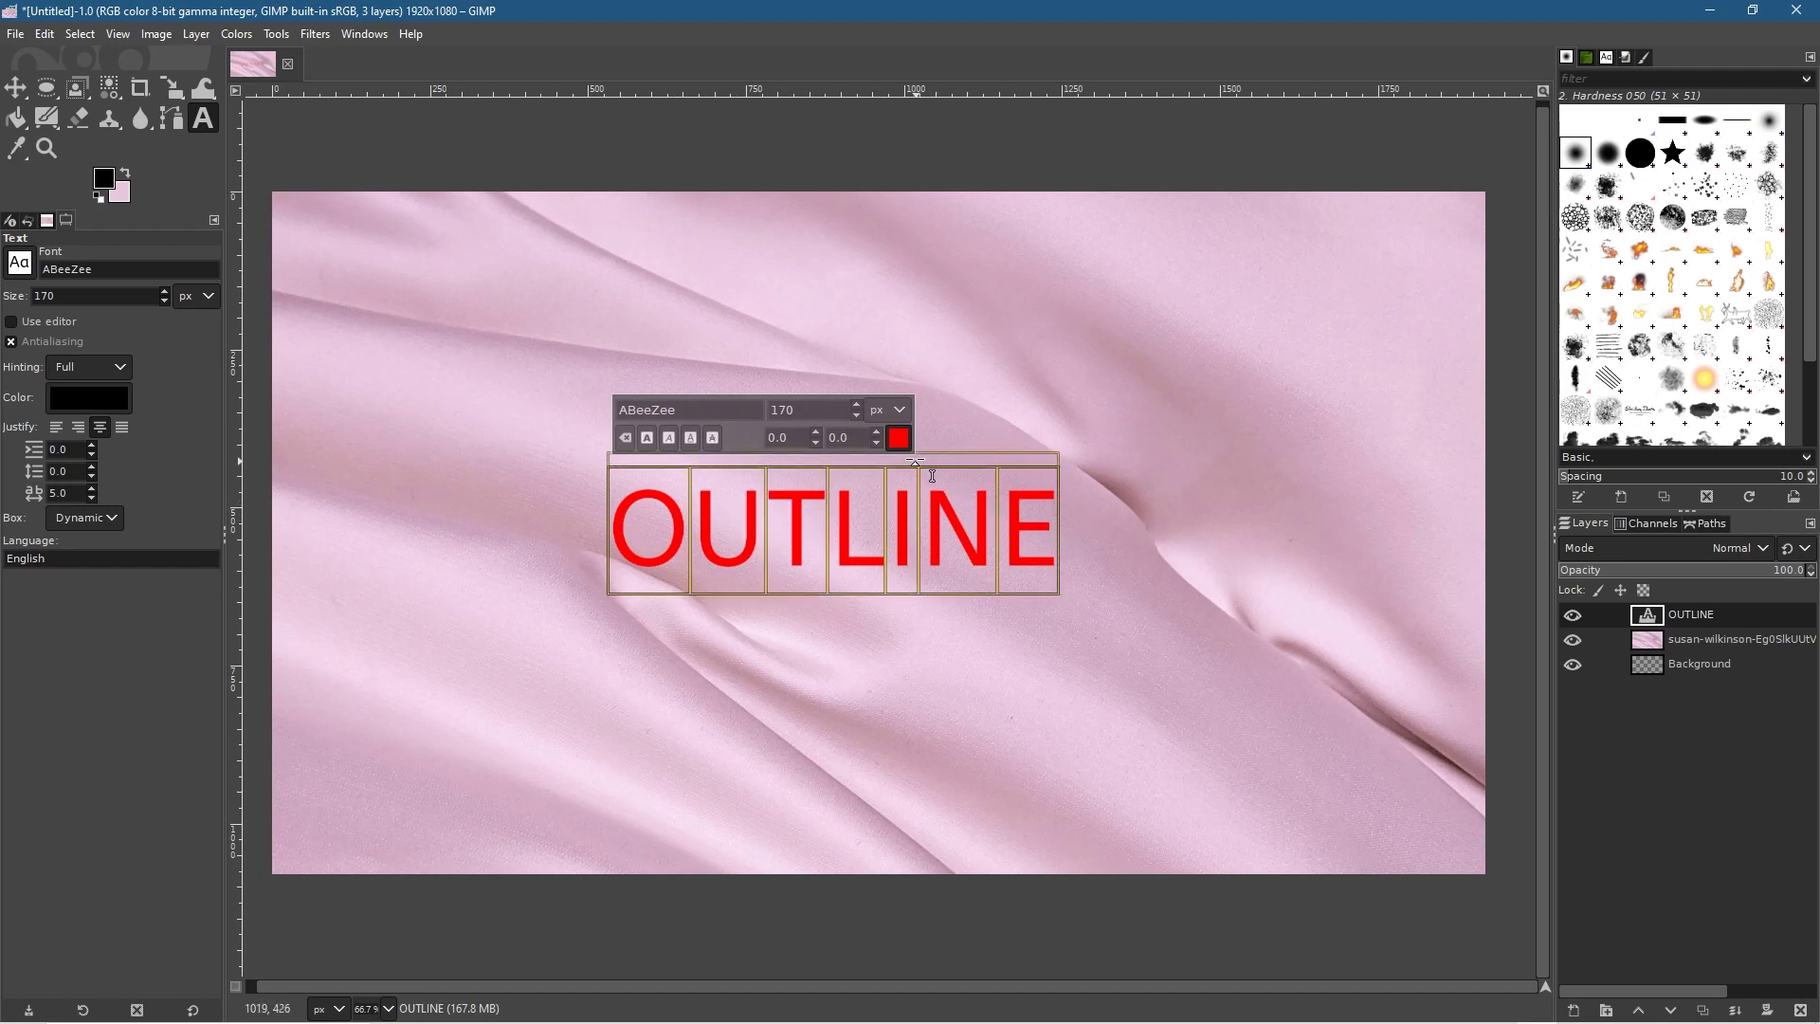
left_click_drag(860, 411, 860, 411)
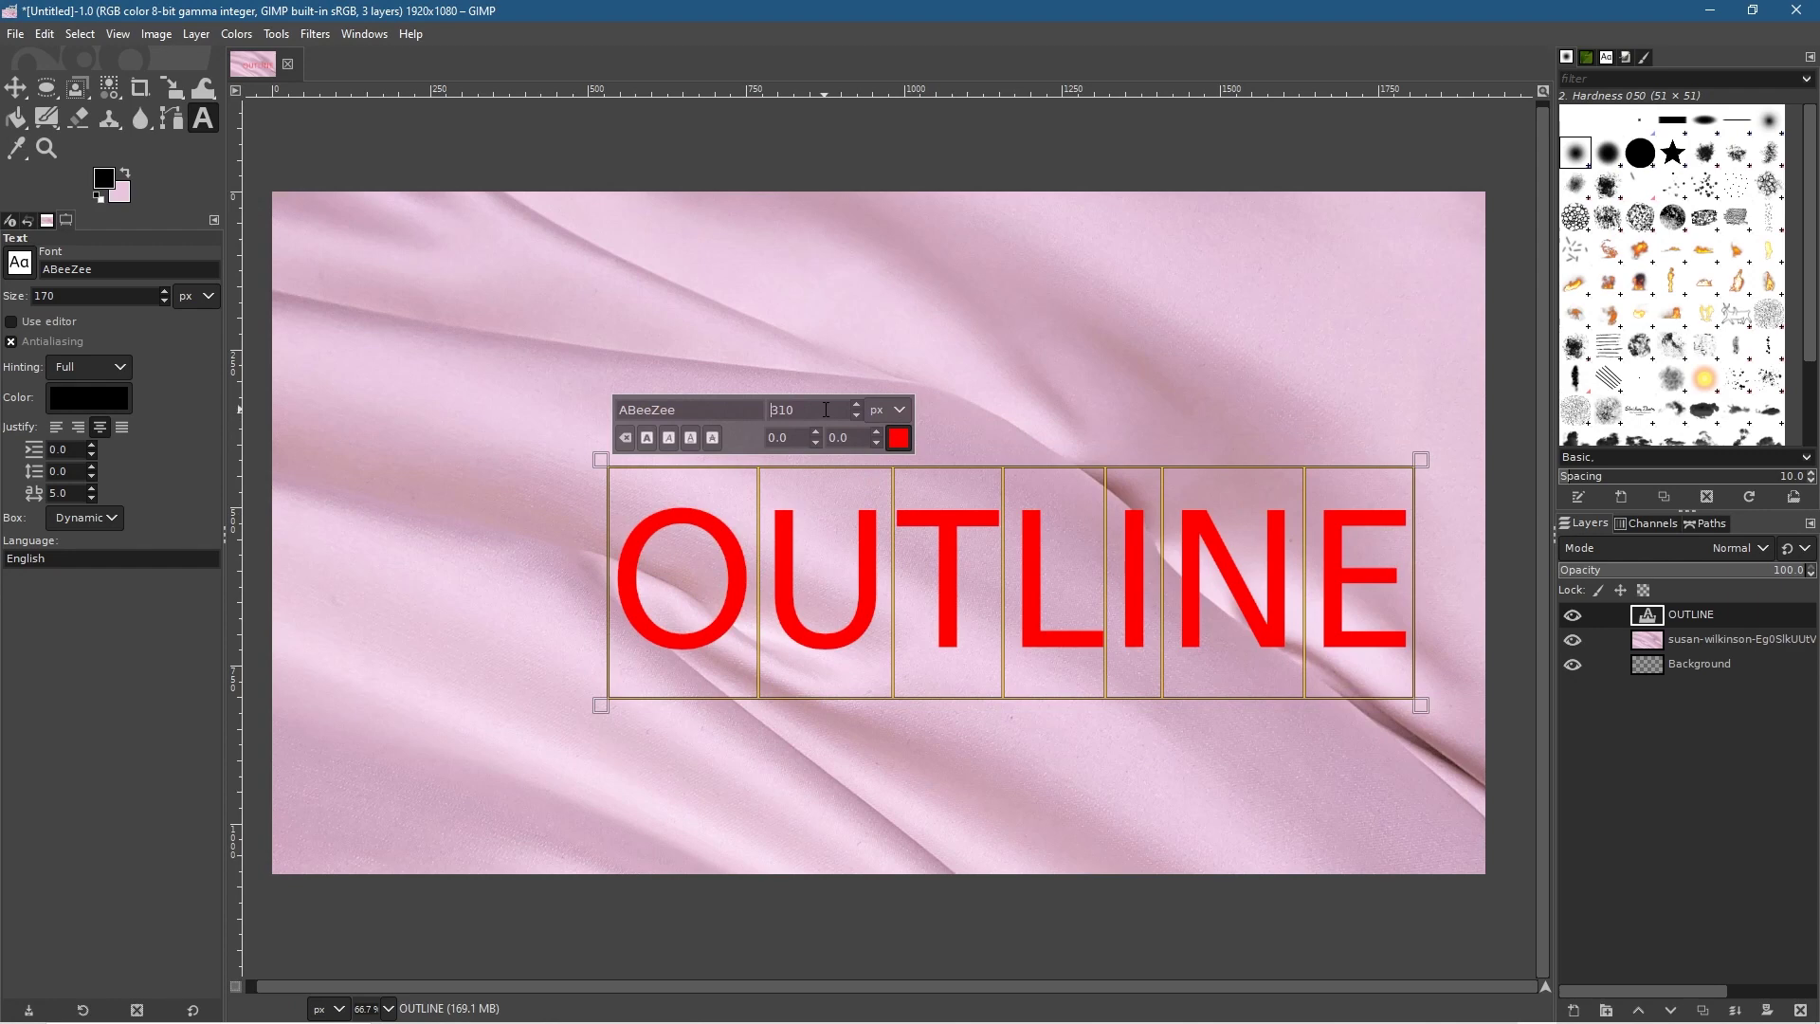
left_click_drag(859, 422, 860, 416)
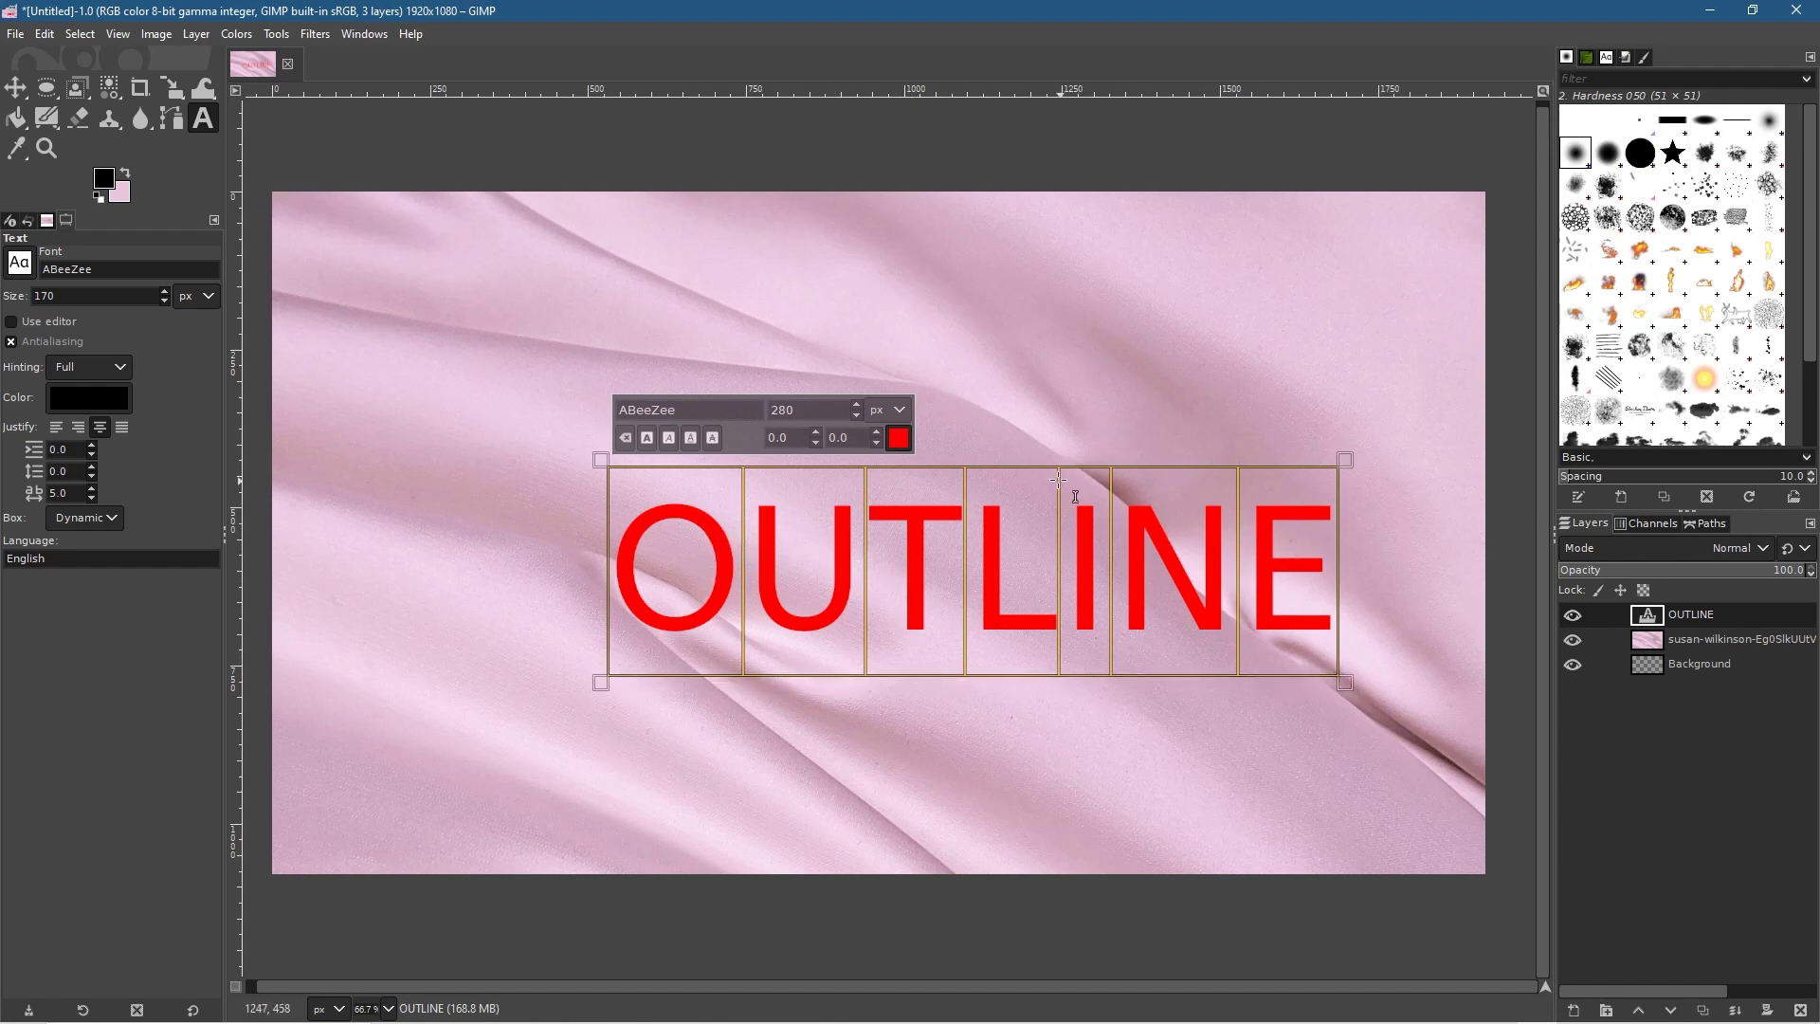
- Recolour the selected OUTLINE text with a pink (d7aec9) sampled from the textile photo
left_click(899, 439)
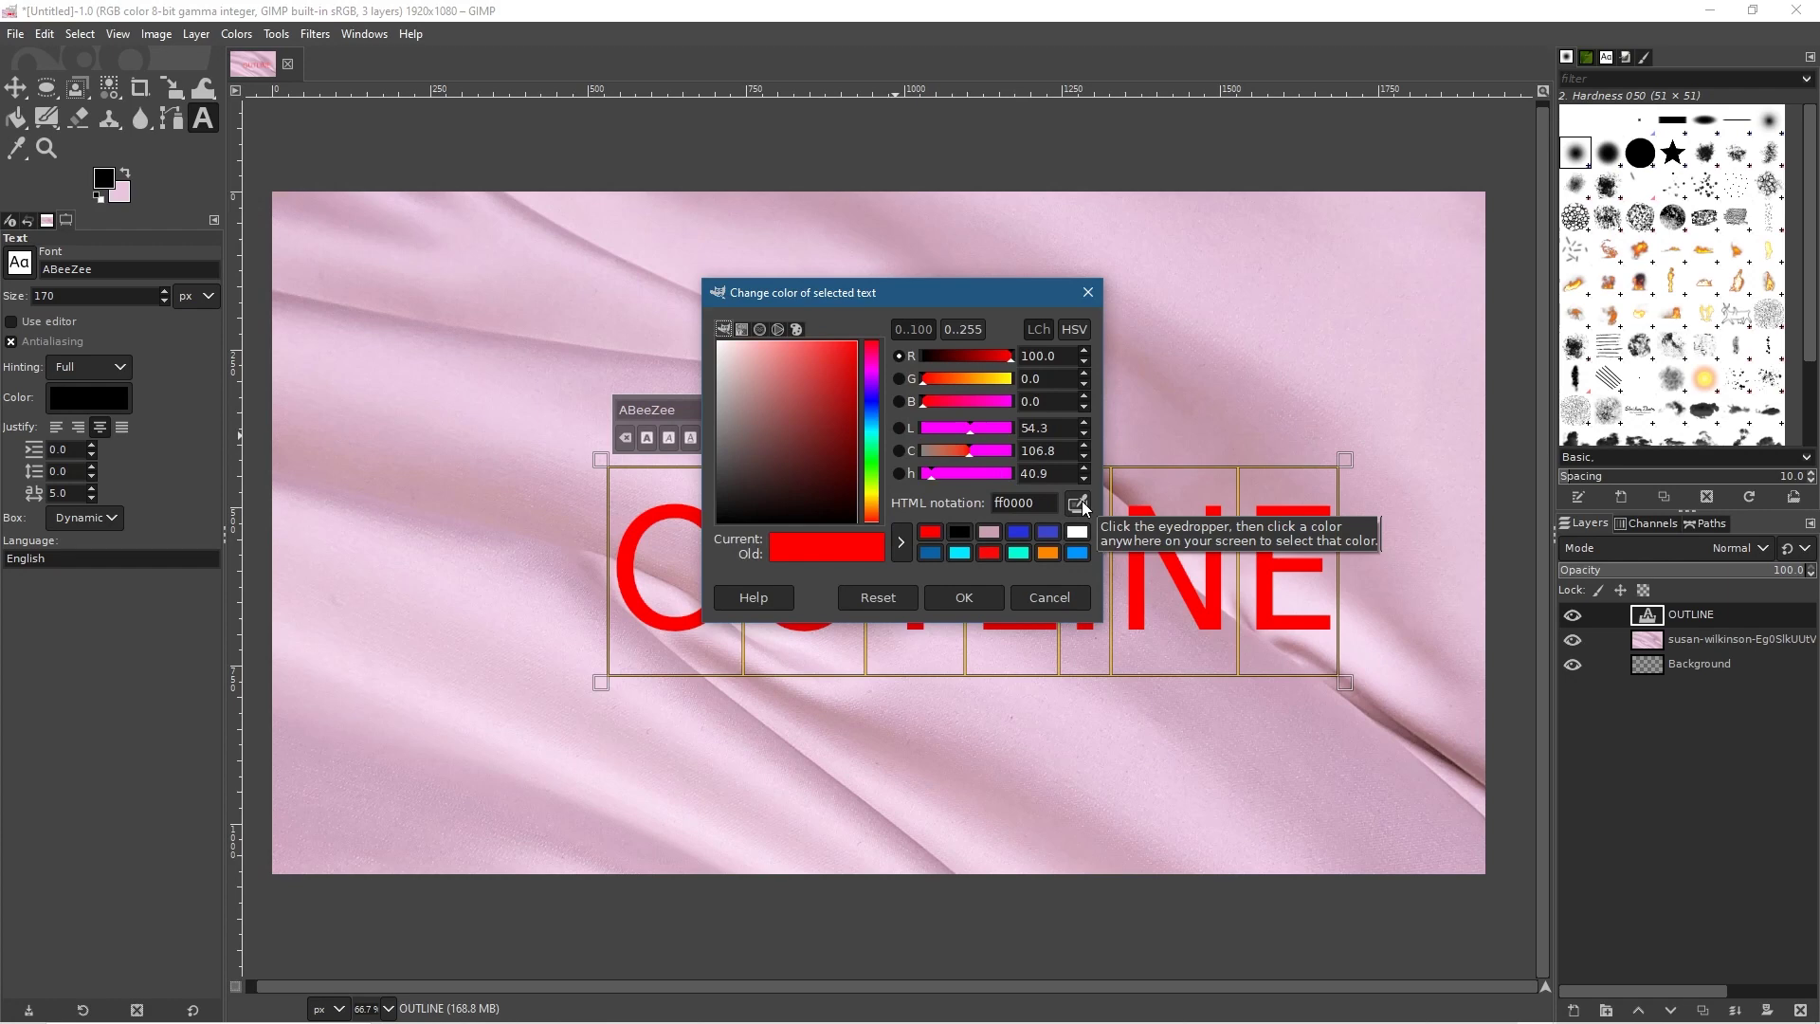
left_click(1081, 504)
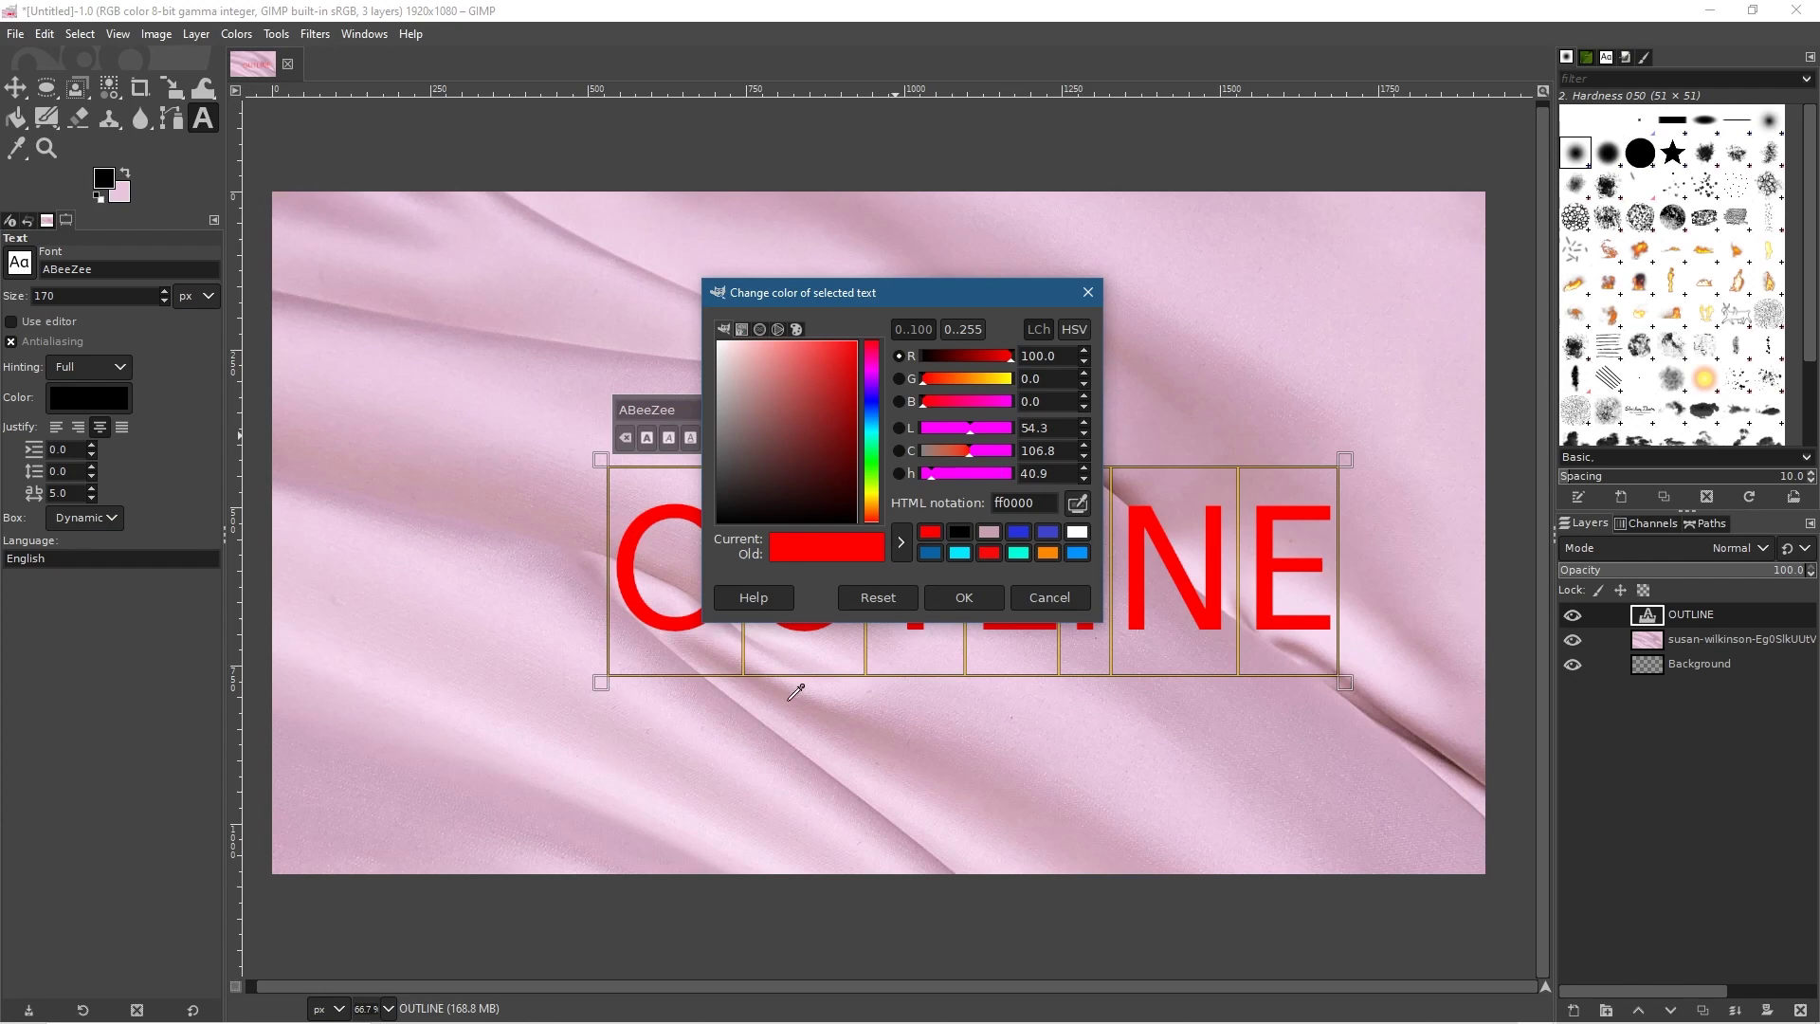
left_click(565, 574)
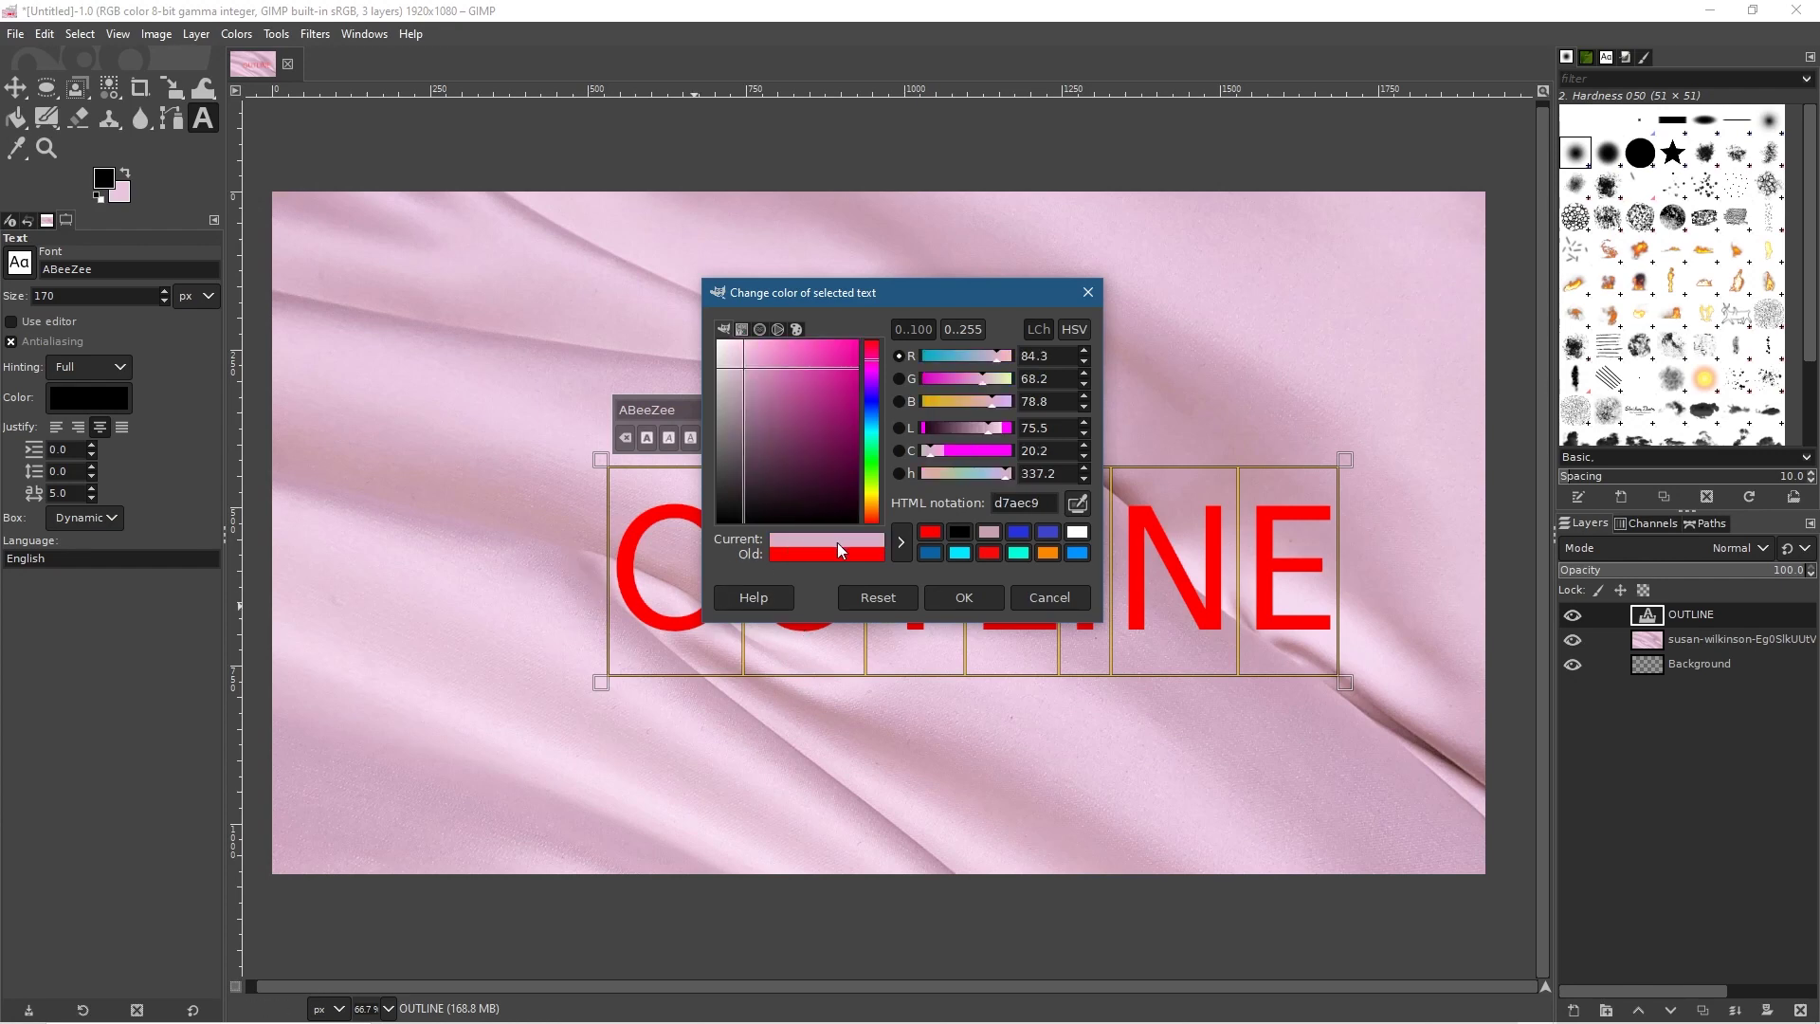
left_click(963, 597)
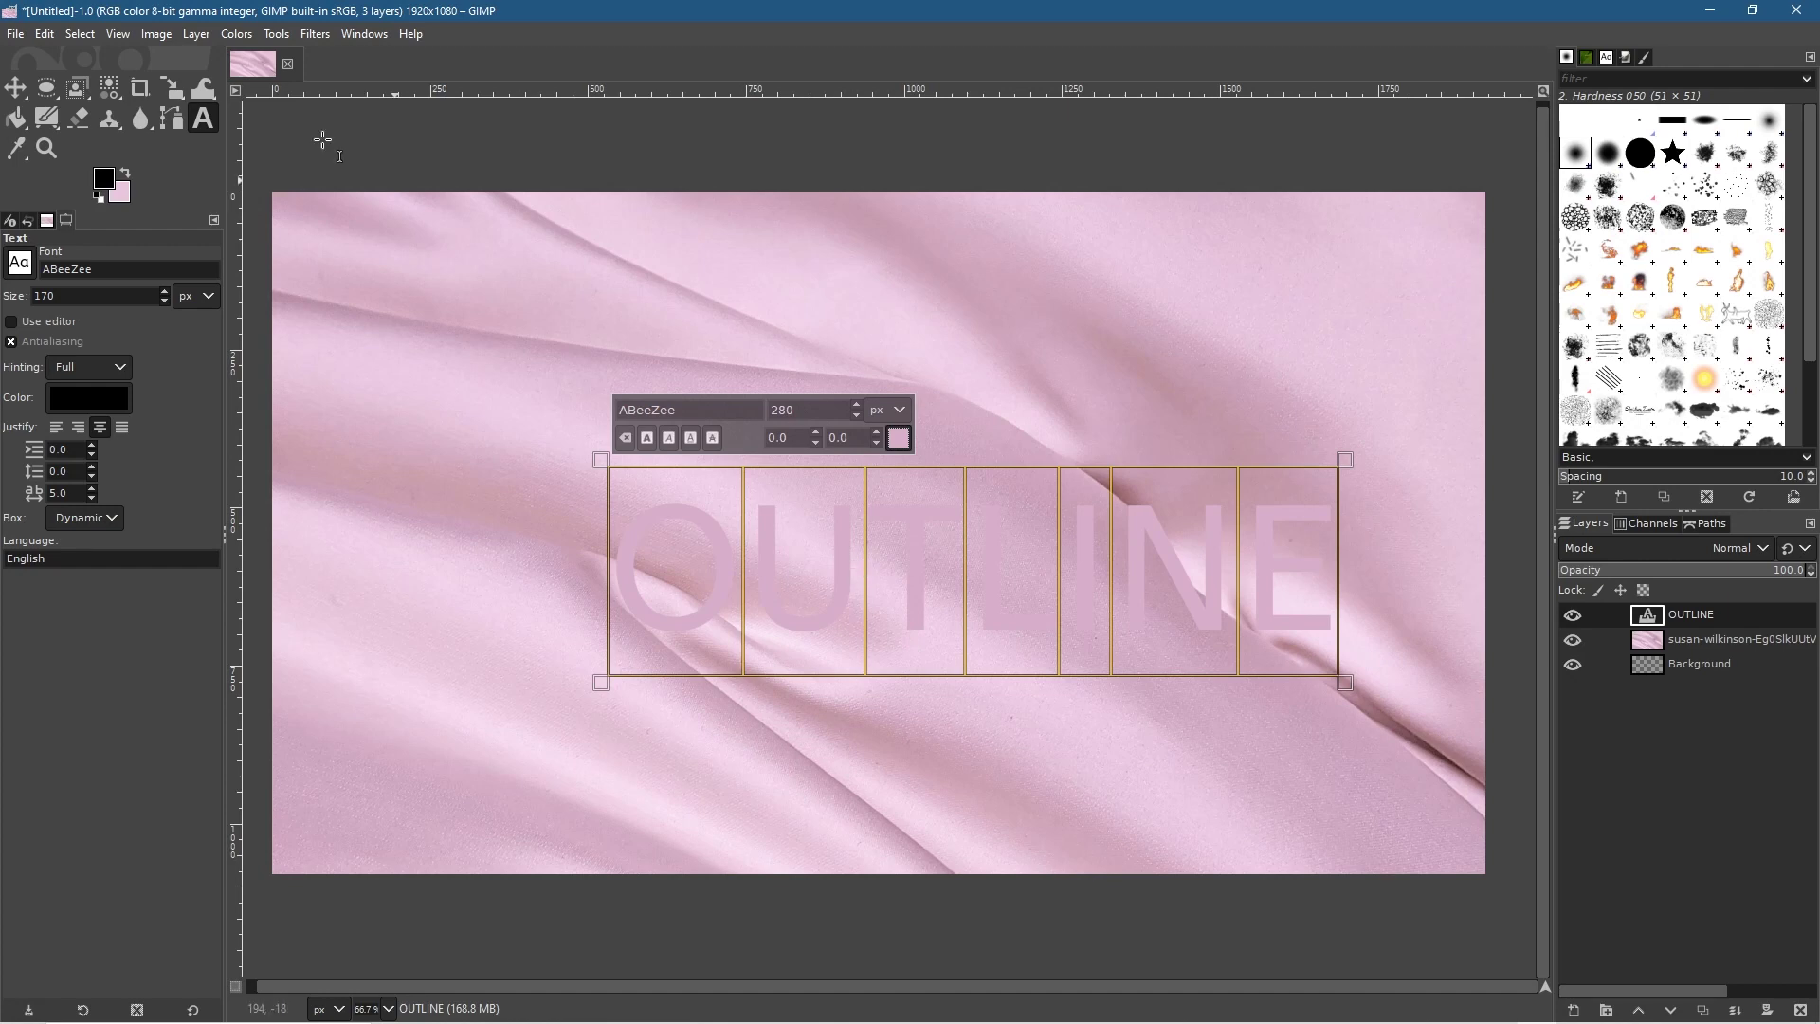
- Centre the OUTLINE text layer horizontally and vertically relative to the image with the Alignment tool, and return to the Move tool
left_click(12, 101)
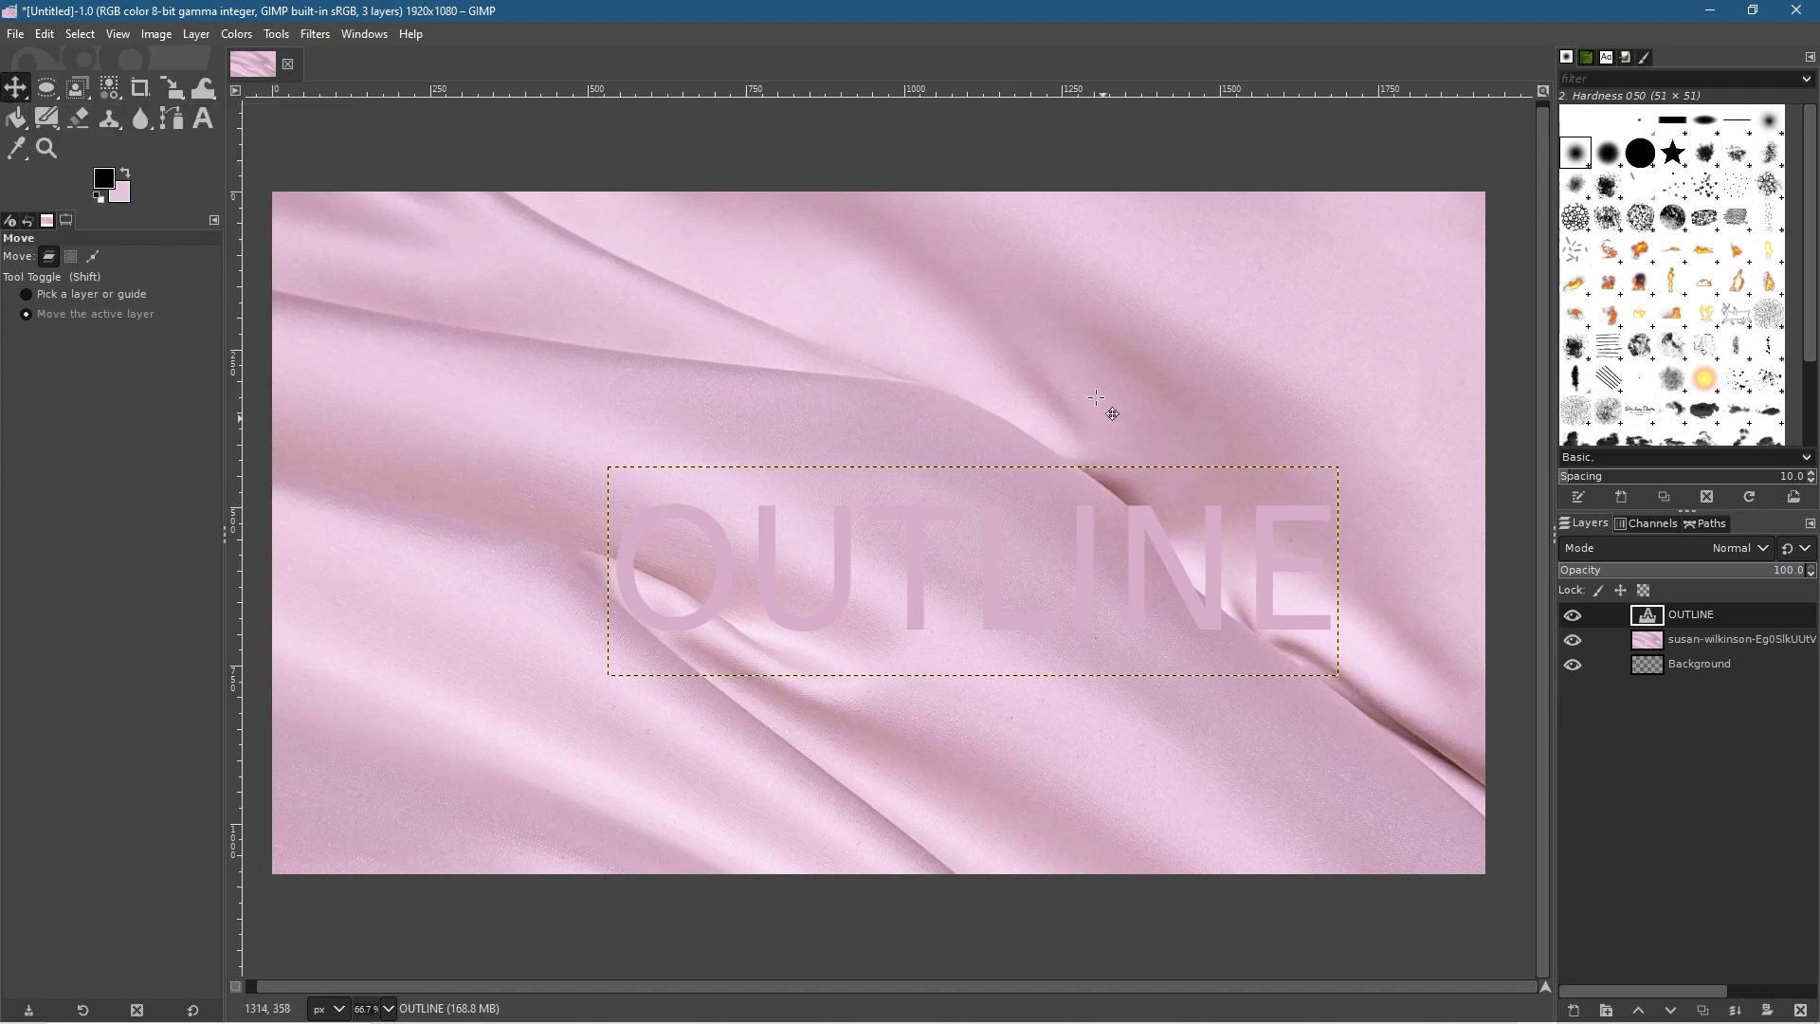
left_click(16, 88)
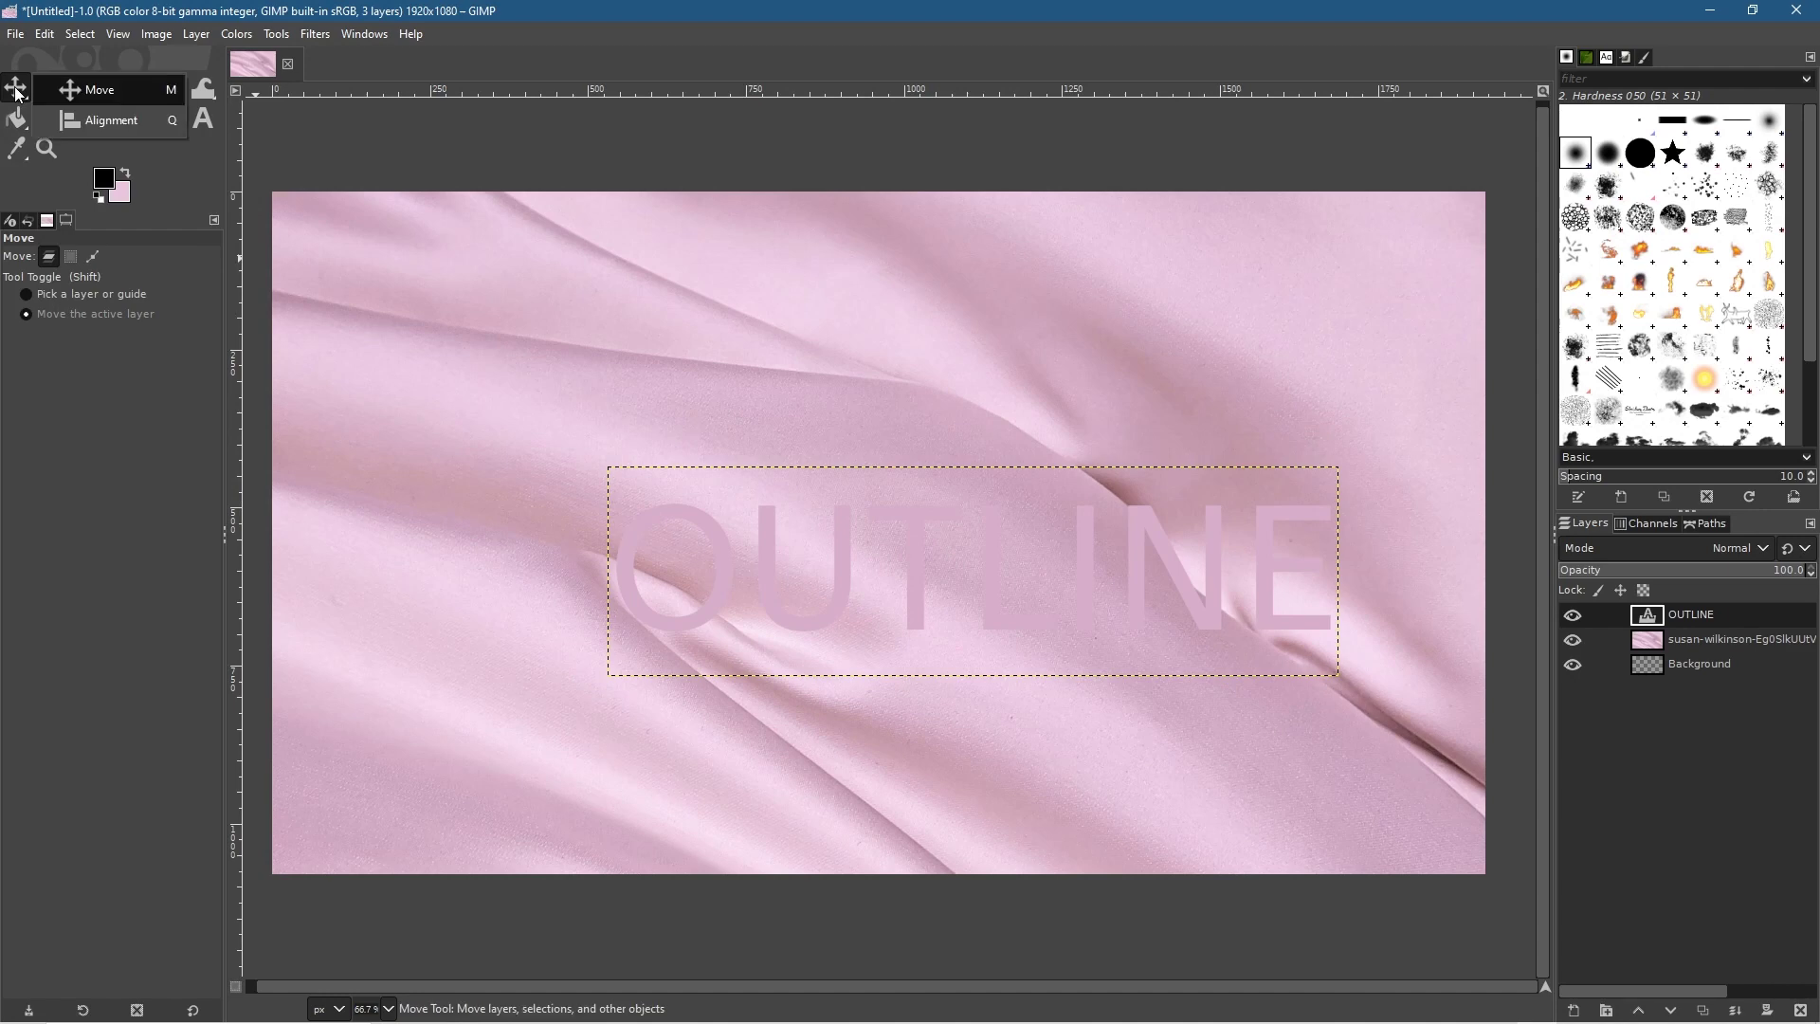
left_click(121, 124)
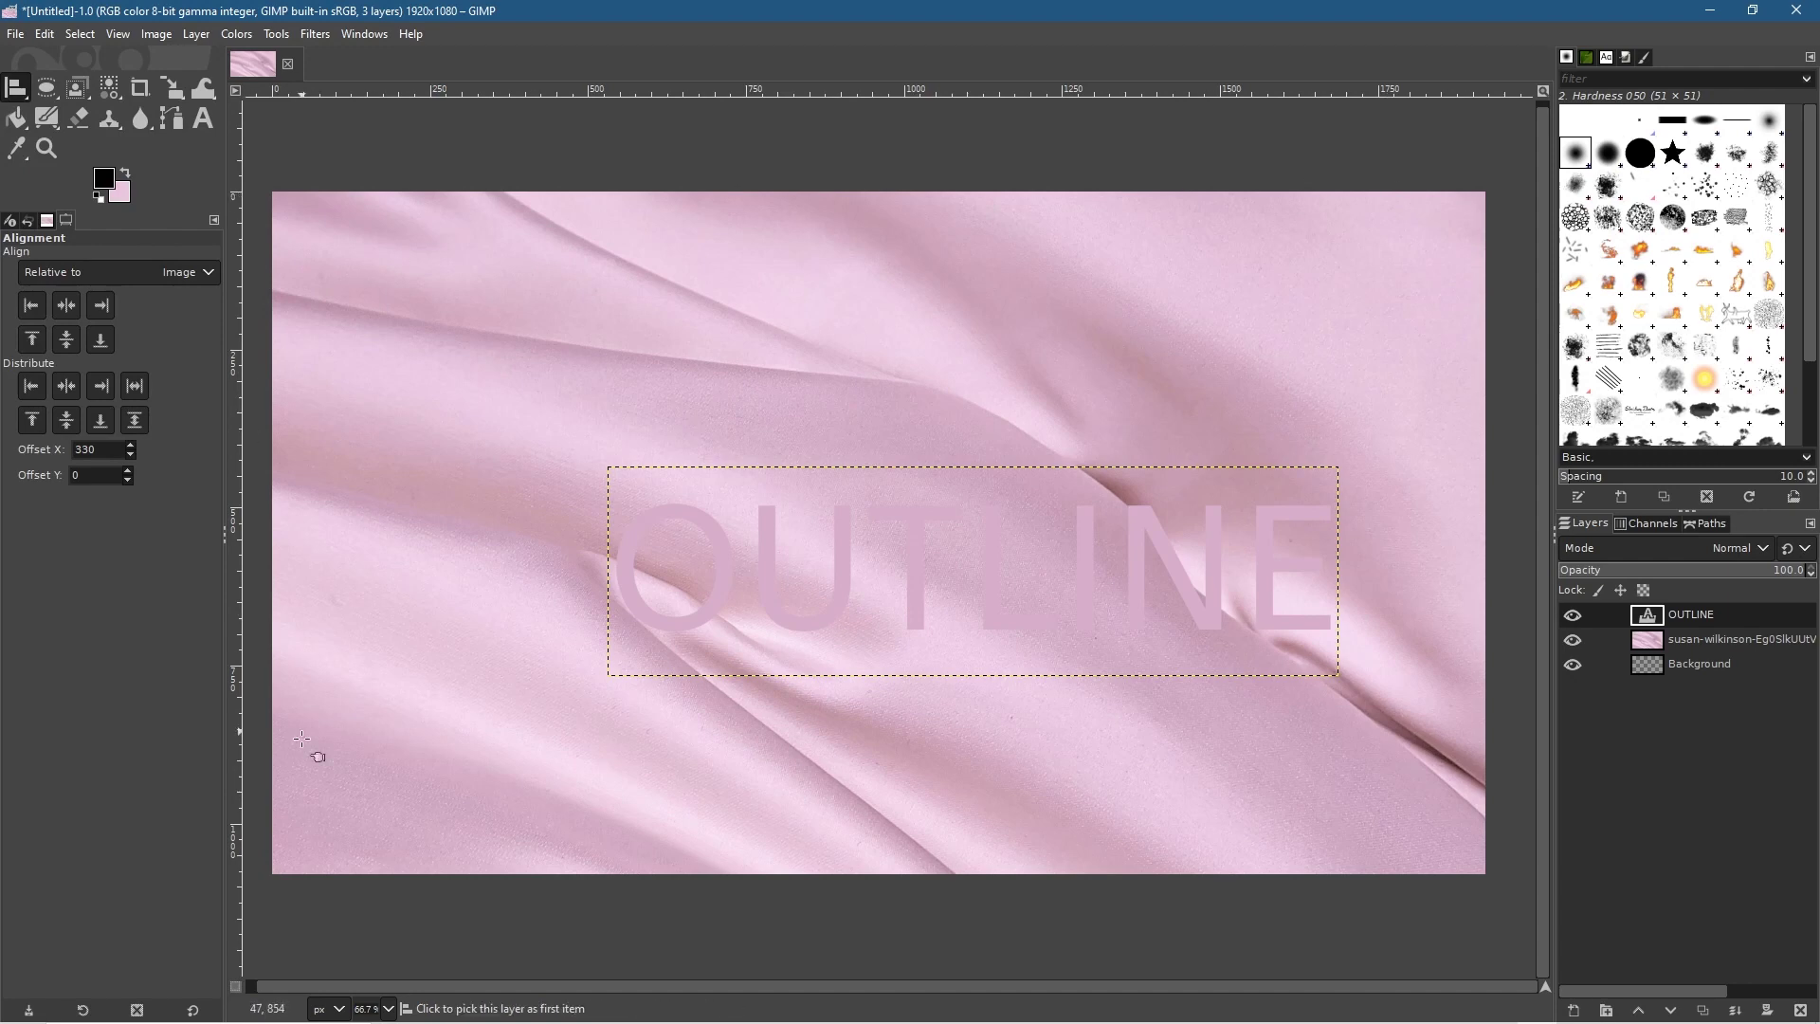
left_click_drag(773, 407, 798, 411)
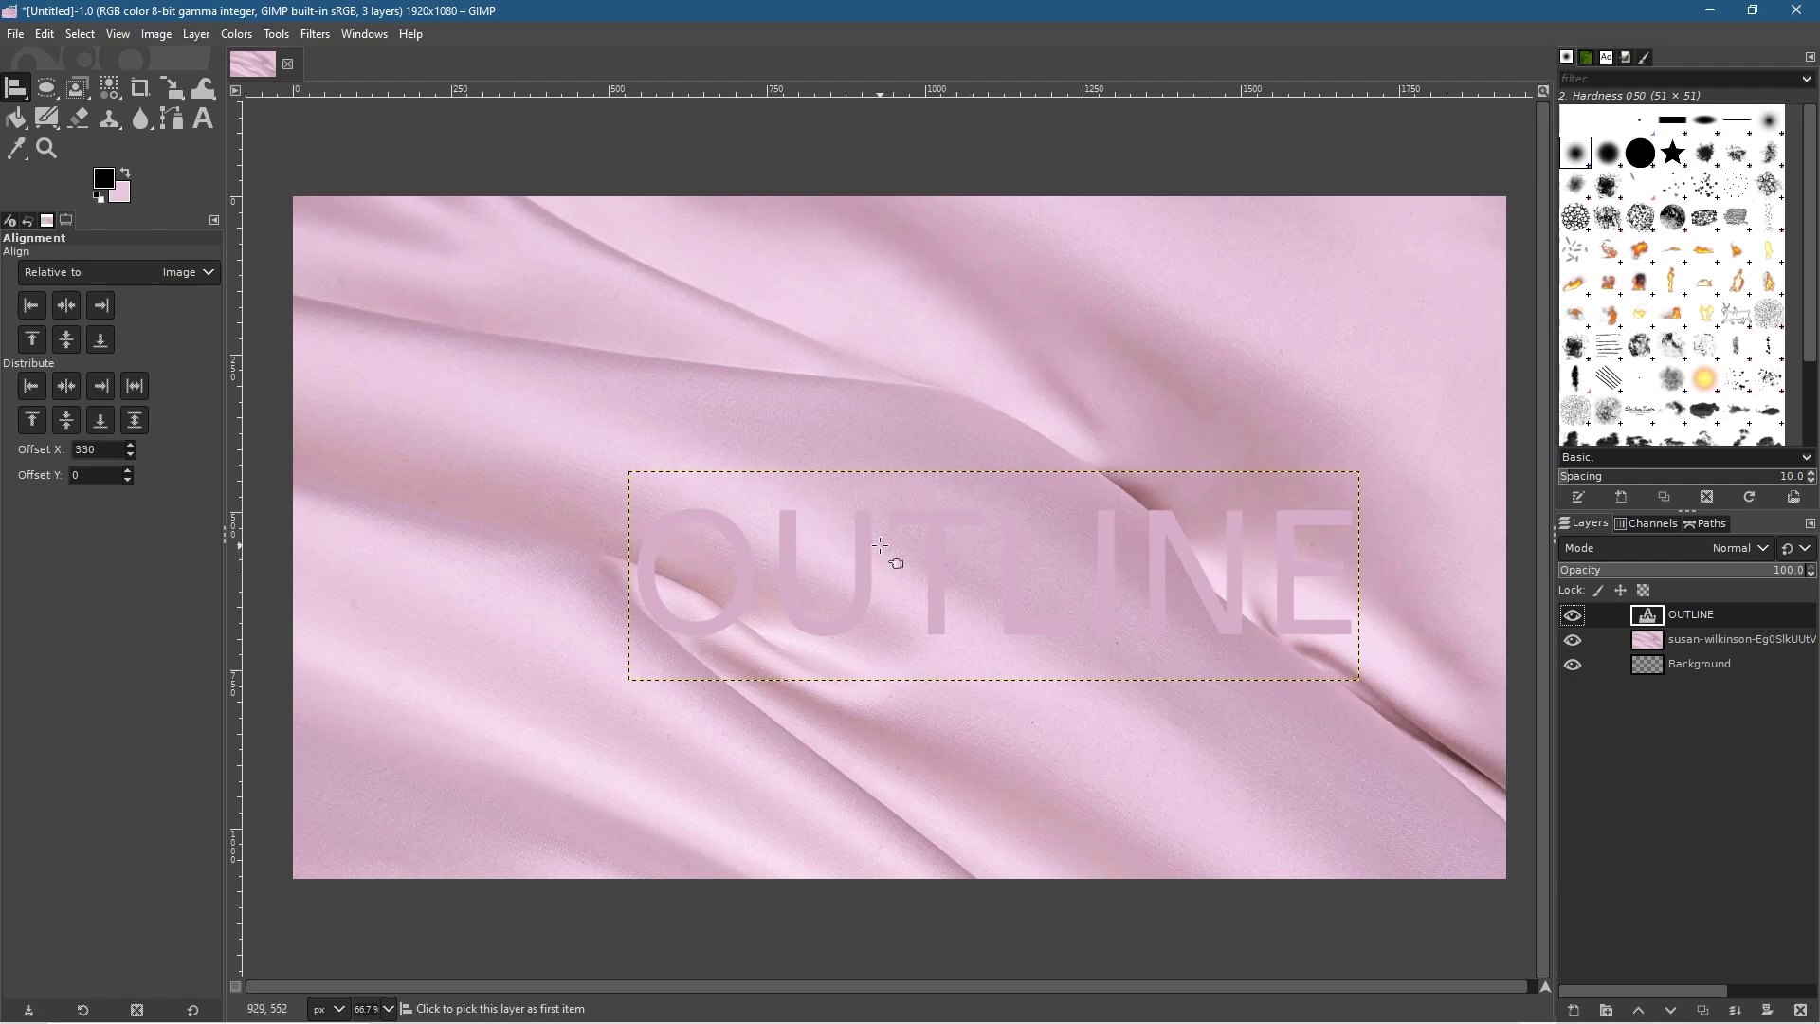
left_click(933, 534)
left_click(66, 306)
left_click(67, 343)
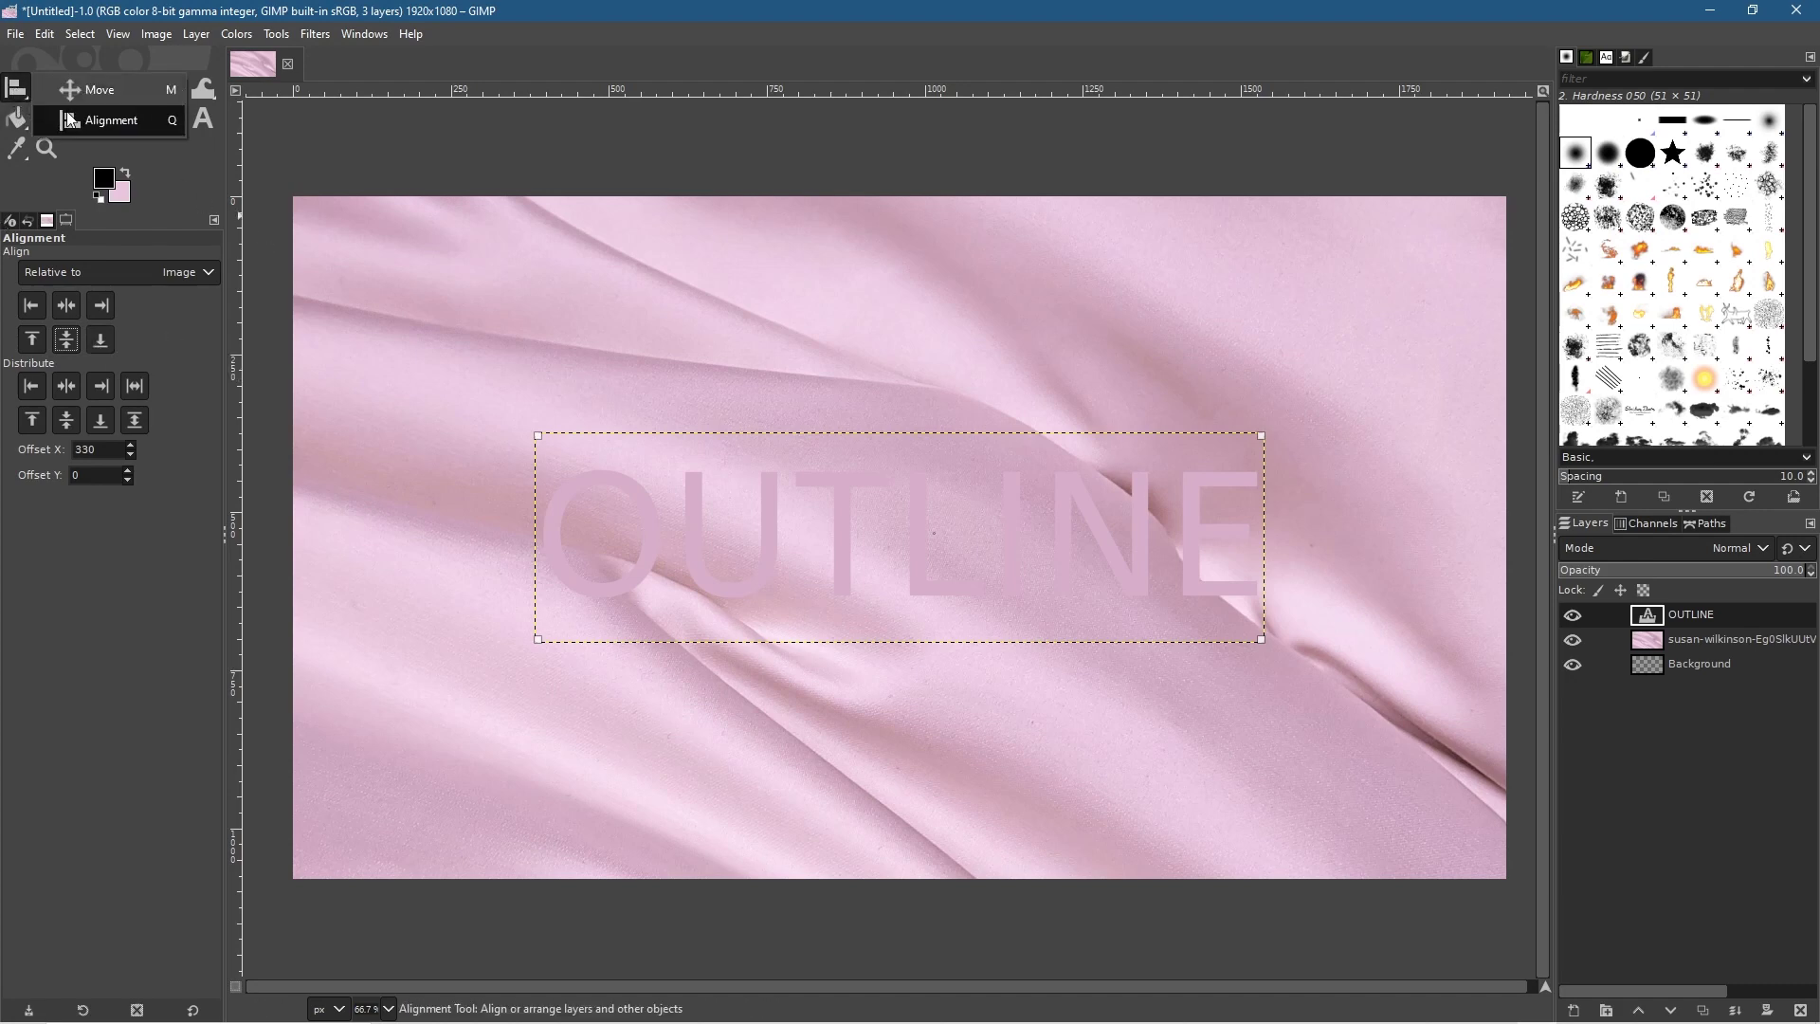
left_click(47, 87)
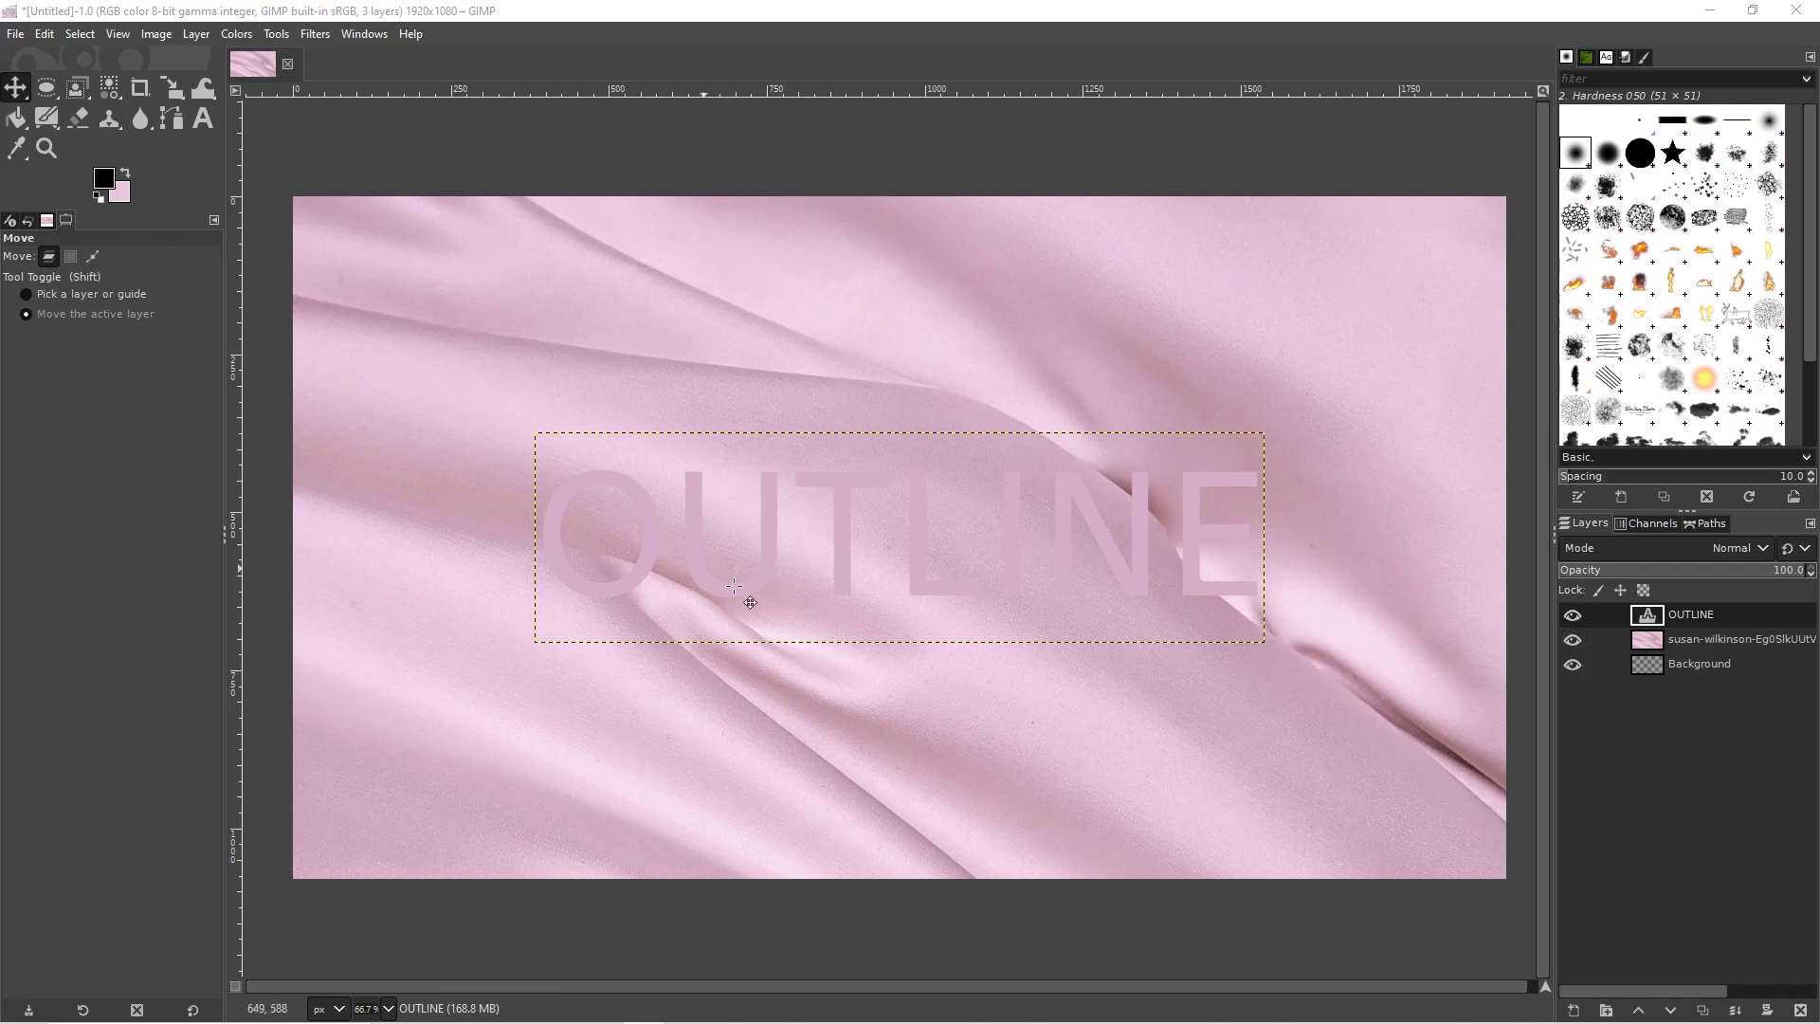
- Duplicate the OUTLINE text layer and hide the upper copy
left_click(1673, 621)
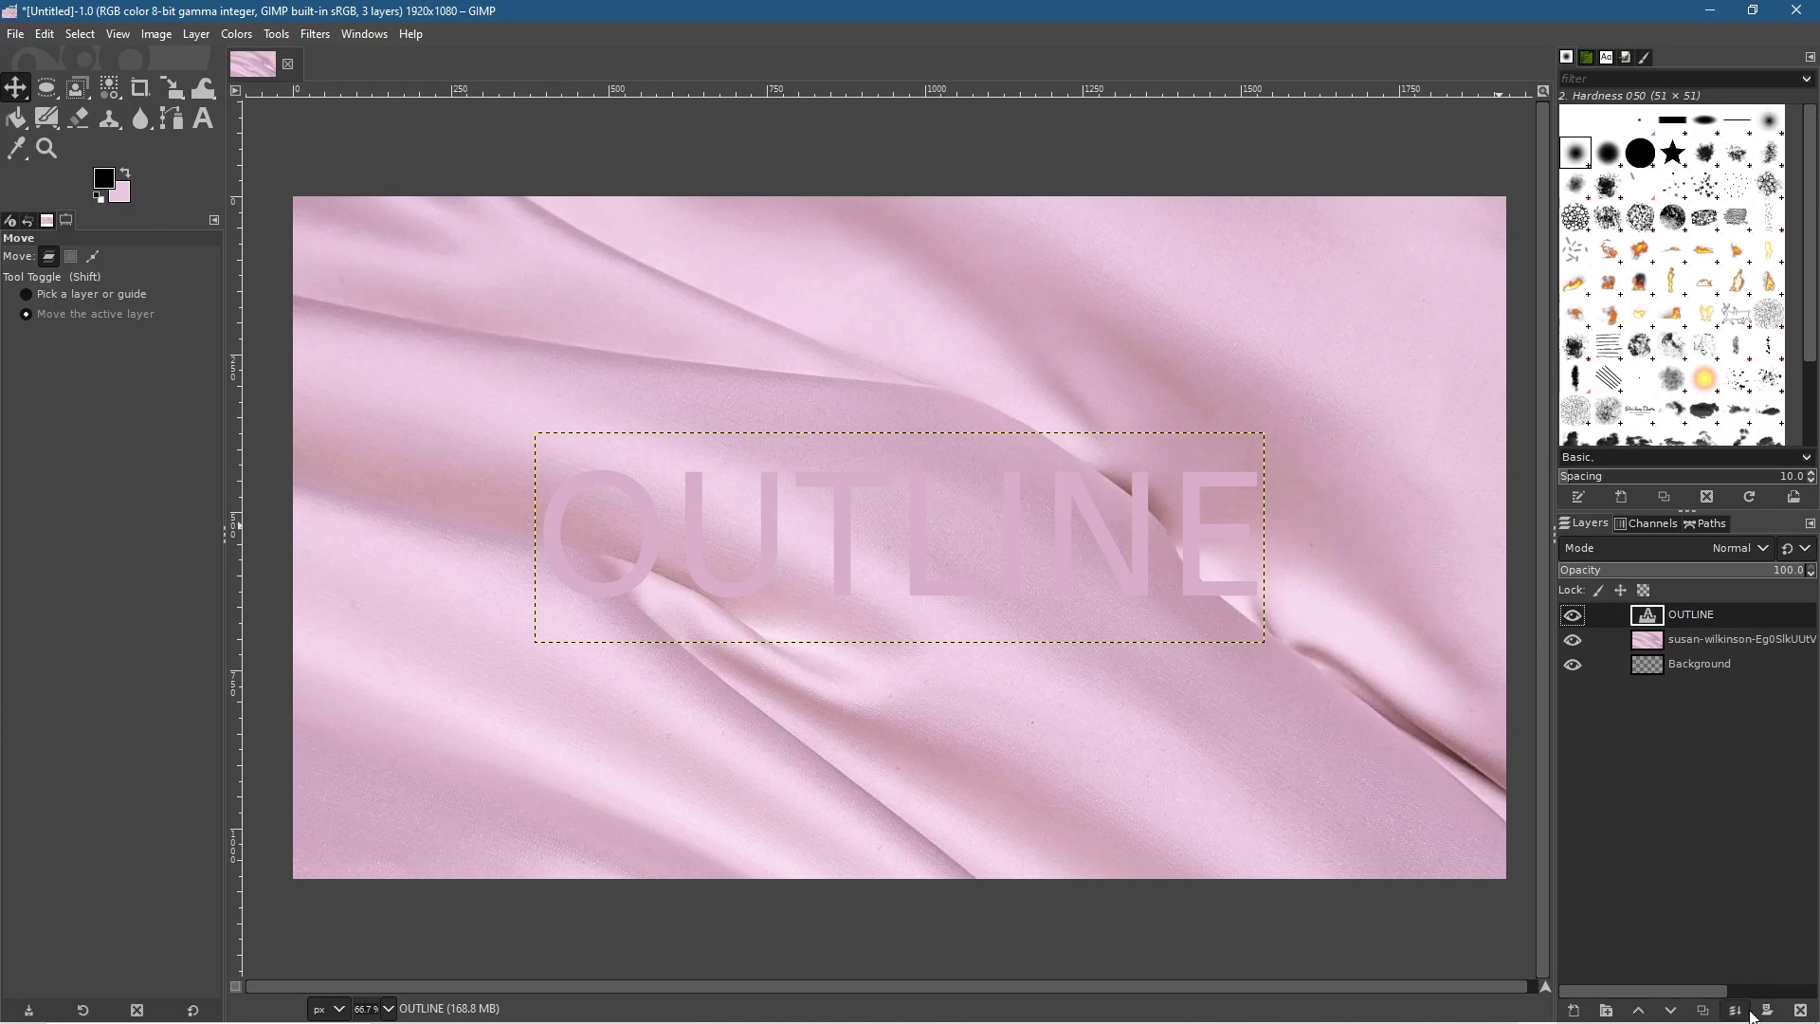
left_click(1702, 1013)
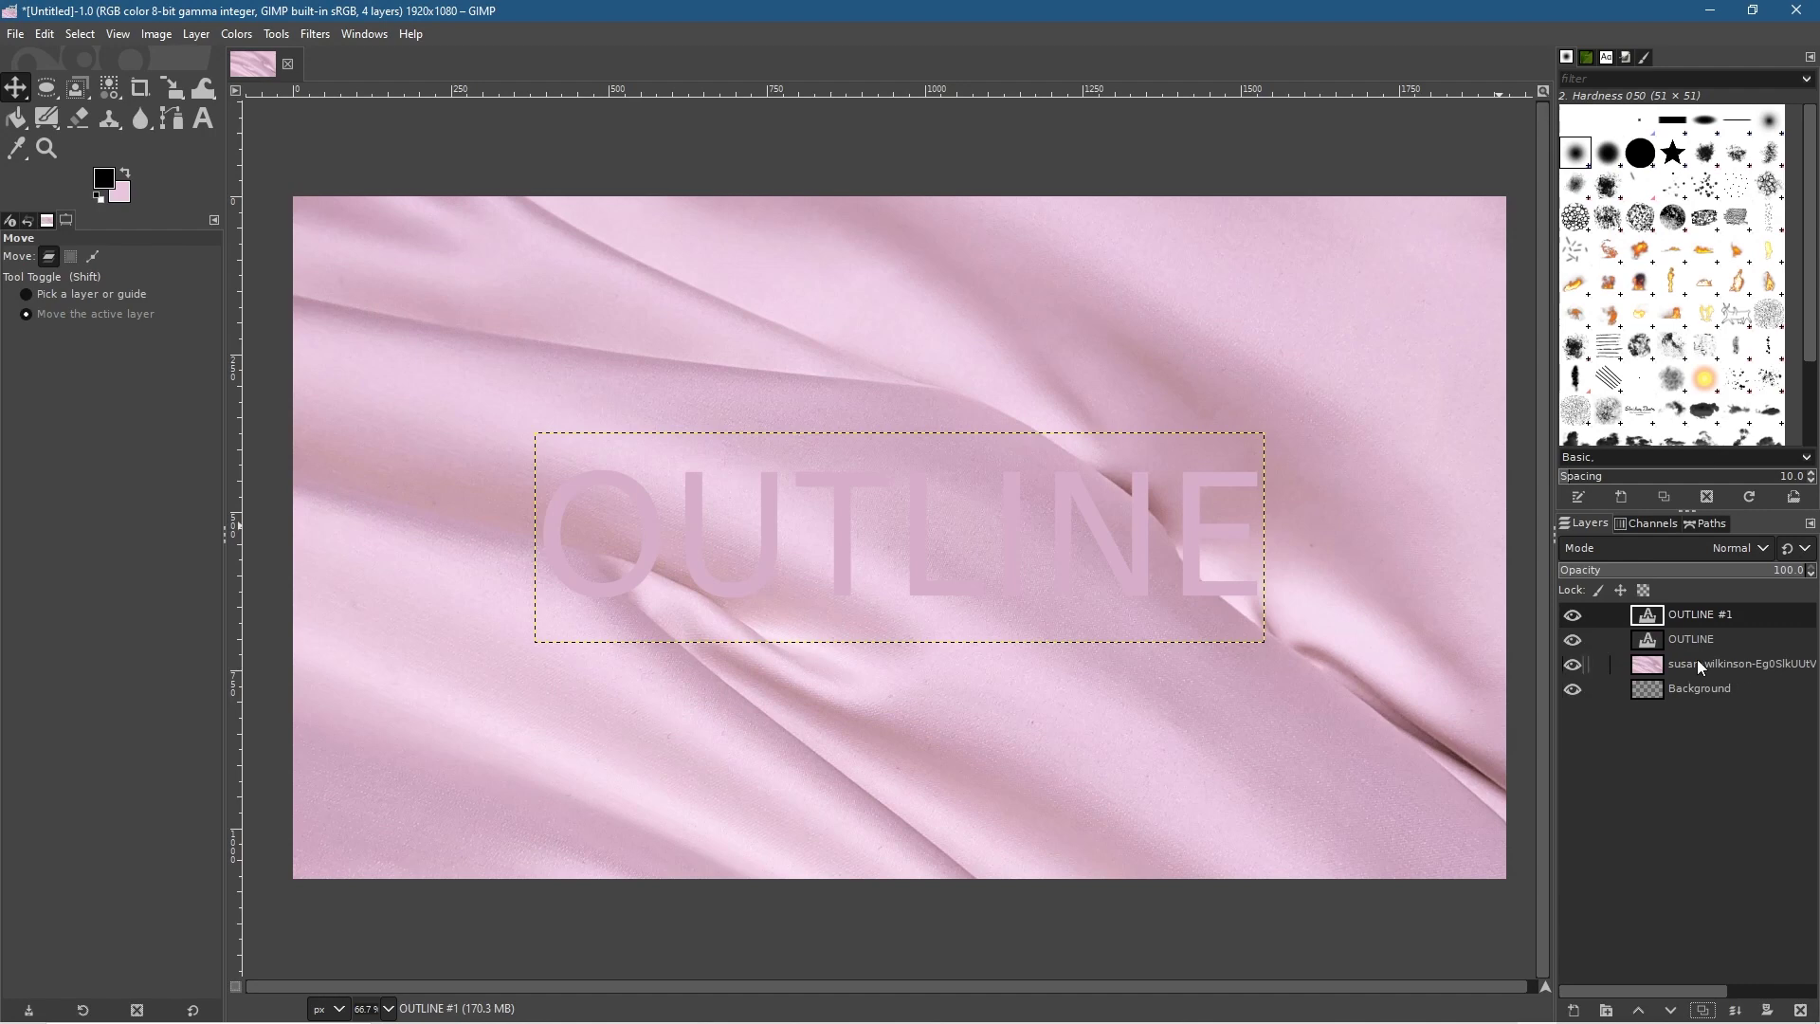
left_click(1571, 618)
- Create a selection from the alpha of the original OUTLINE layer and grow it by 10 px
left_click(1703, 635)
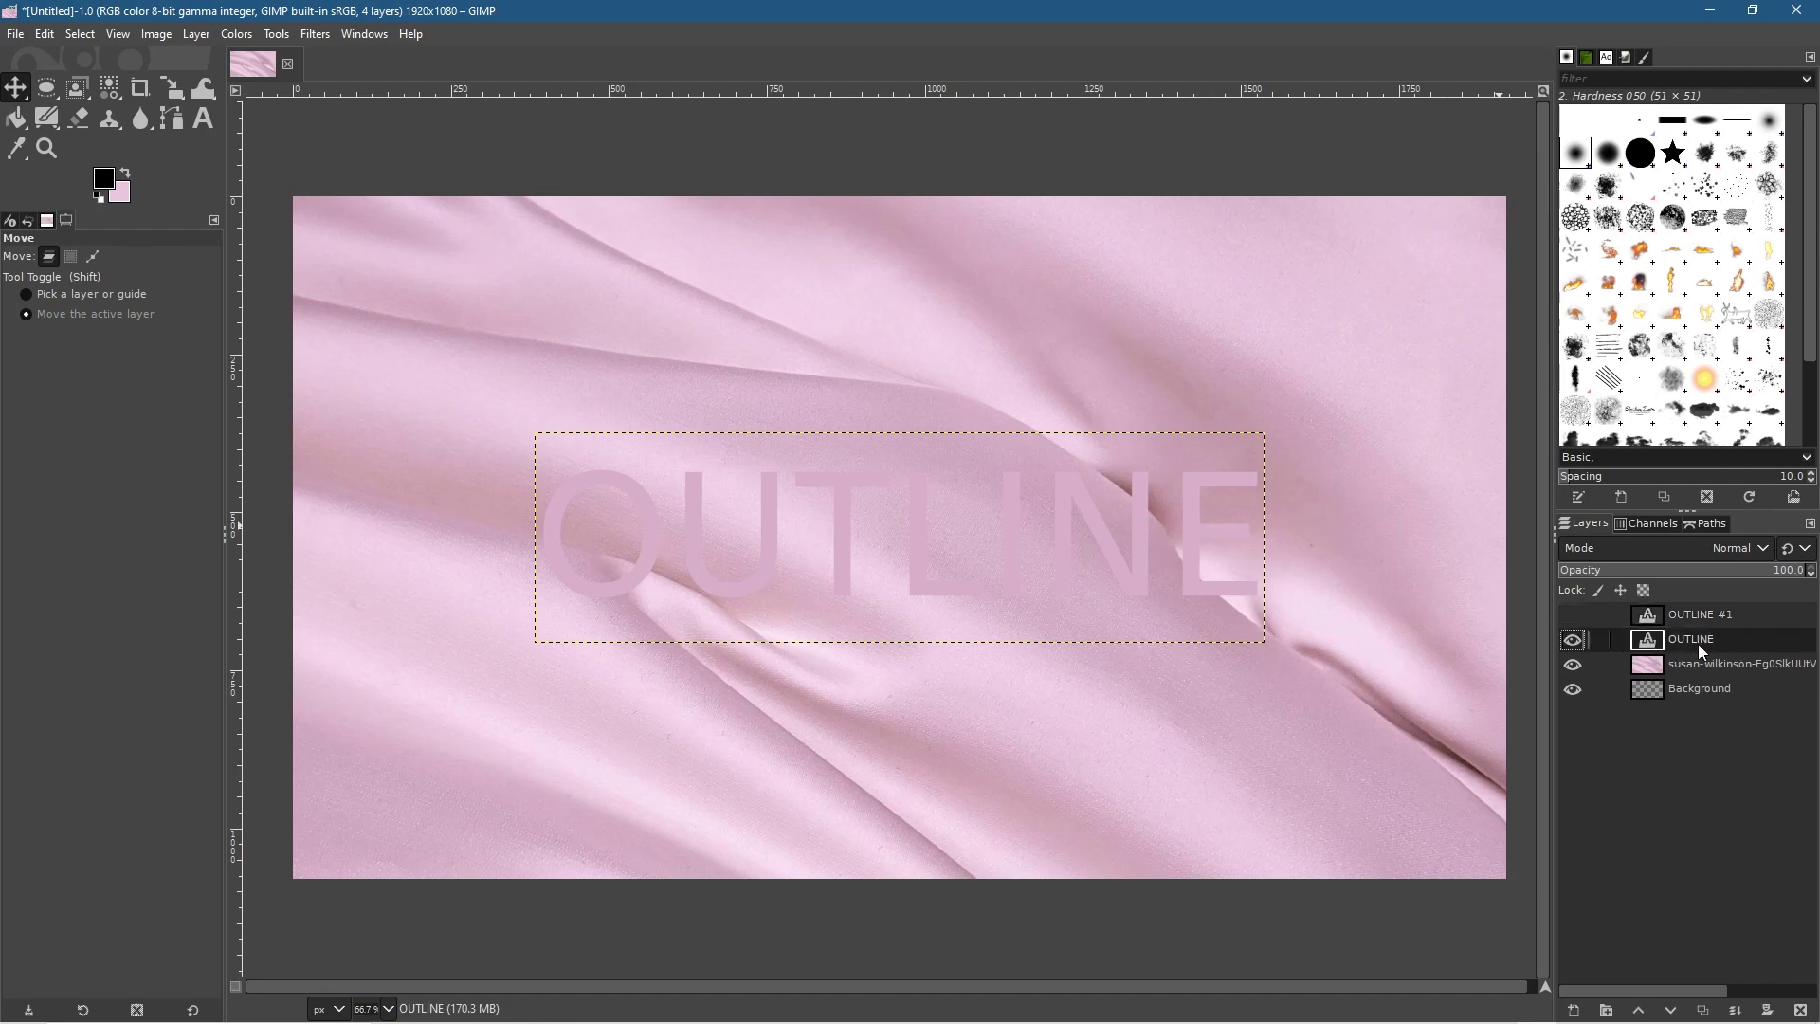
right_click(1692, 639)
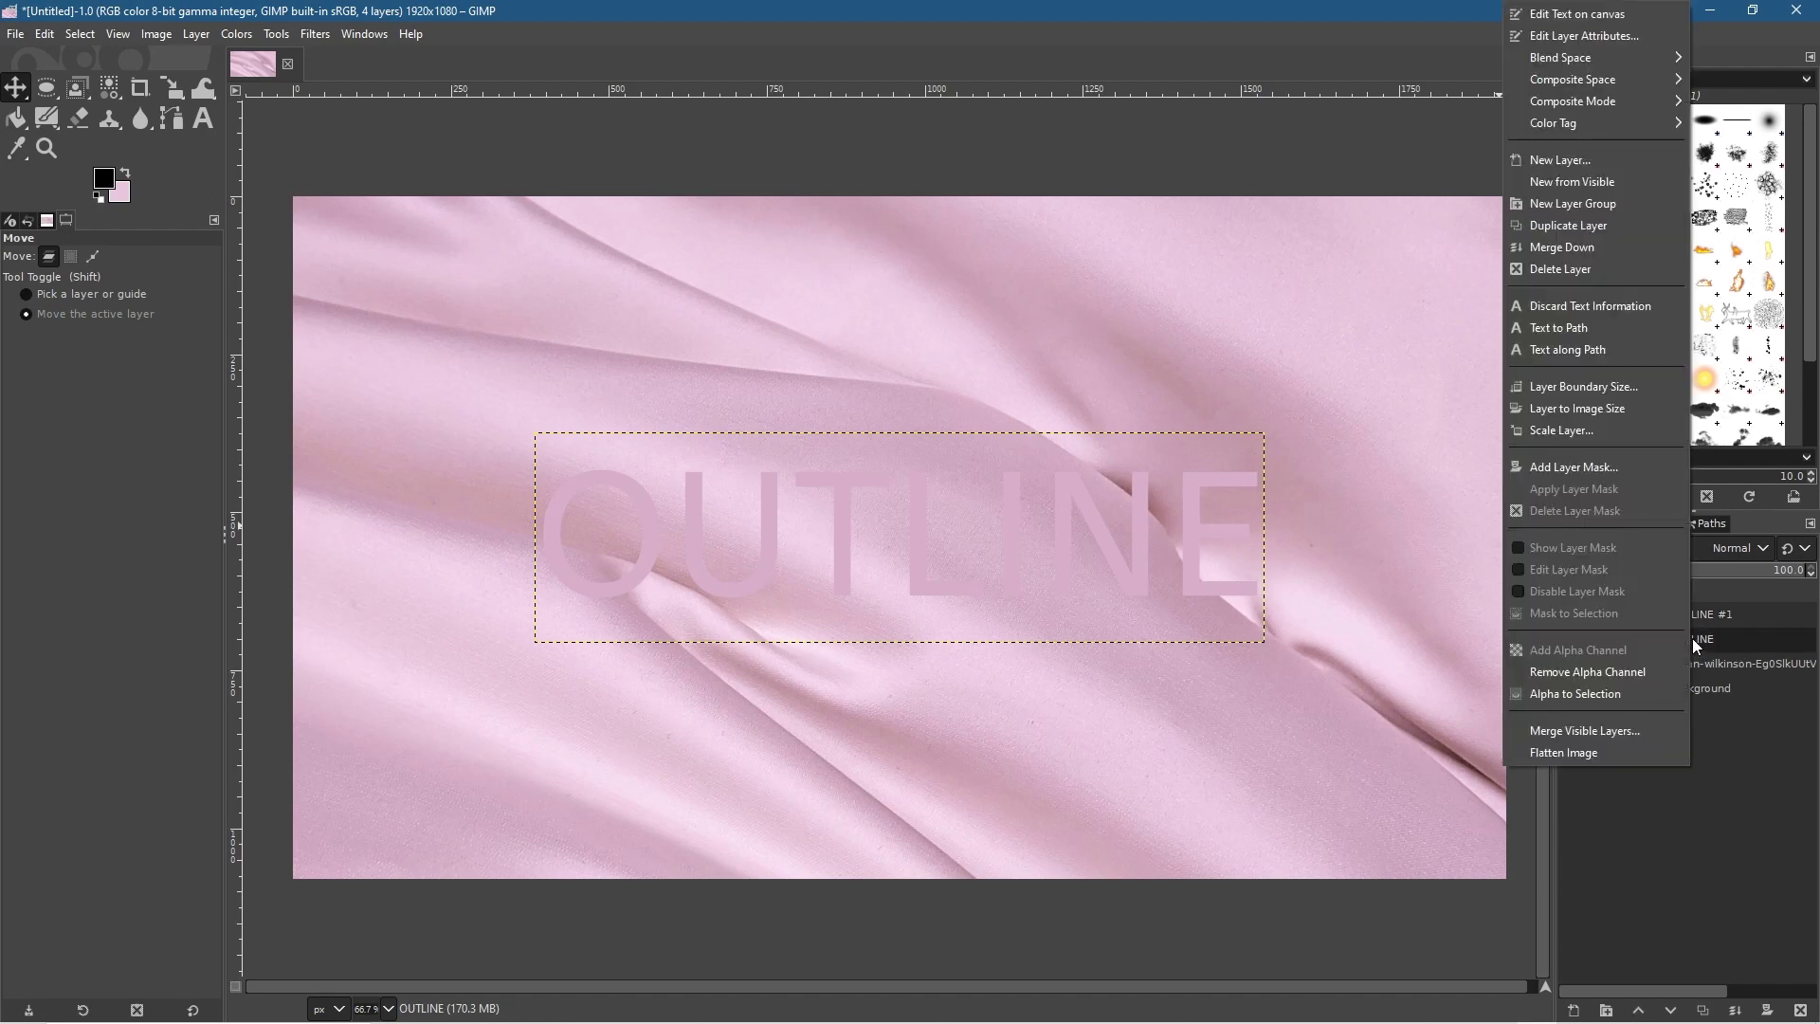
left_click(1583, 697)
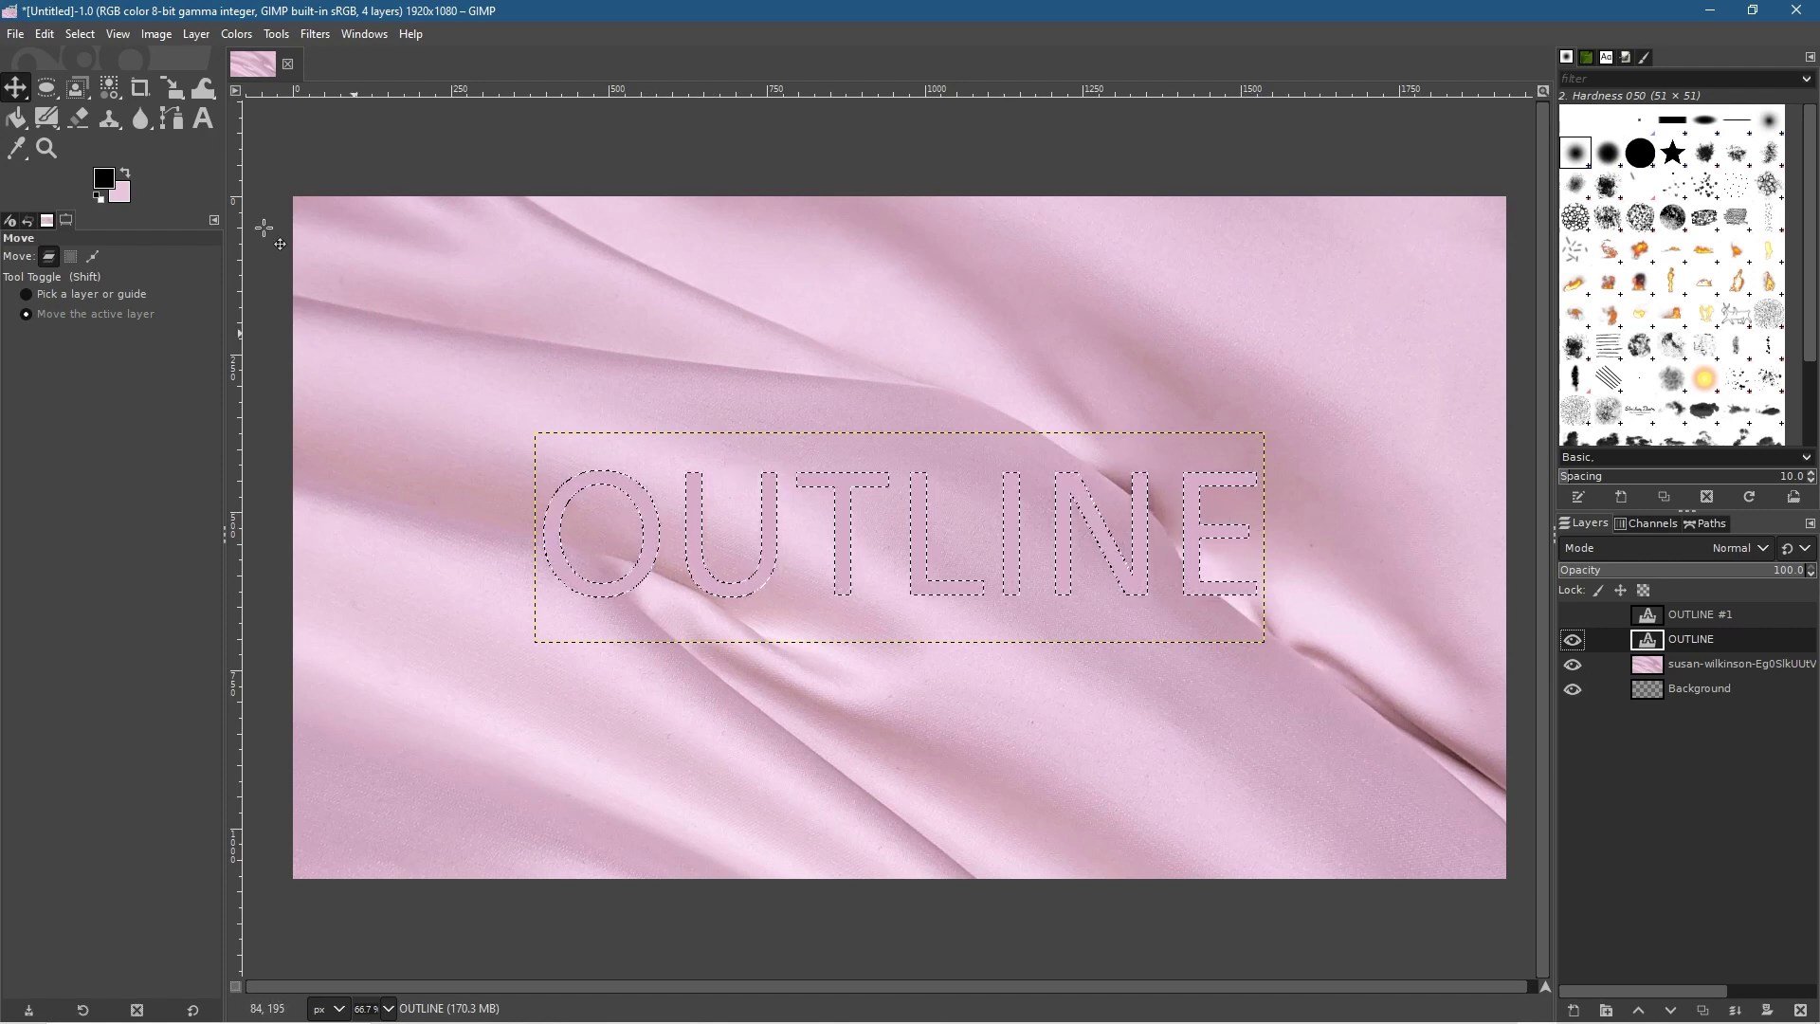
left_click(80, 34)
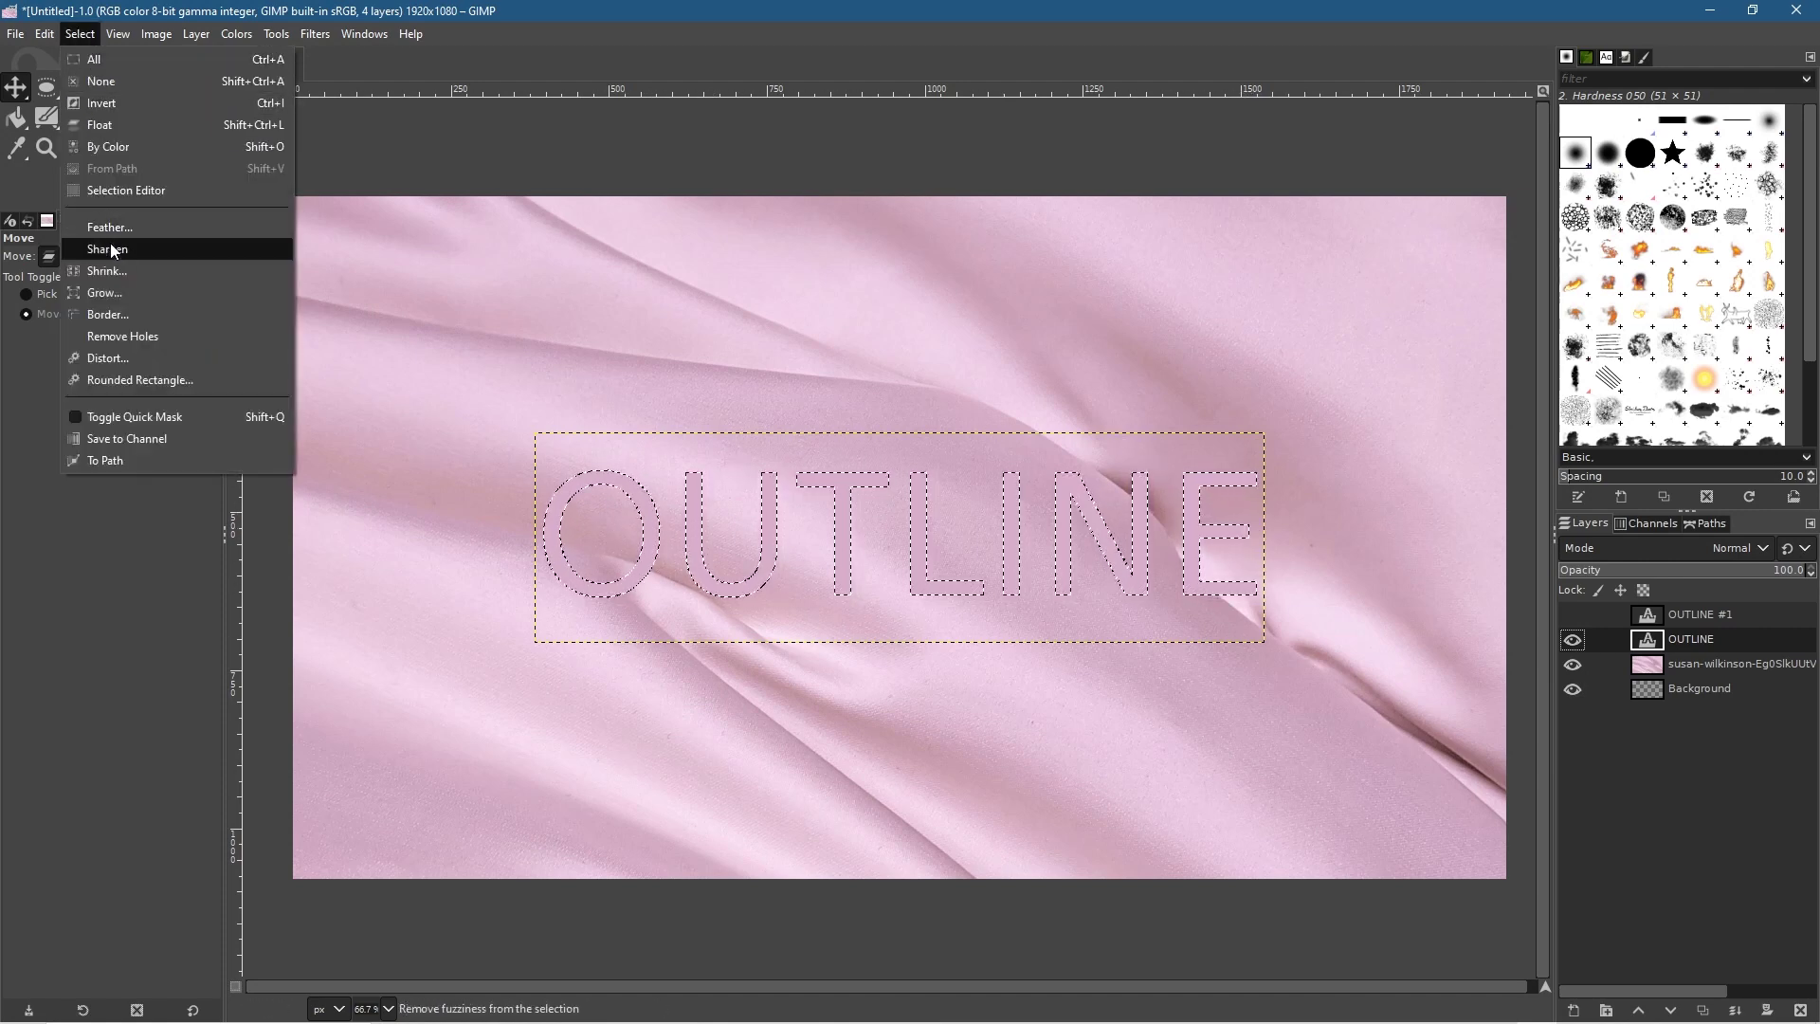
left_click(104, 294)
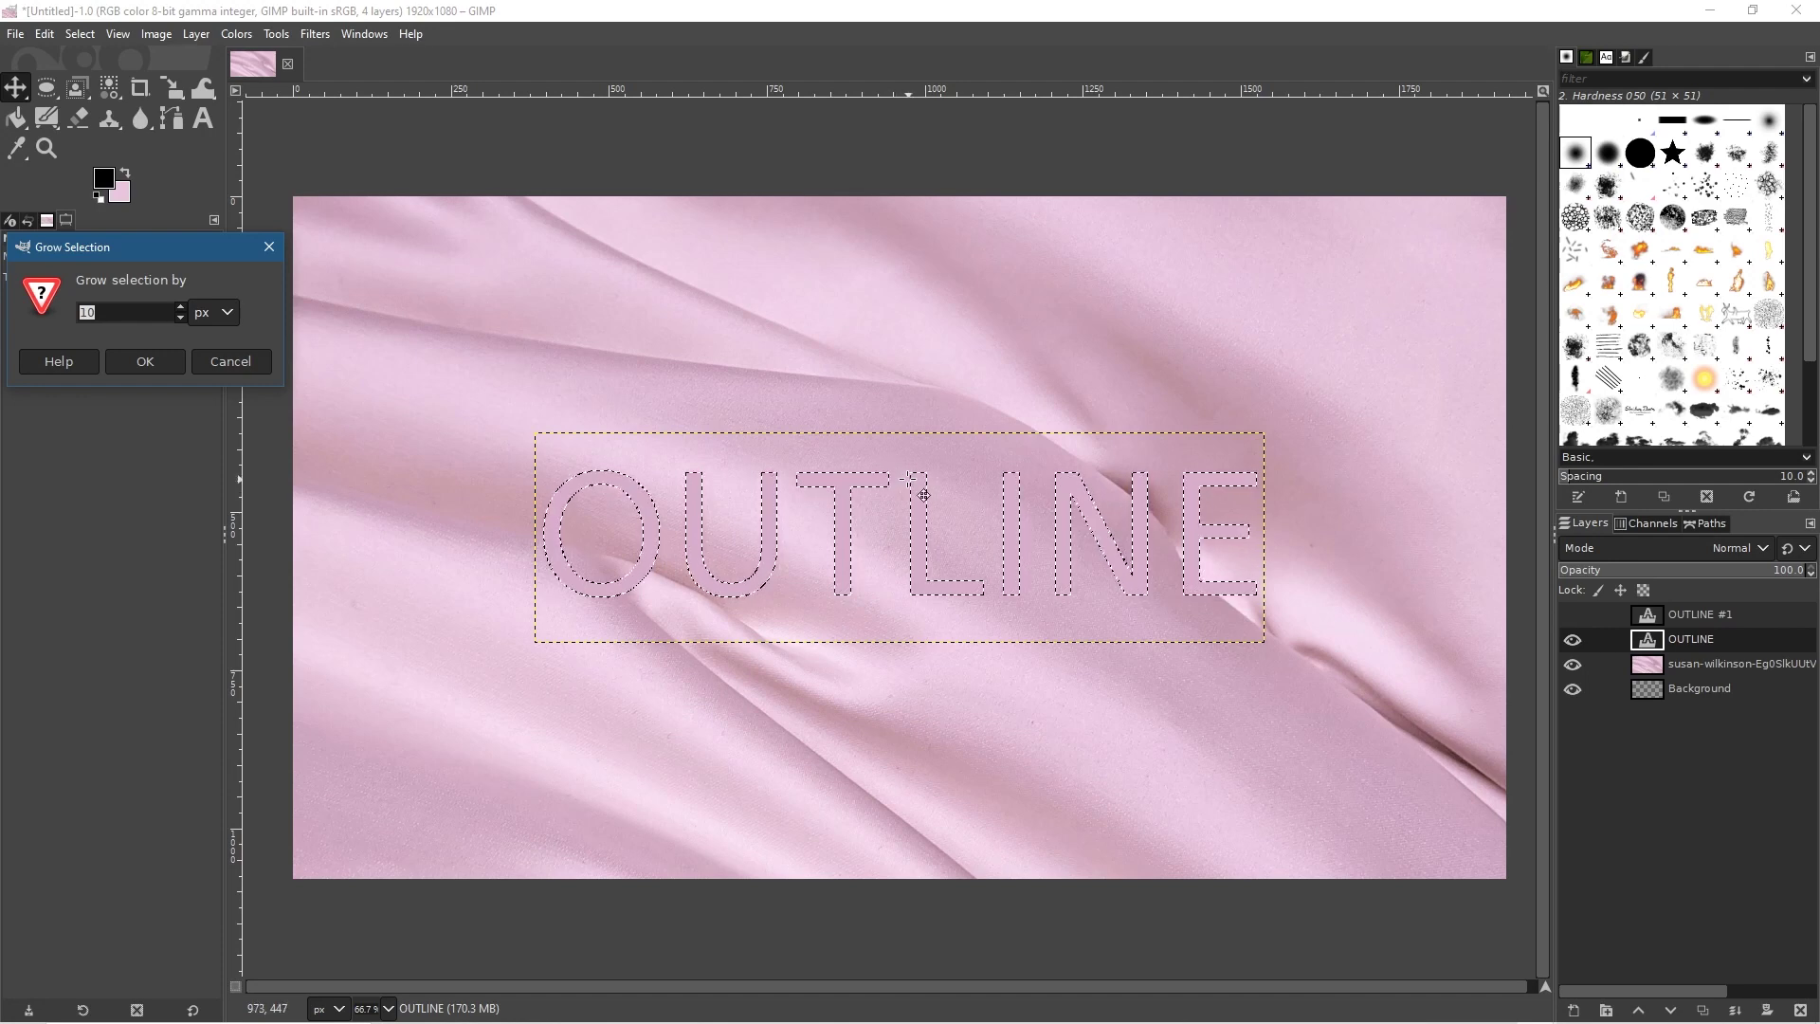
left_click(145, 361)
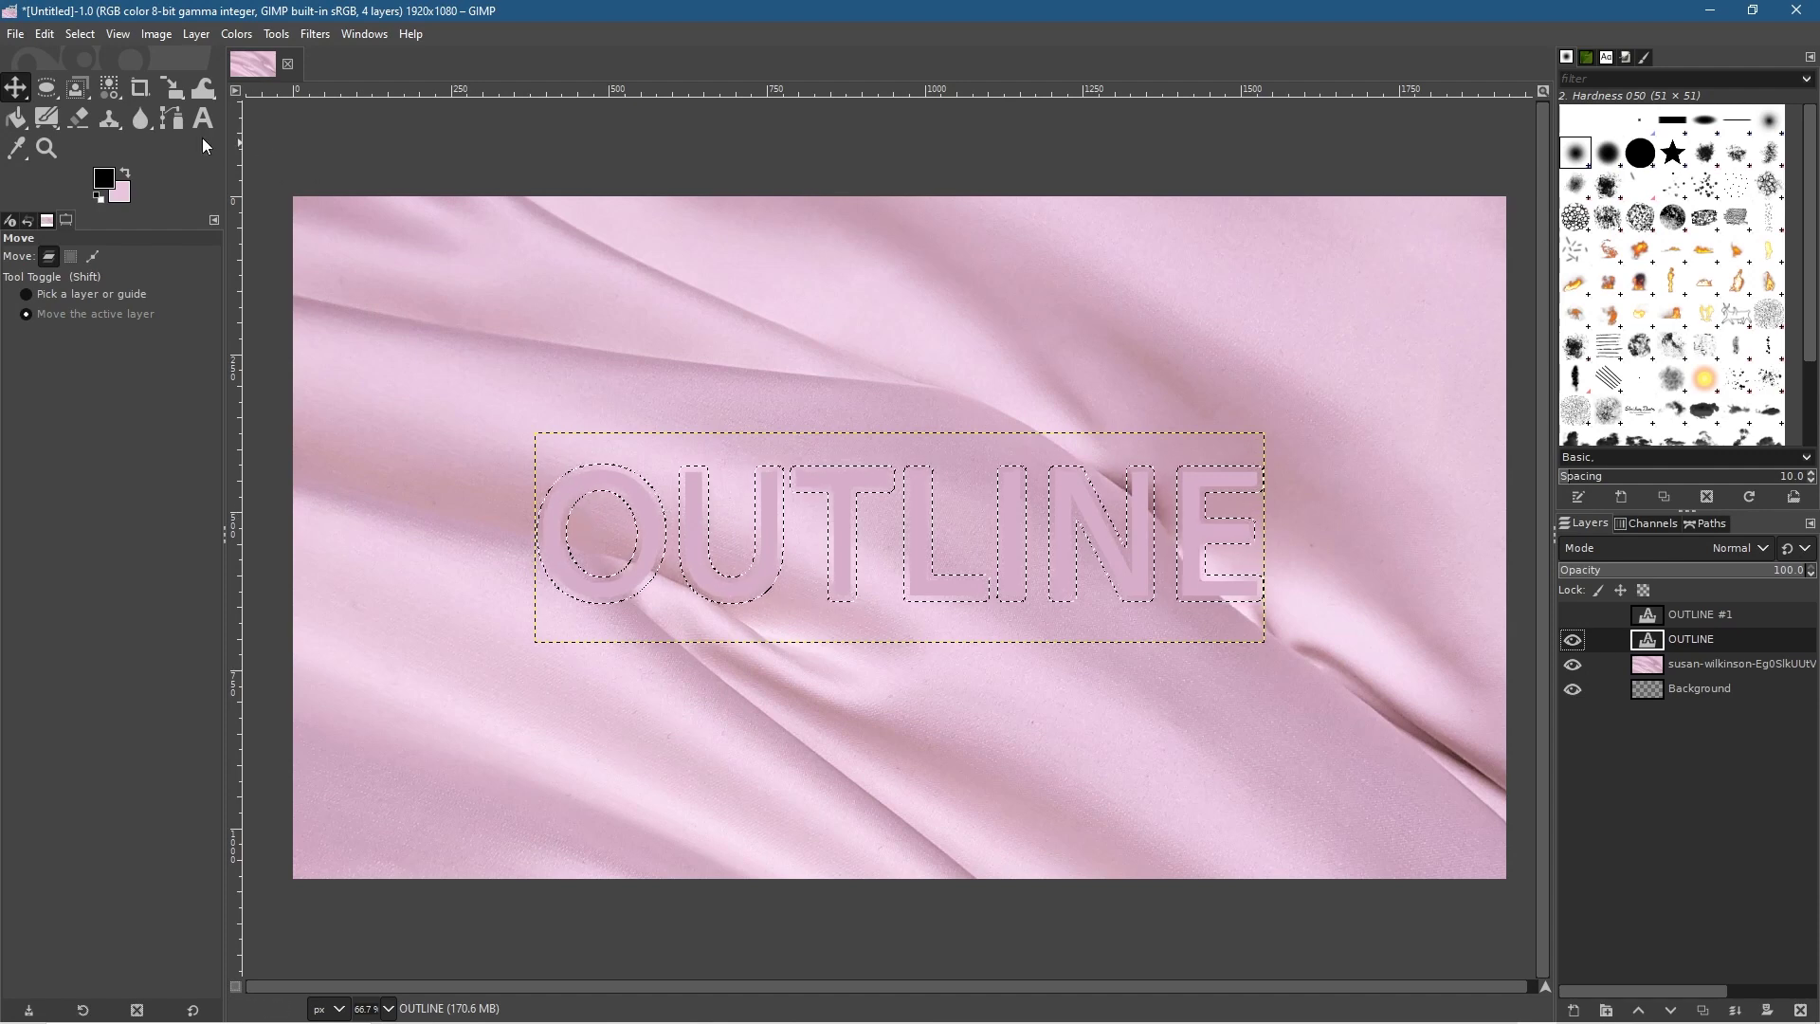
- Confirm black (000000) as the foreground colour
left_click(106, 180)
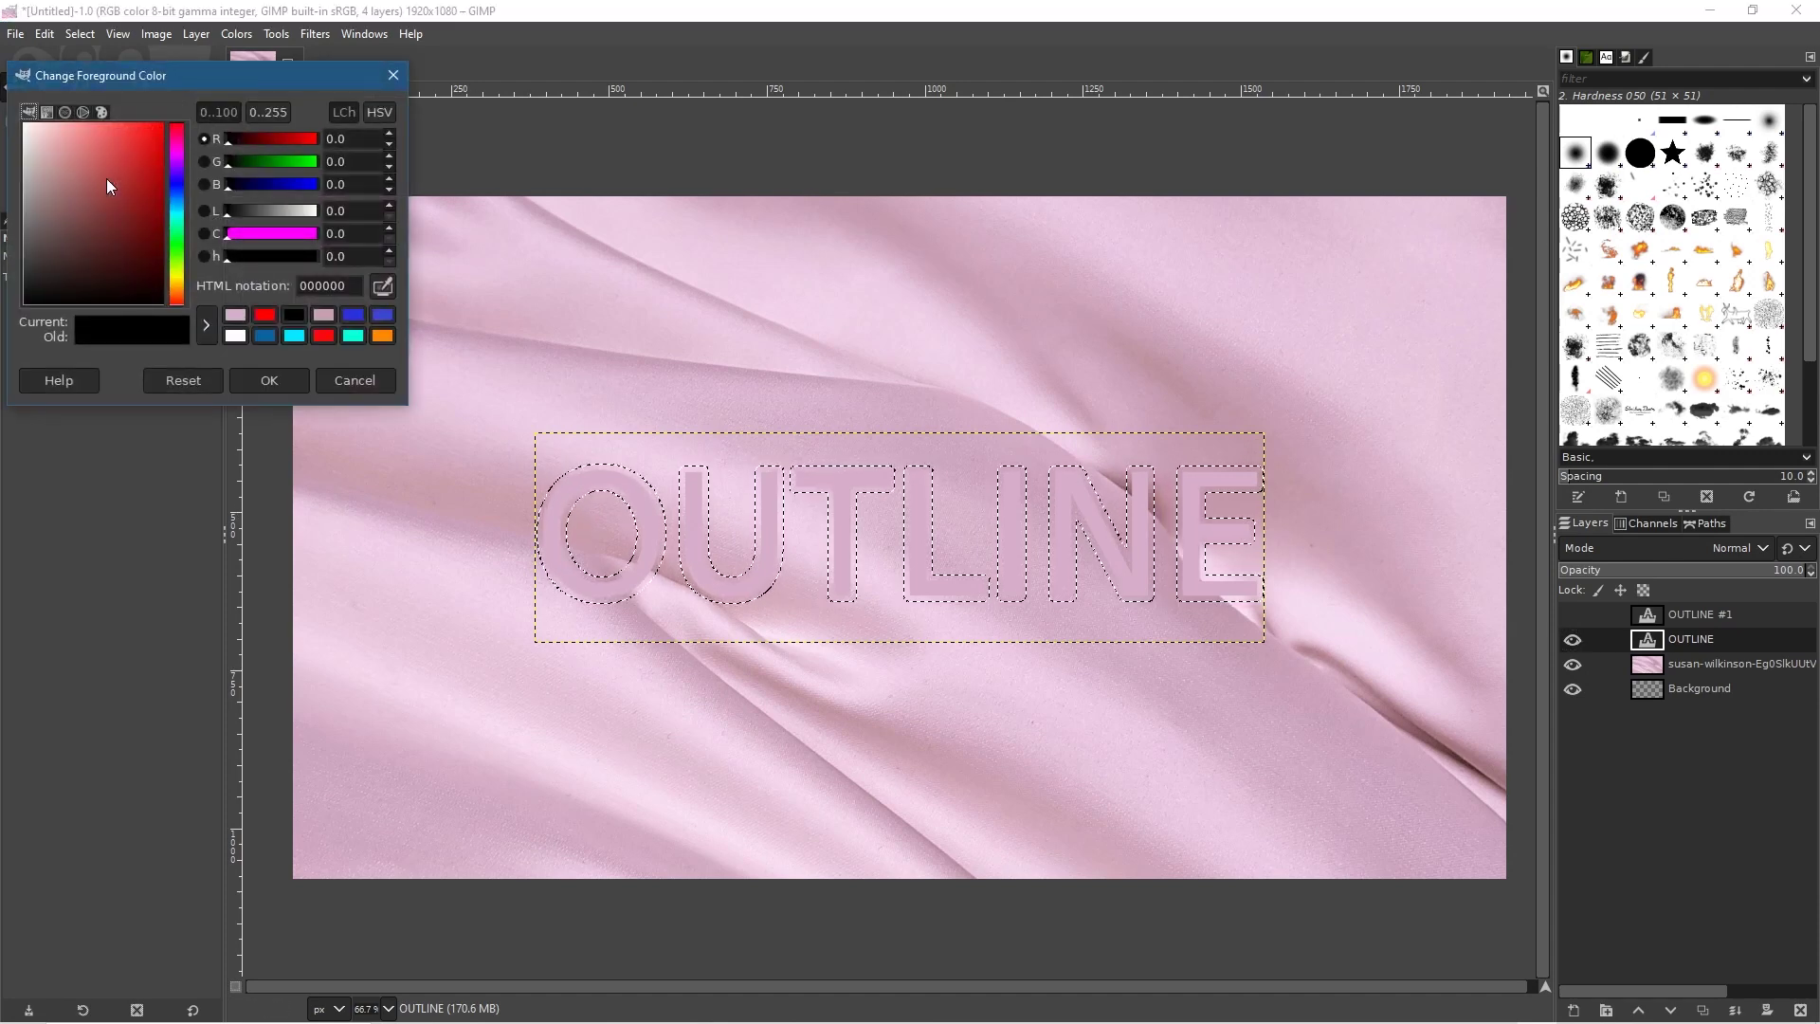
left_click(392, 76)
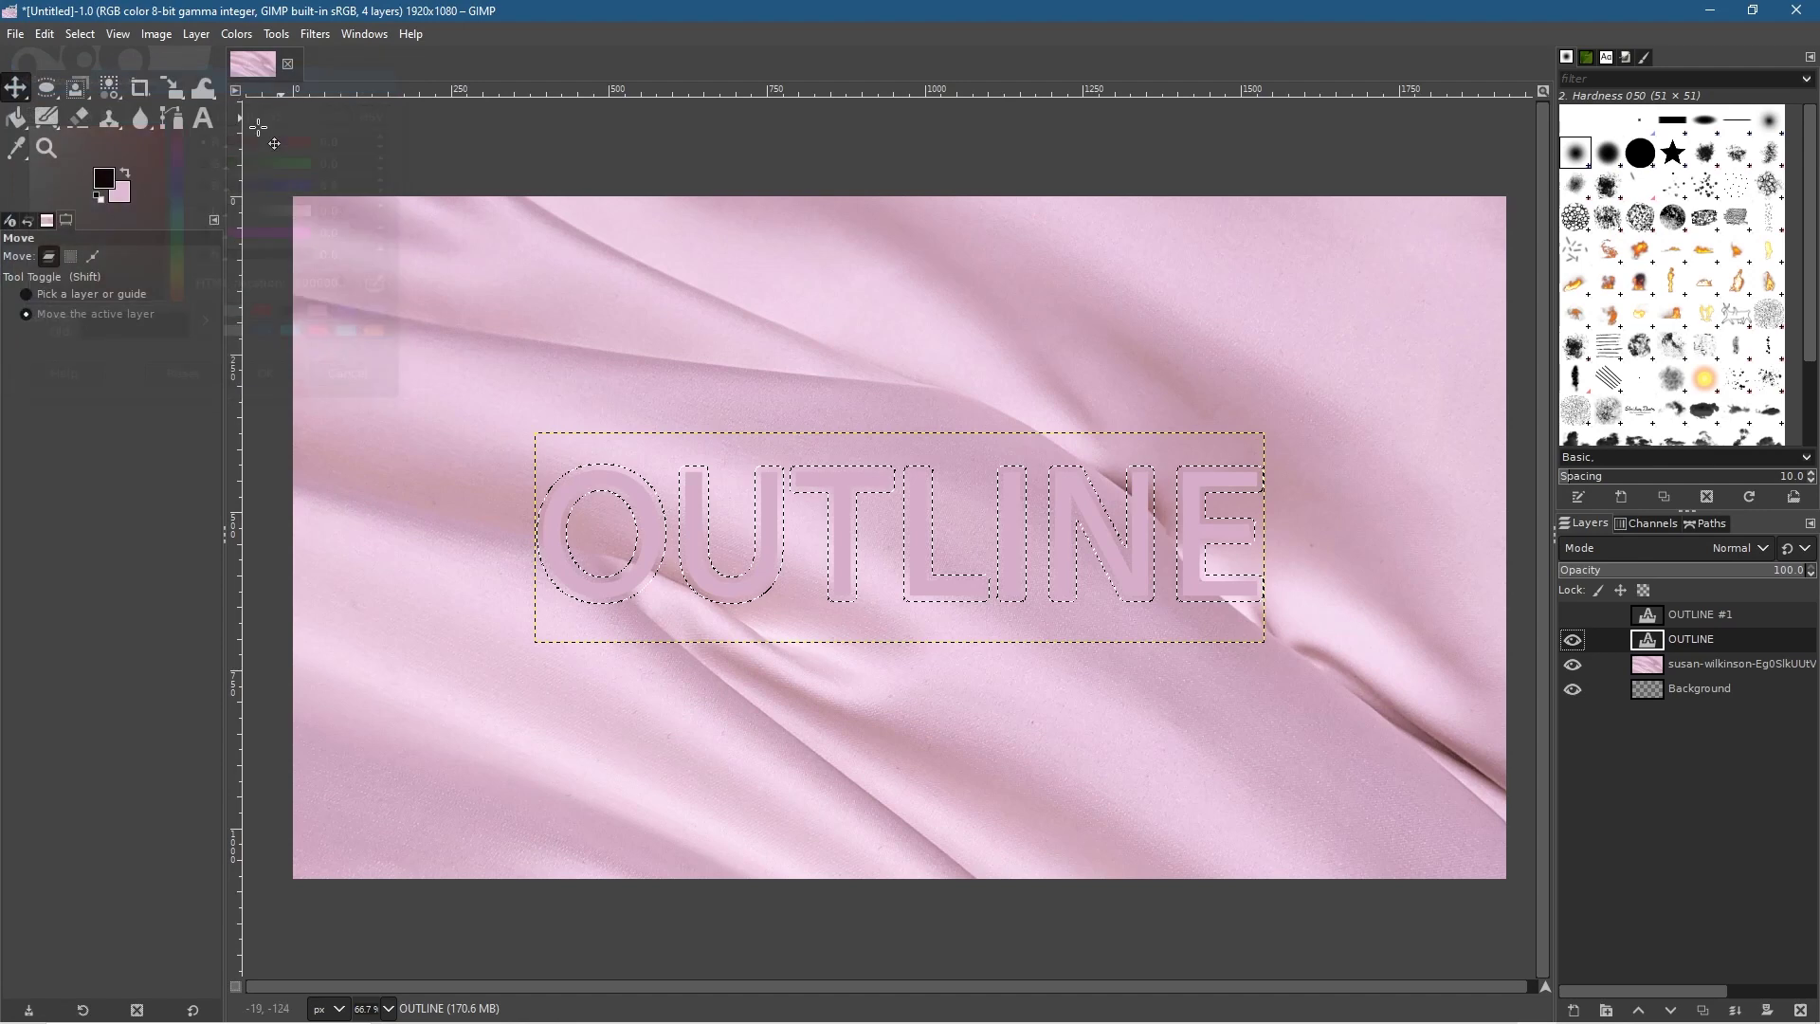
left_click(100, 183)
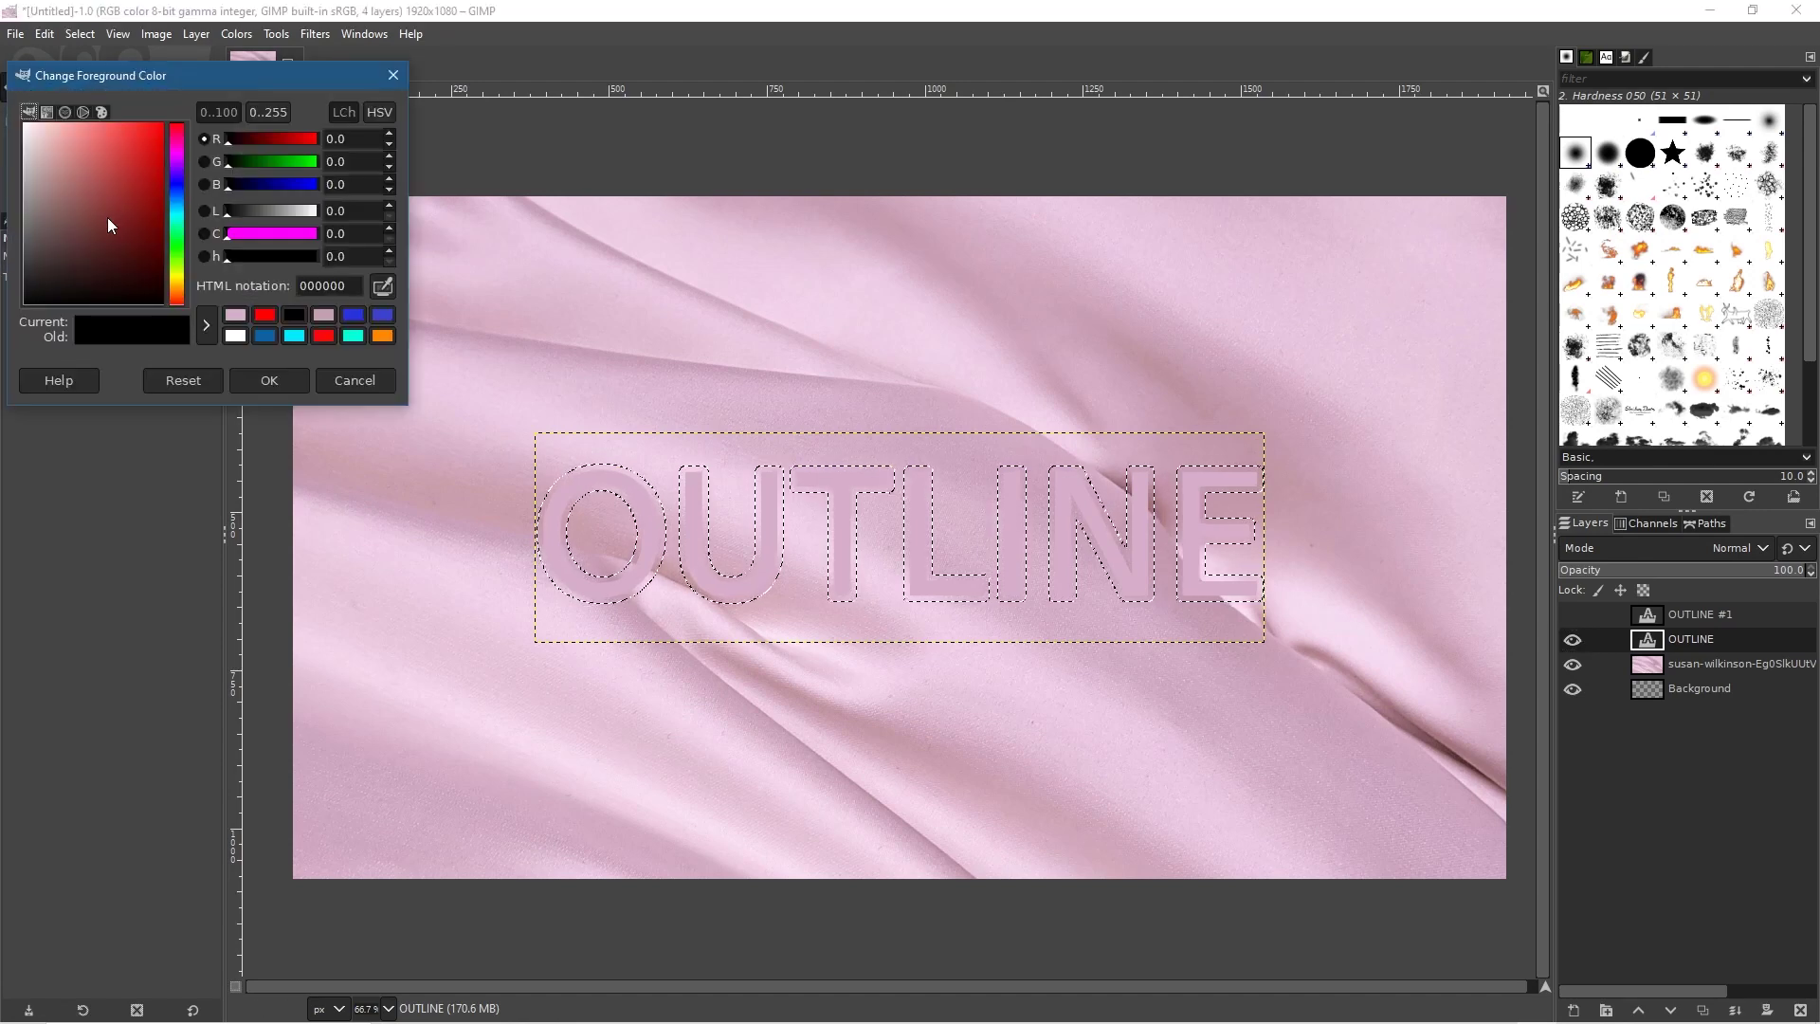
left_click(265, 380)
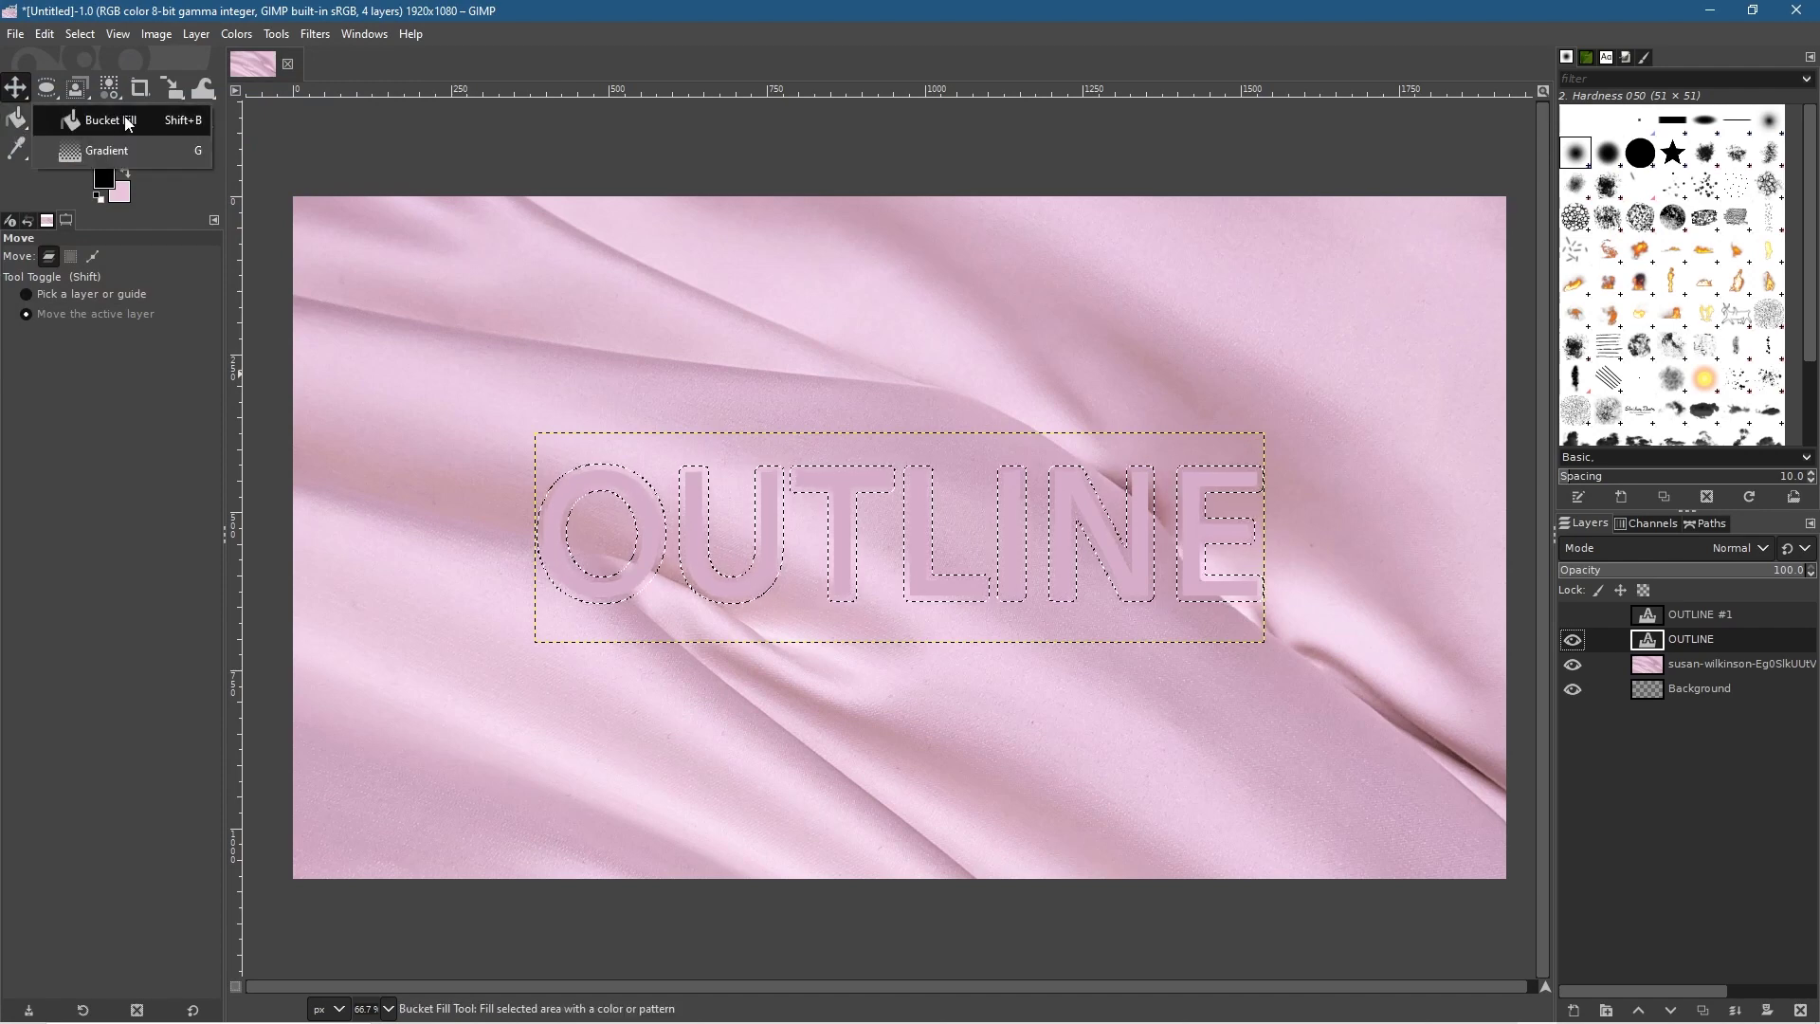
- Choose the Bucket Fill tool and set its fill type to foreground colour
left_click(111, 120)
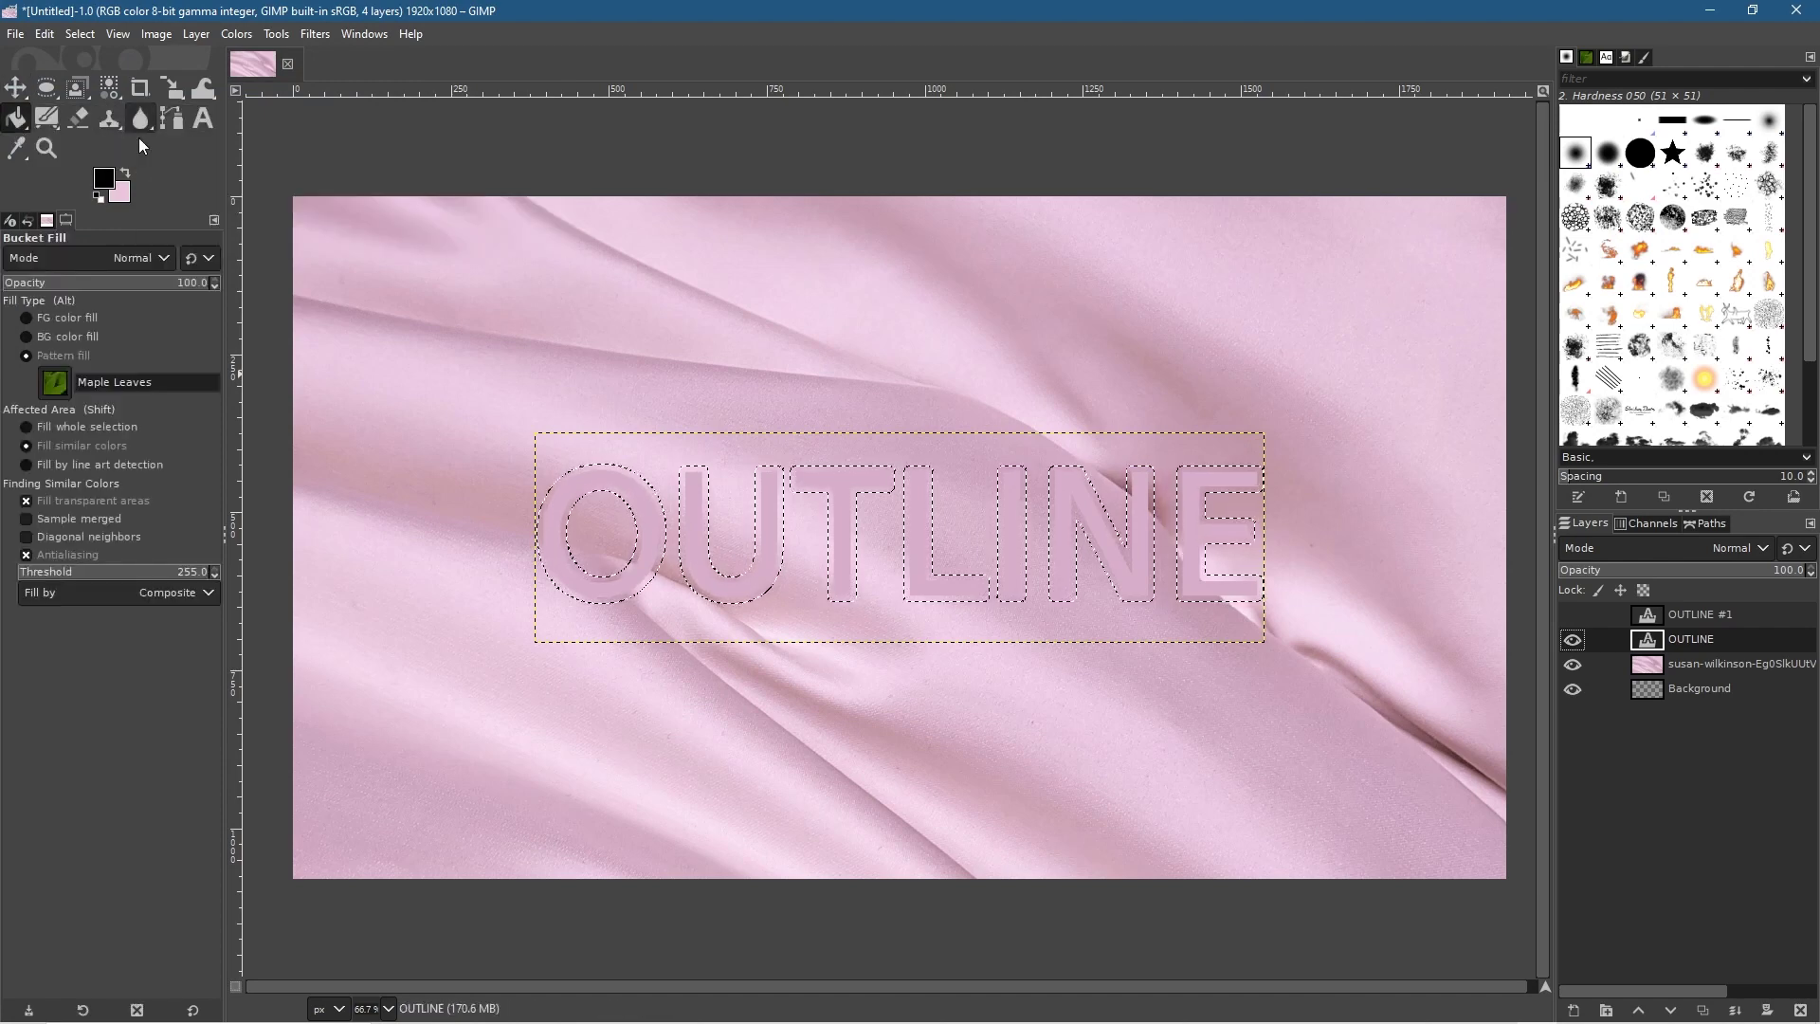
left_click(572, 489)
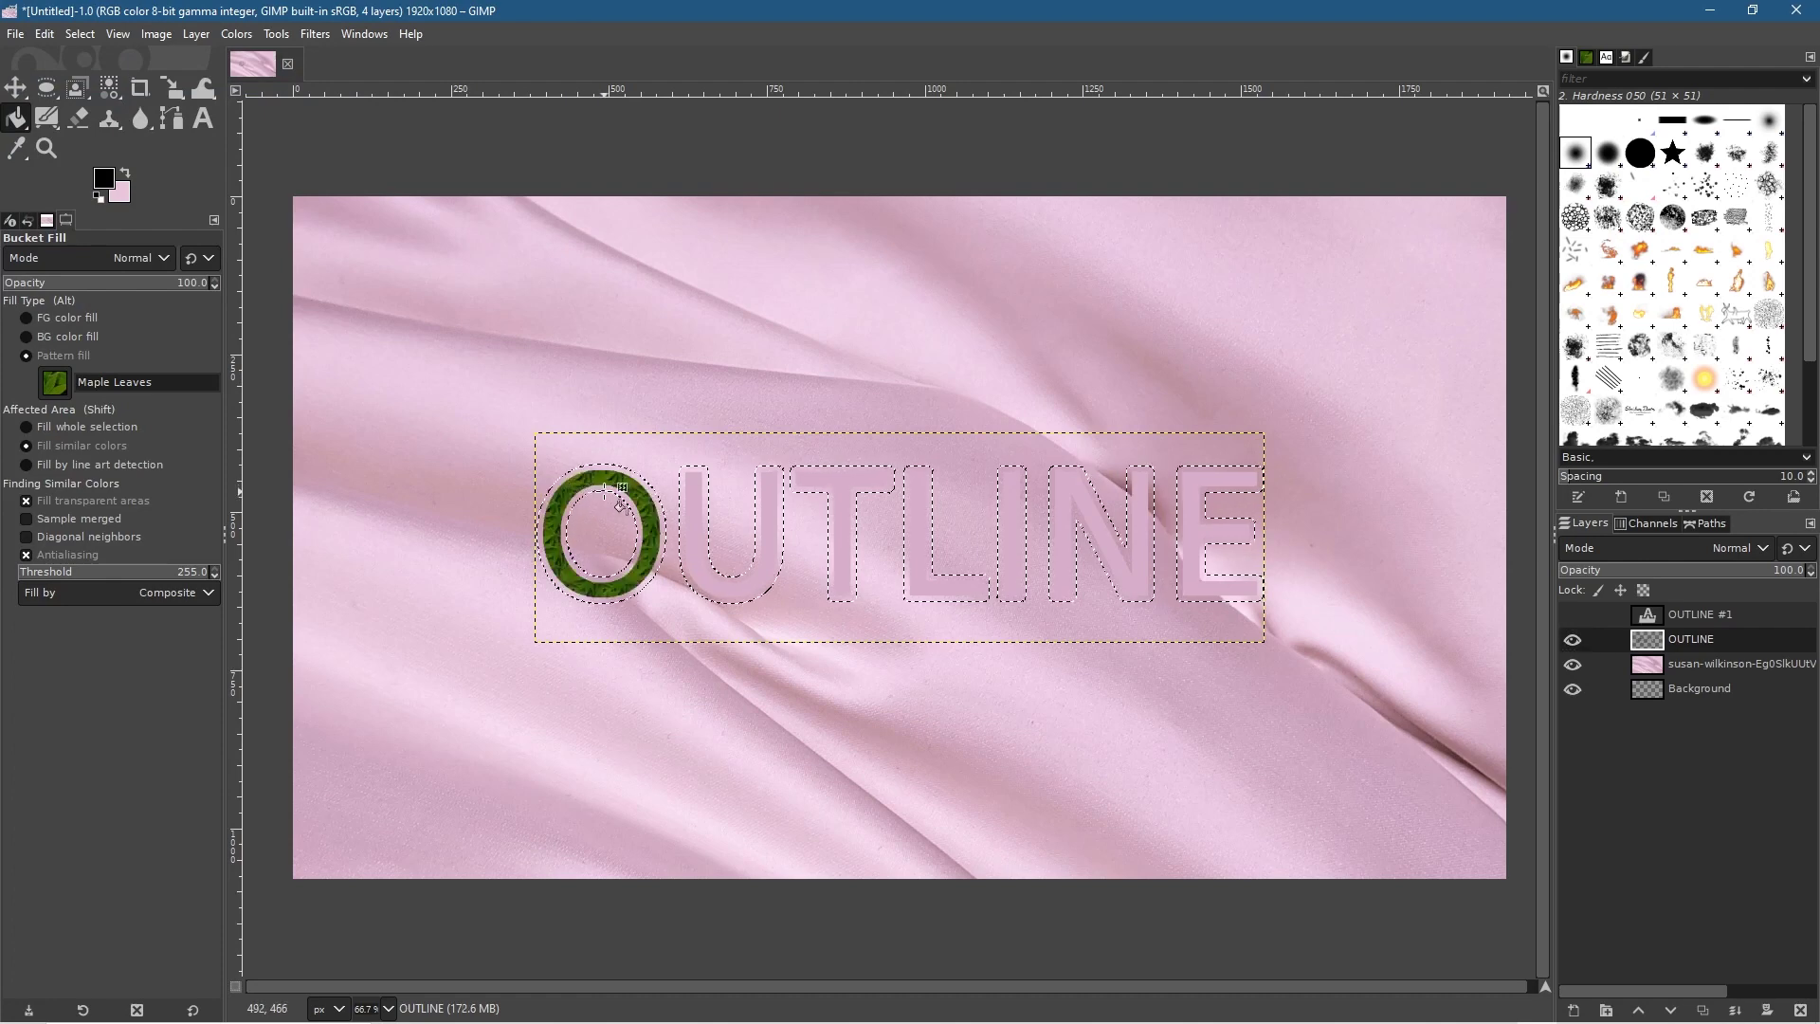
left_click(26, 320)
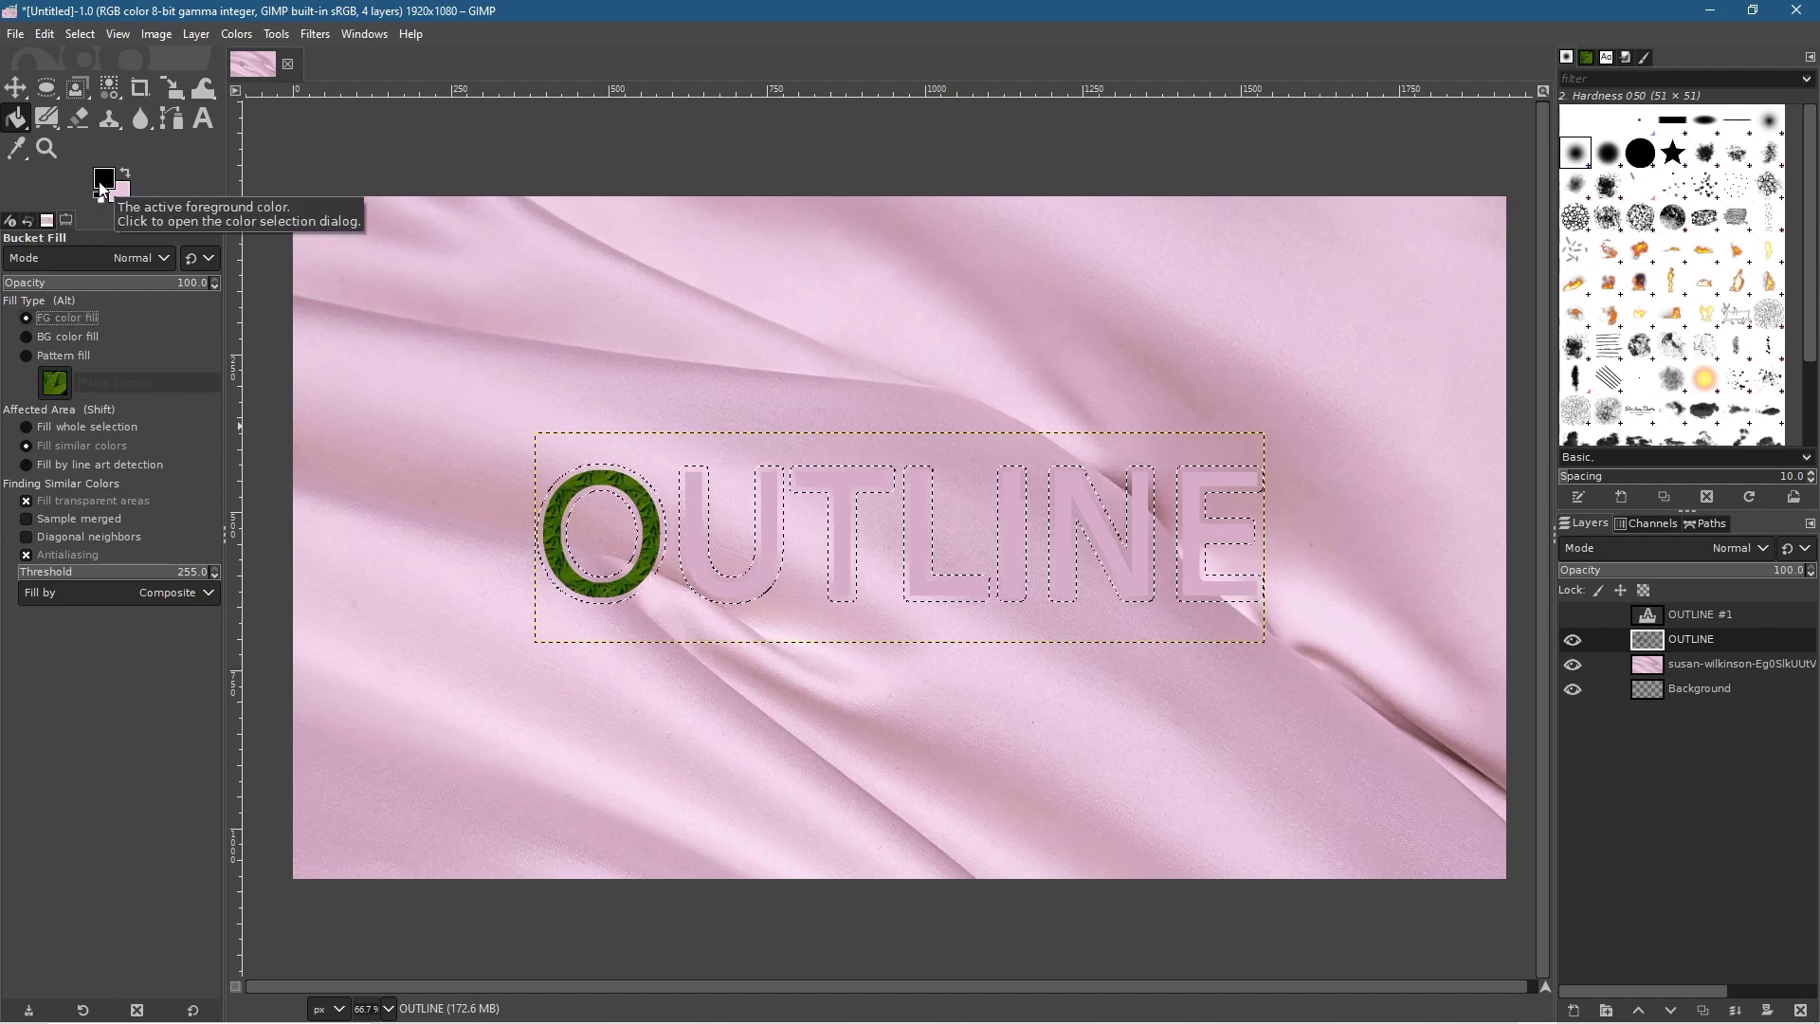
- Fill the individual letters of the OUTLINE layer with black, one after another
left_click(589, 485)
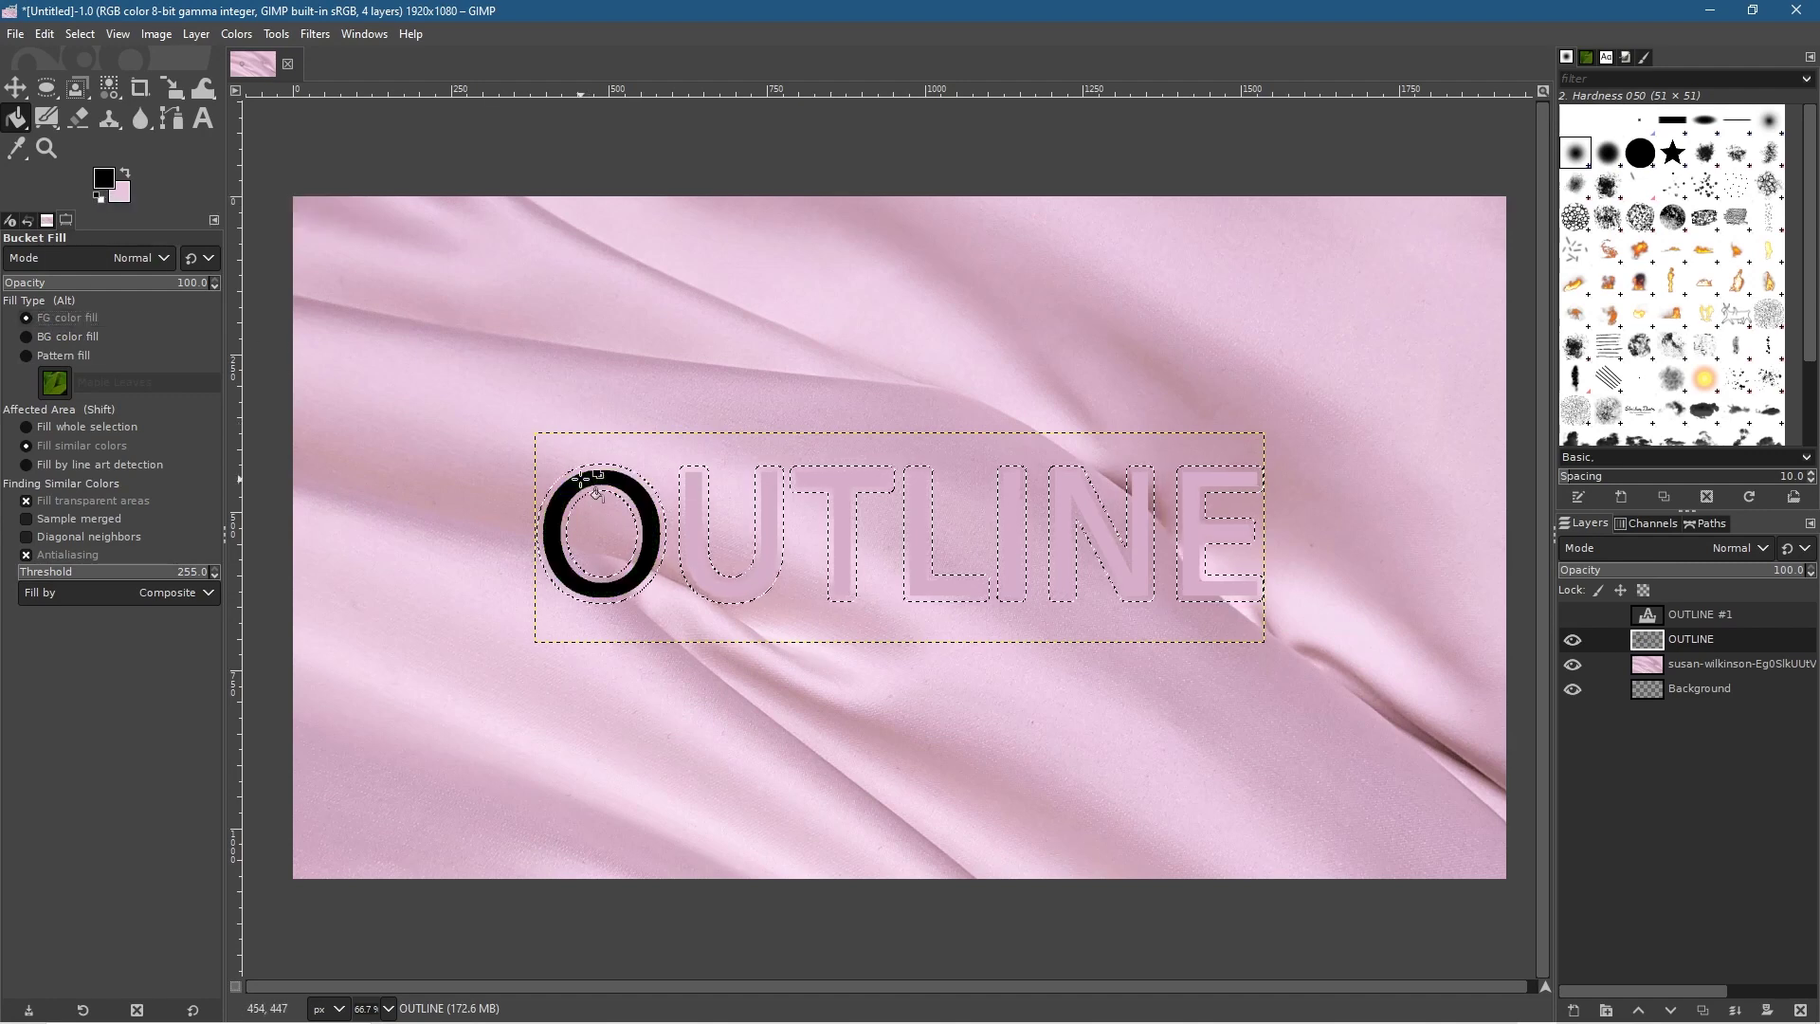
left_click(692, 499)
left_click(823, 482)
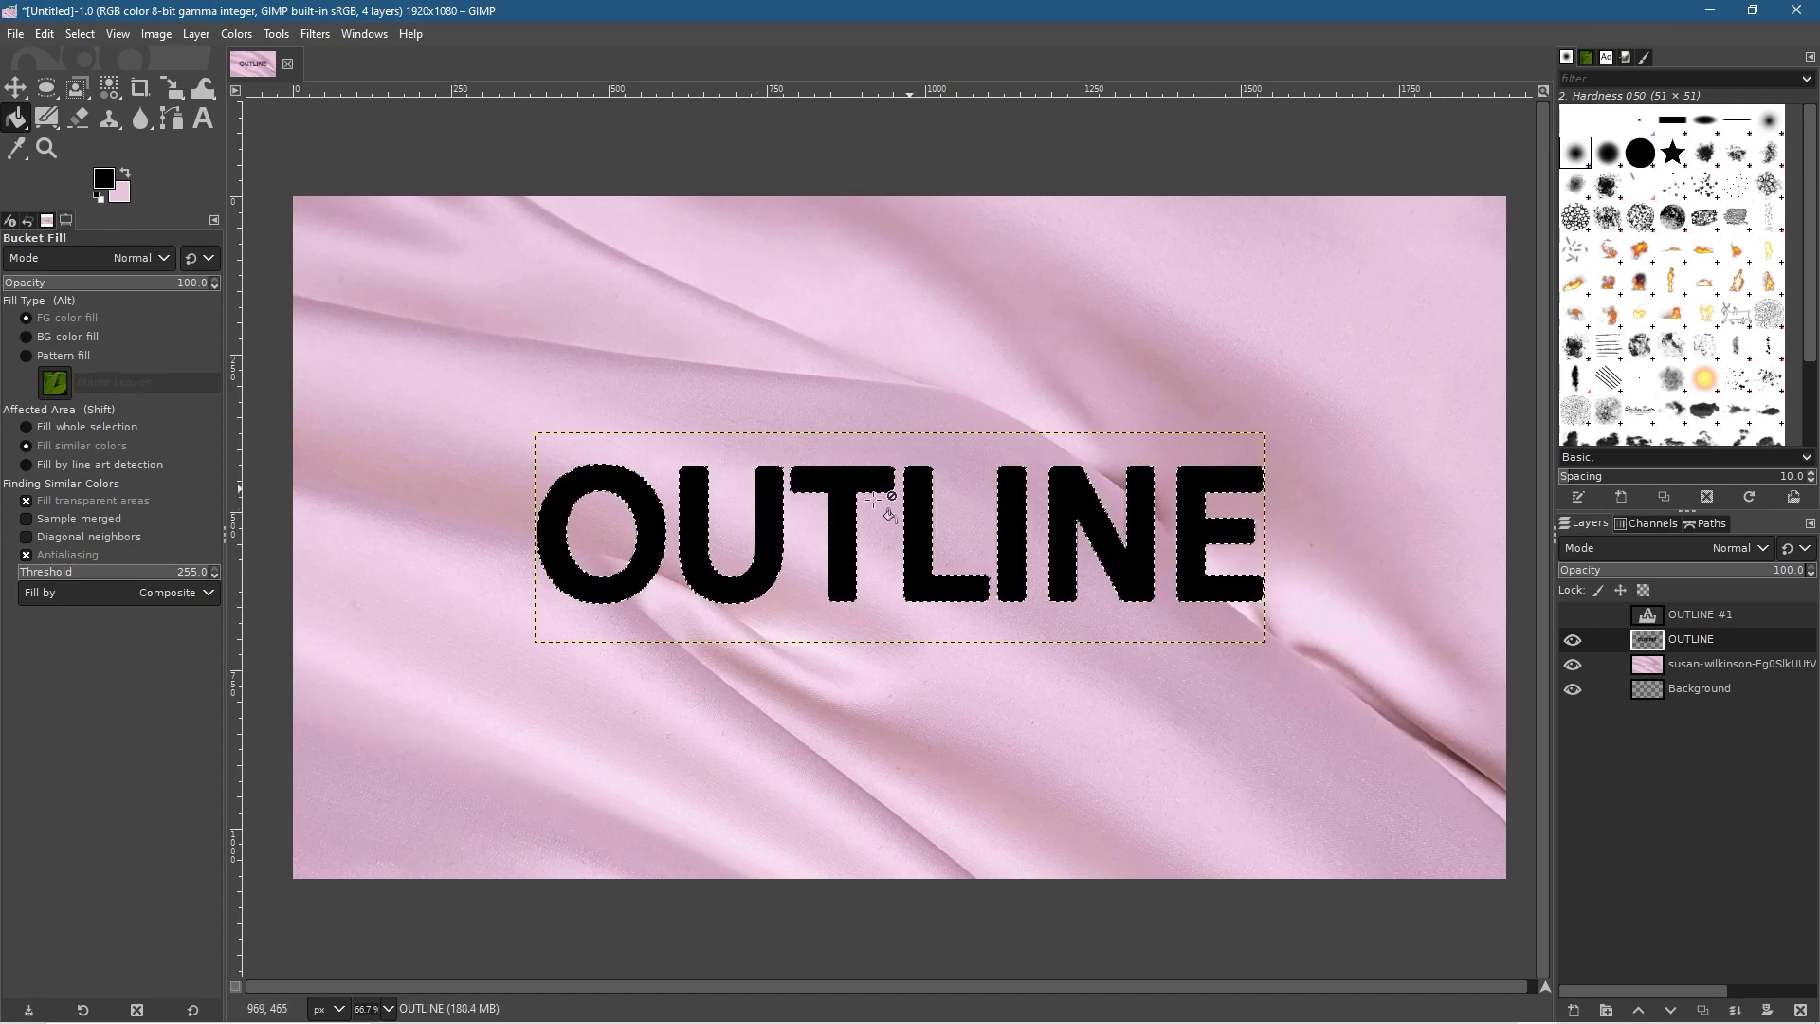
- Undo all the bucket fills made on the OUTLINE layer
key("ctrl+z")
key("ctrl+z")
key("ctrl+z")
key("ctrl+z")
key("ctrl+z")
key("ctrl+z")
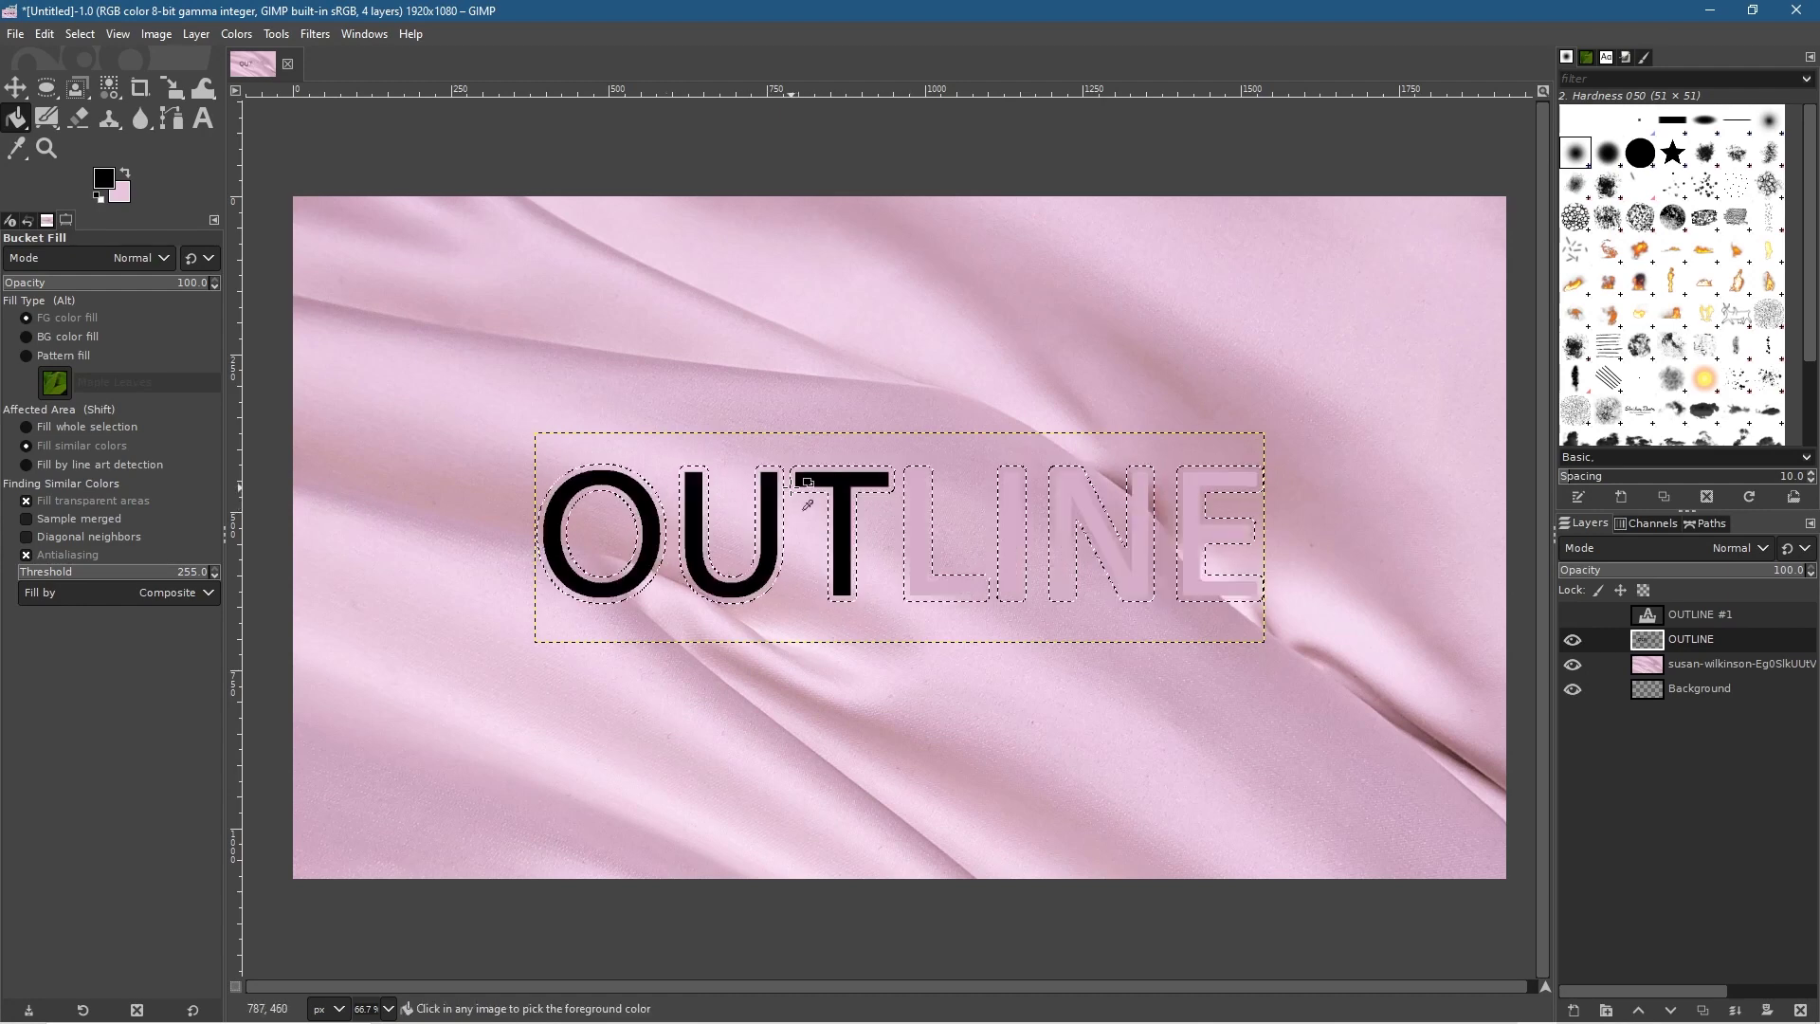
key("ctrl+z")
key("ctrl+z")
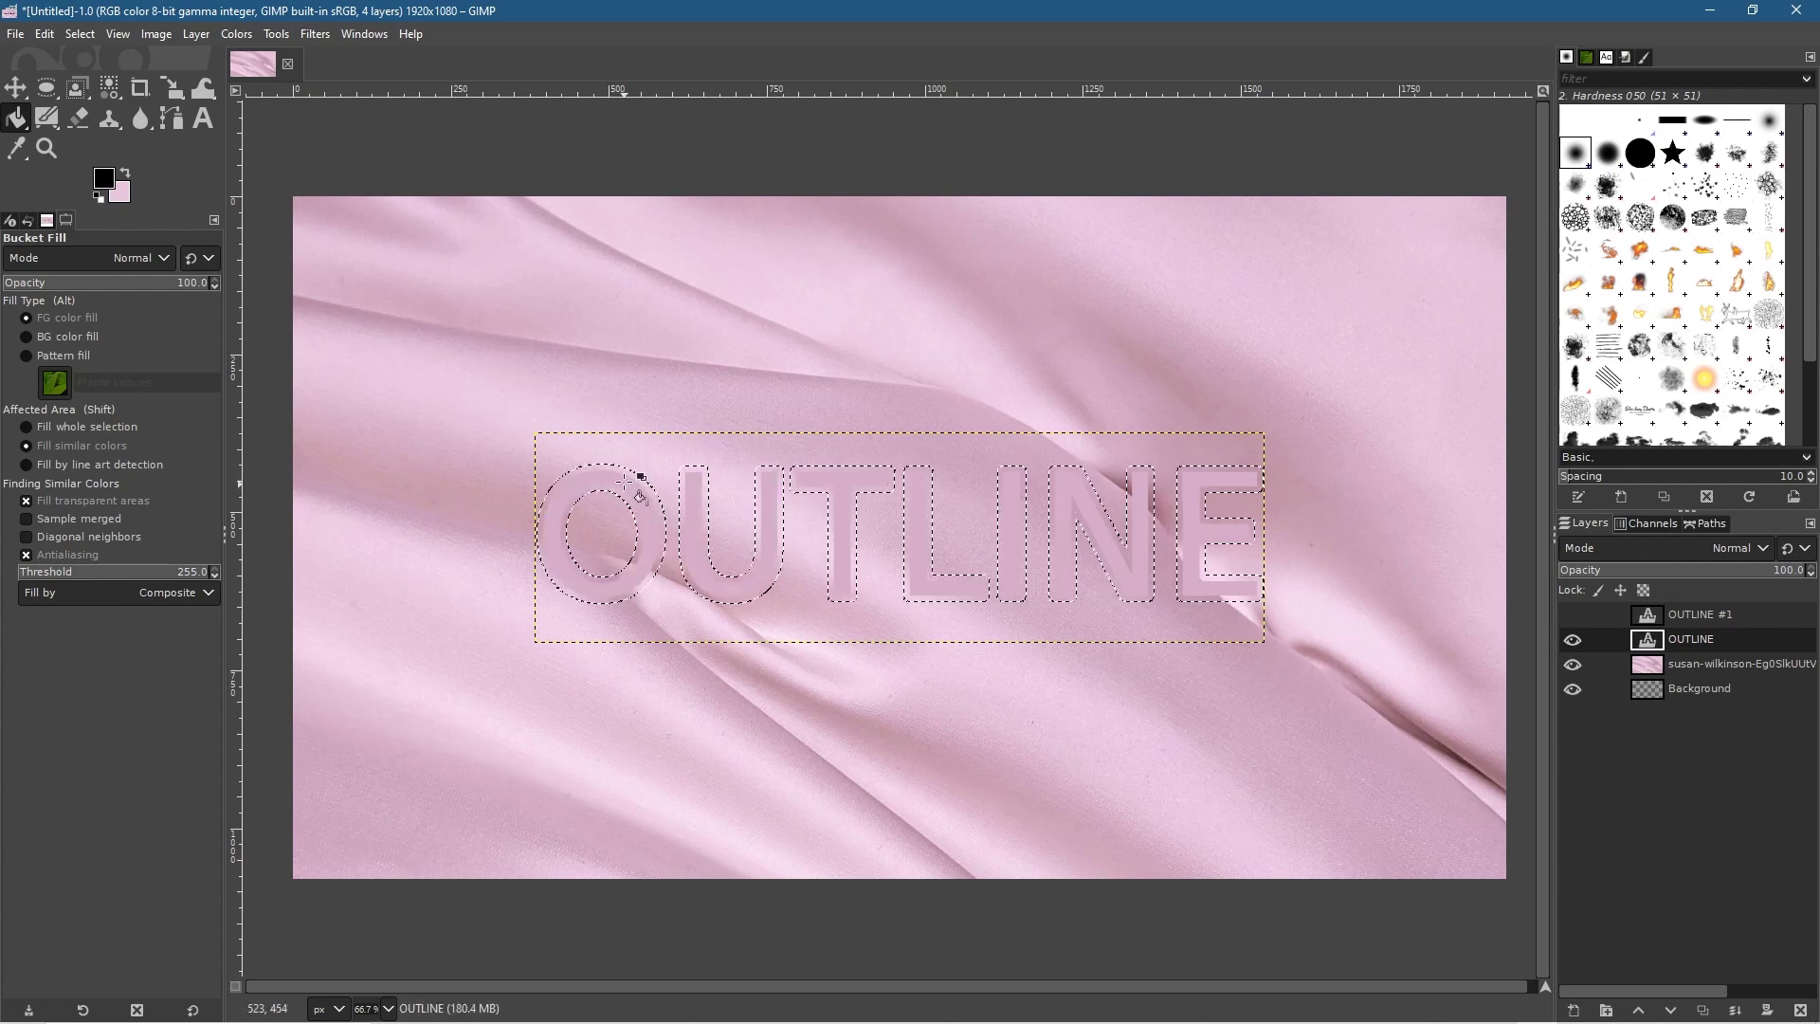
- Fill the whole grown selection on the OUTLINE layer with black by filling the gap between the O's edge and the selection boundary
left_click(26, 317)
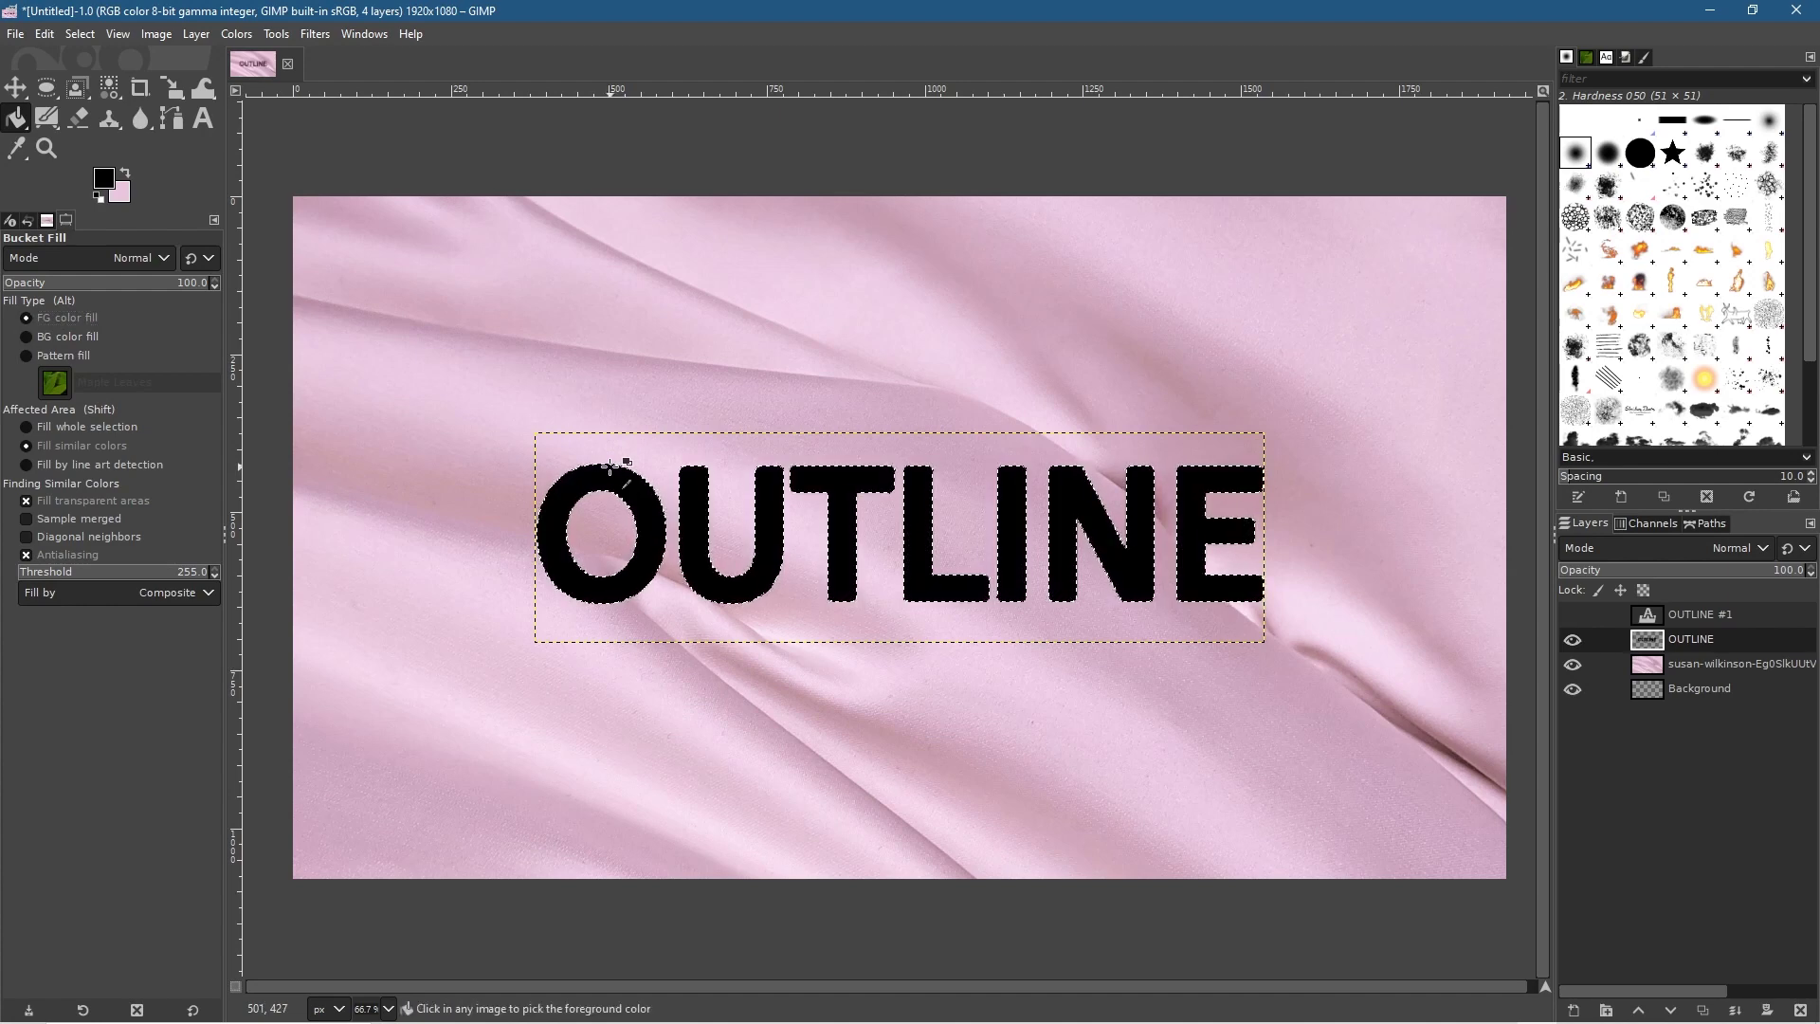
key("ctrl+z")
scroll(594, 464, "up", 5)
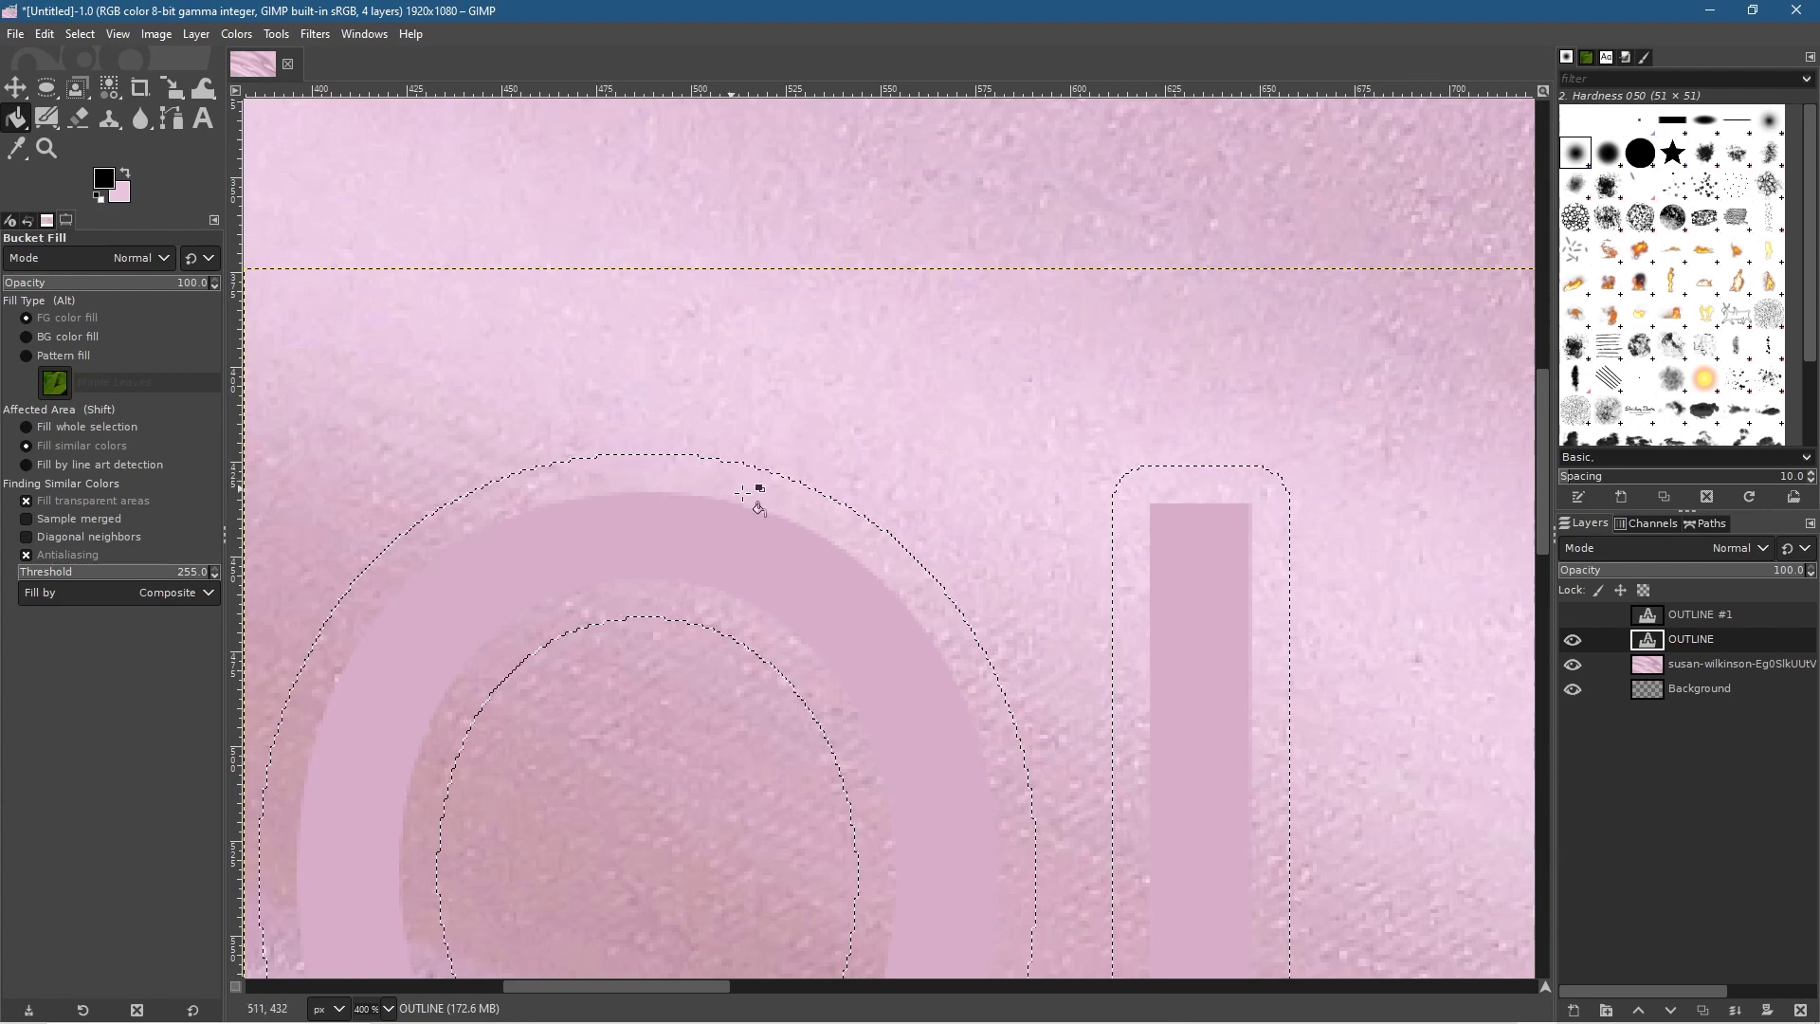
left_click(691, 476)
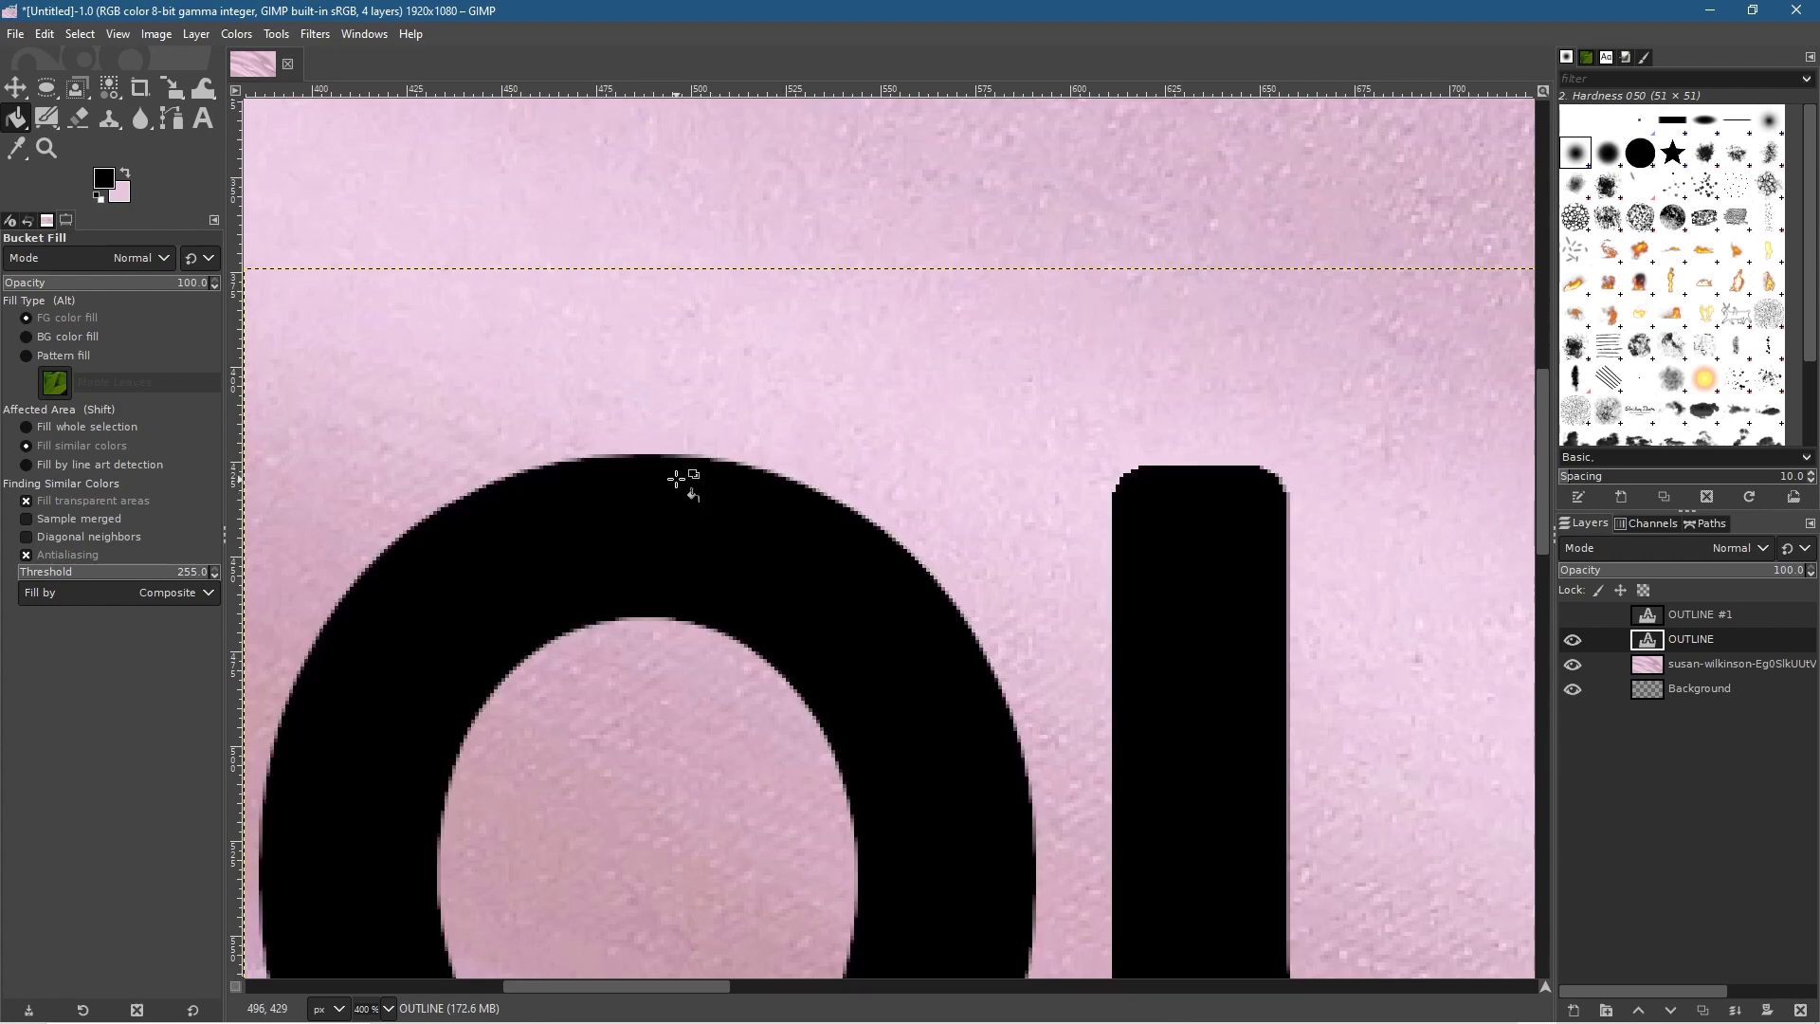
scroll(678, 471, "down", 1)
scroll(766, 536, "down", 4)
scroll(764, 528, "down", 1)
scroll(768, 528, "up", 1)
left_click_drag(1039, 564, 905, 506)
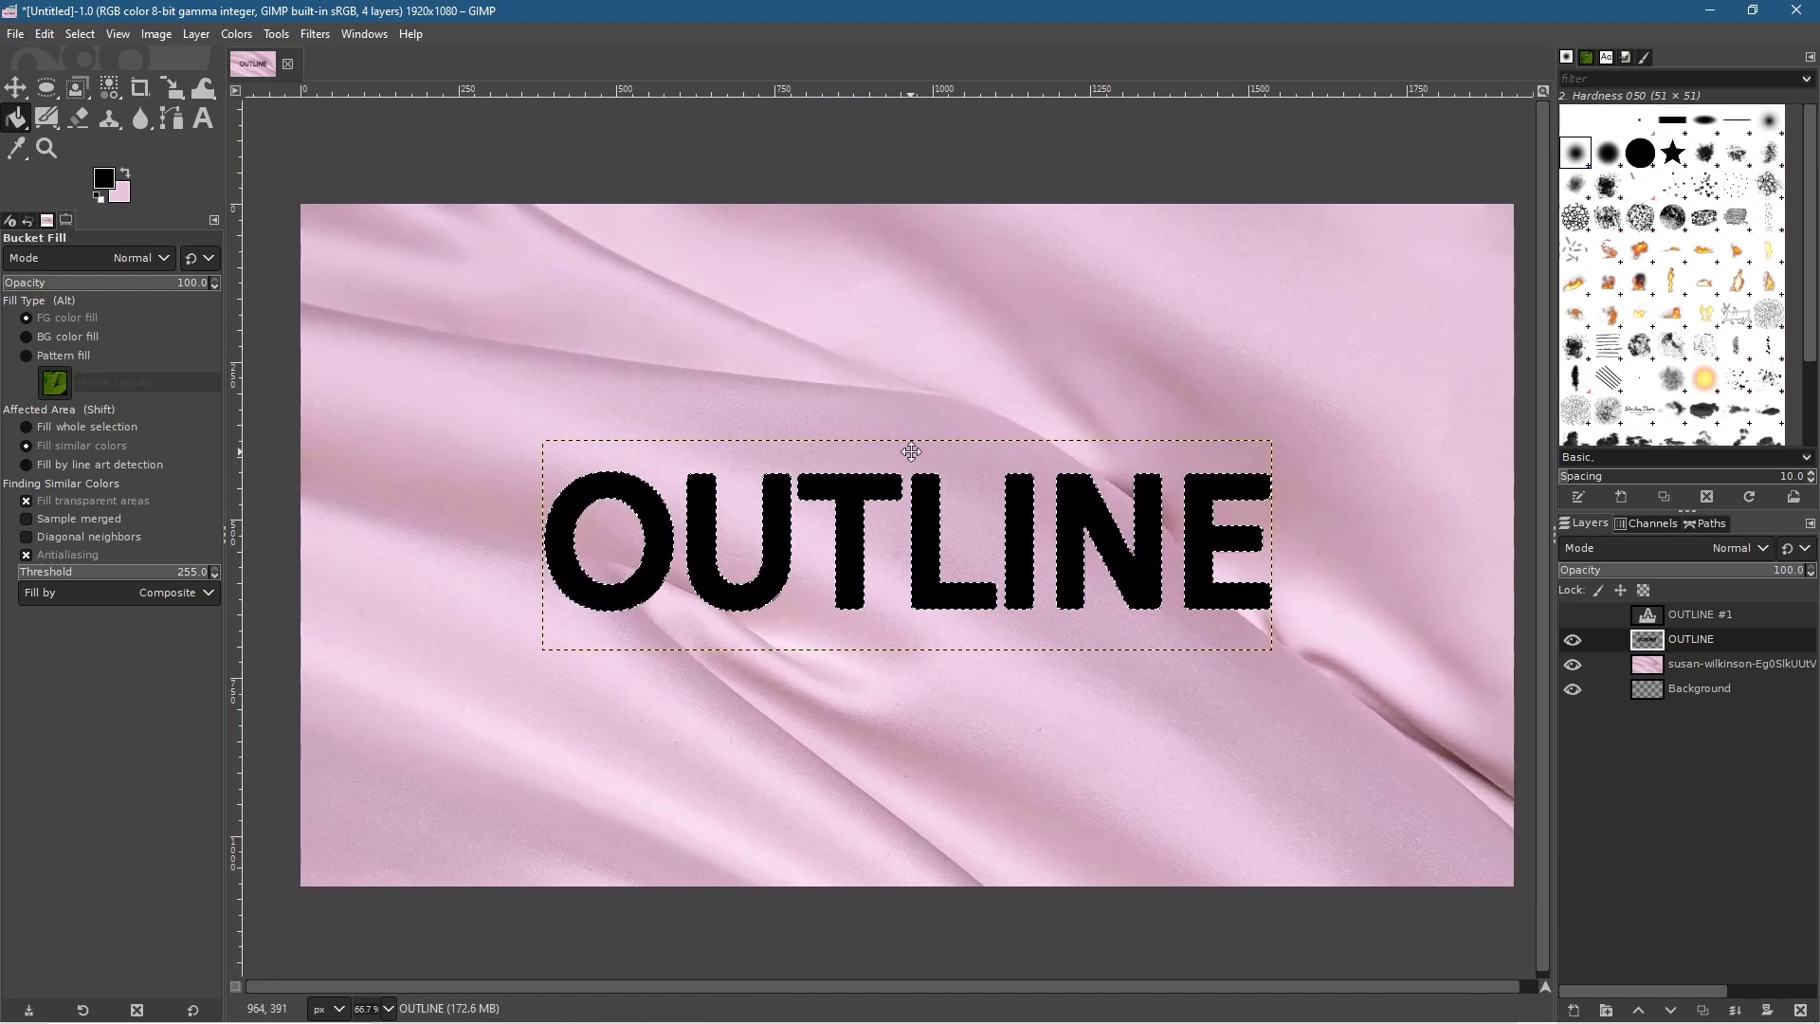
- Make the upper OUTLINE #1 text layer visible and clear the selection
left_click(1574, 615)
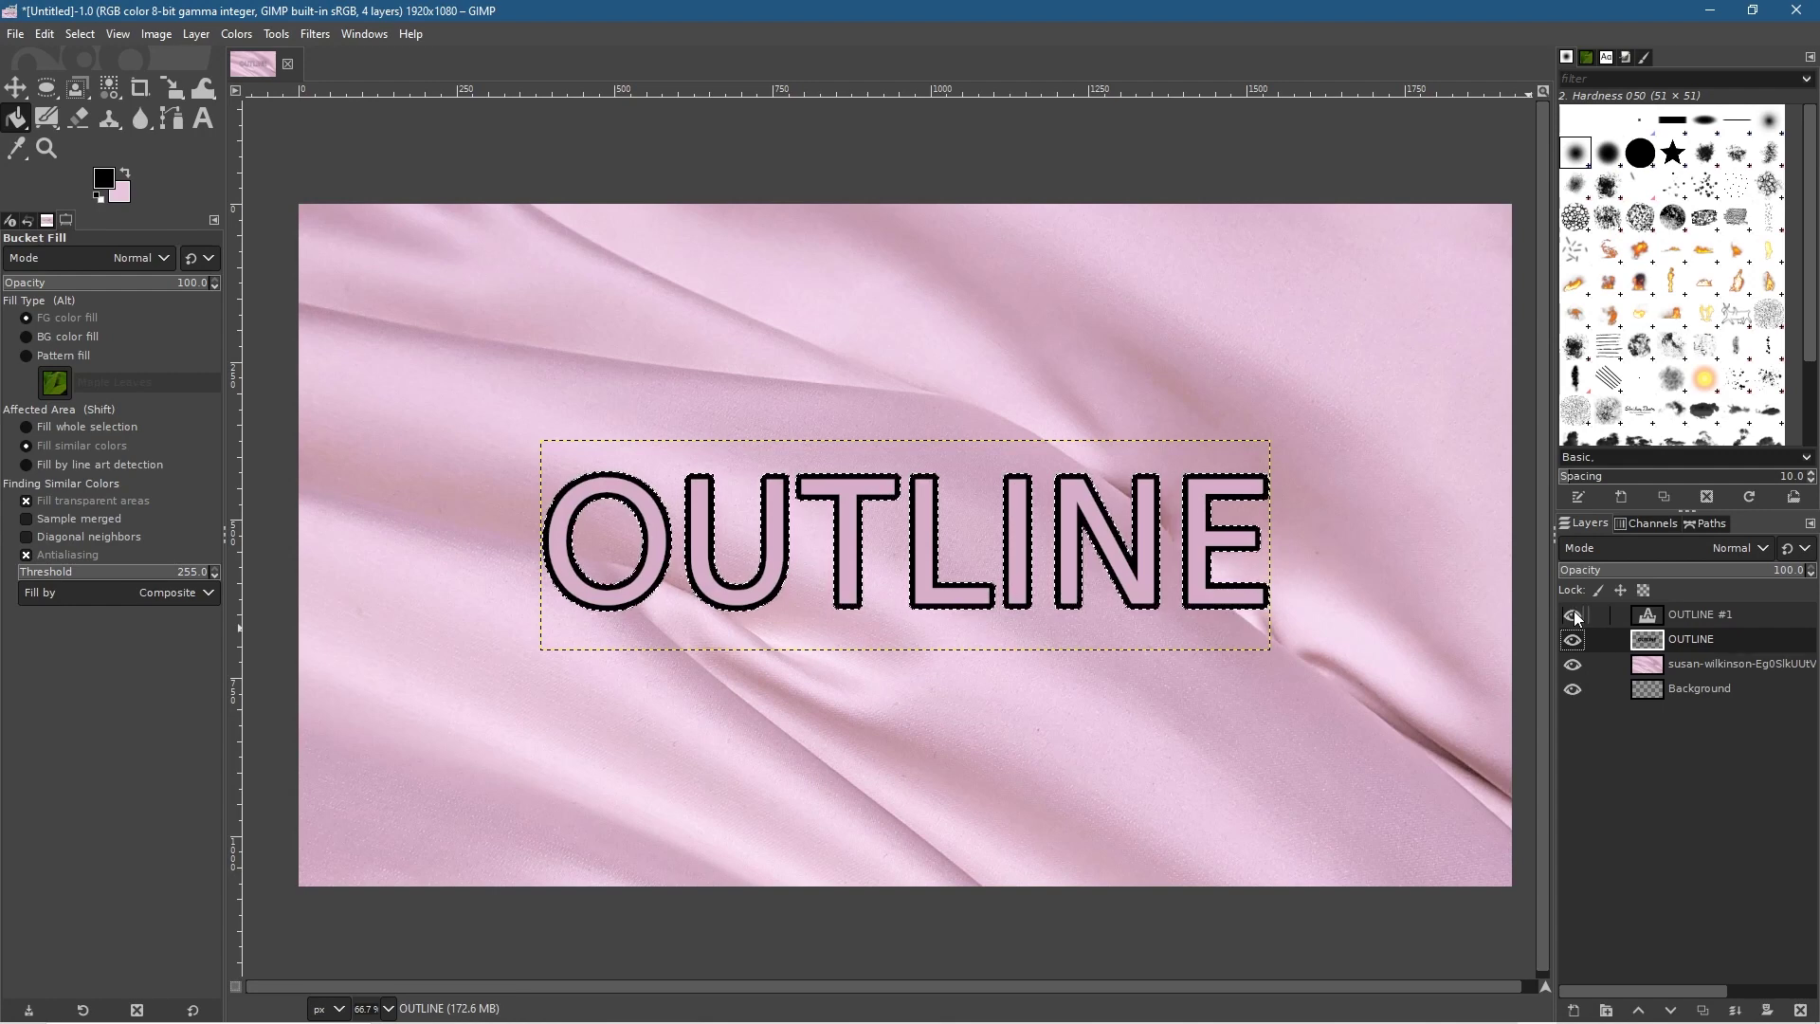
left_click(1574, 616)
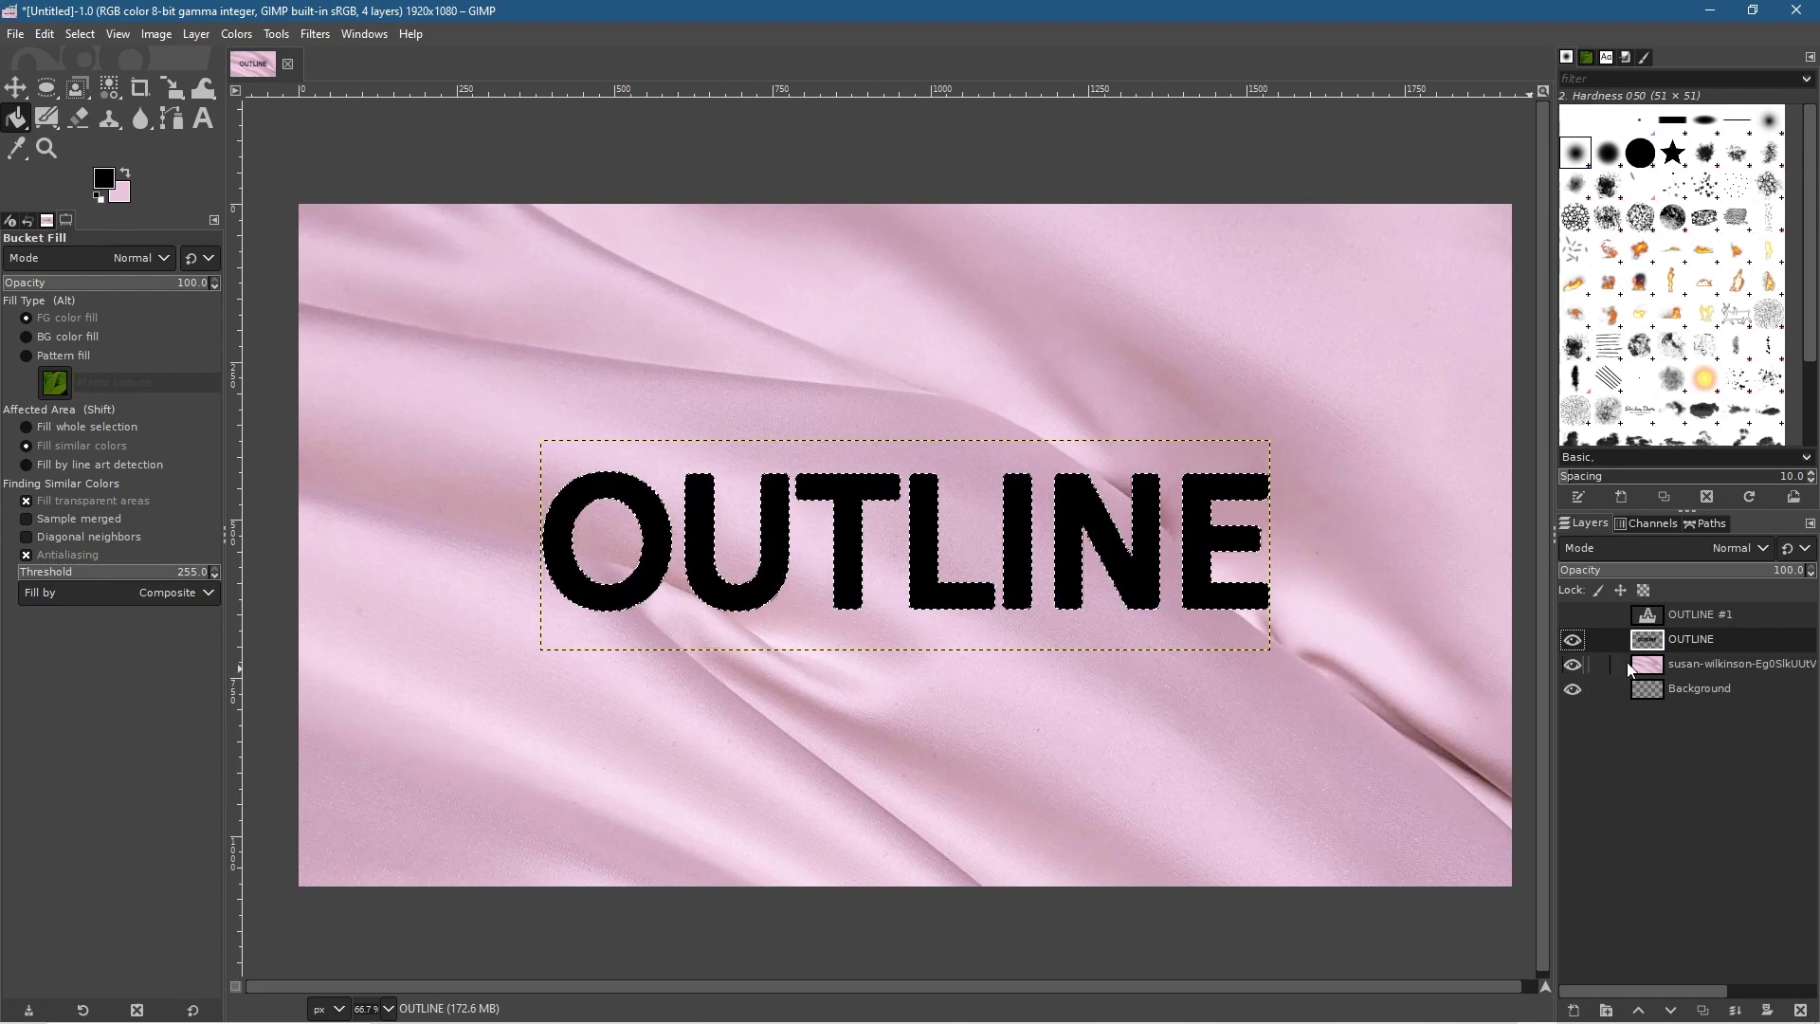
left_click(1574, 617)
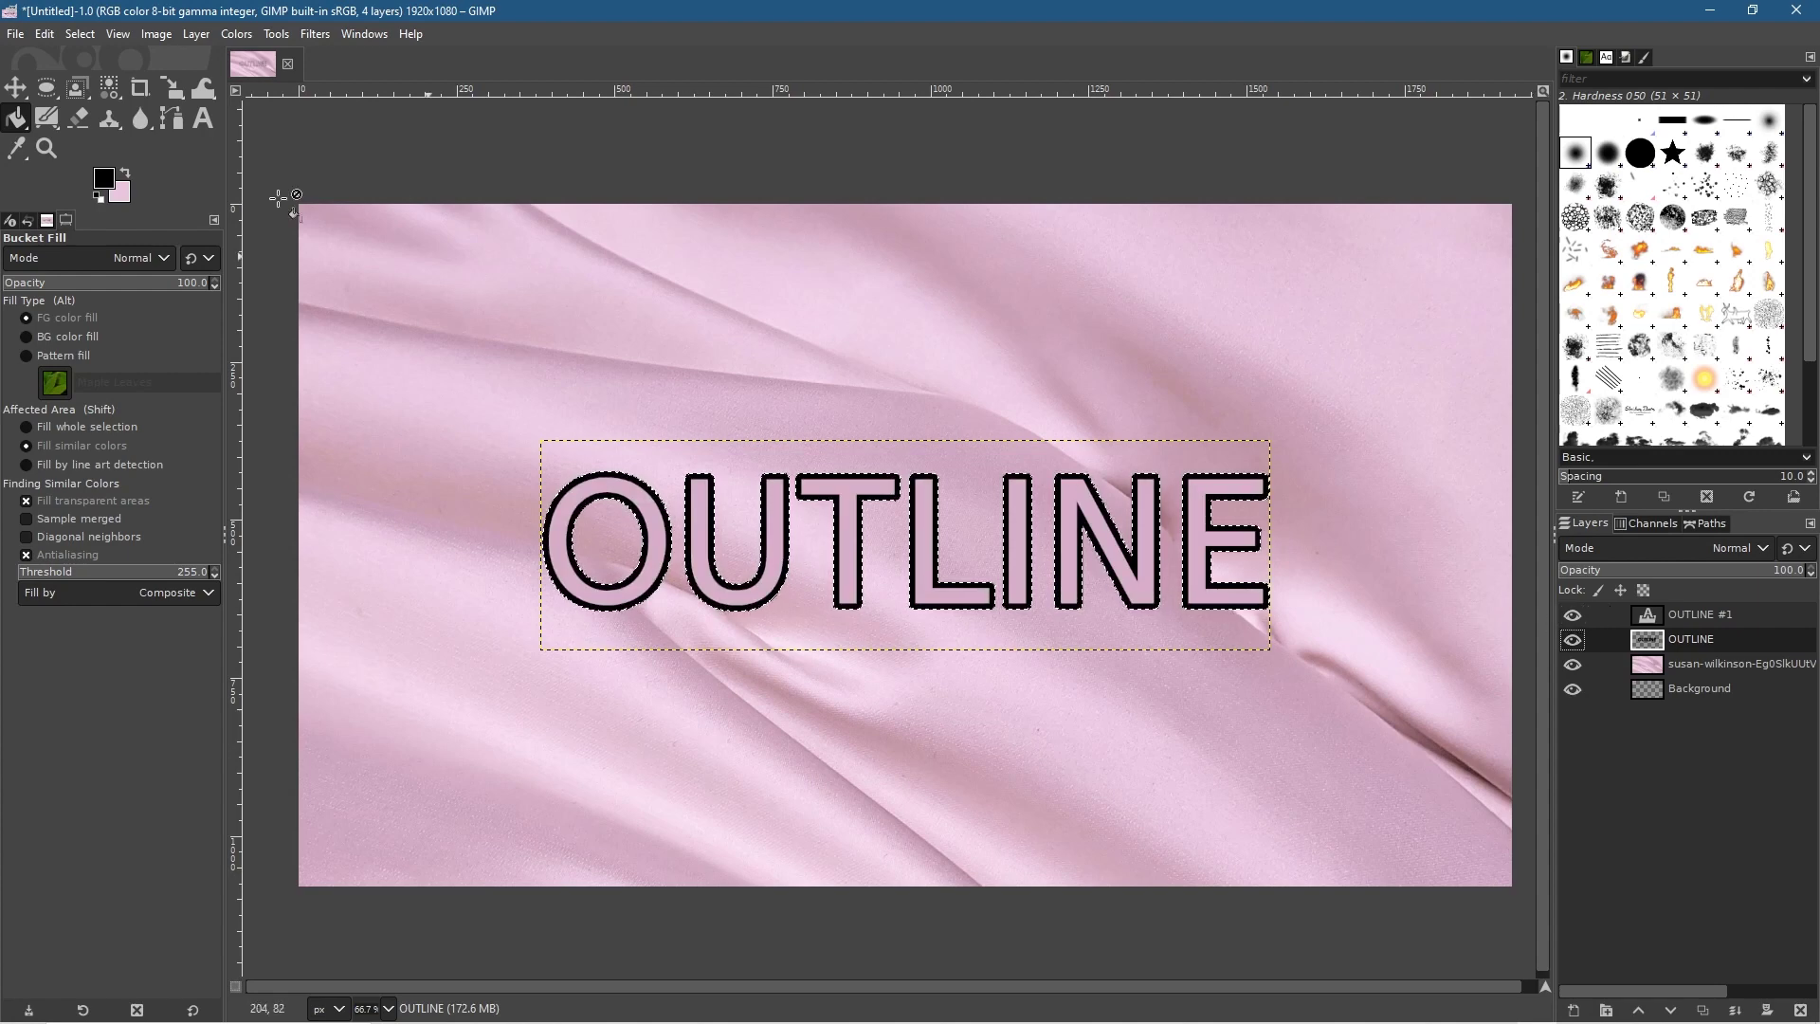
left_click(81, 35)
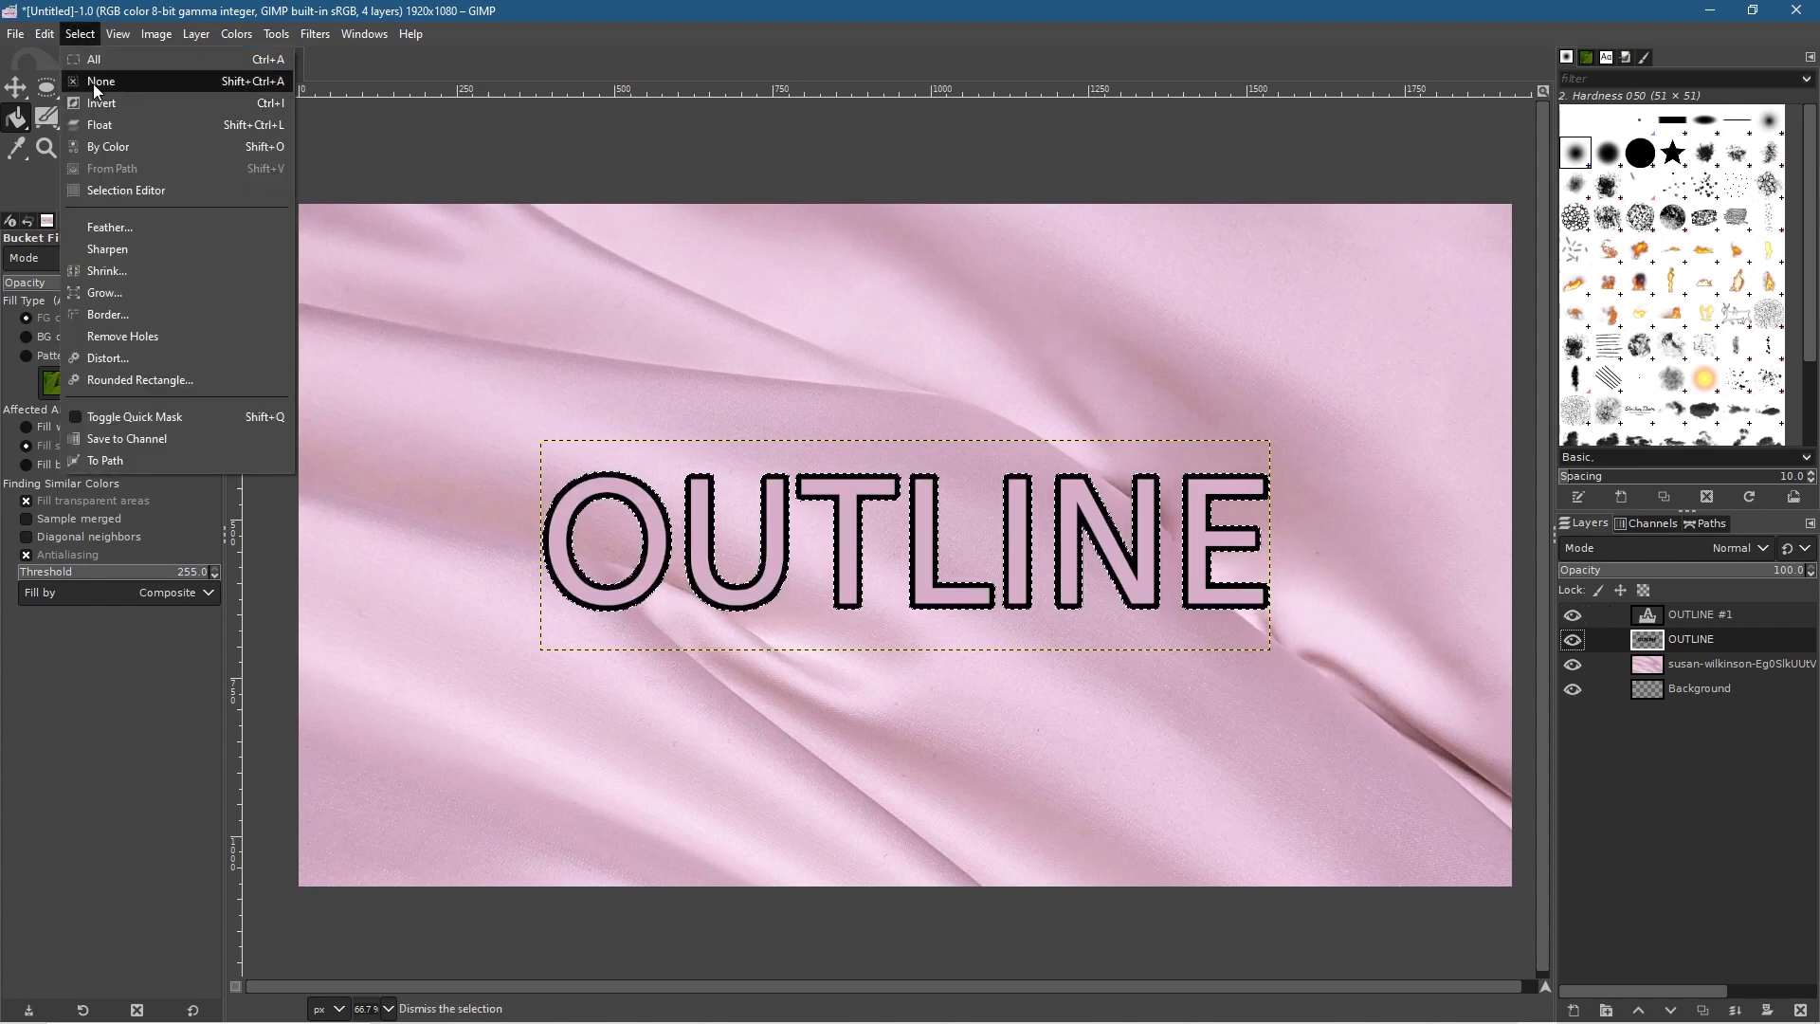
left_click(93, 84)
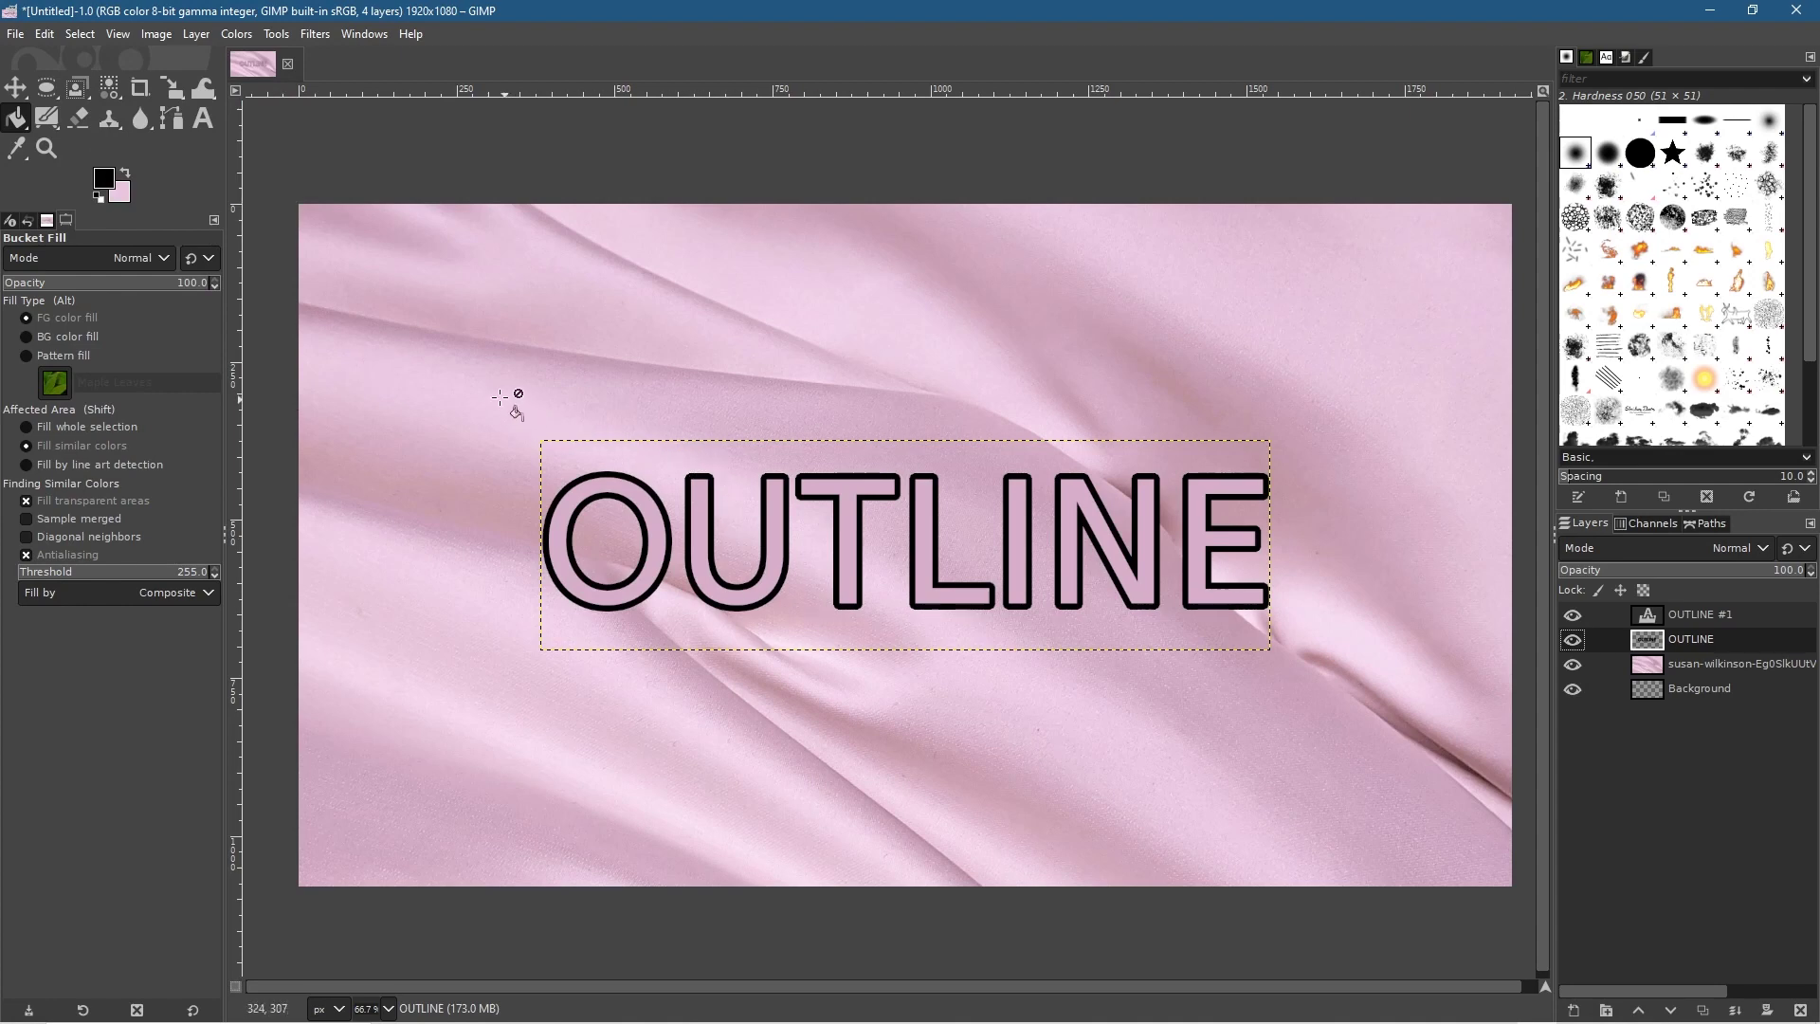
- Save the project as OUTLINE-01.xcf in the Desktop folder "How to outlne text in Gimp 2.10"
left_click(16, 37)
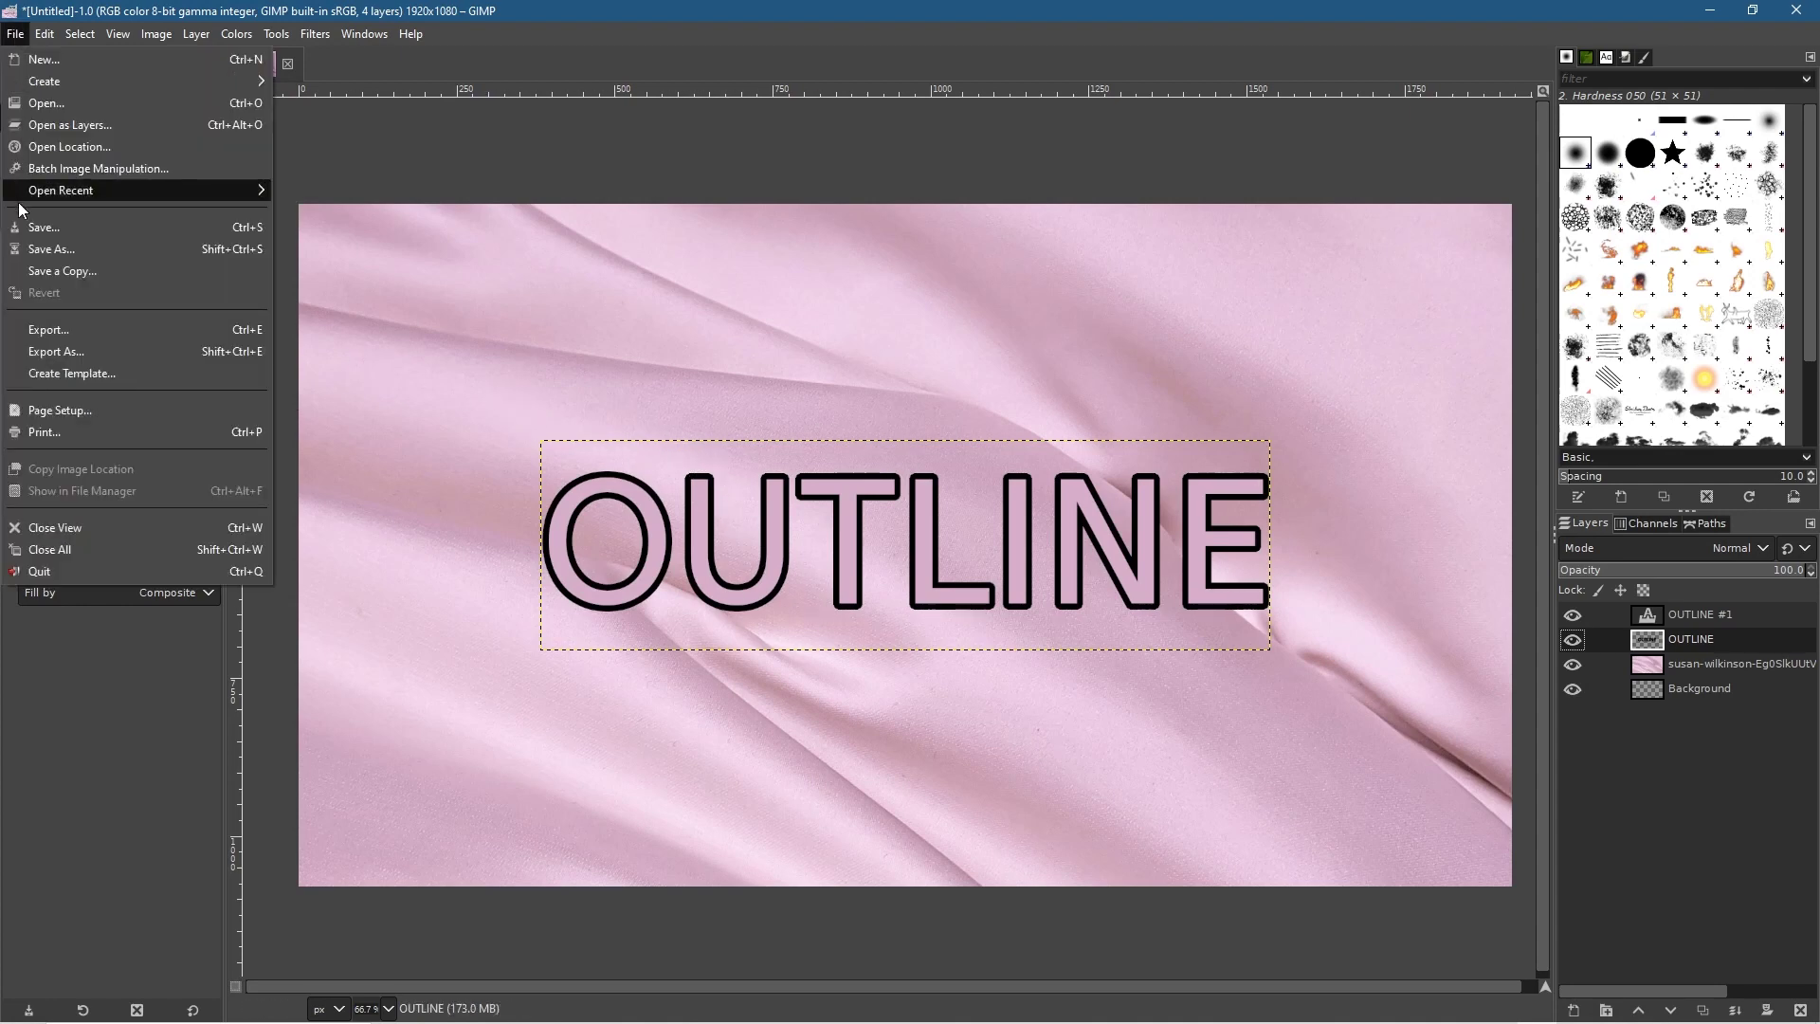
left_click(38, 248)
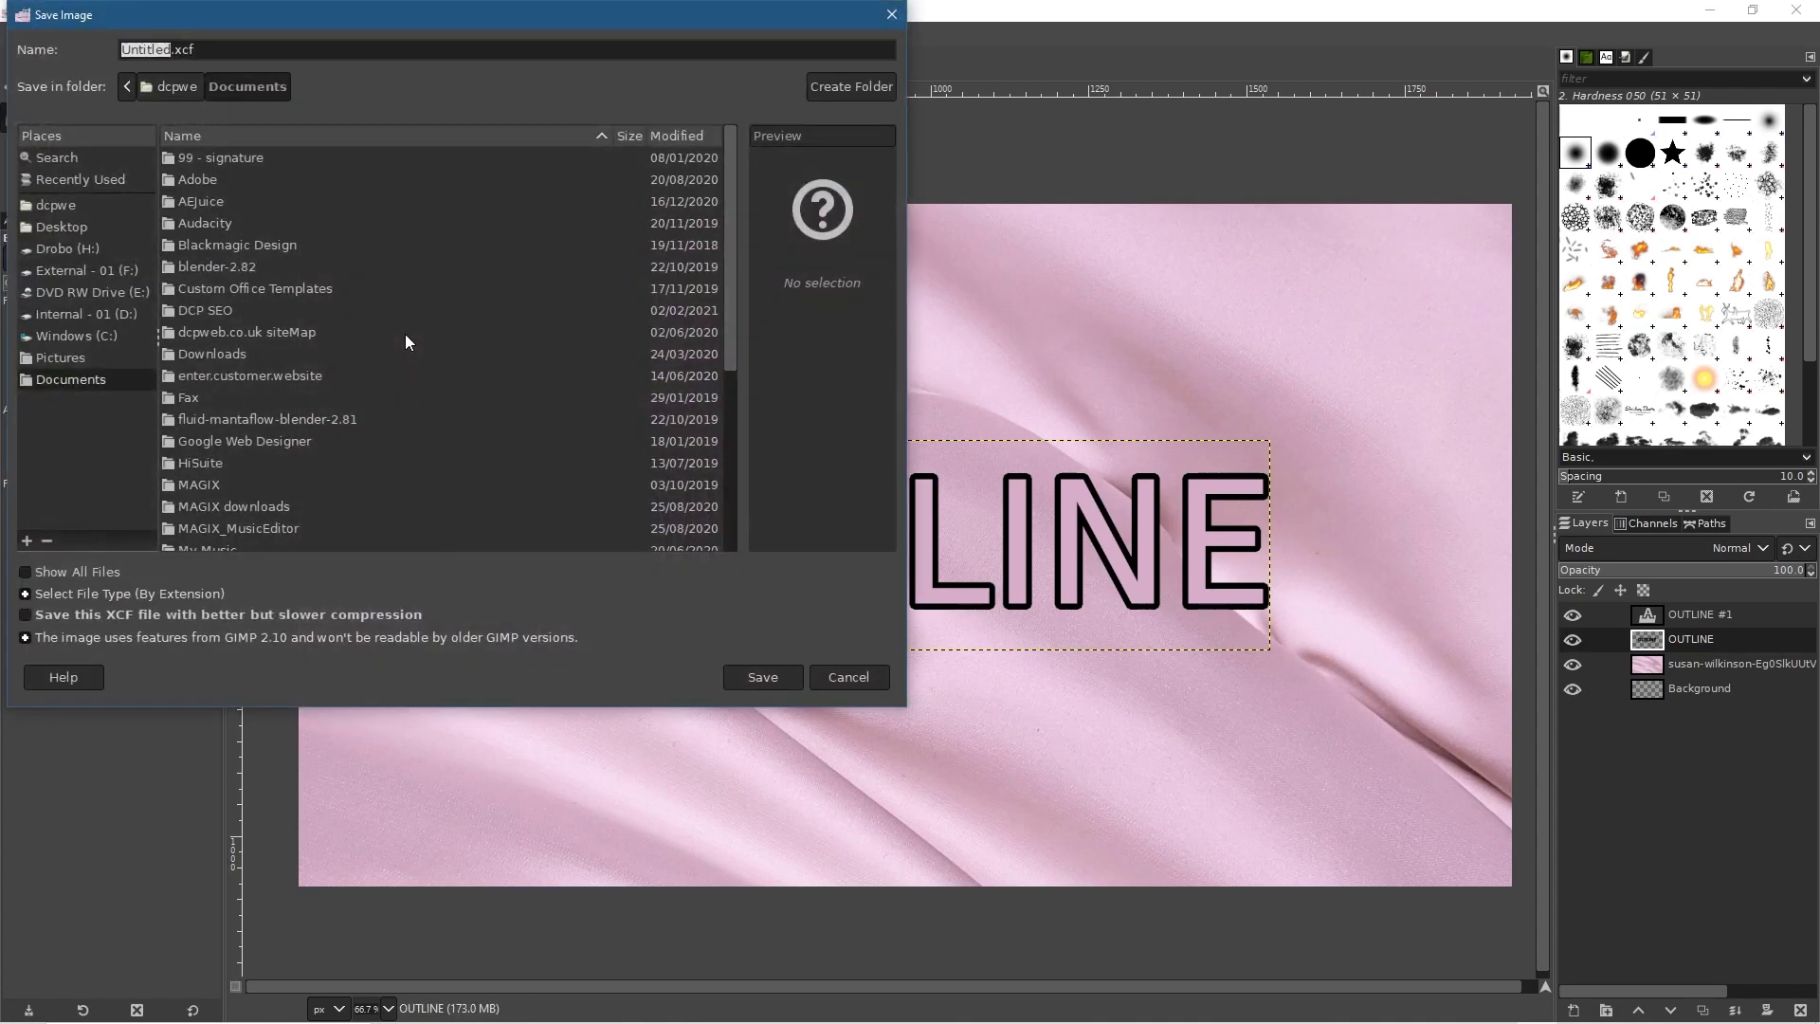
left_click(62, 227)
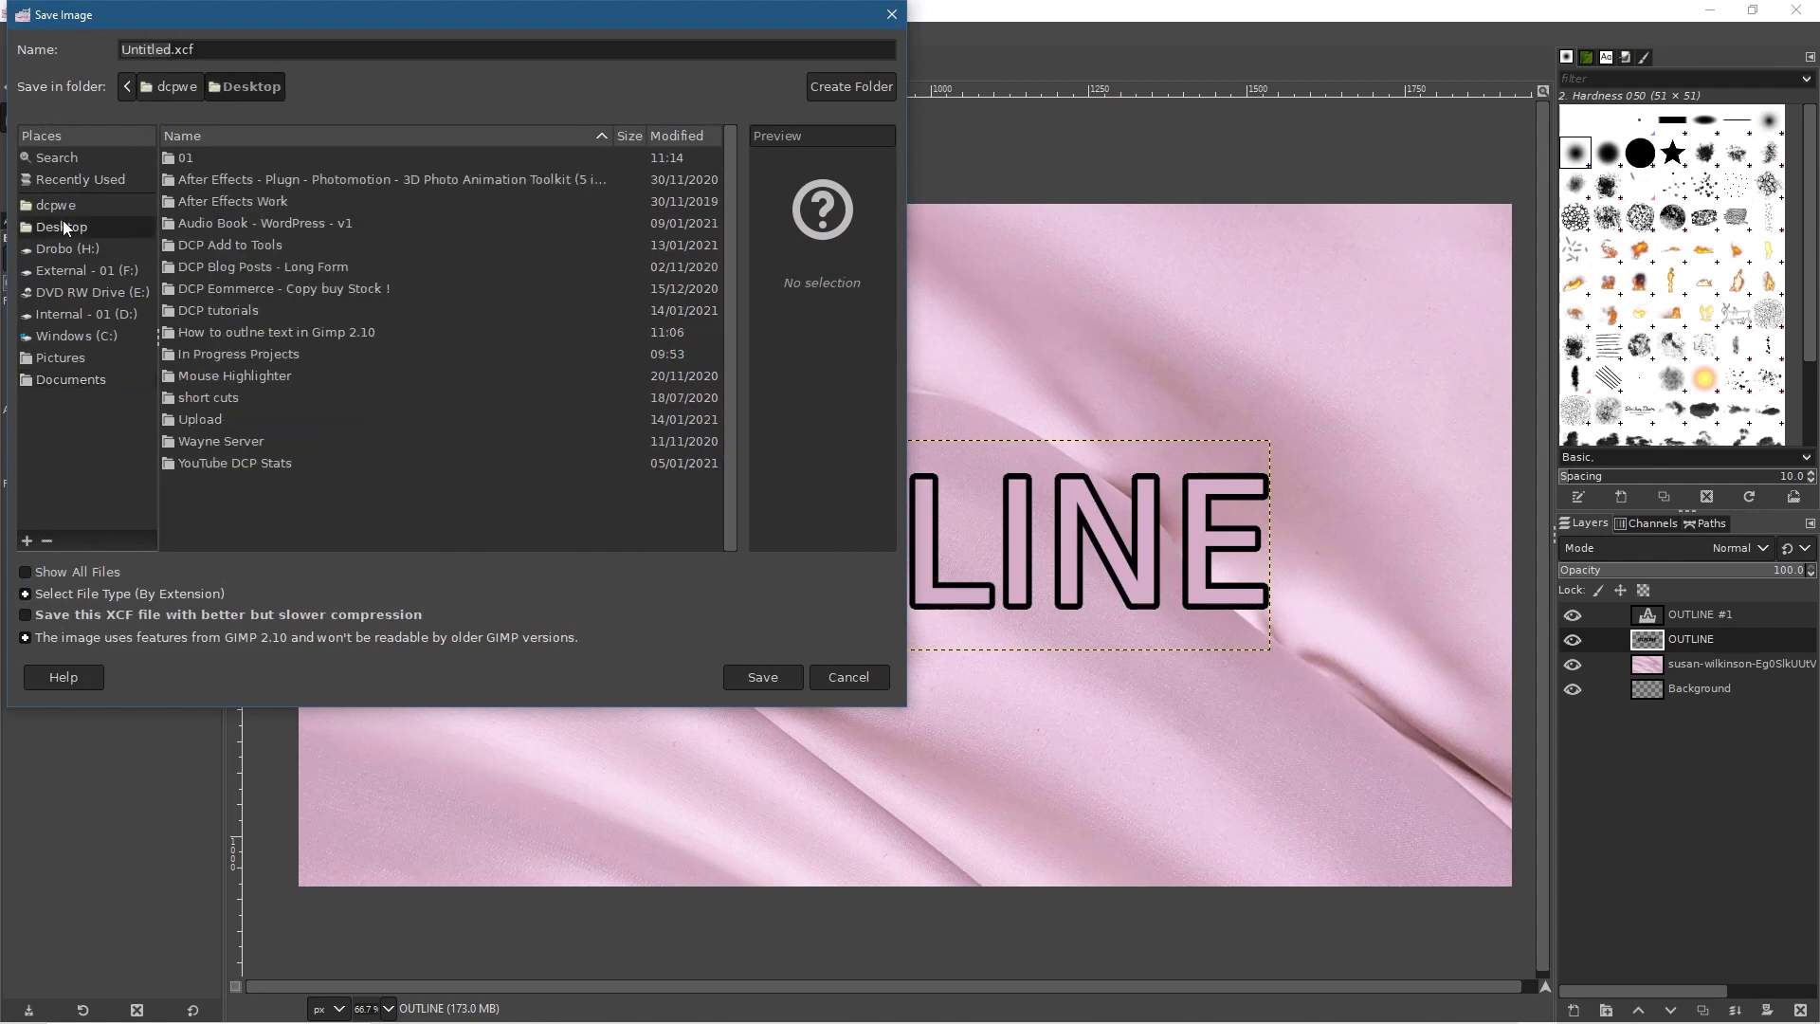
double_click(222, 330)
left_click(171, 49)
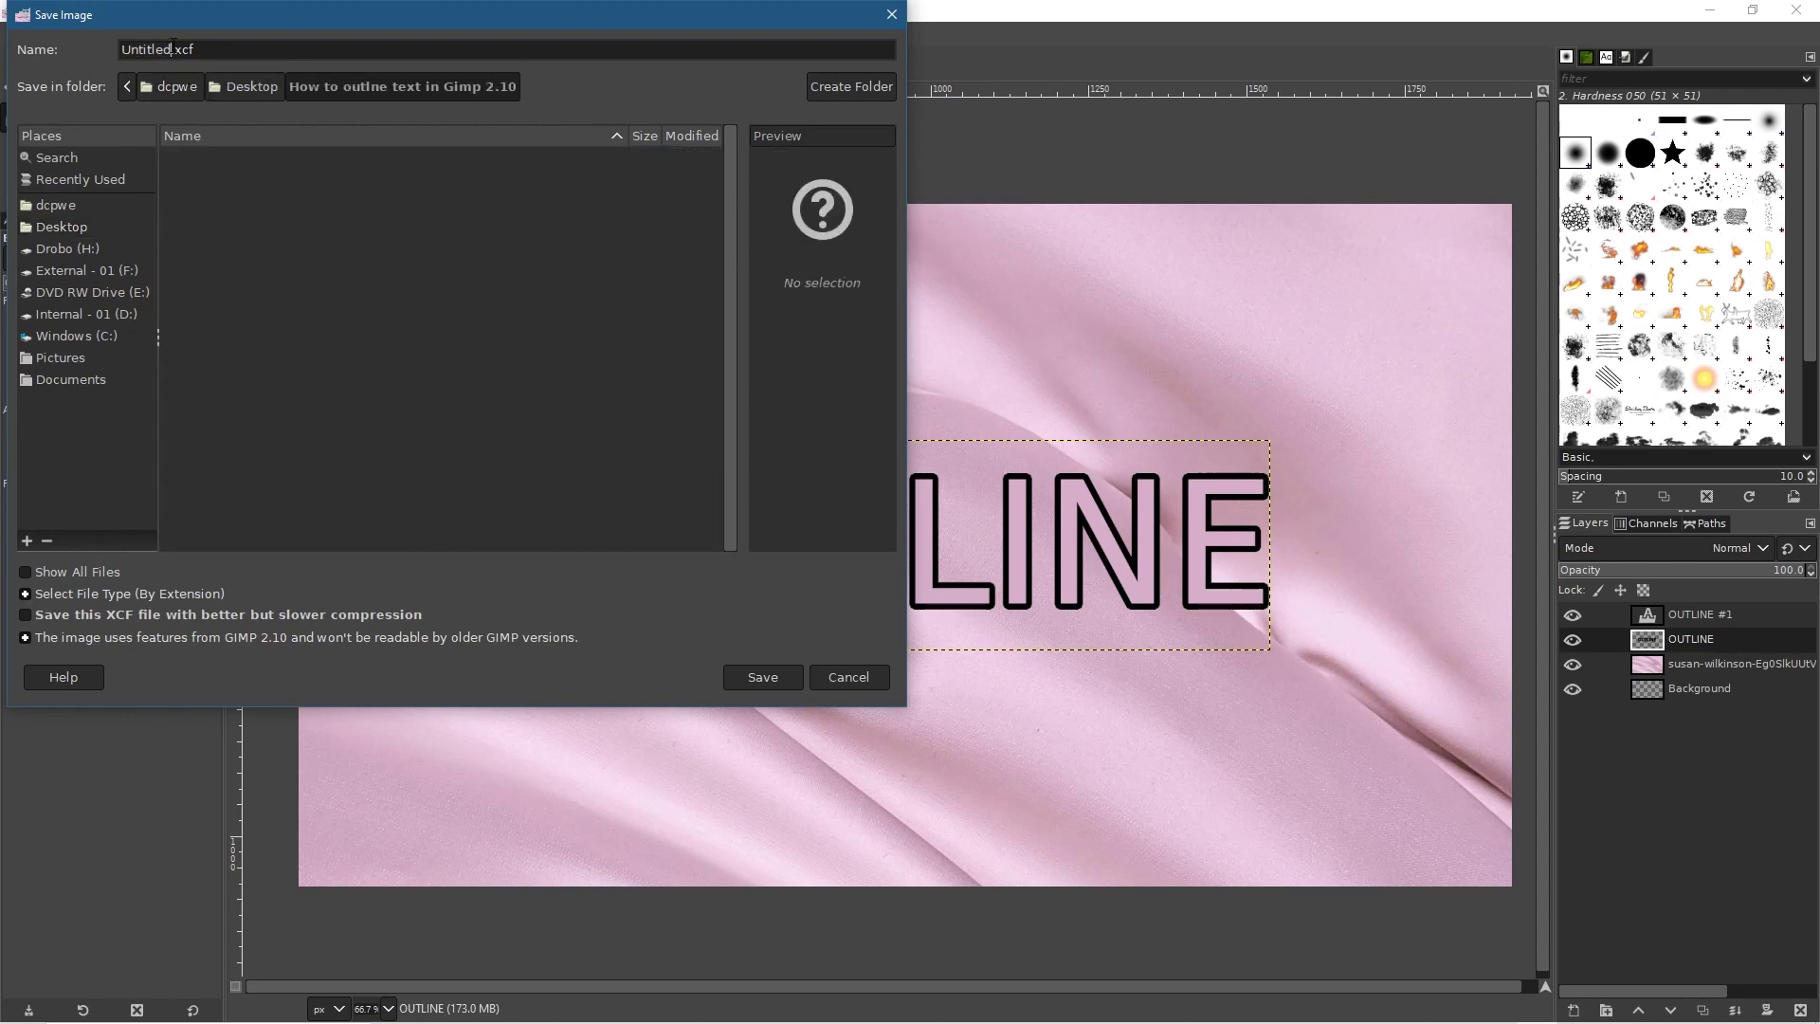
key("shift+Home")
type("OUTL")
left_click(779, 675)
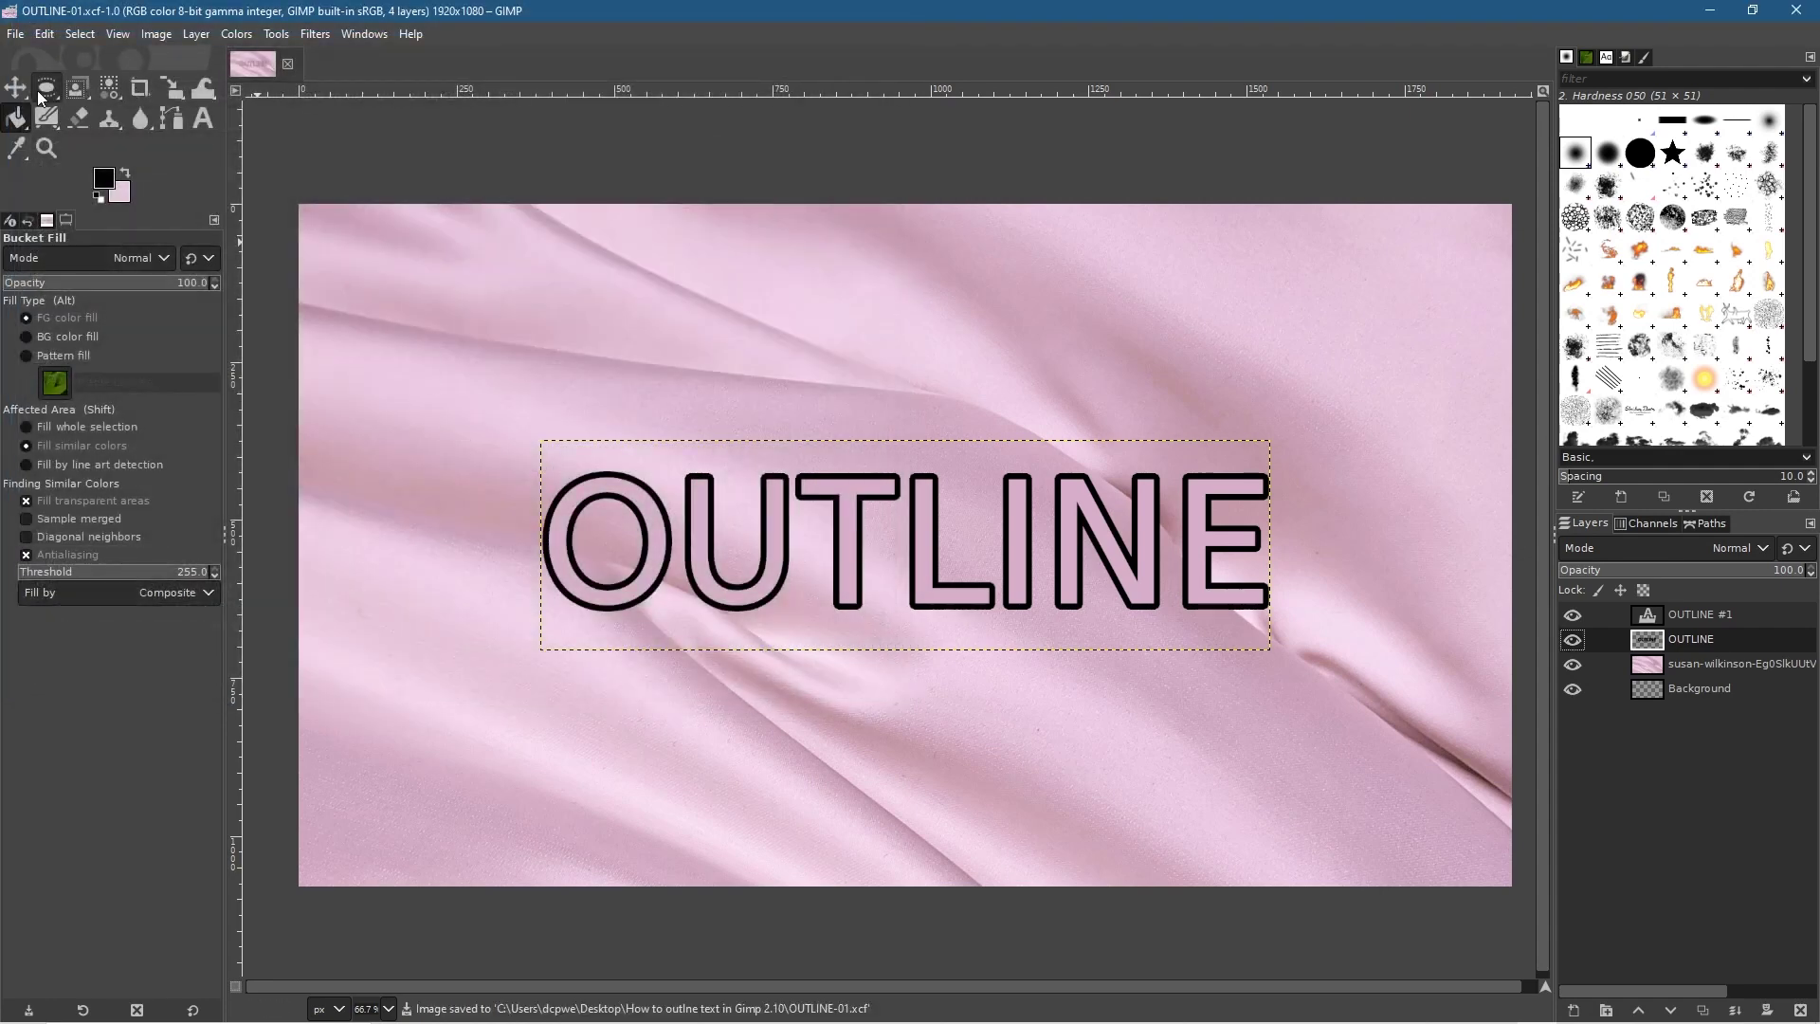
- Export the image as the JPEG file OUTLINE-01.jpg with quality 90 into the same folder
left_click(15, 33)
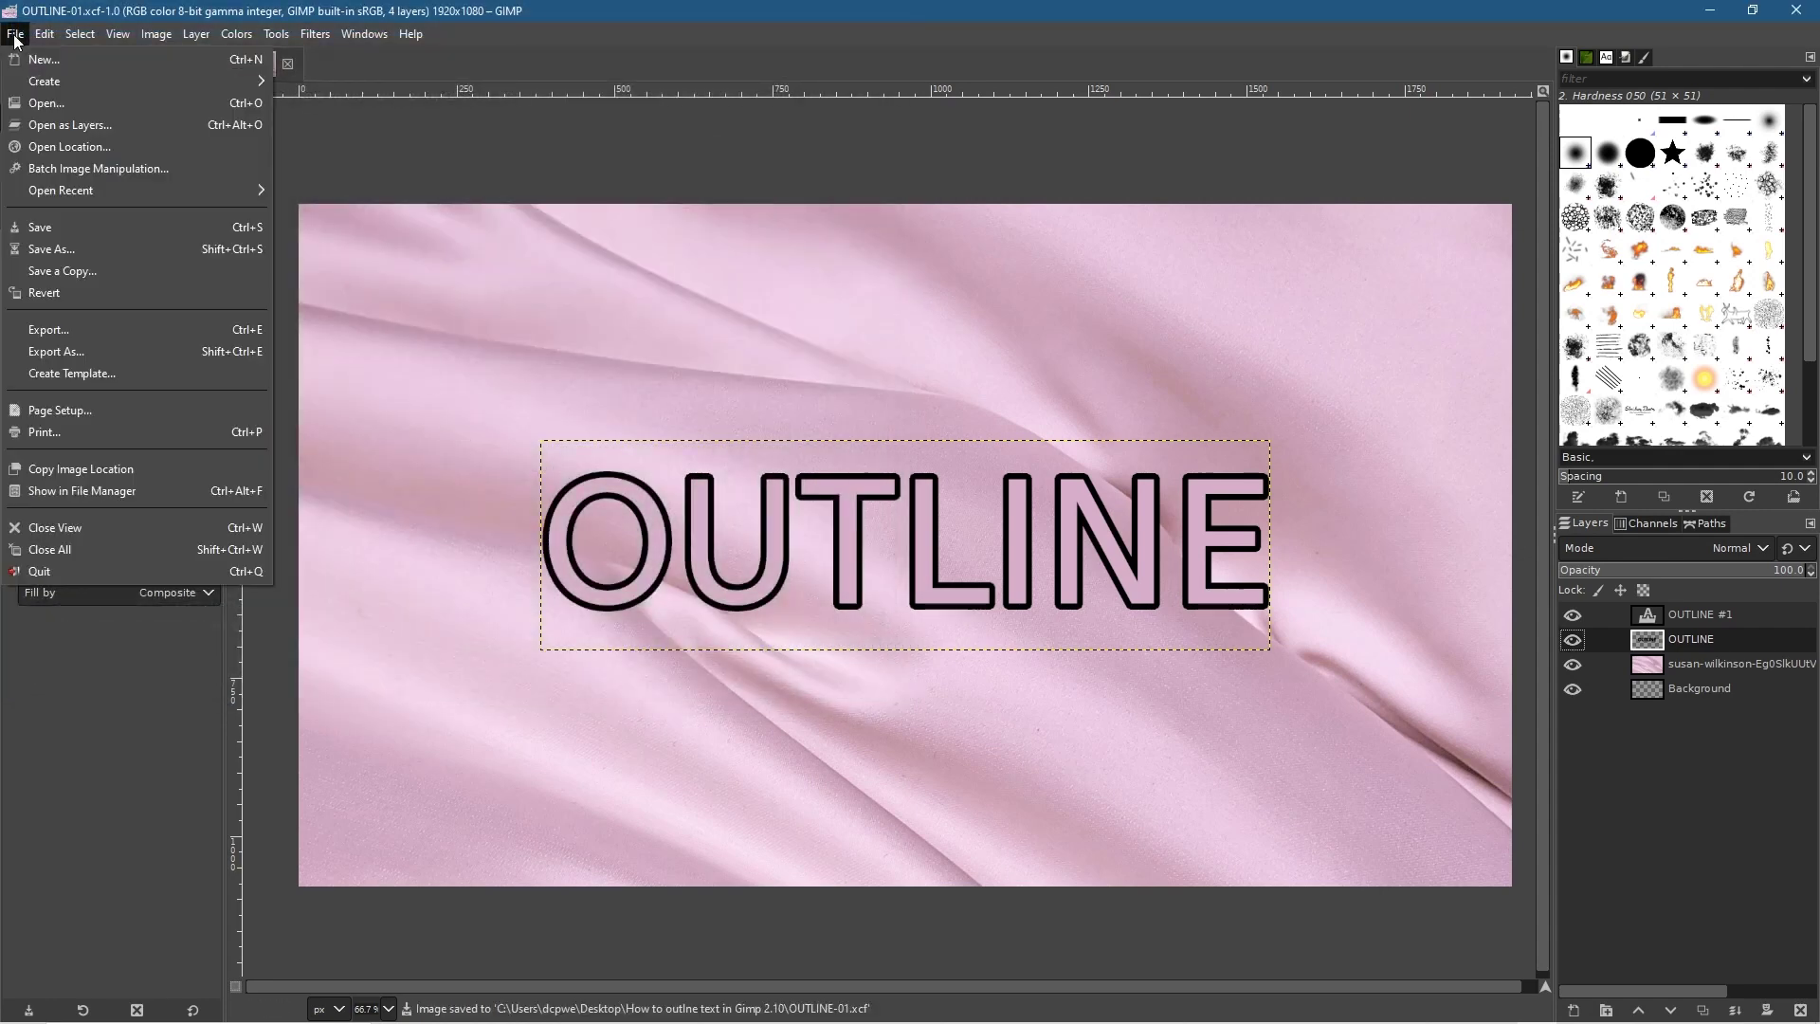
left_click(71, 350)
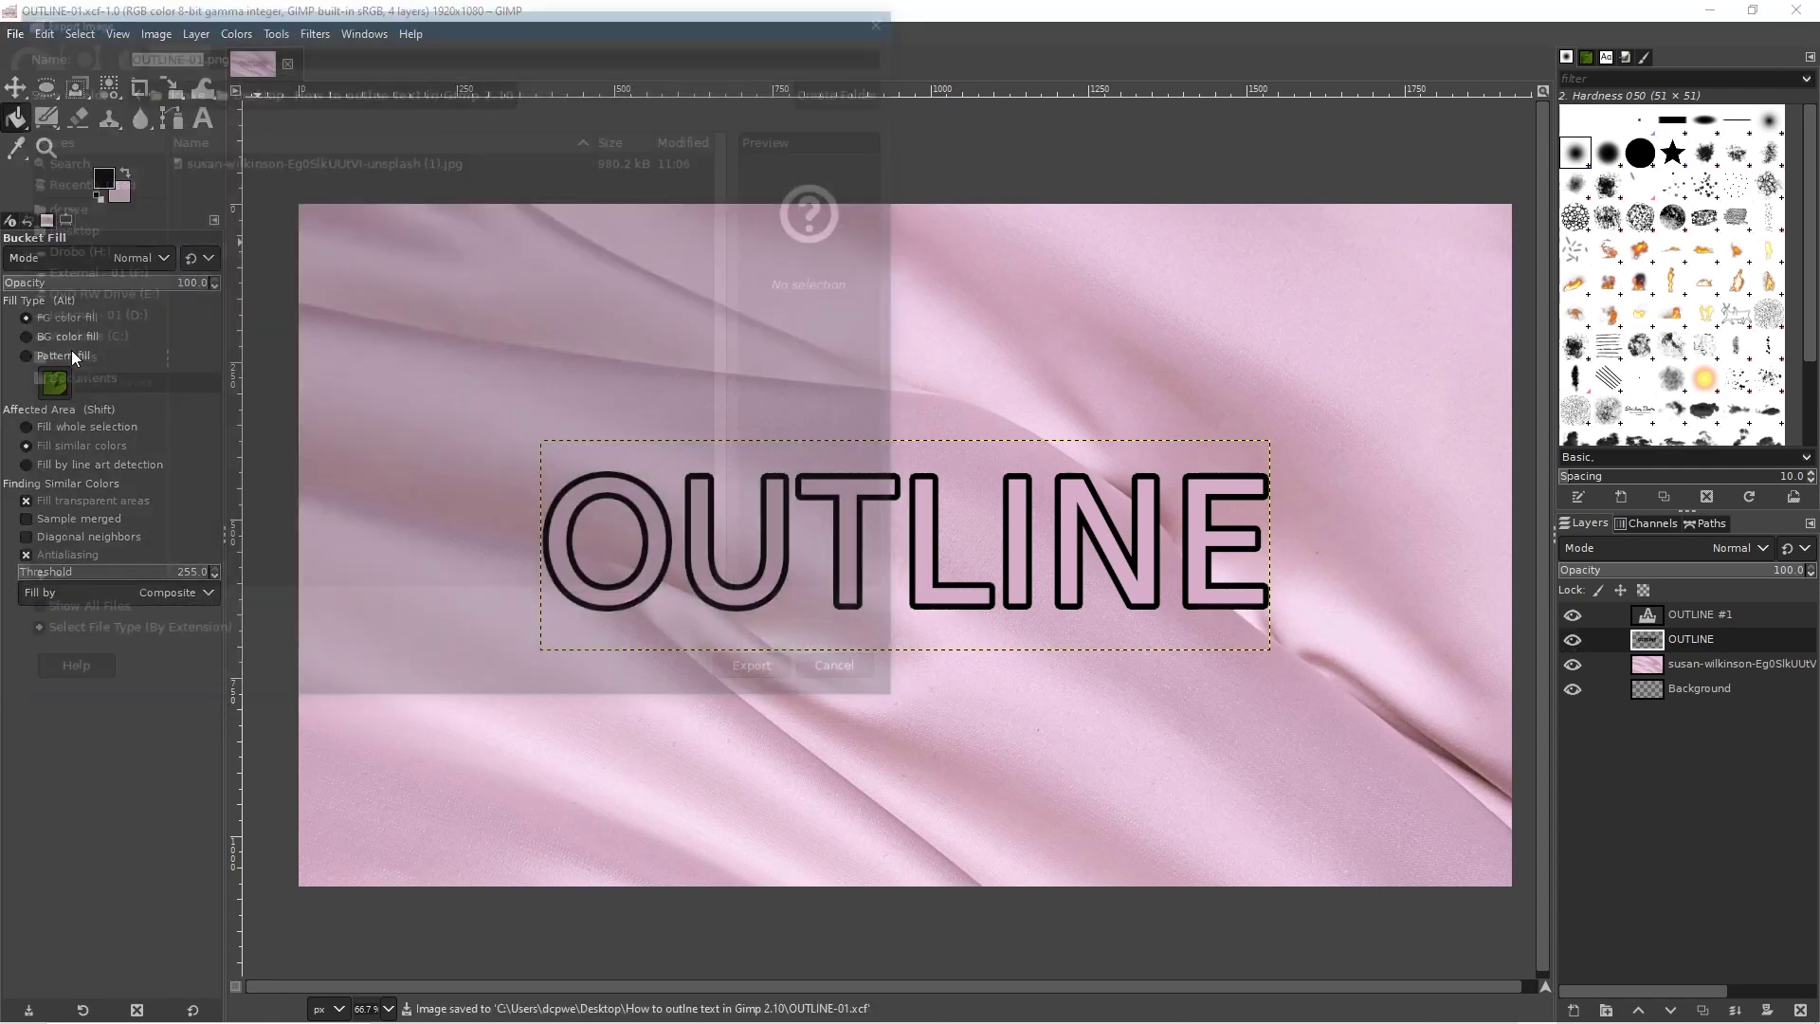
left_click(104, 639)
scroll(120, 576, "down", 5)
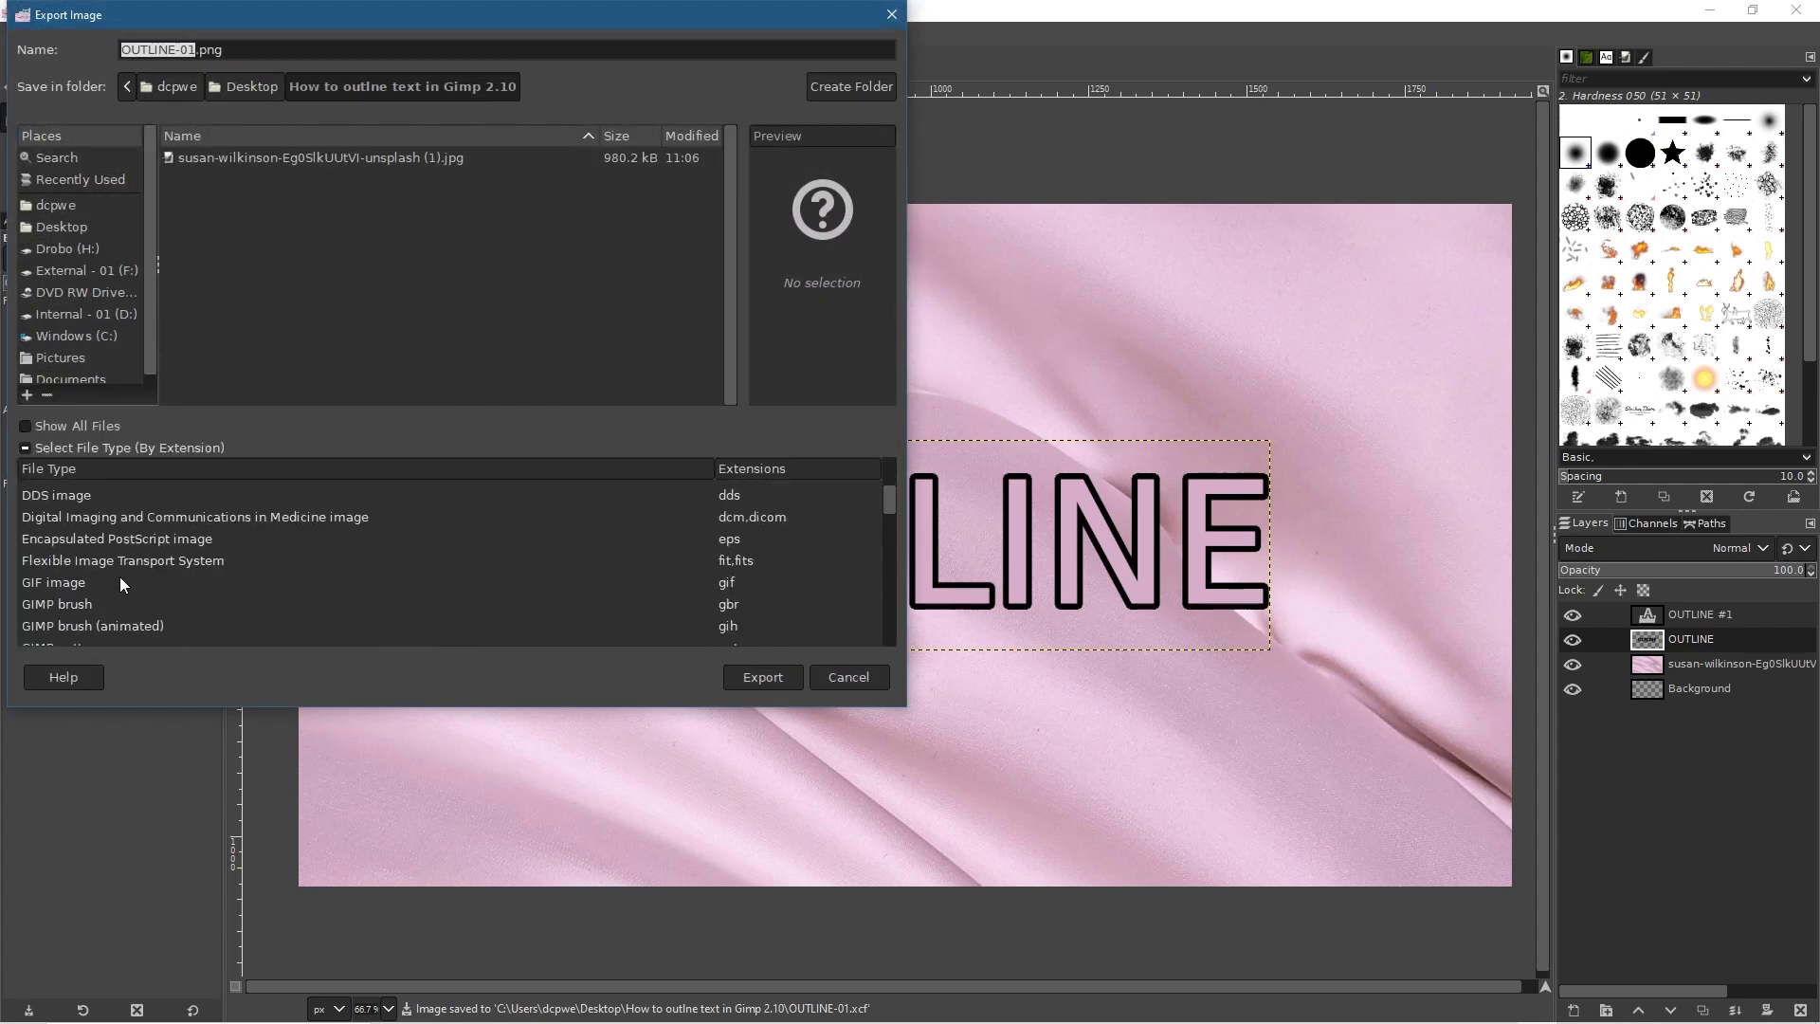
left_click(89, 611)
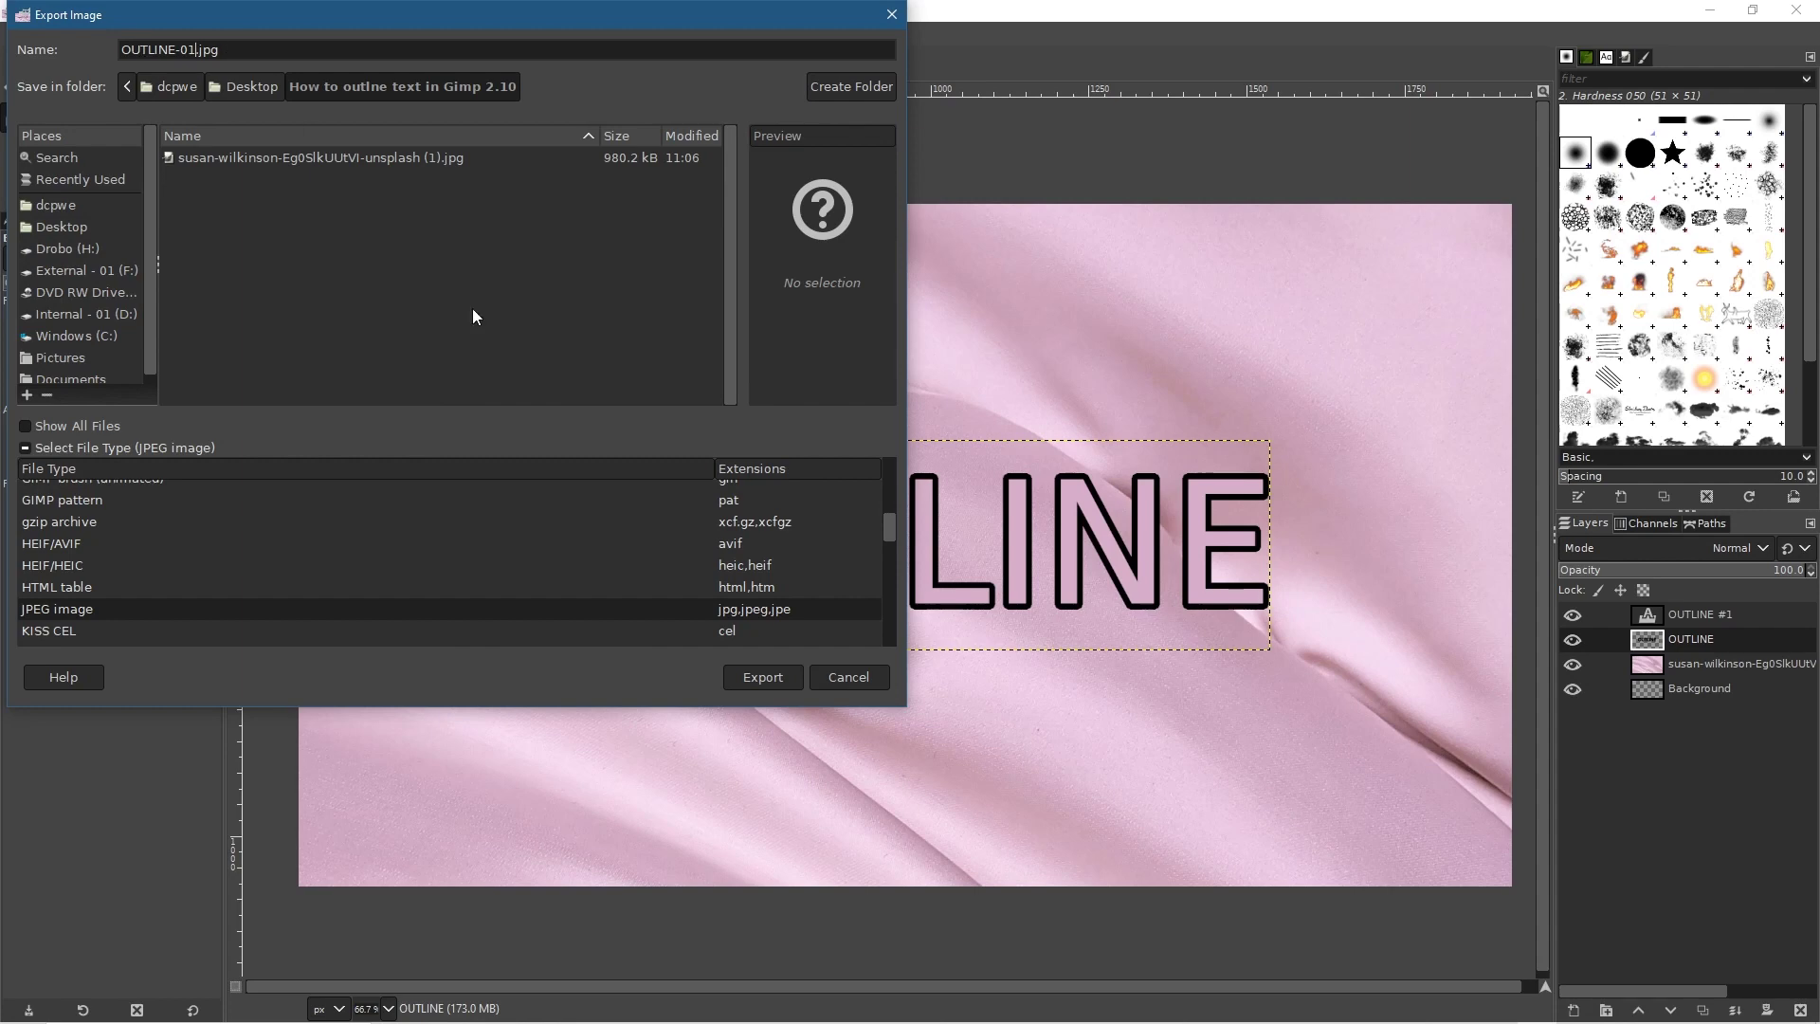
left_click(763, 677)
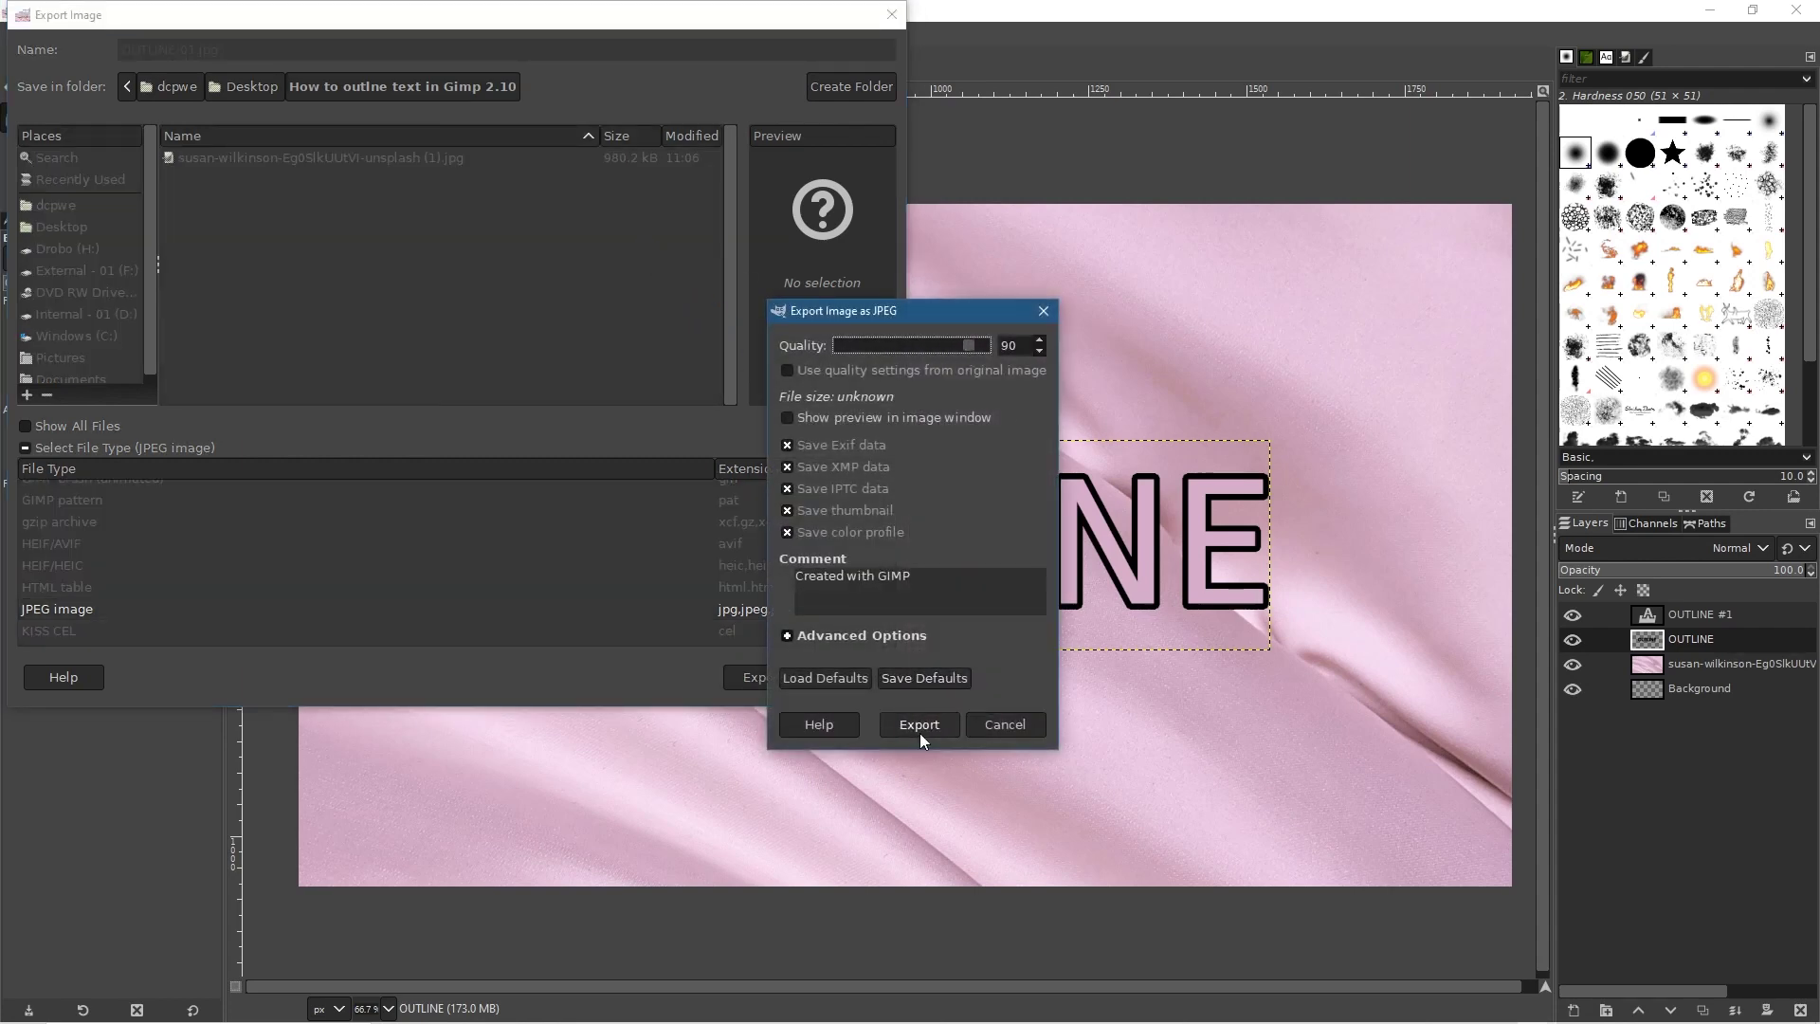
left_click(925, 724)
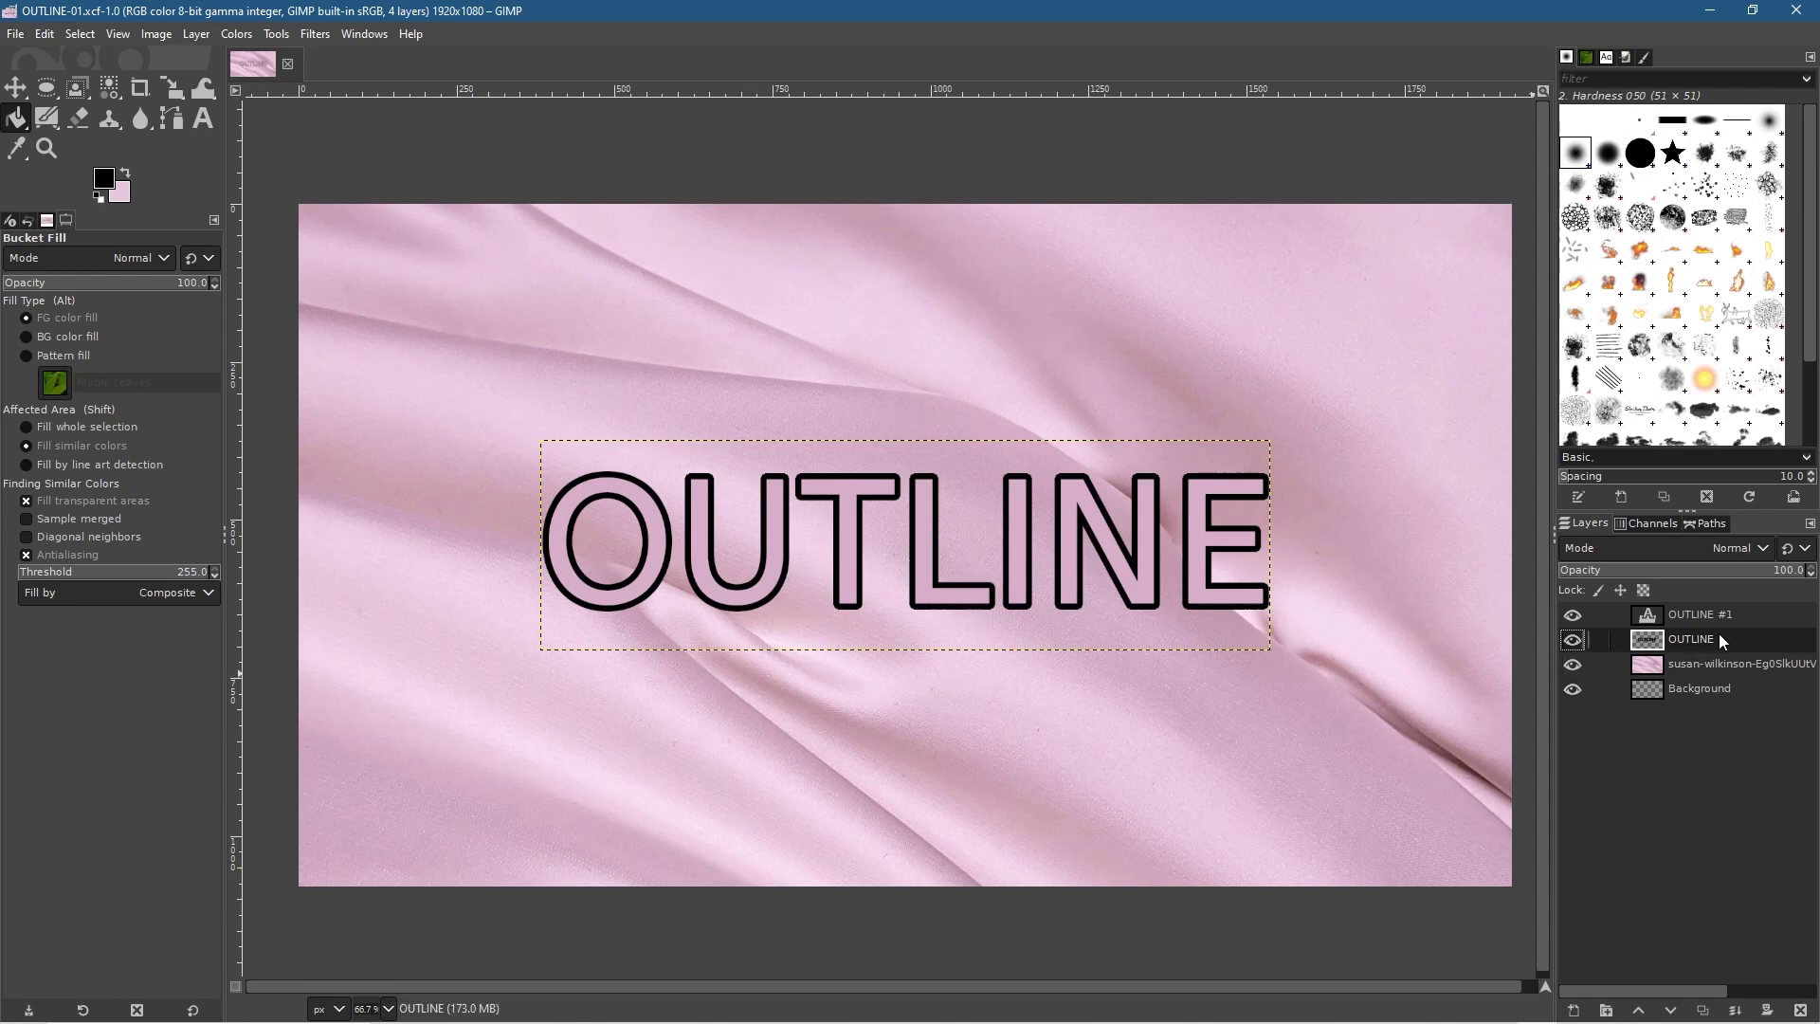
- Rename the black-filled OUTLINE layer as "OUTLINE - BLACK"
double_click(1693, 639)
type("- b")
type("BLACK")
key("Return")
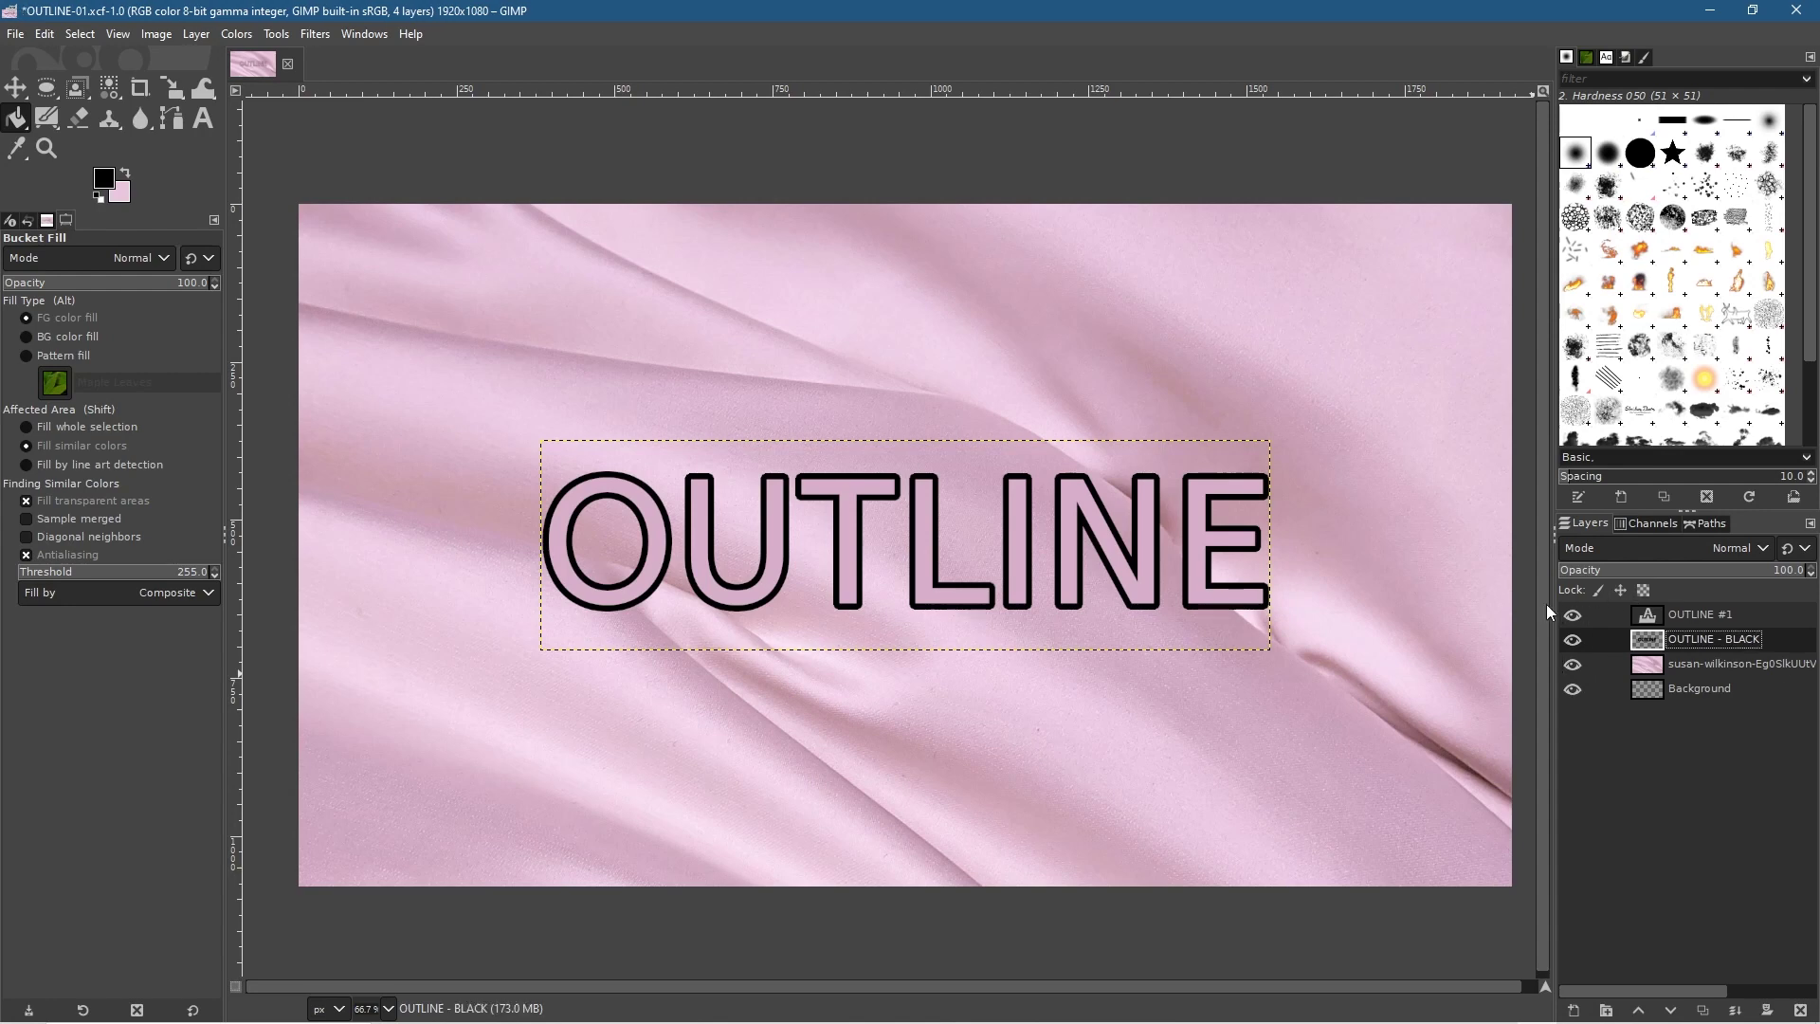
- Duplicate the OUTLINE - BLACK layer, then hide the original black layer and the OUTLINE #1 text layer
left_click(1573, 614)
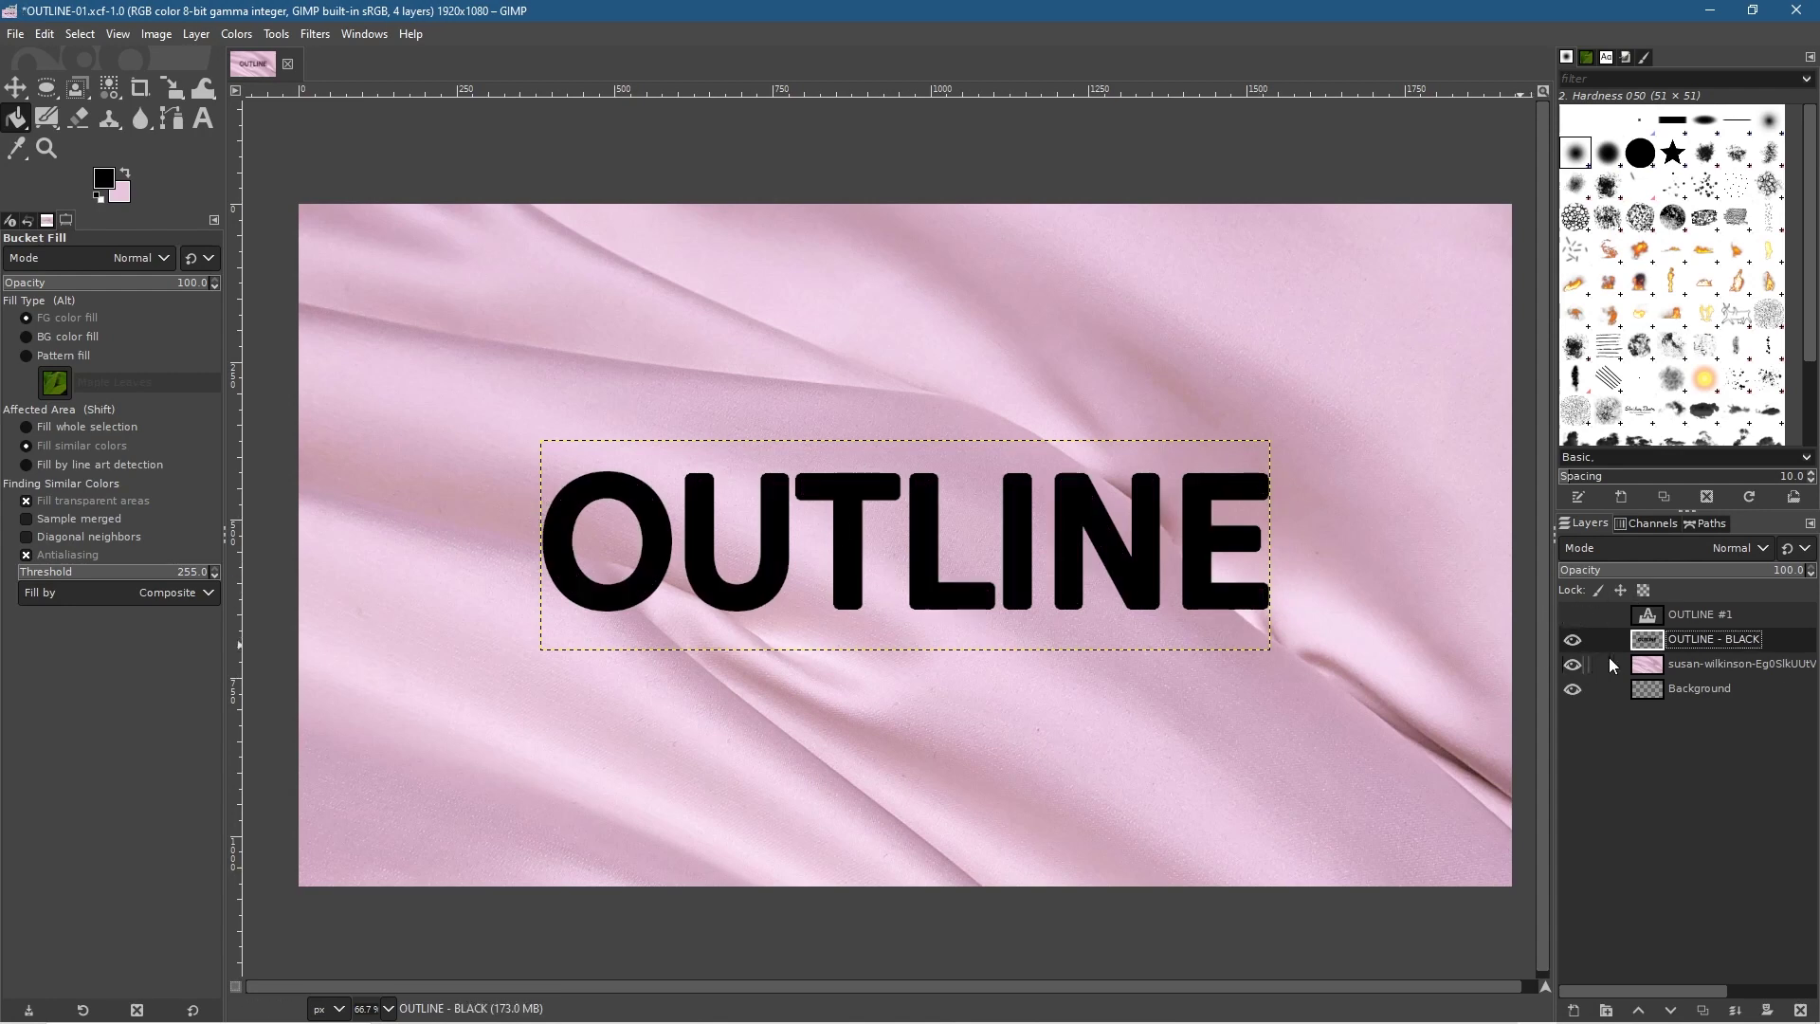
left_click(1573, 615)
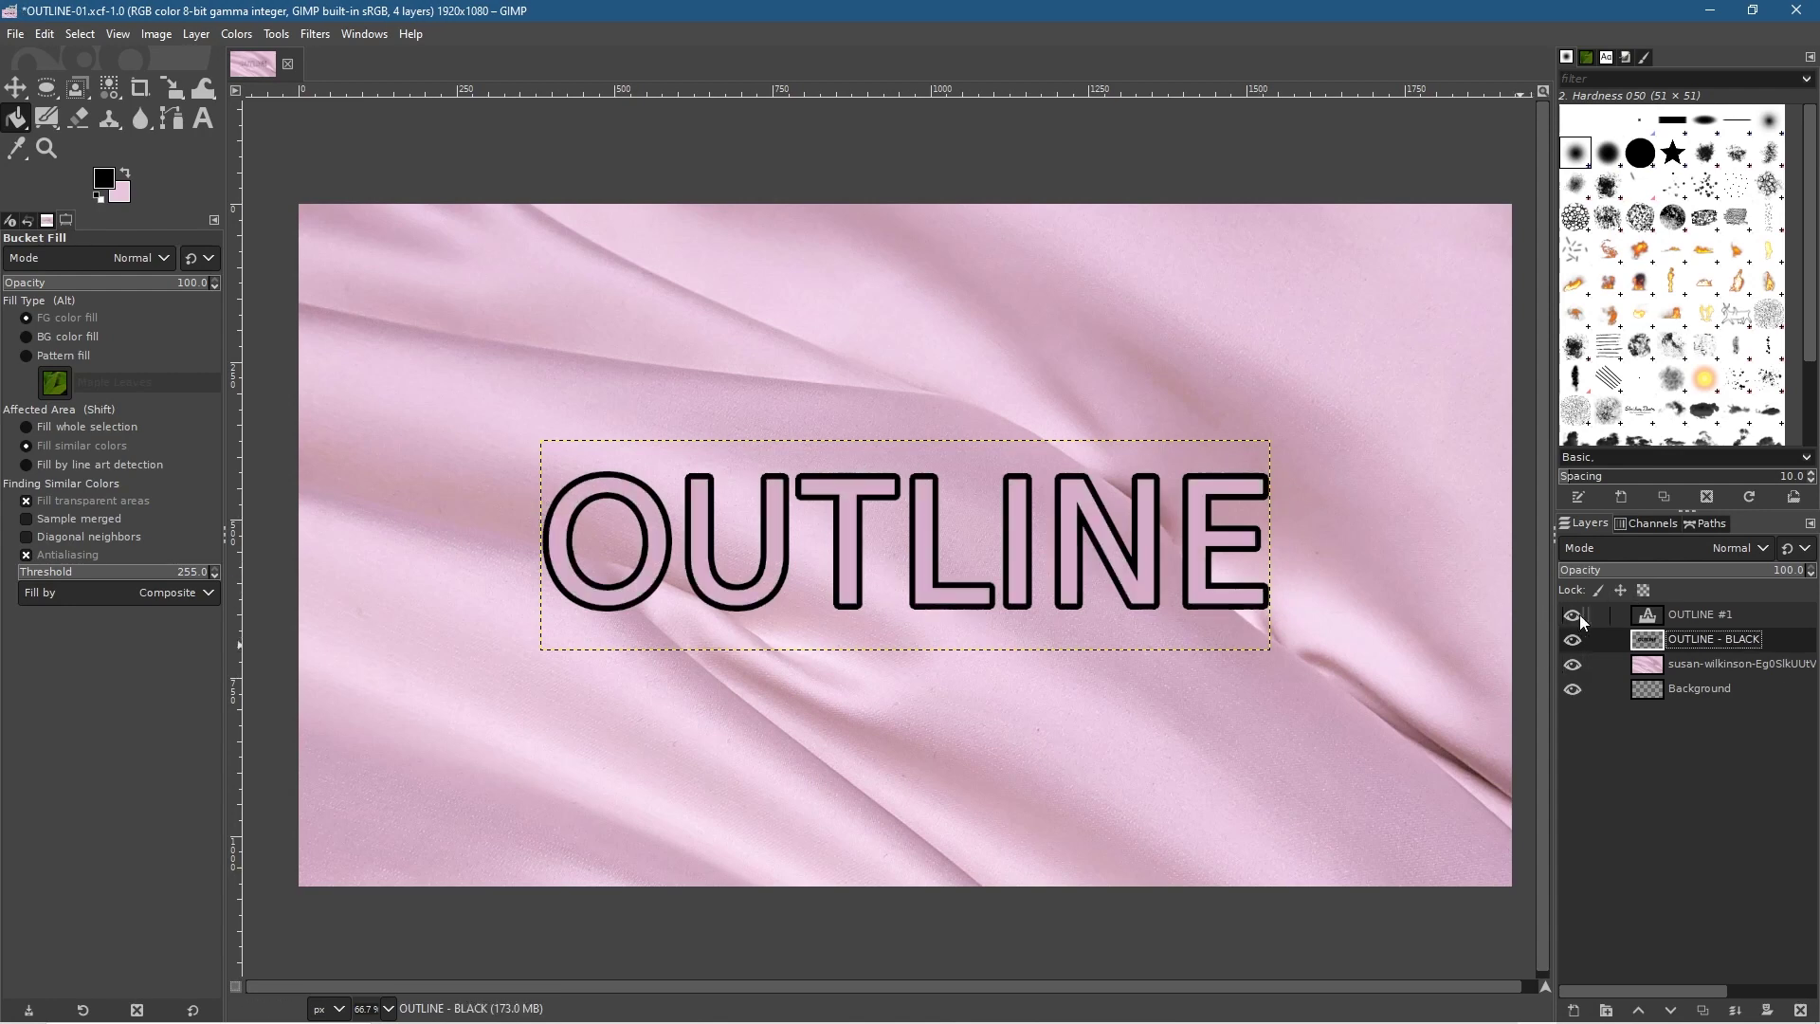
right_click(1675, 638)
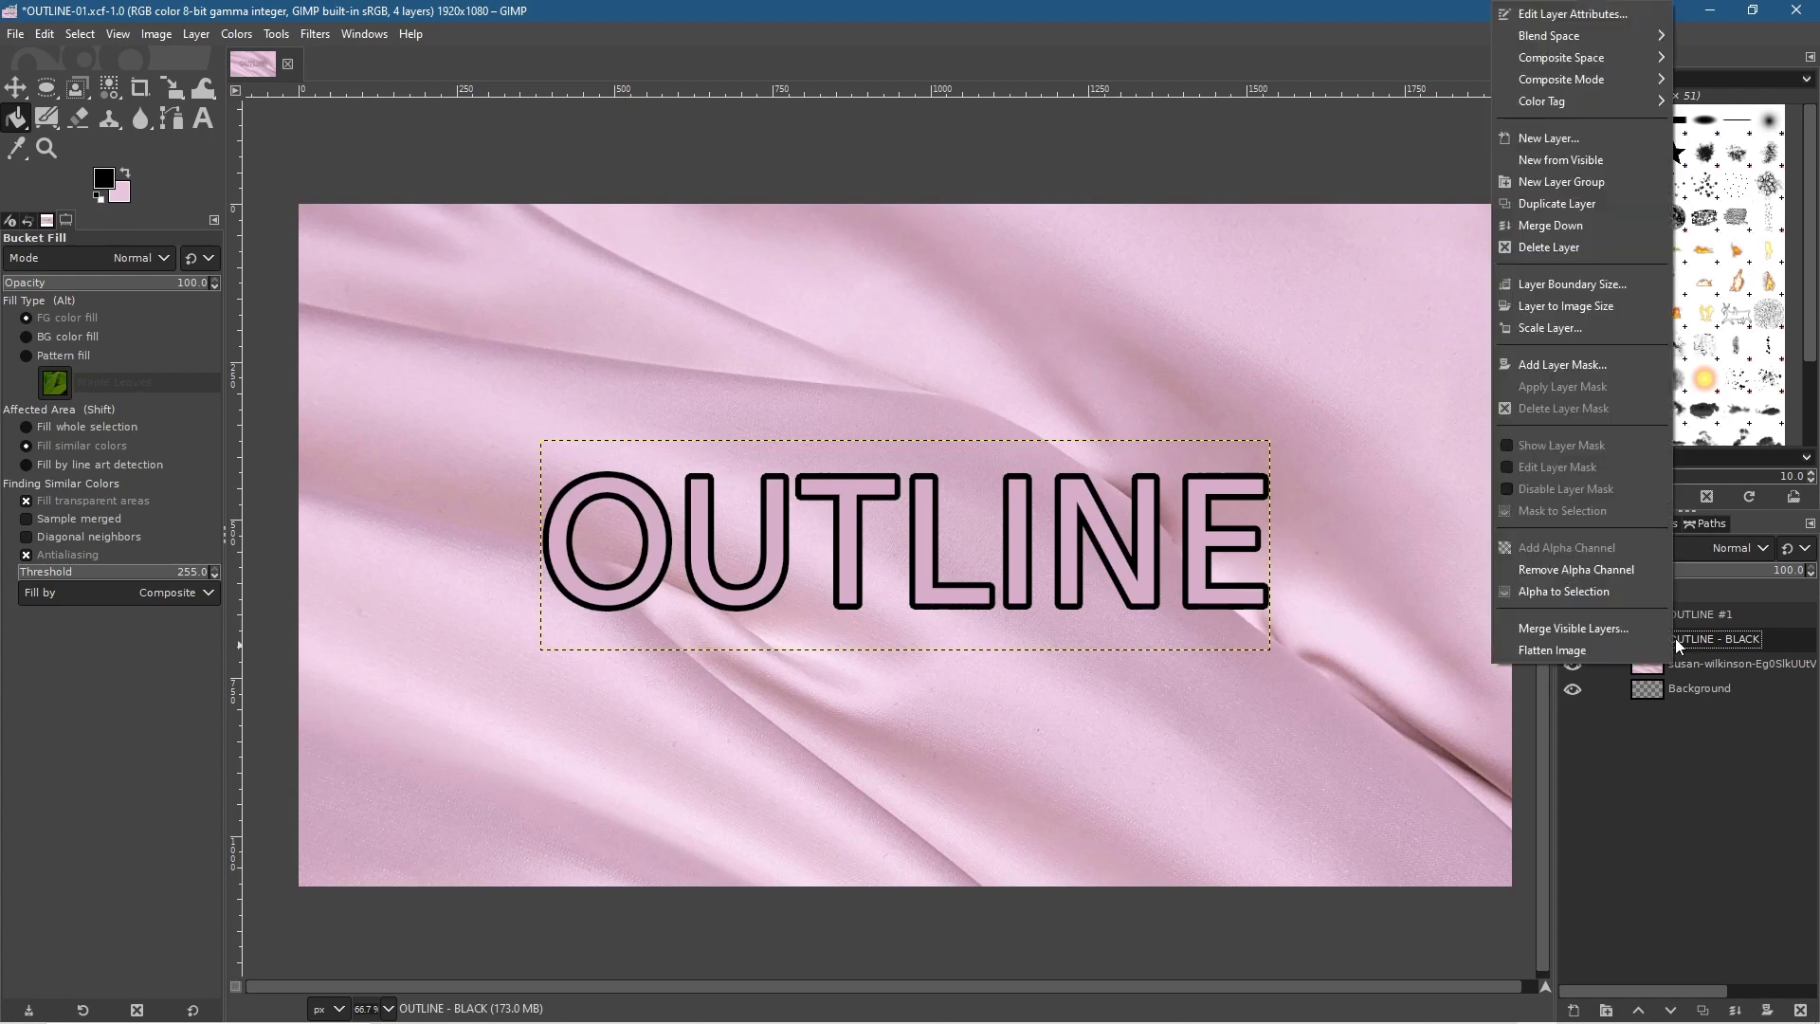
left_click(1545, 205)
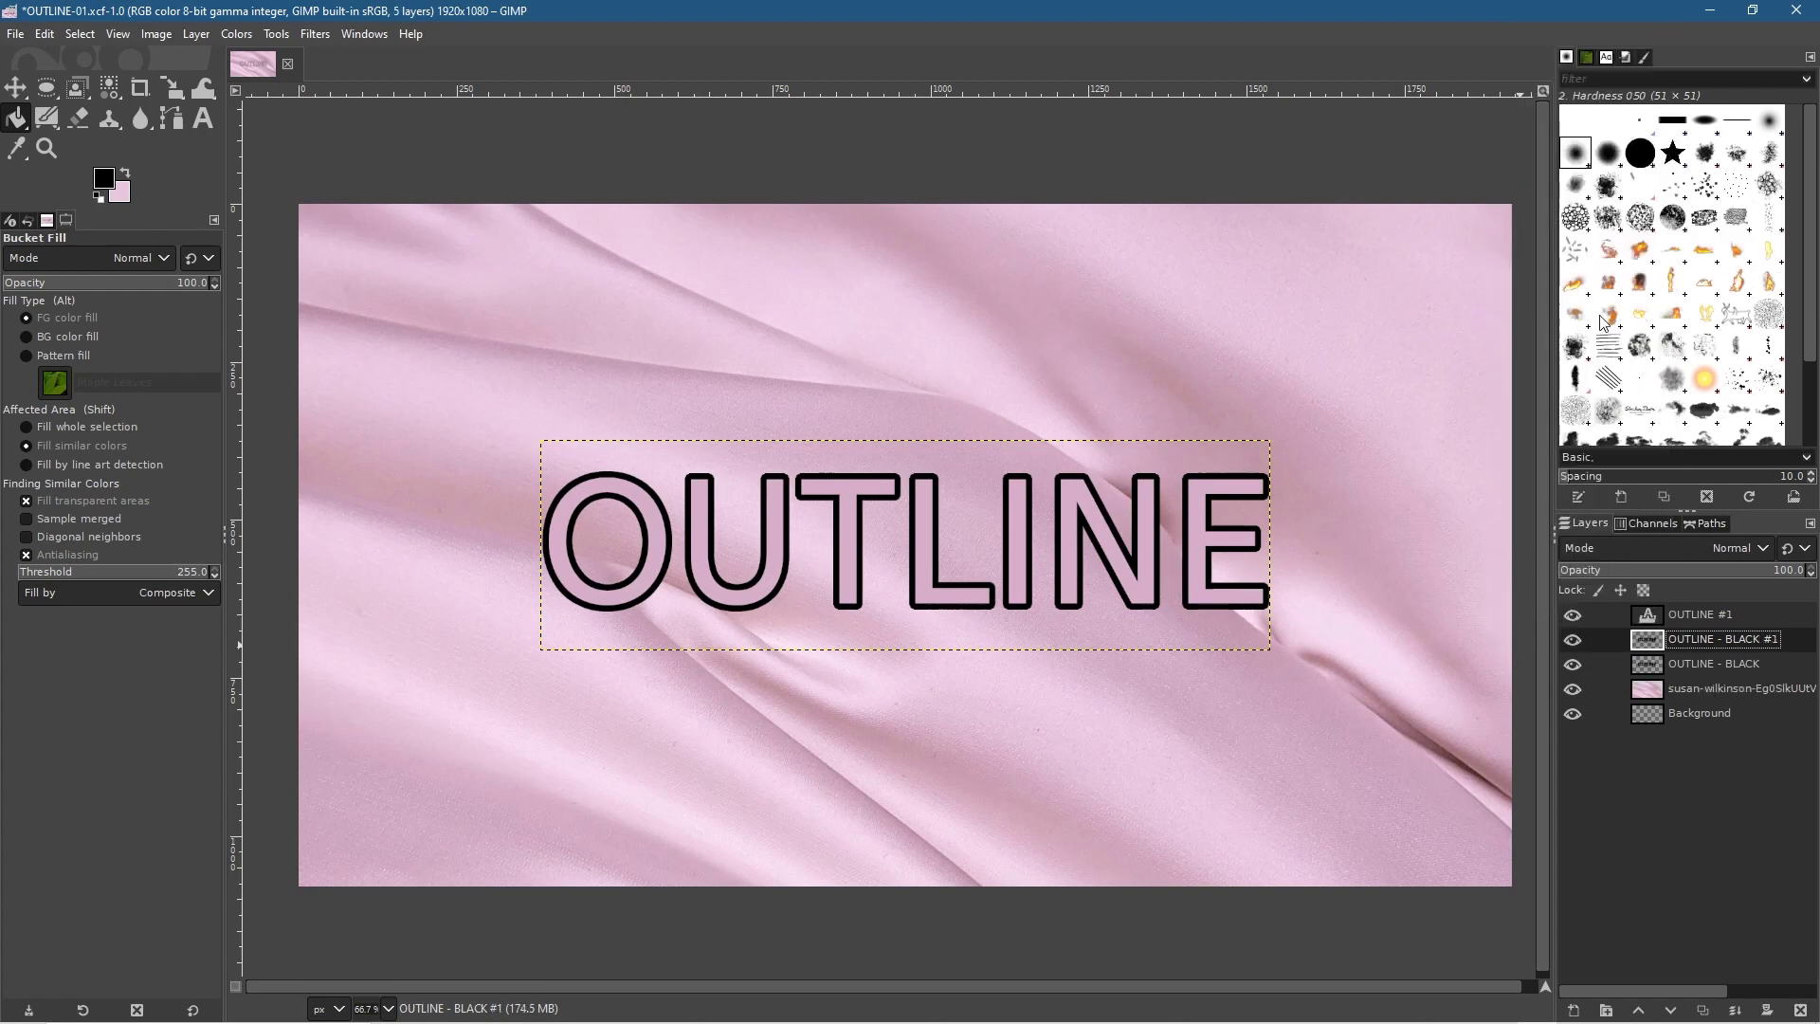
left_click(1572, 665)
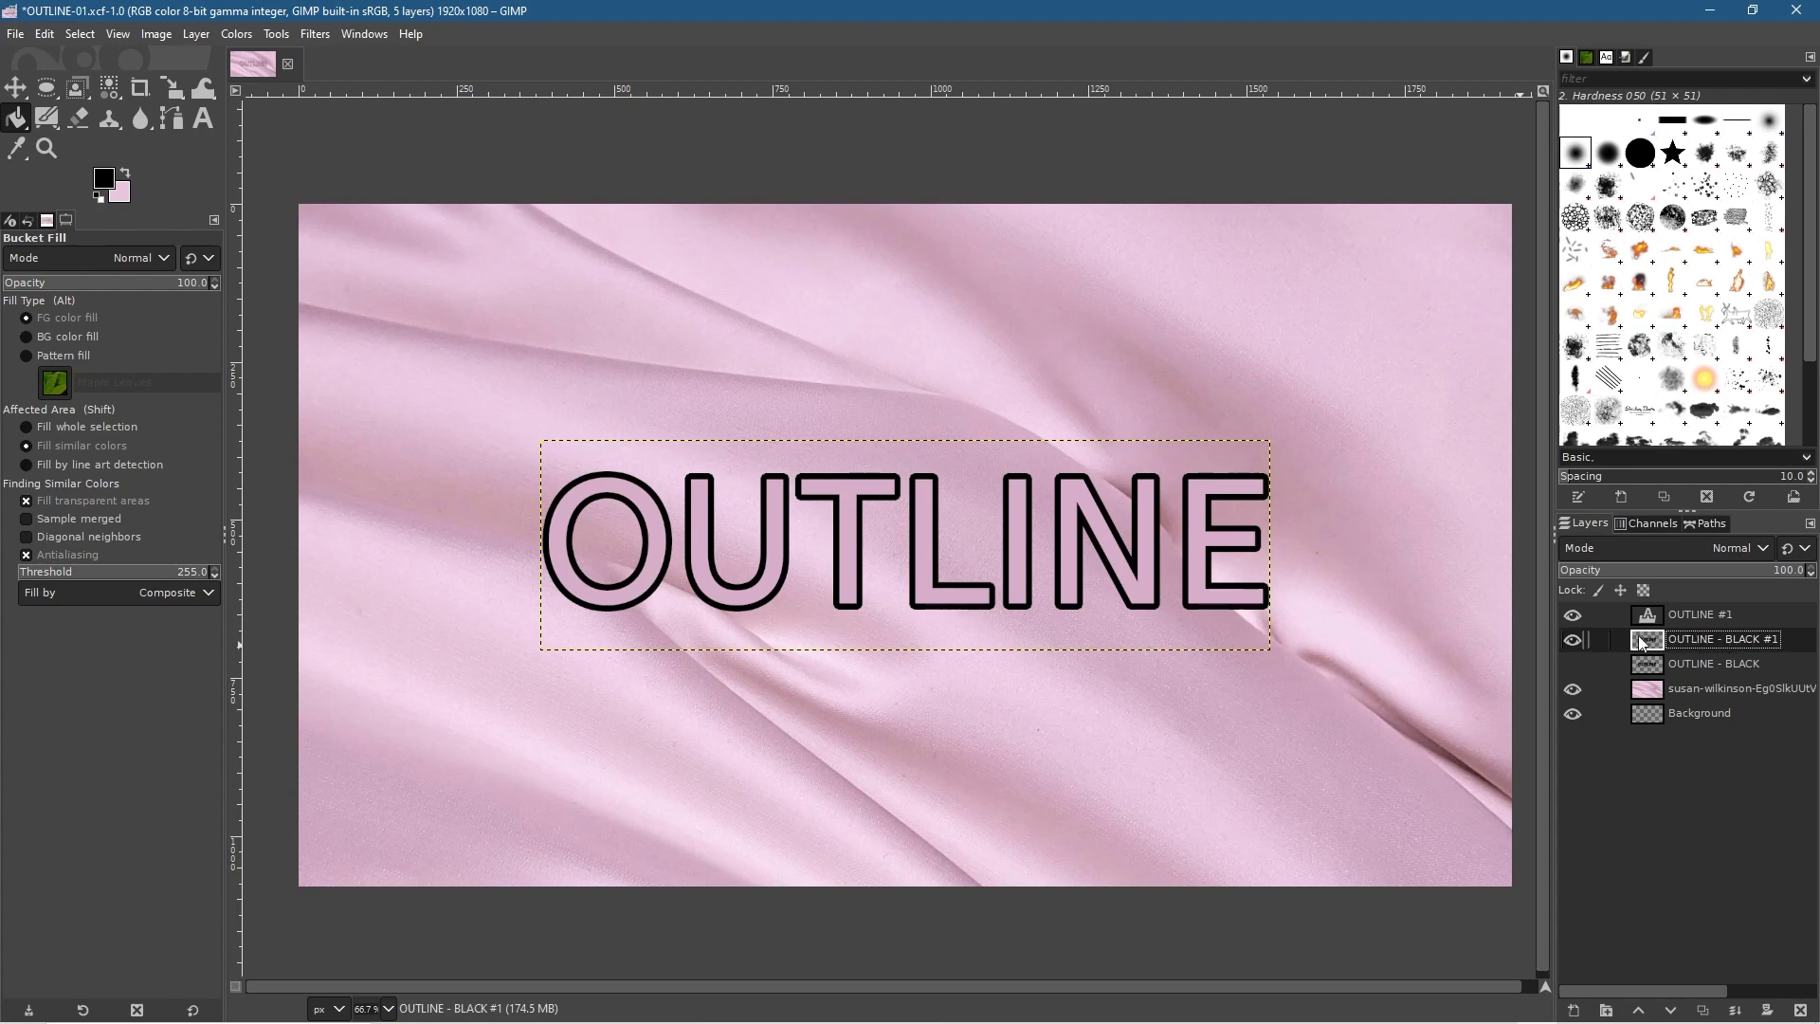
left_click(1573, 616)
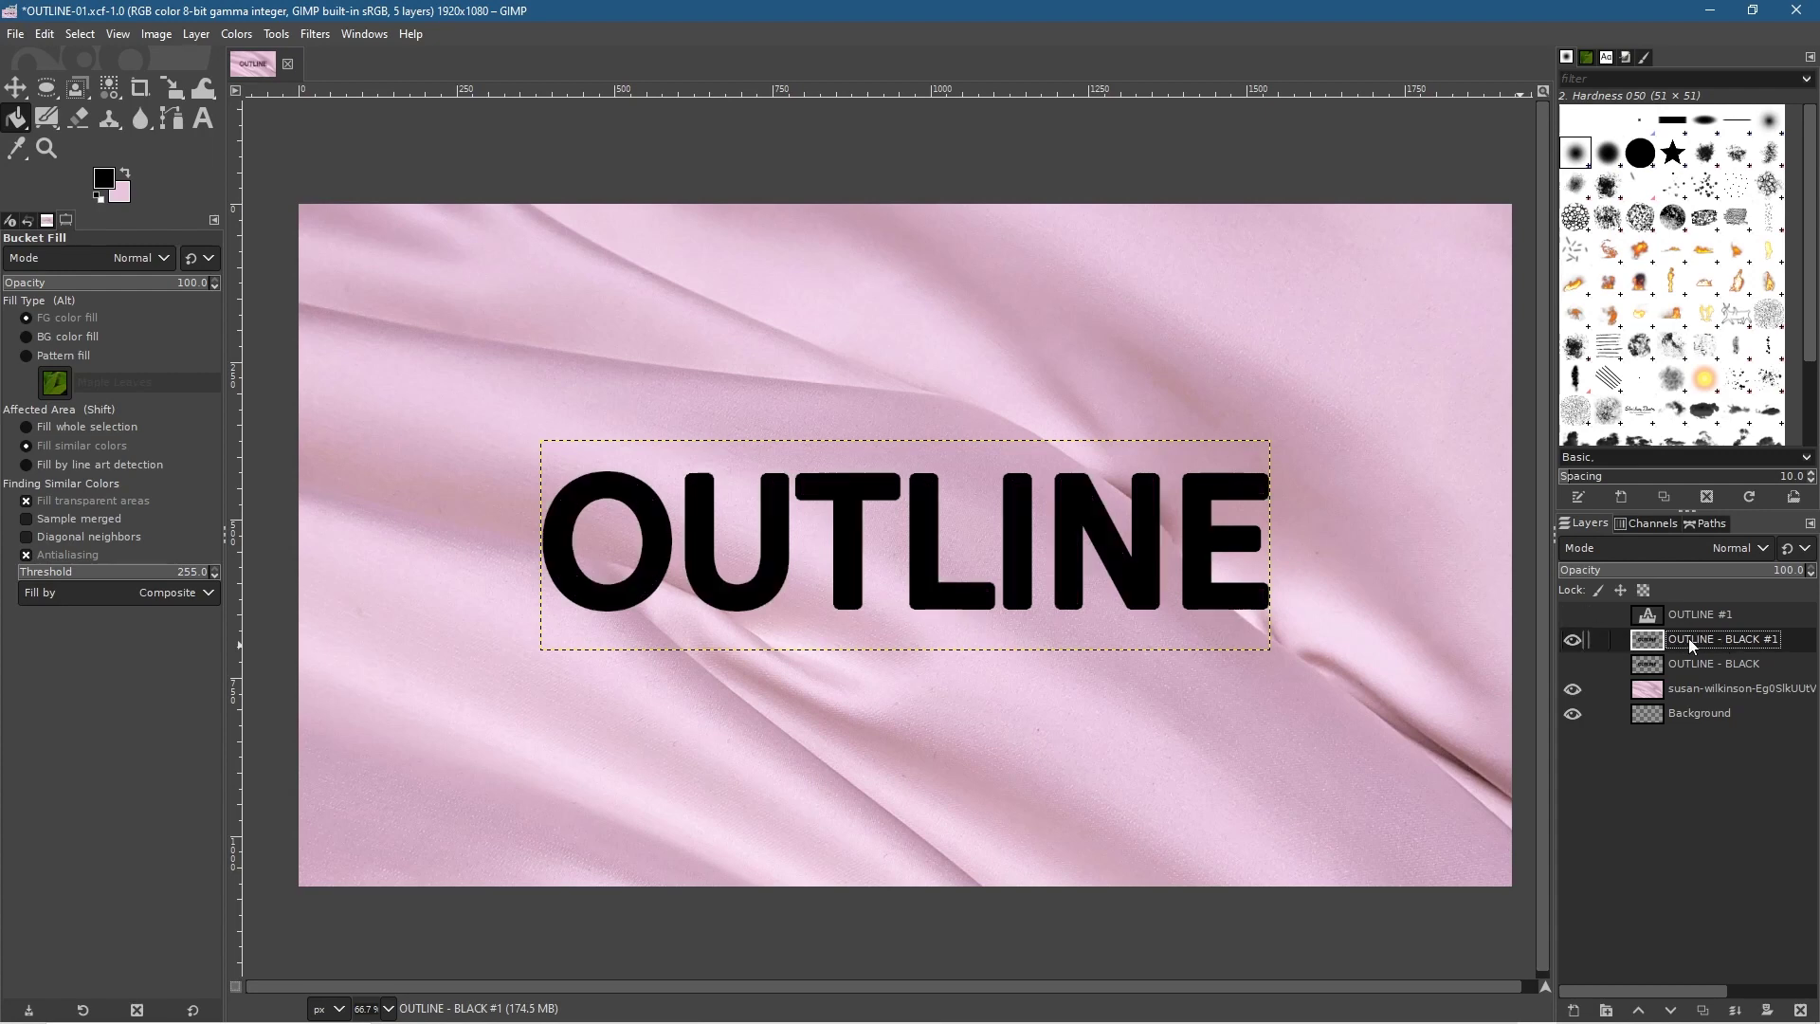
- Activate the Gradient tool with the FG to BG (RGB) gradient and sample dark mauve 805560 from the fabric background as foreground colour
left_click(16, 118)
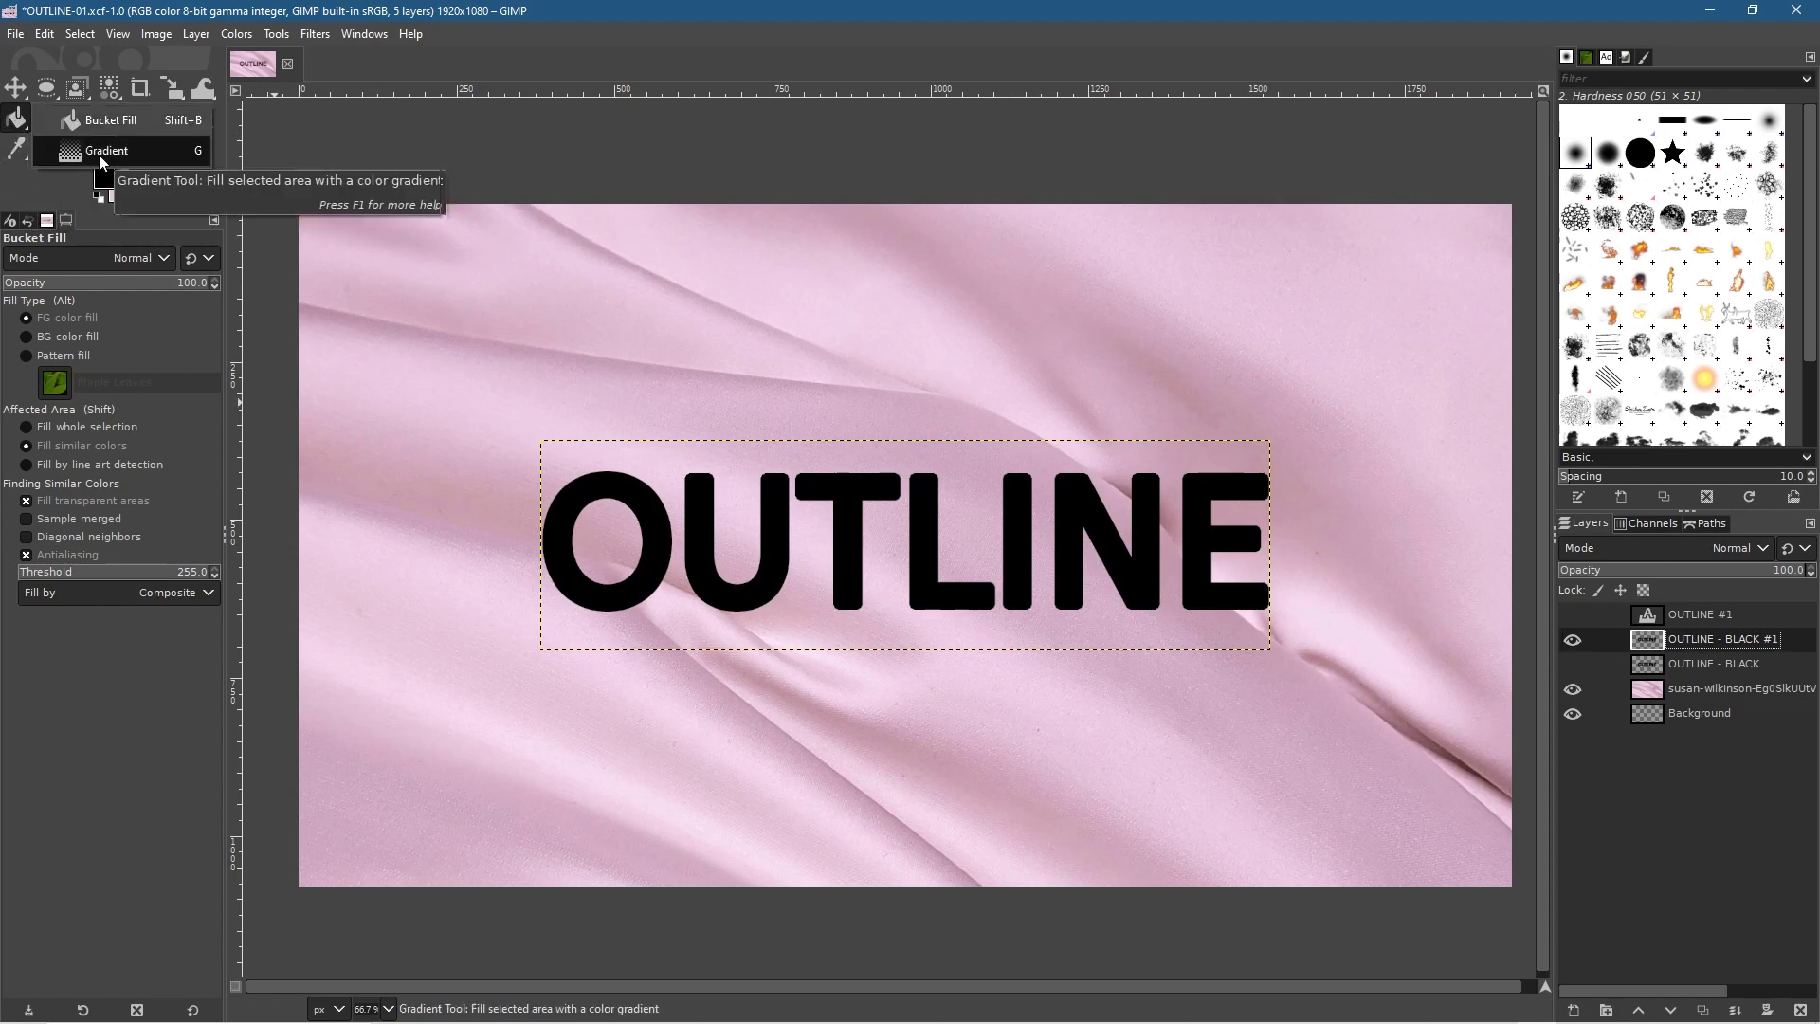
left_click(99, 155)
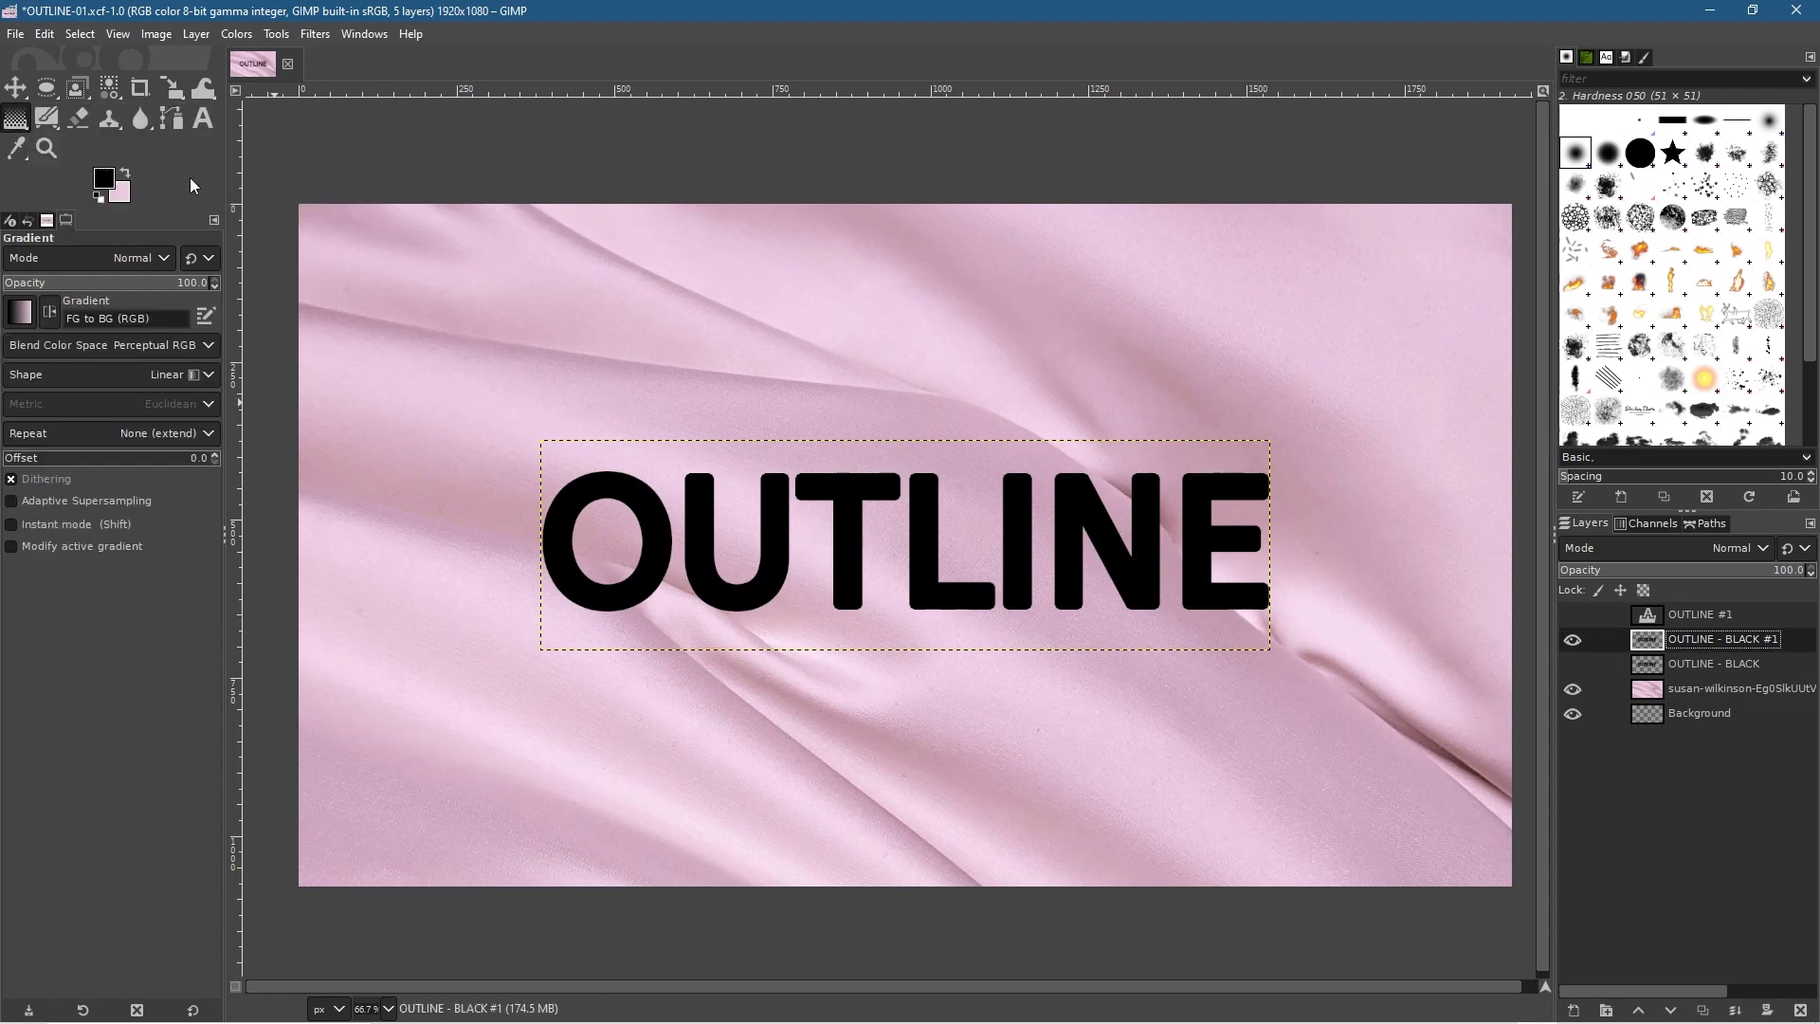
left_click(107, 180)
left_click(384, 284)
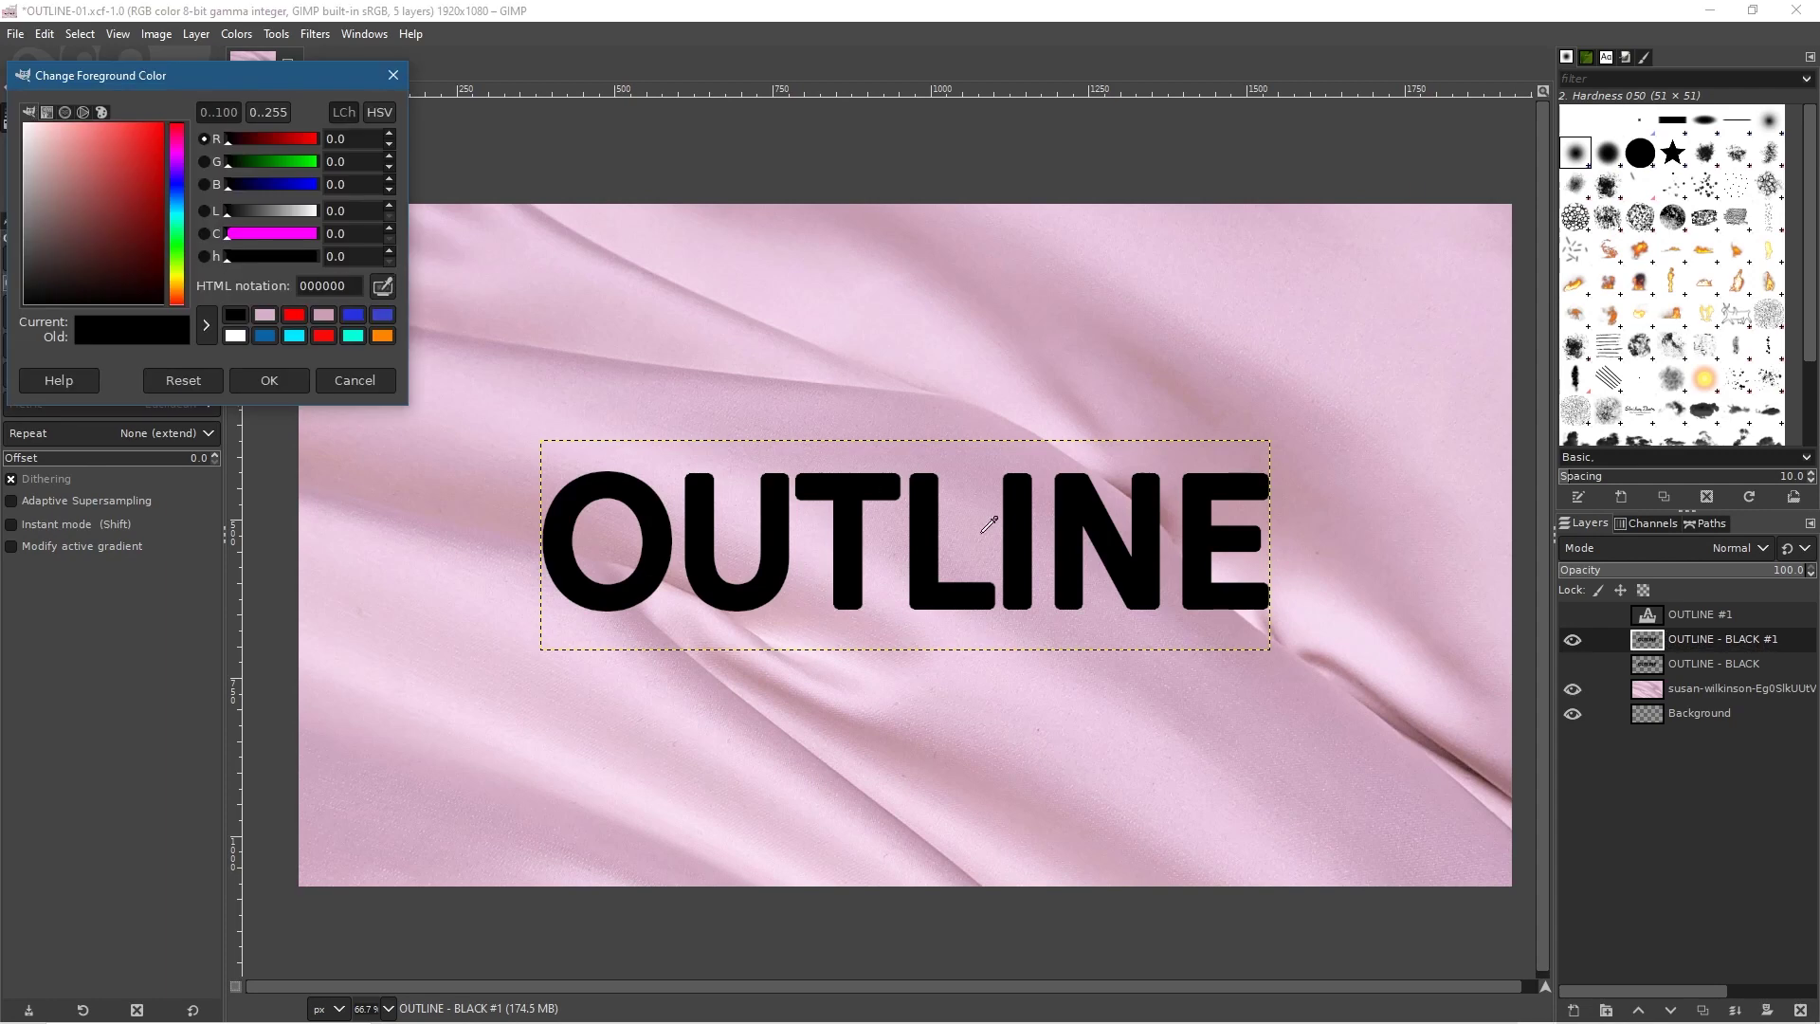
left_click(1426, 738)
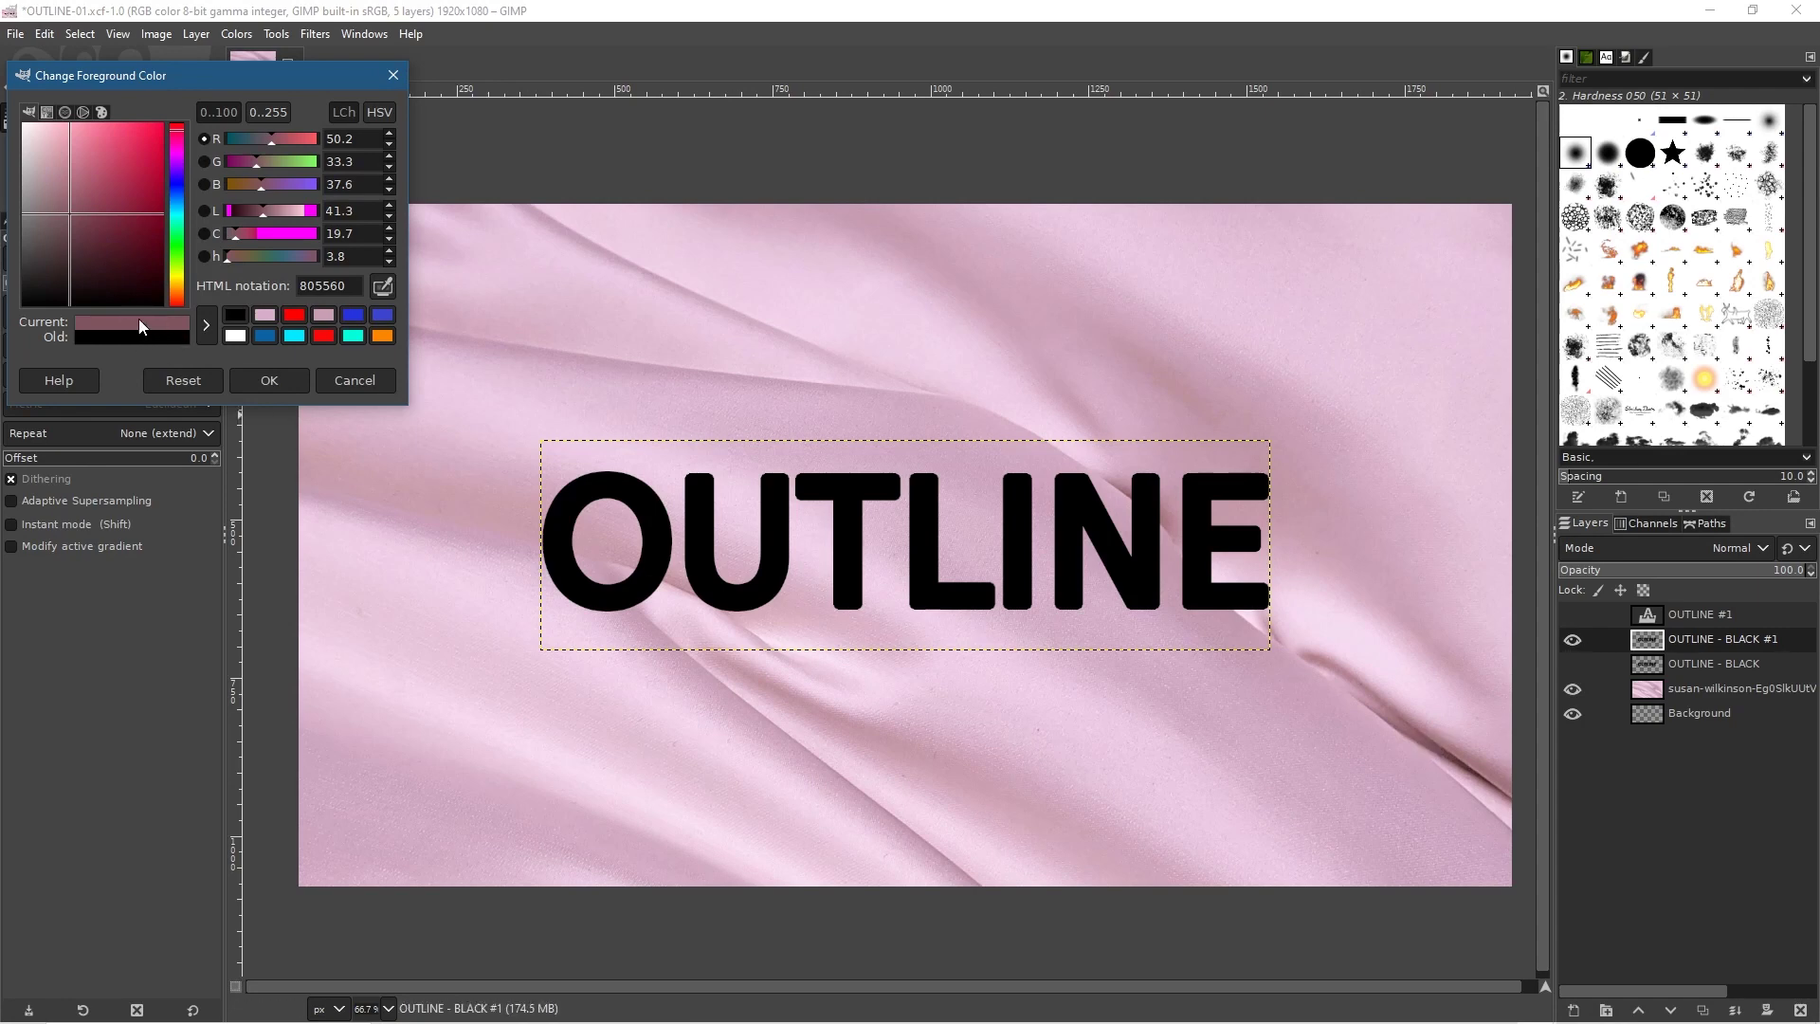
left_click(284, 385)
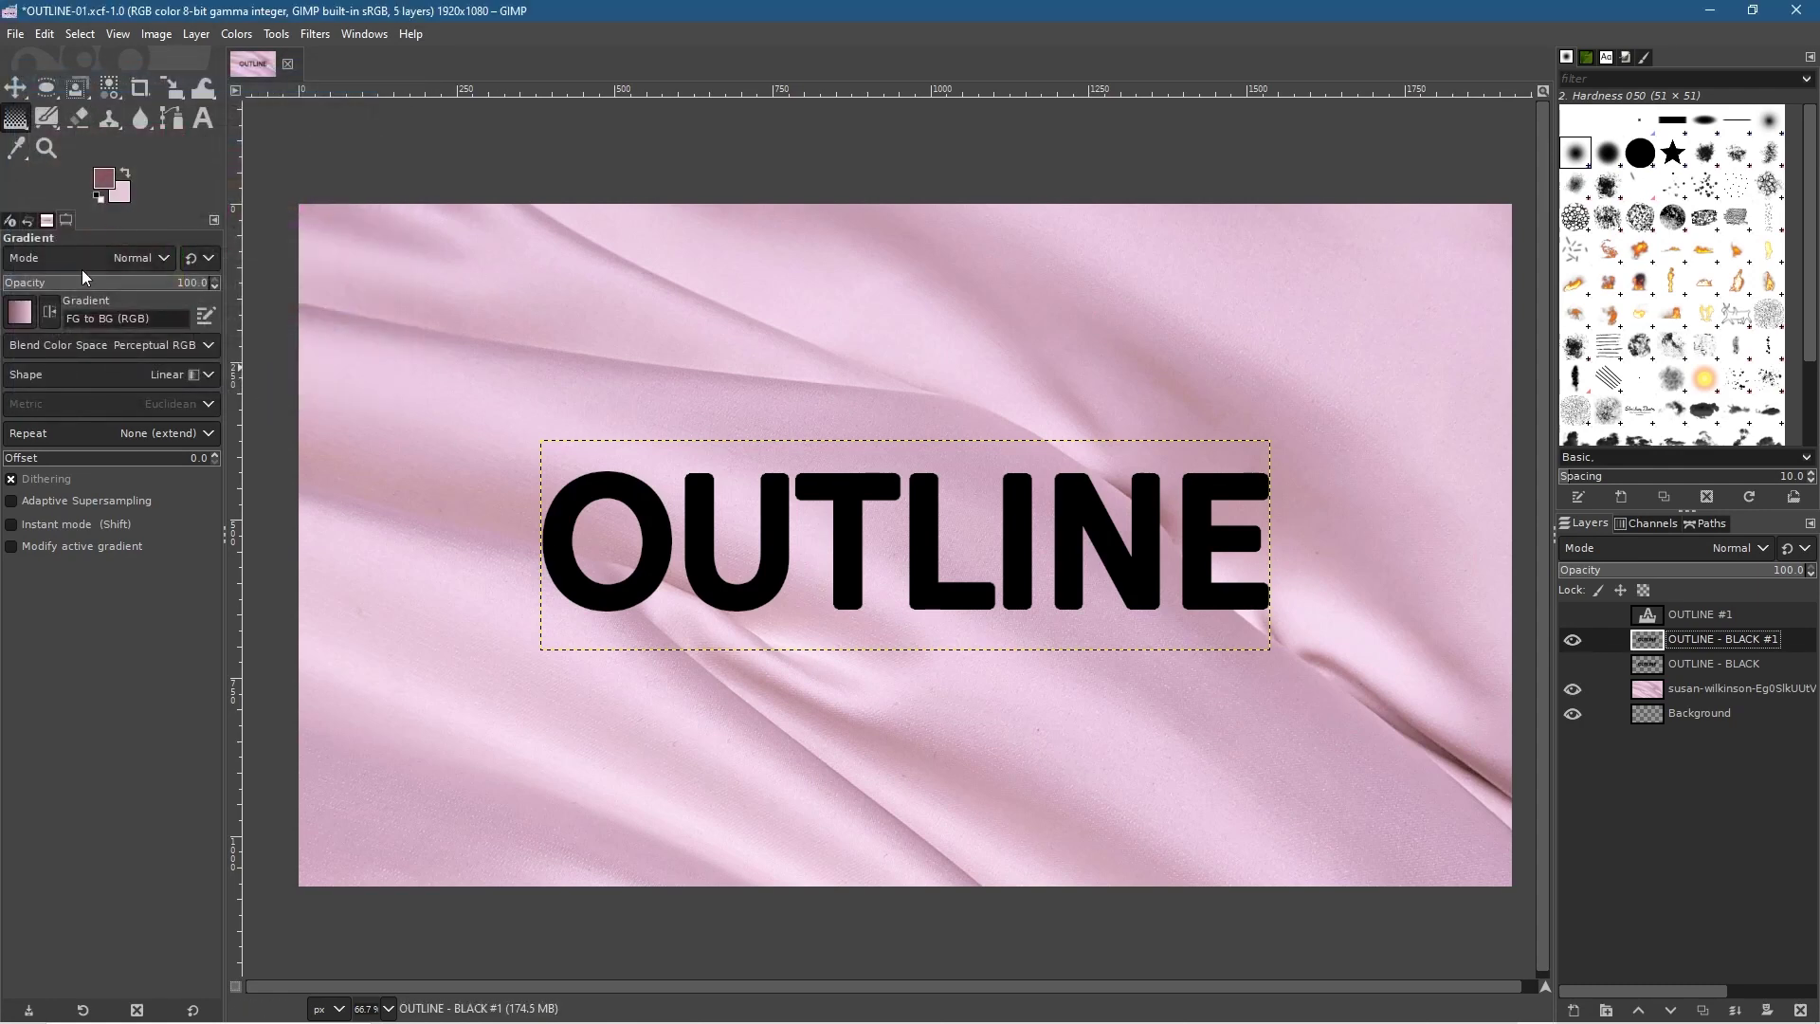
left_click(20, 315)
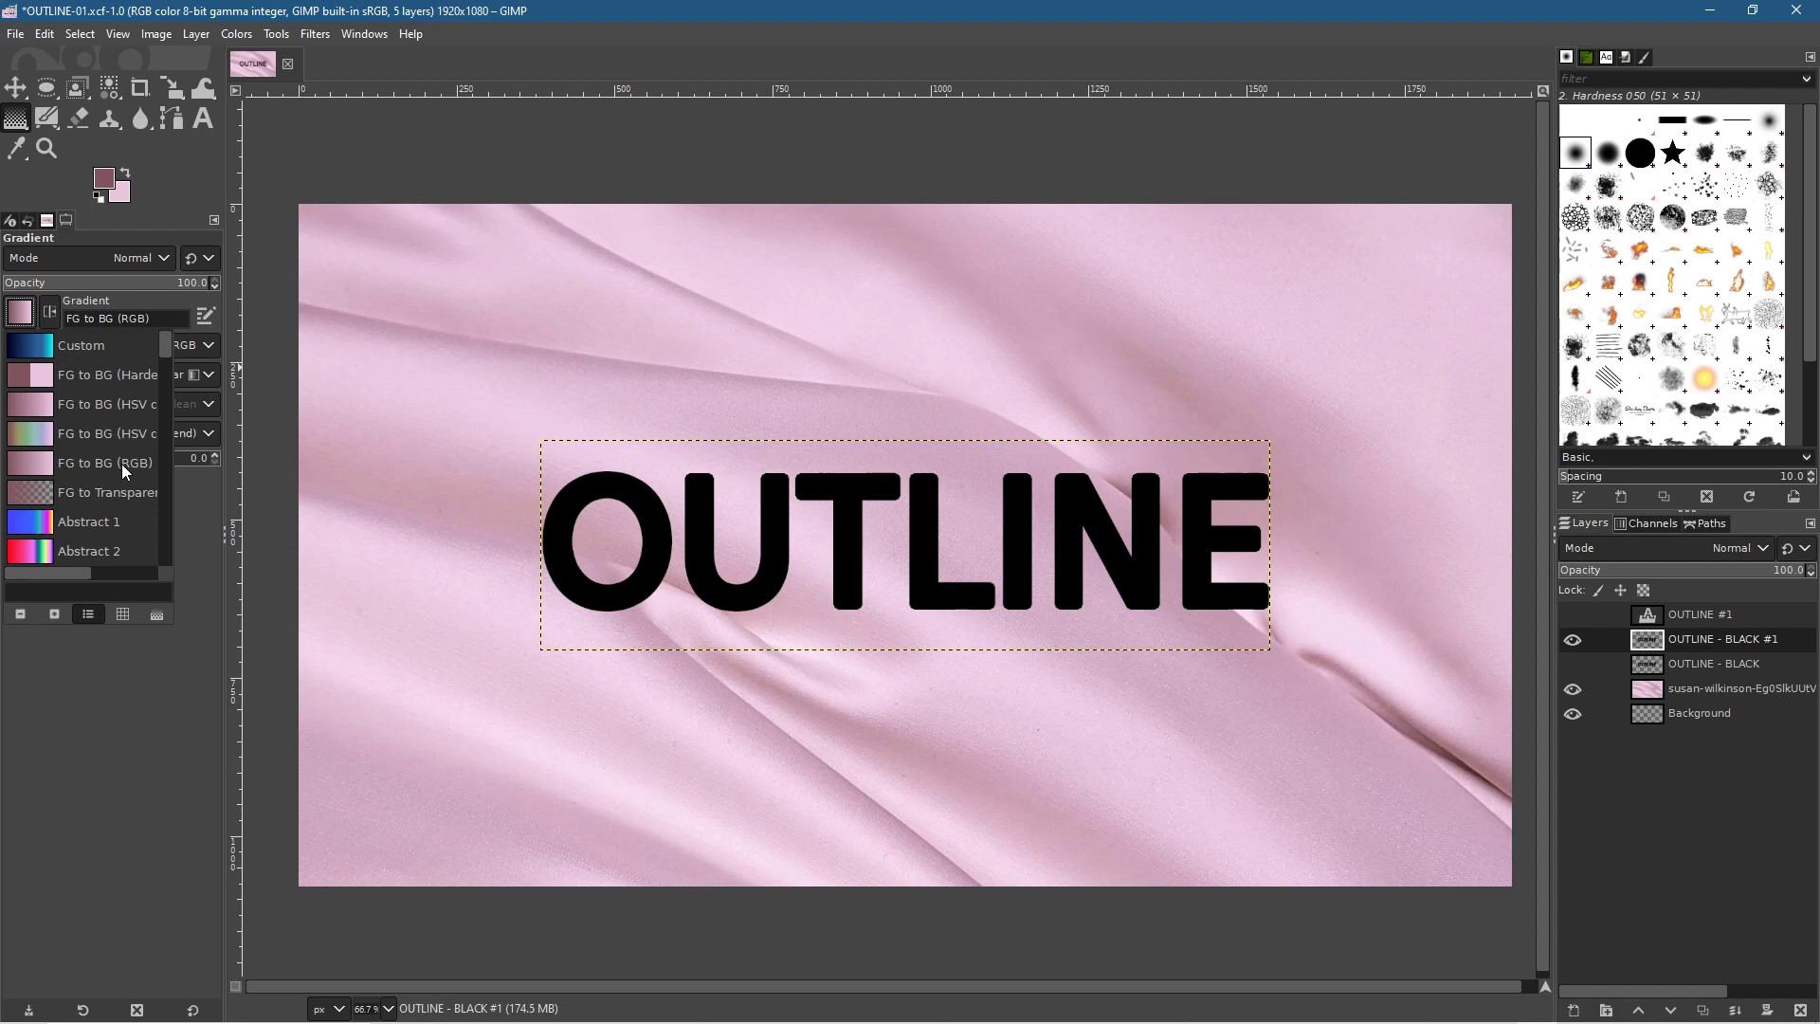
left_click(21, 314)
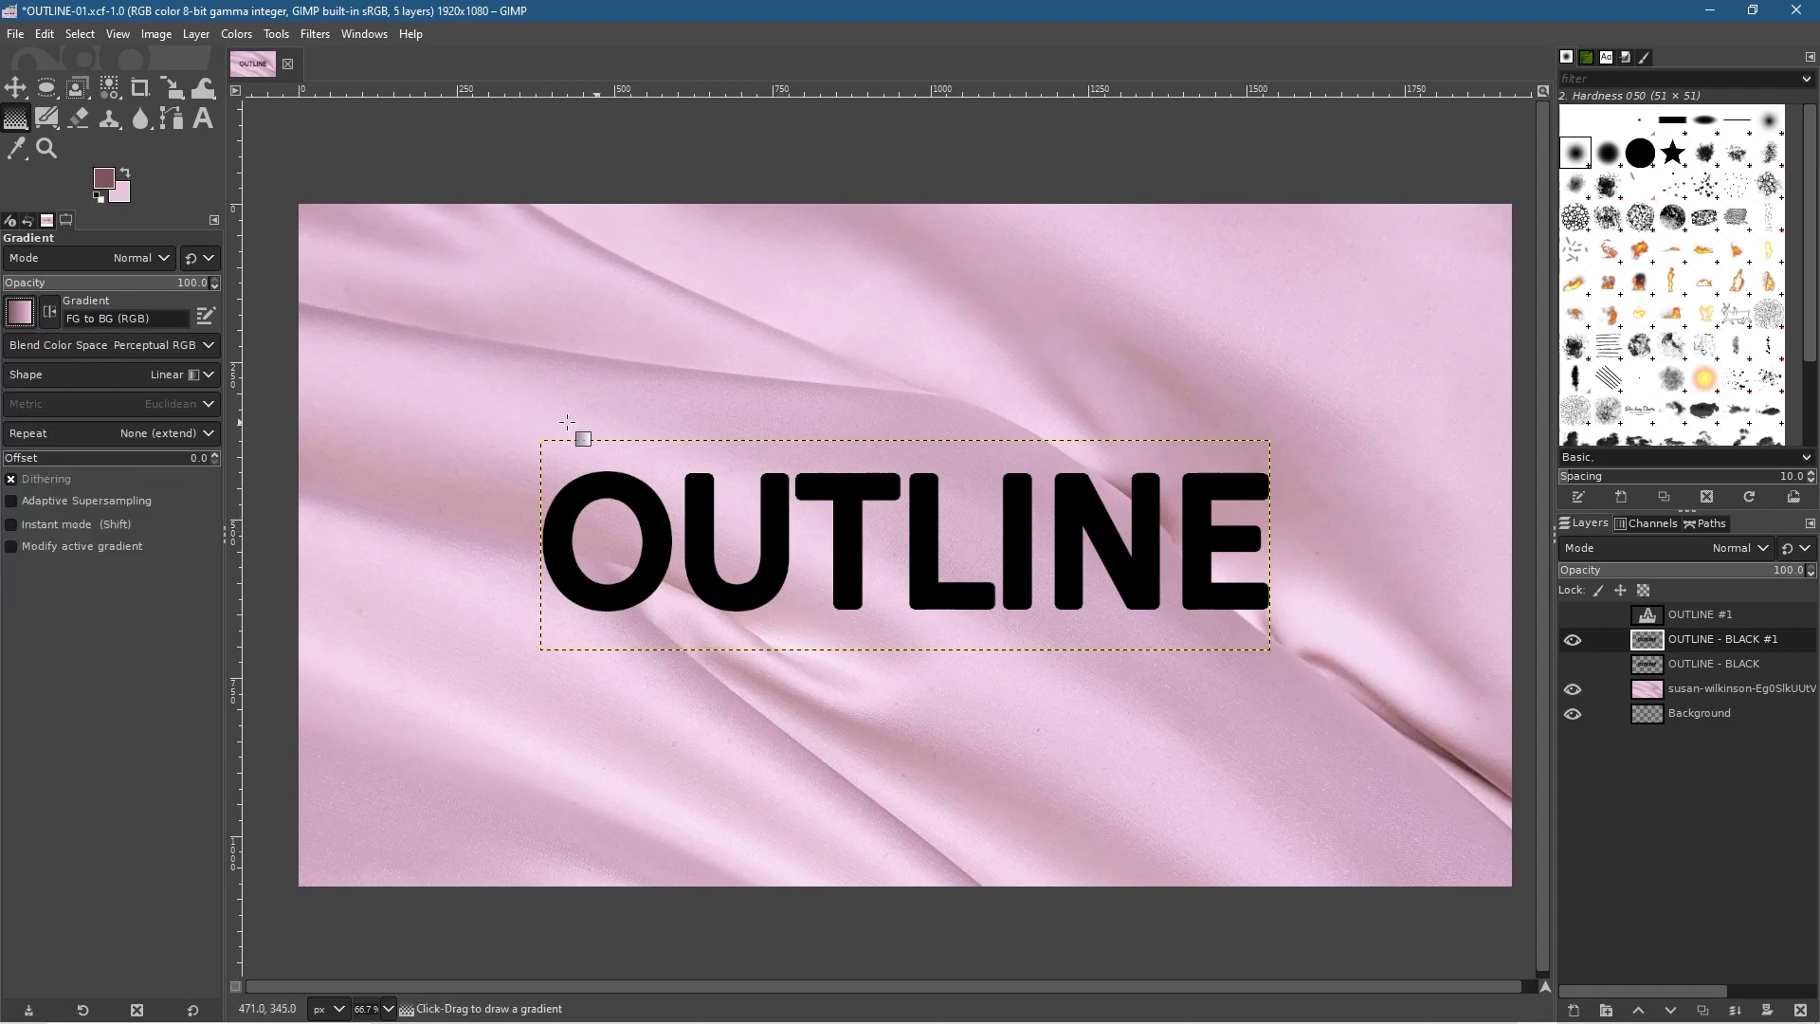
- Select the letters of the OUTLINE - BLACK #1 layer from its alpha and fill them with a linear gradient from bottom to top
double_click(1691, 641)
right_click(1691, 641)
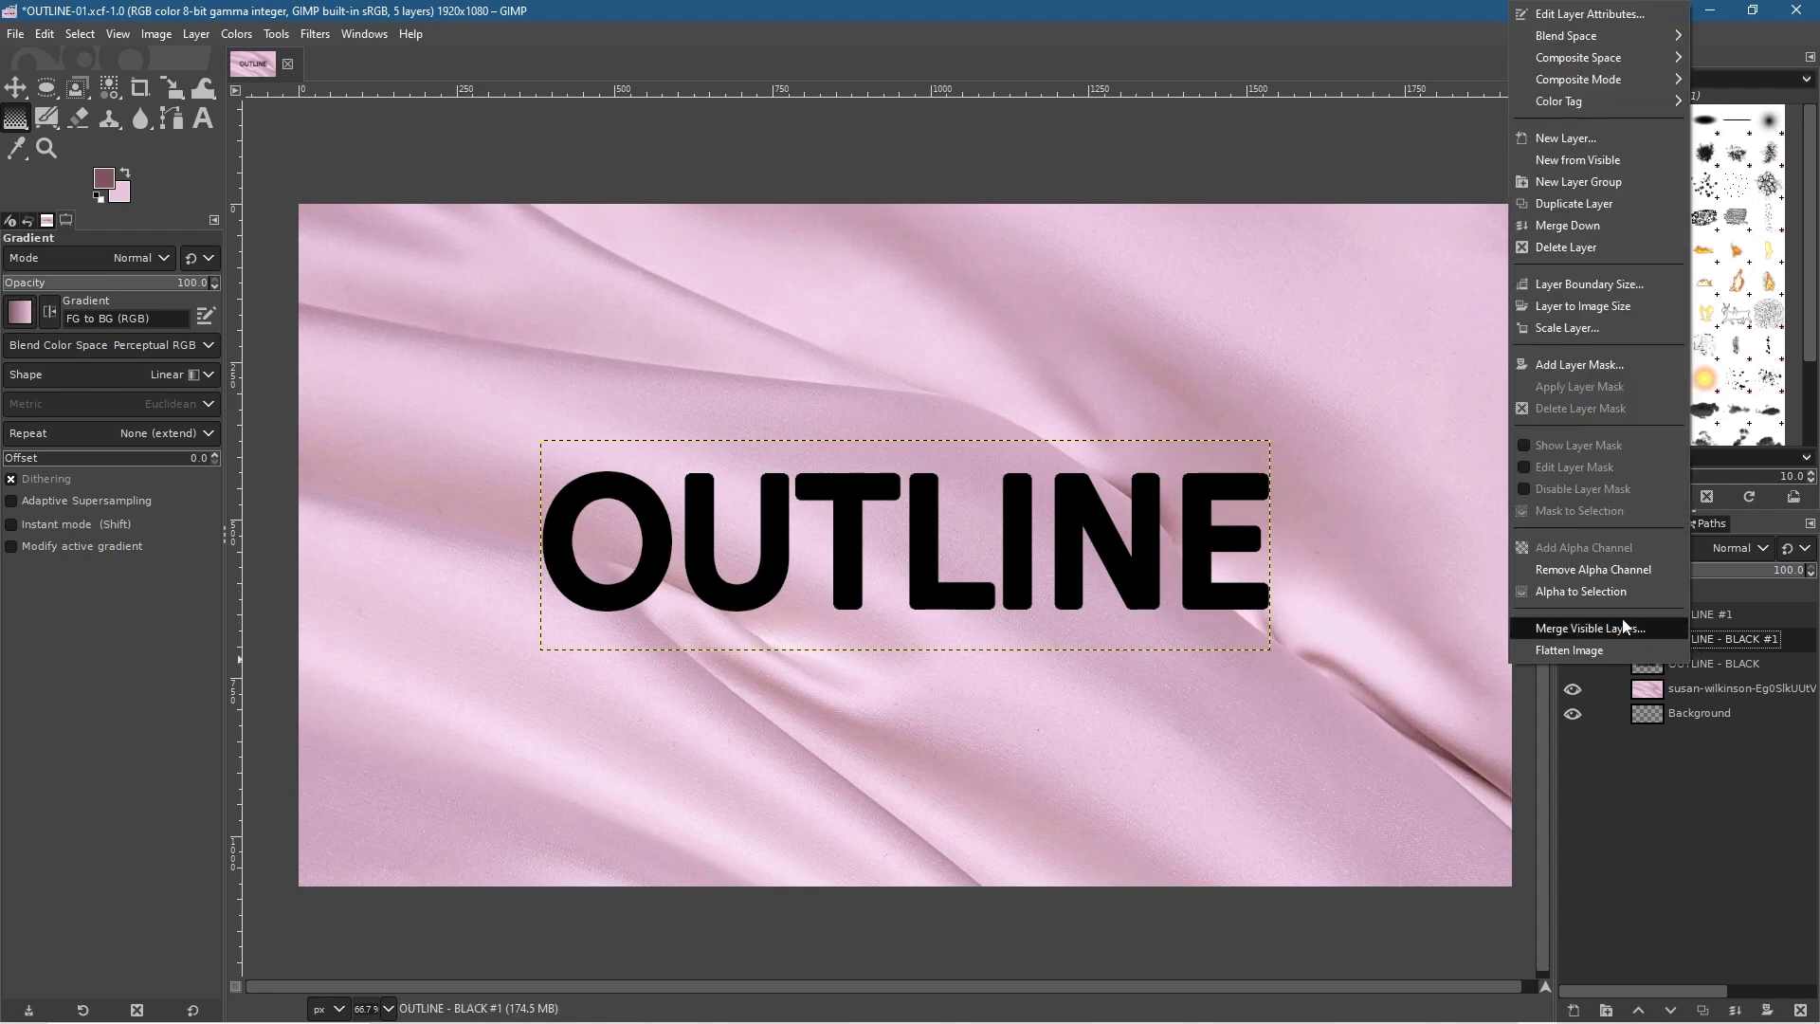
left_click(1592, 591)
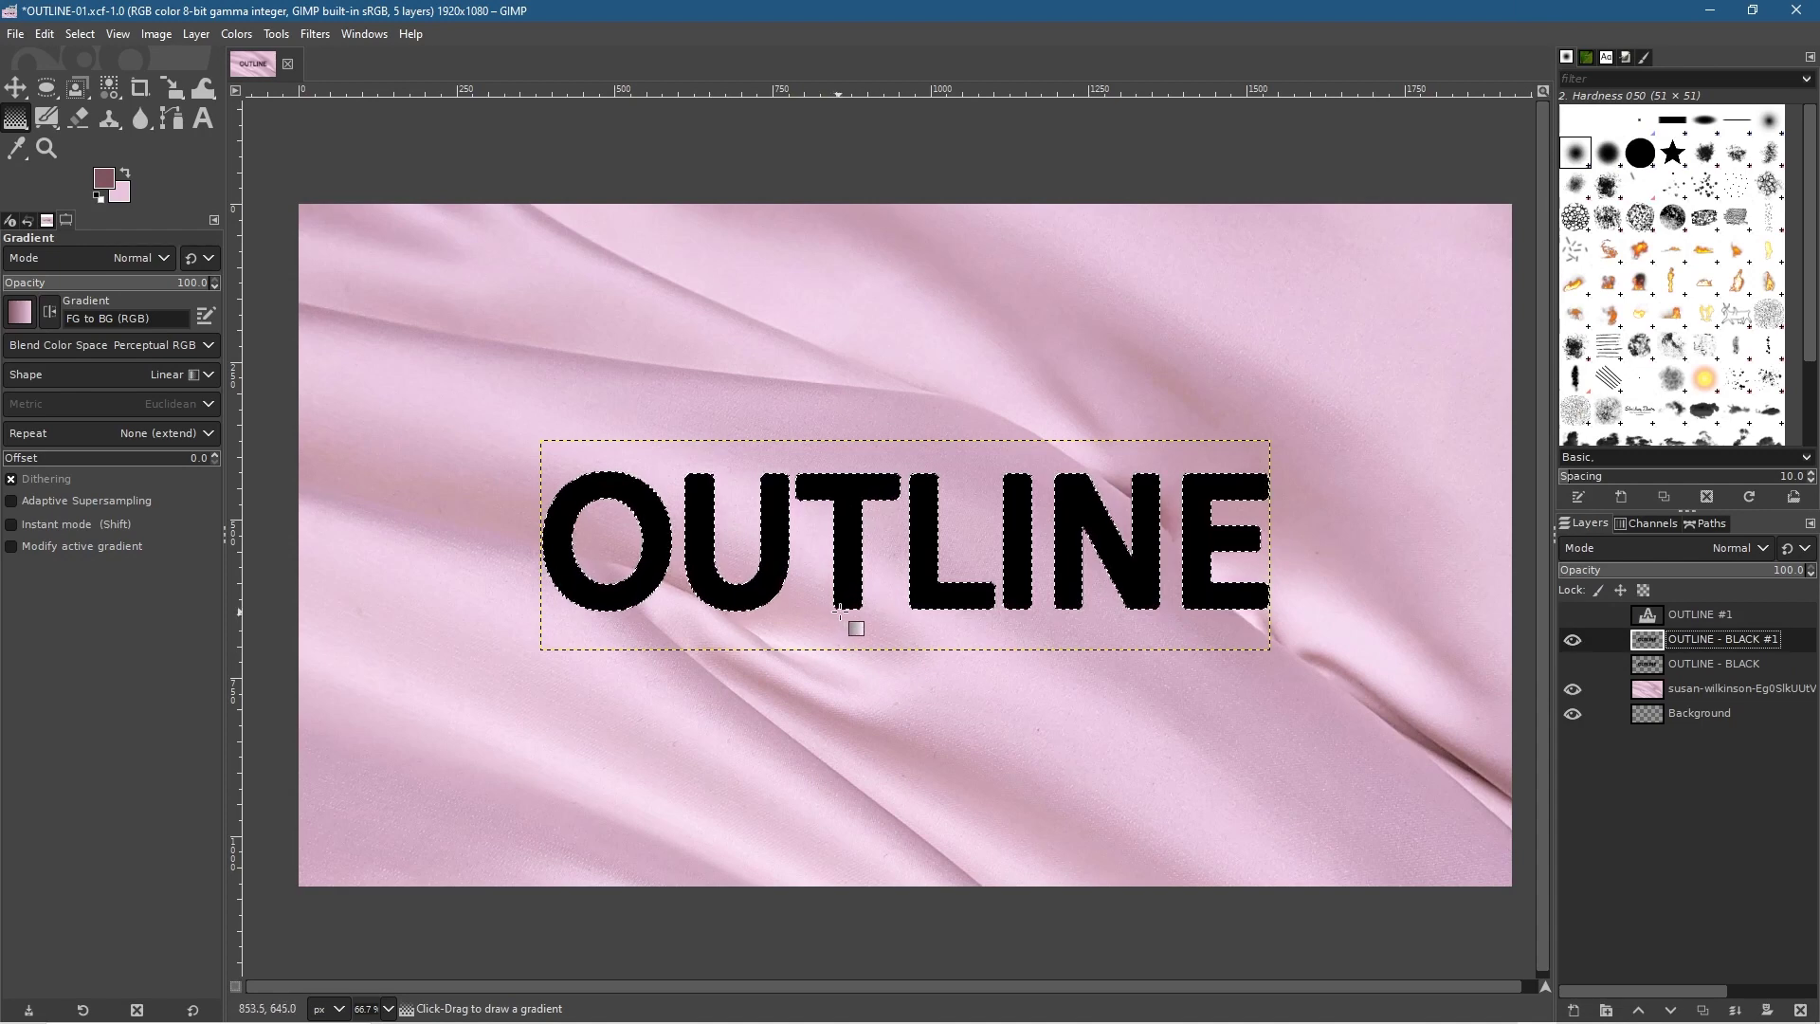
left_click_drag(846, 614, 843, 503)
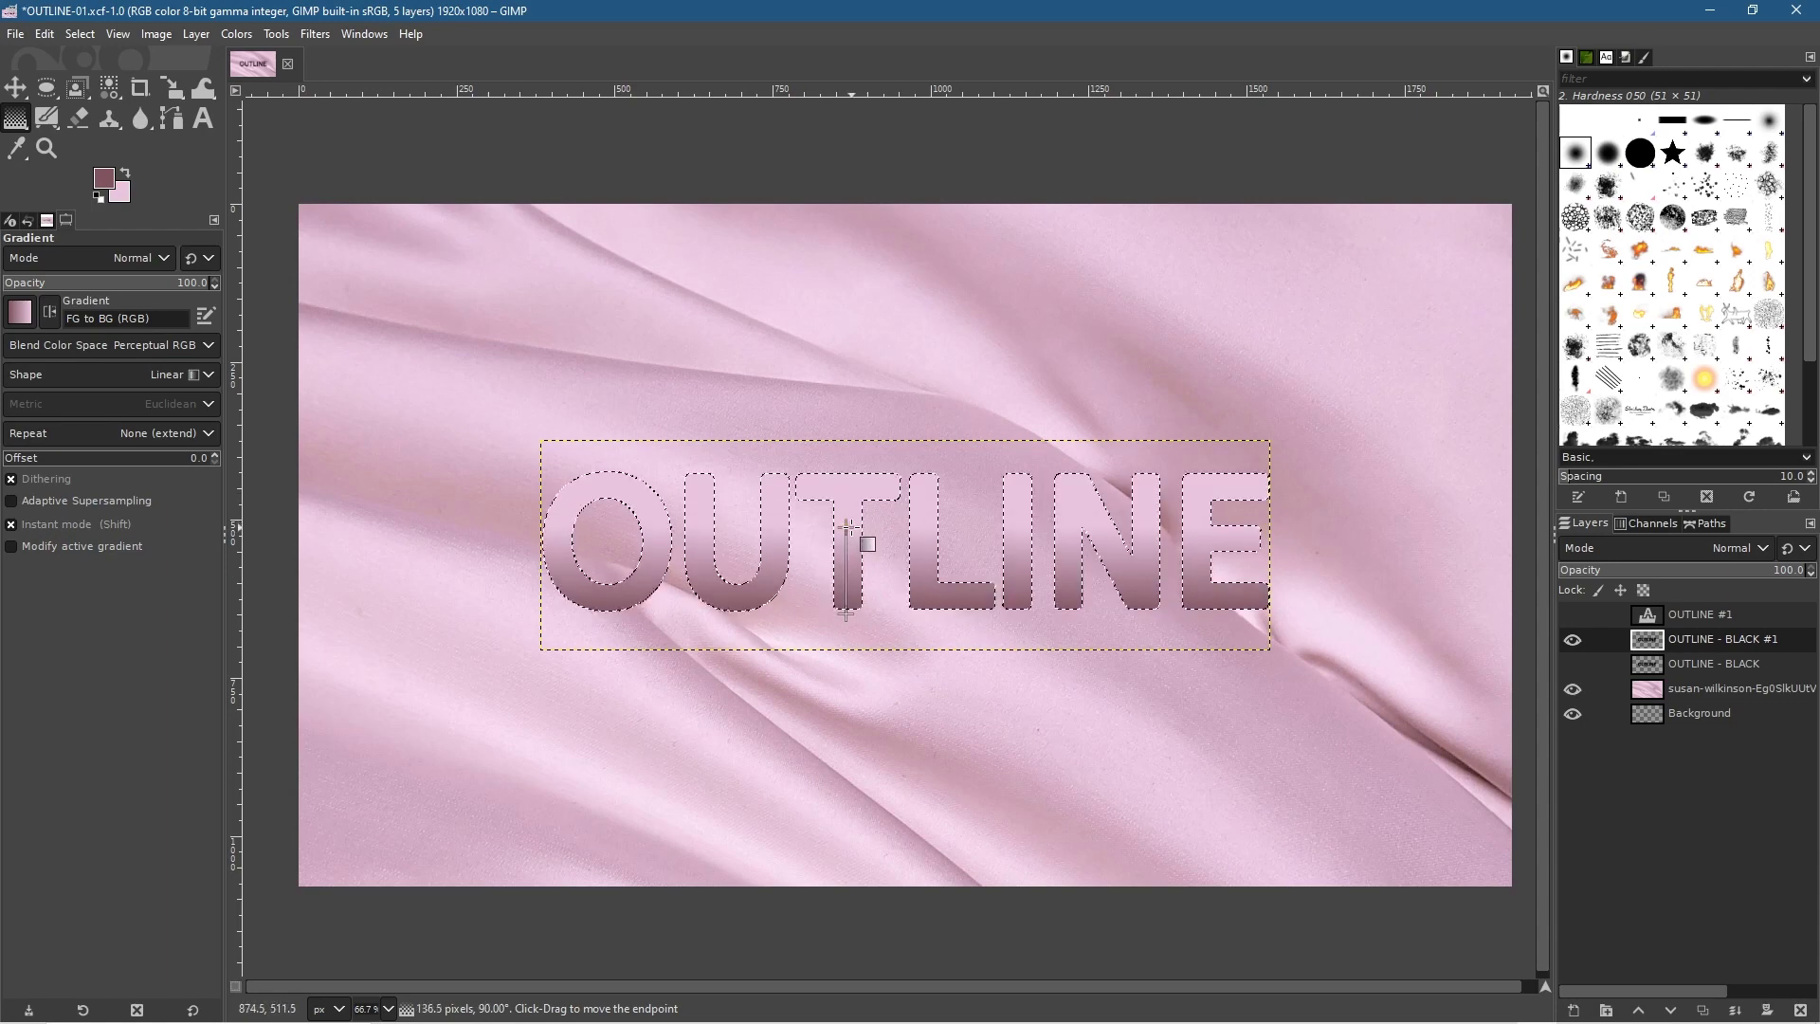
key("Return")
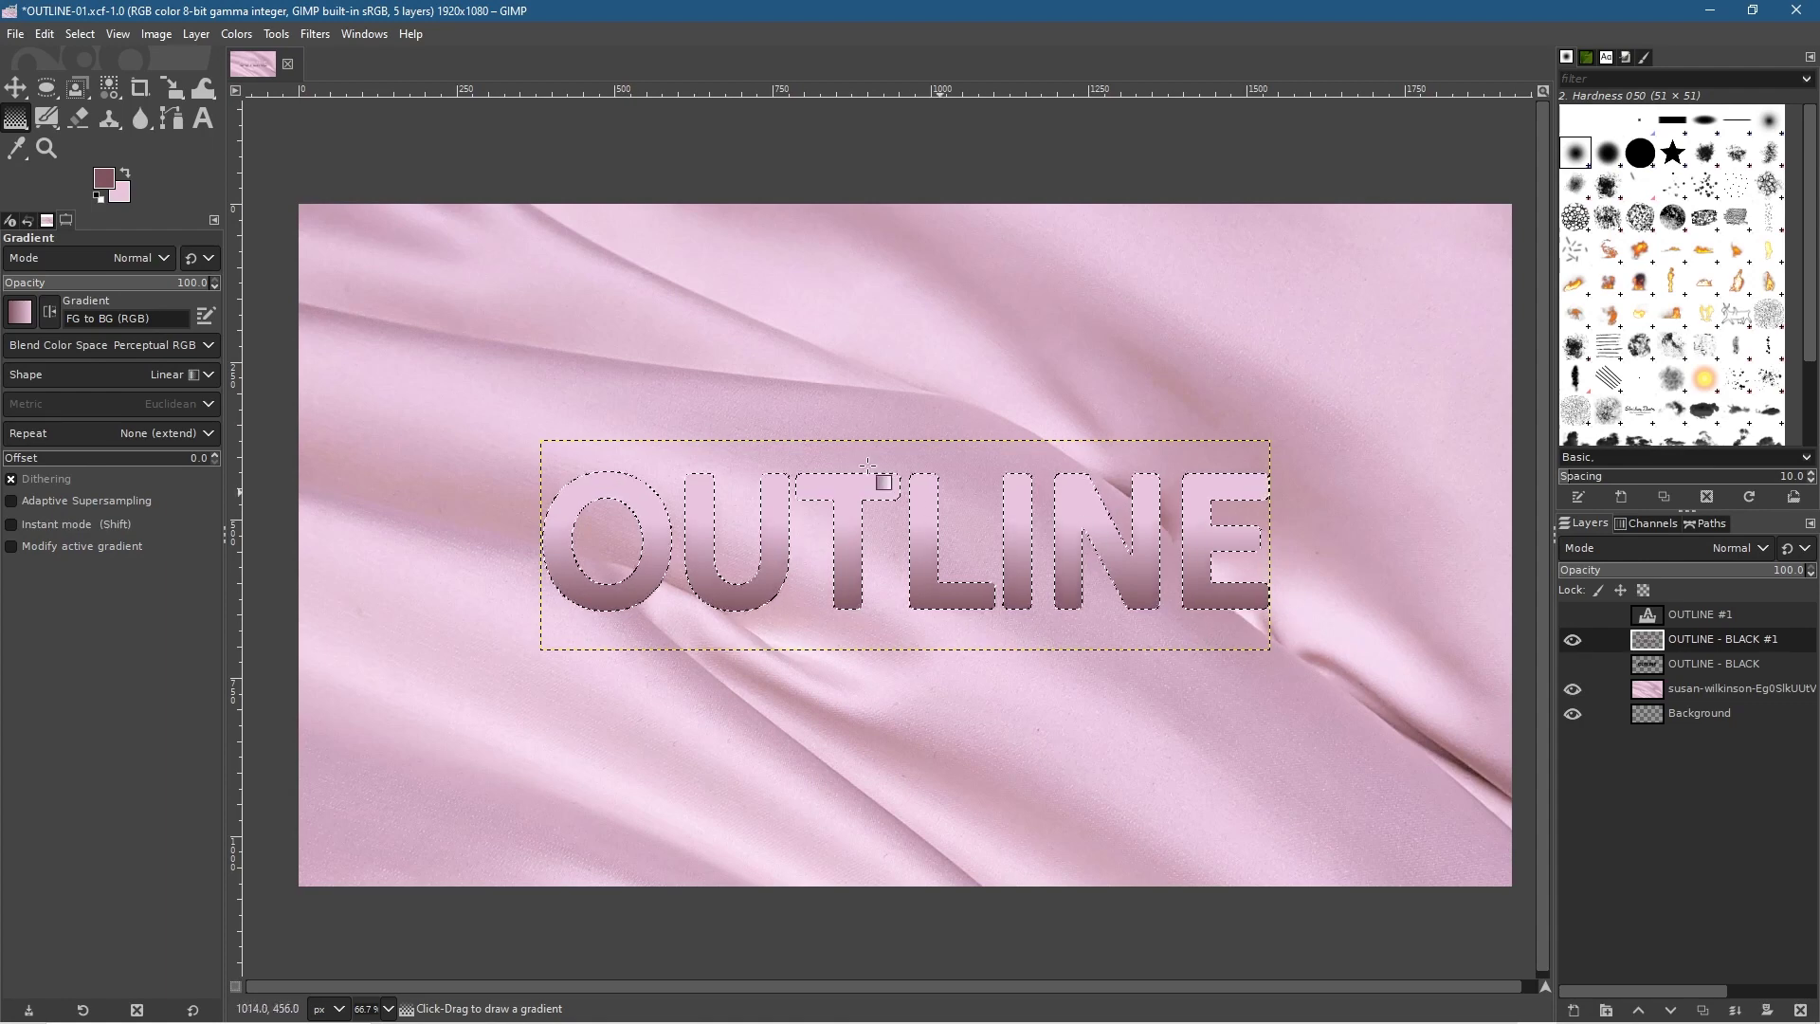
- Show the OUTLINE #1 text layer above the gradient letters and clear the selection
left_click(1572, 614)
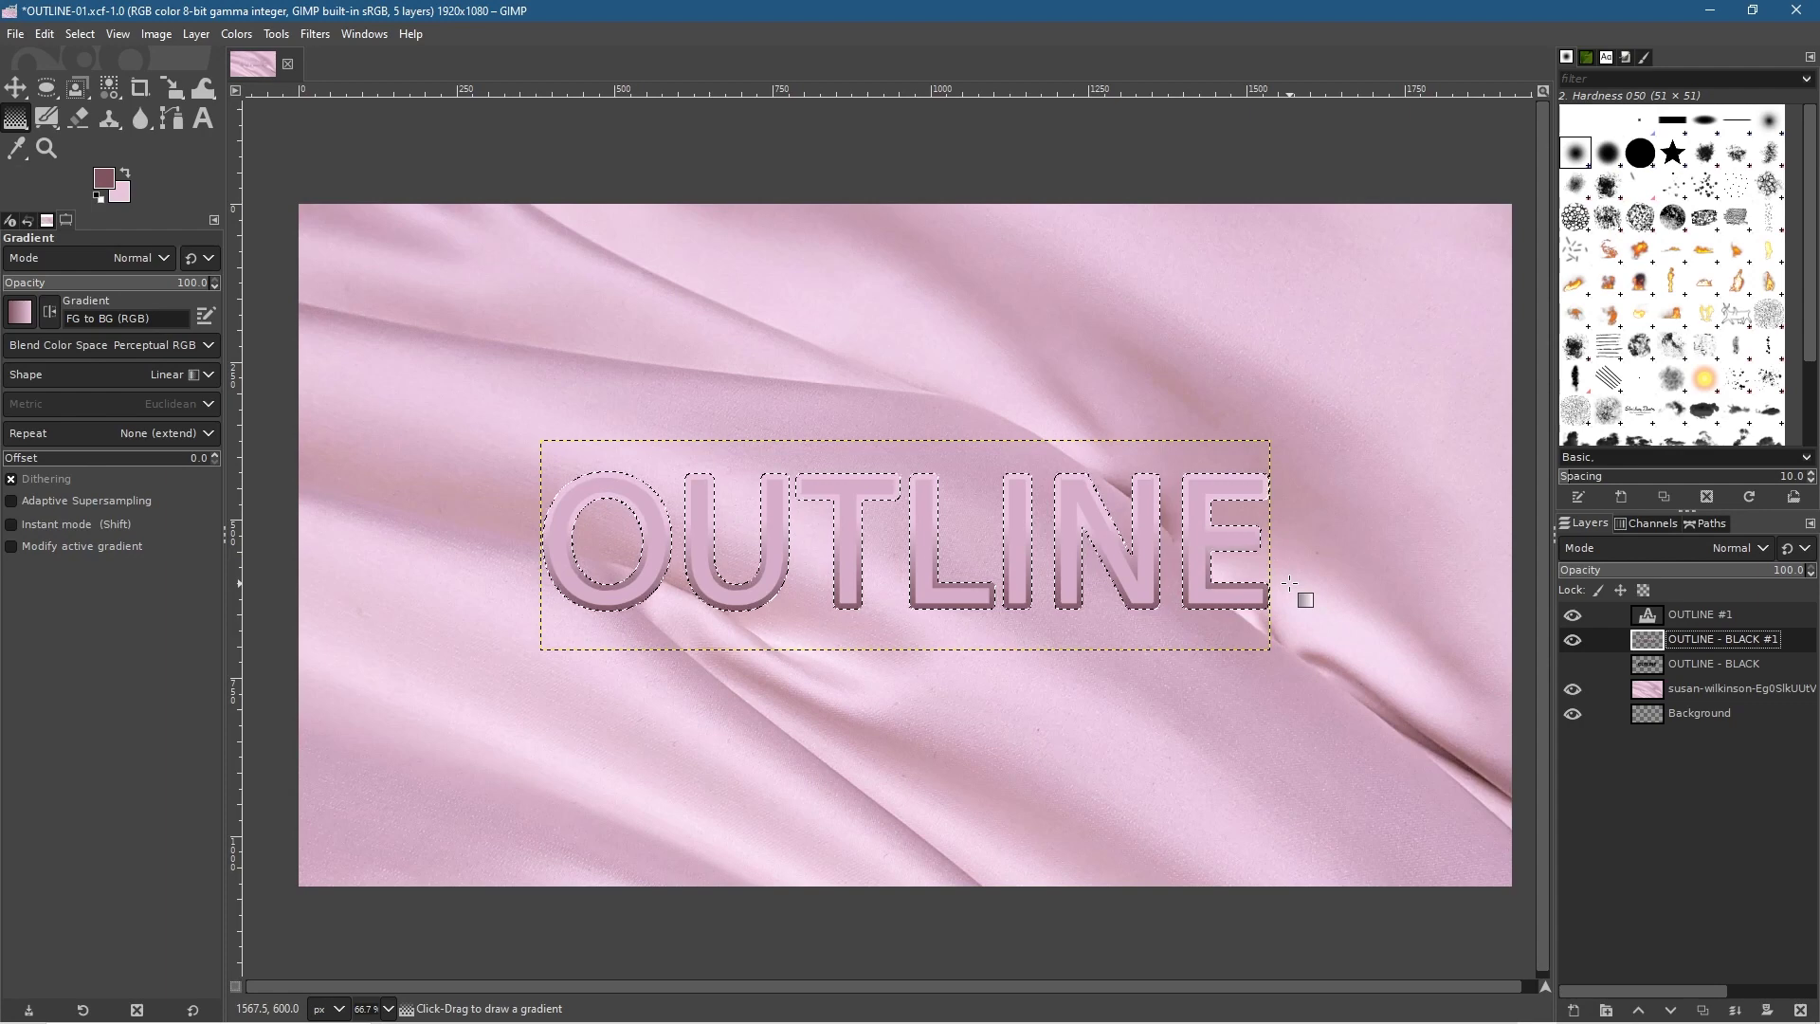
left_click(95, 34)
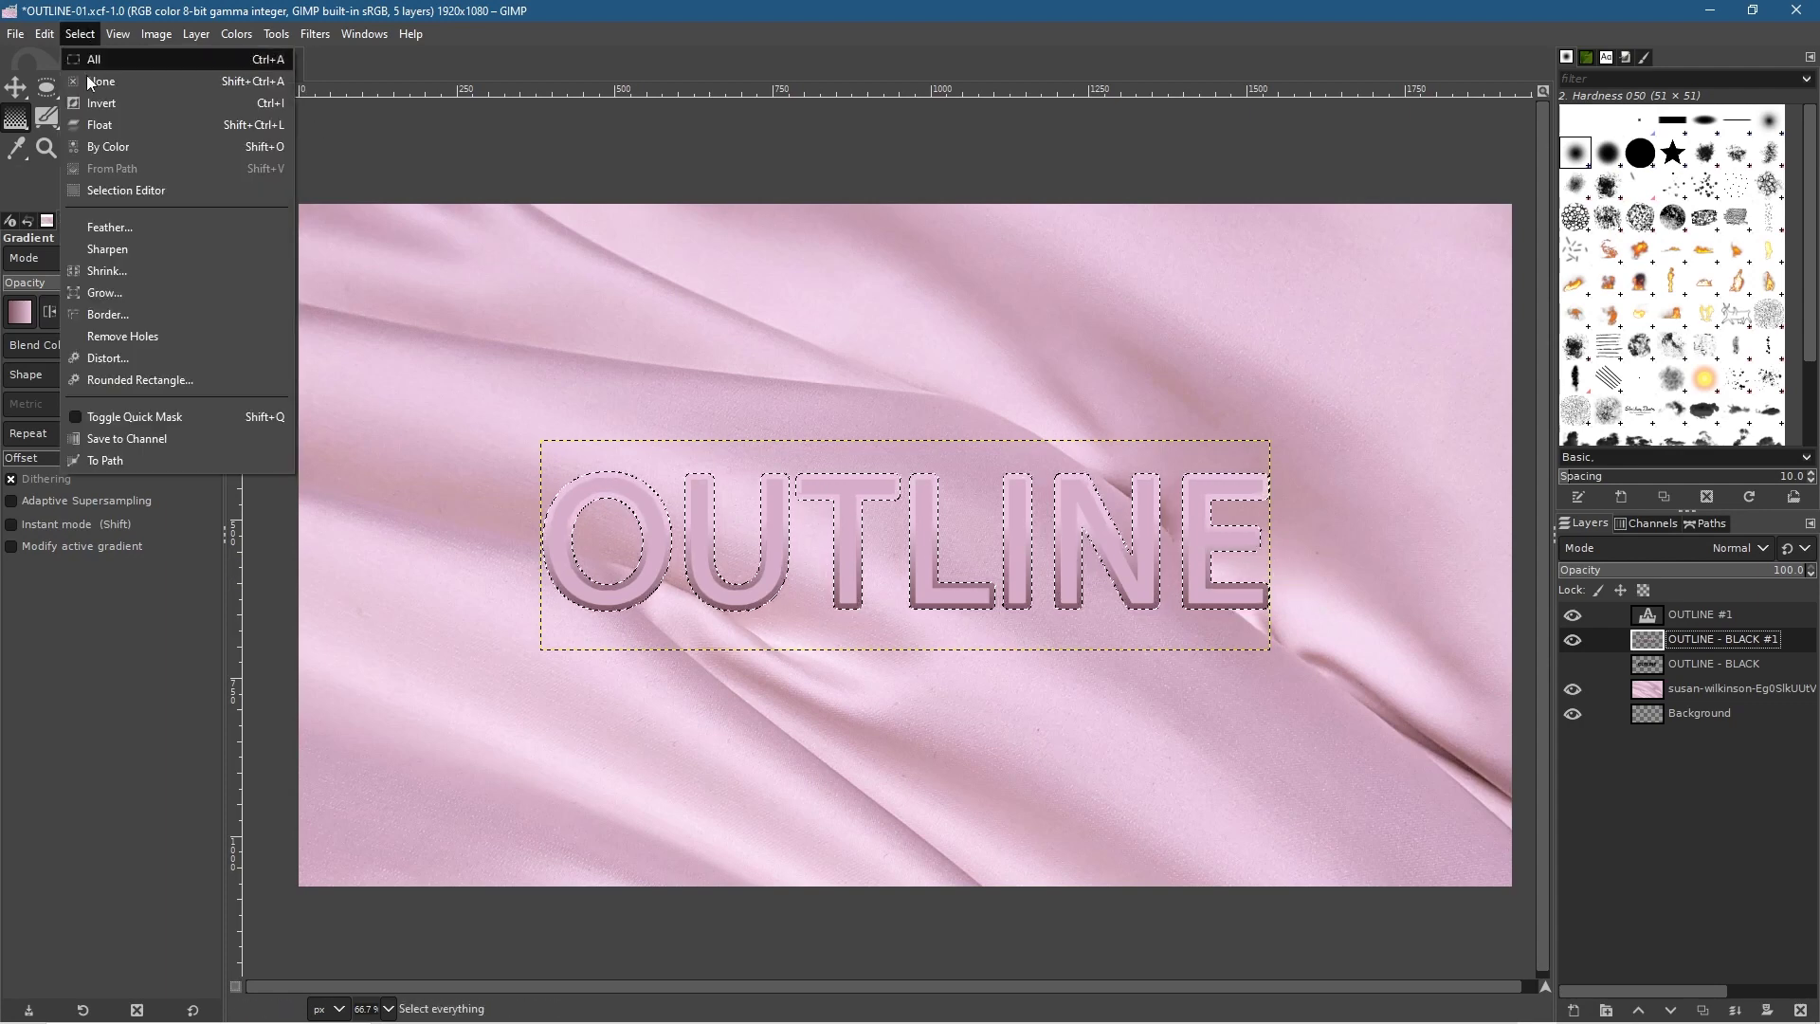
left_click(102, 81)
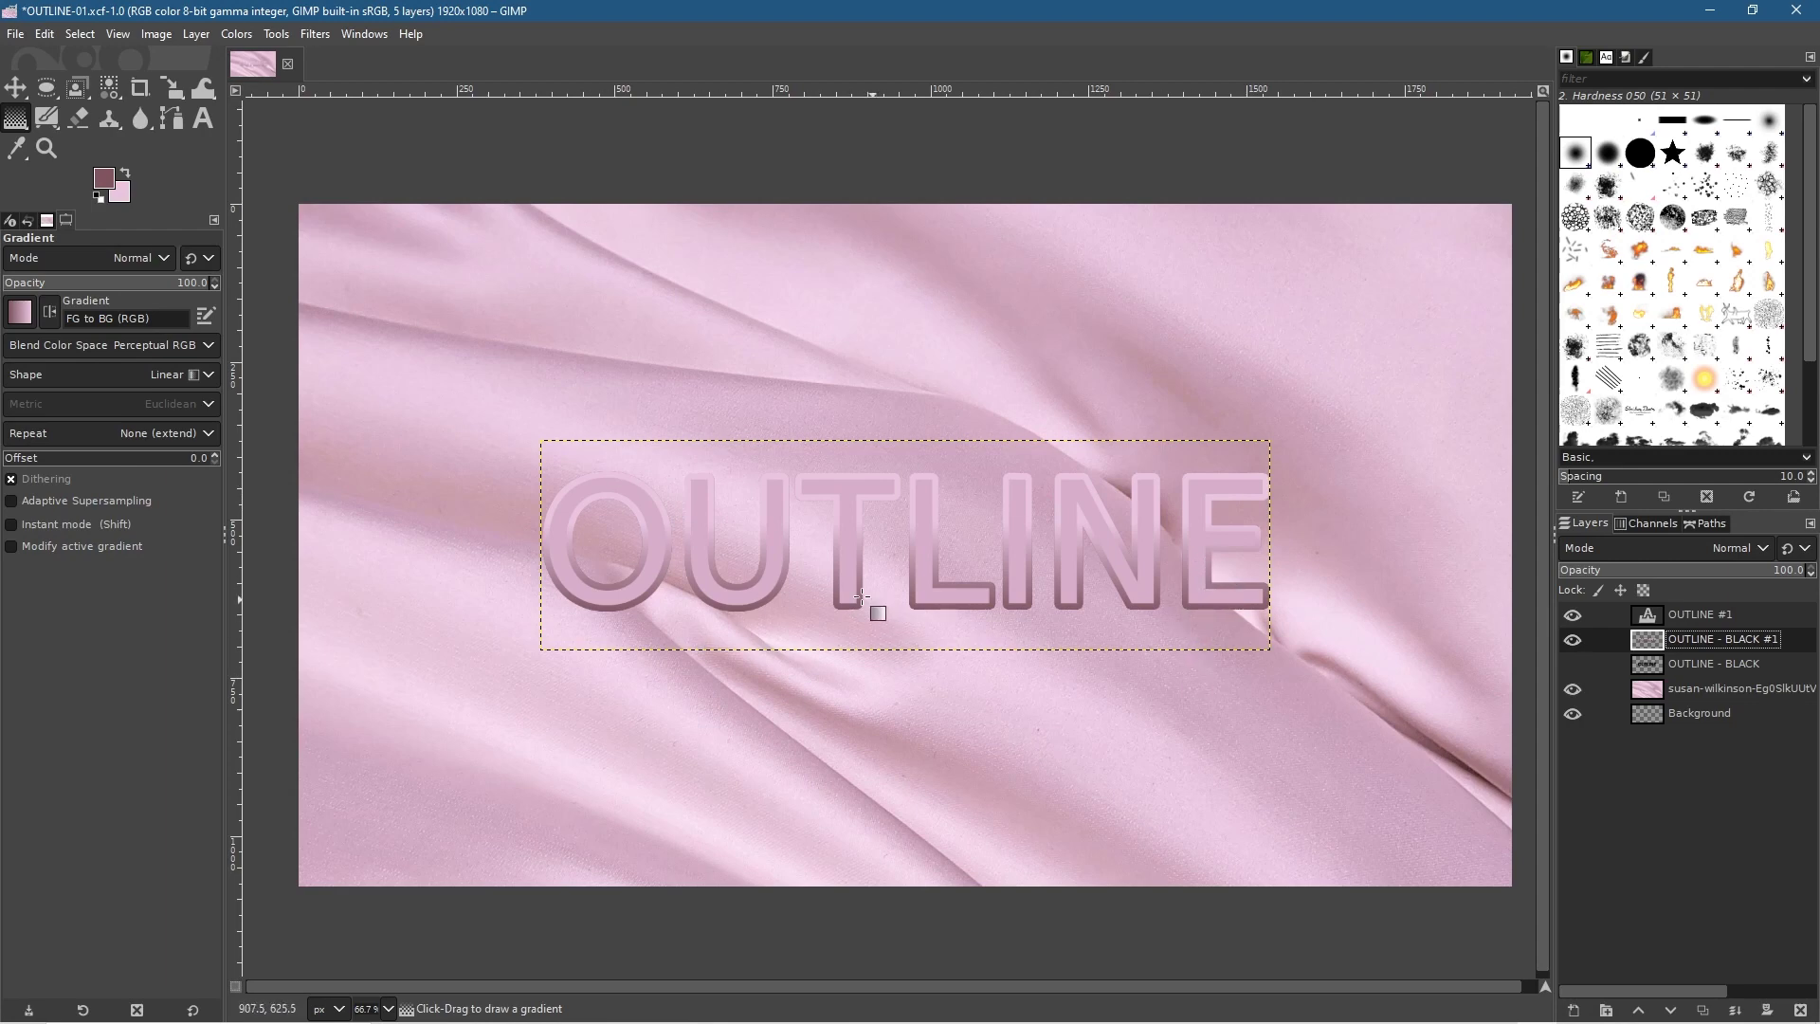
- Save the project to the existing OUTLINE-01.xcf file
left_click(15, 34)
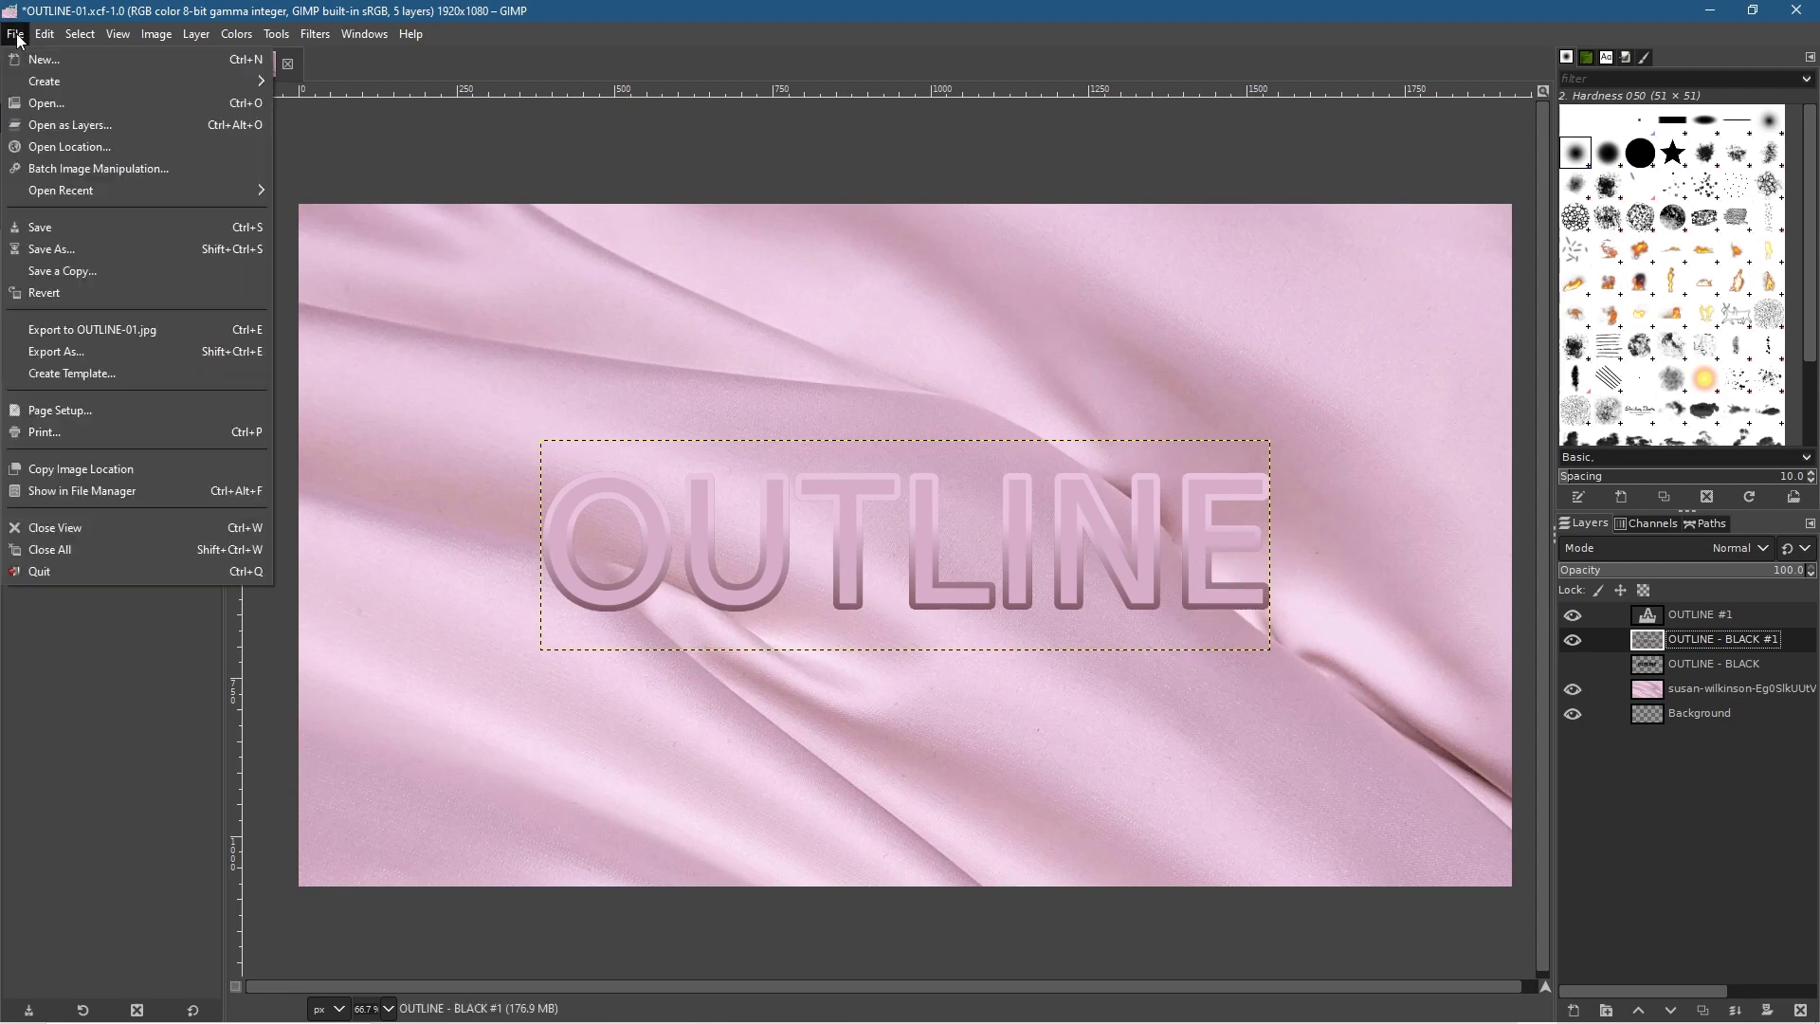
left_click(64, 226)
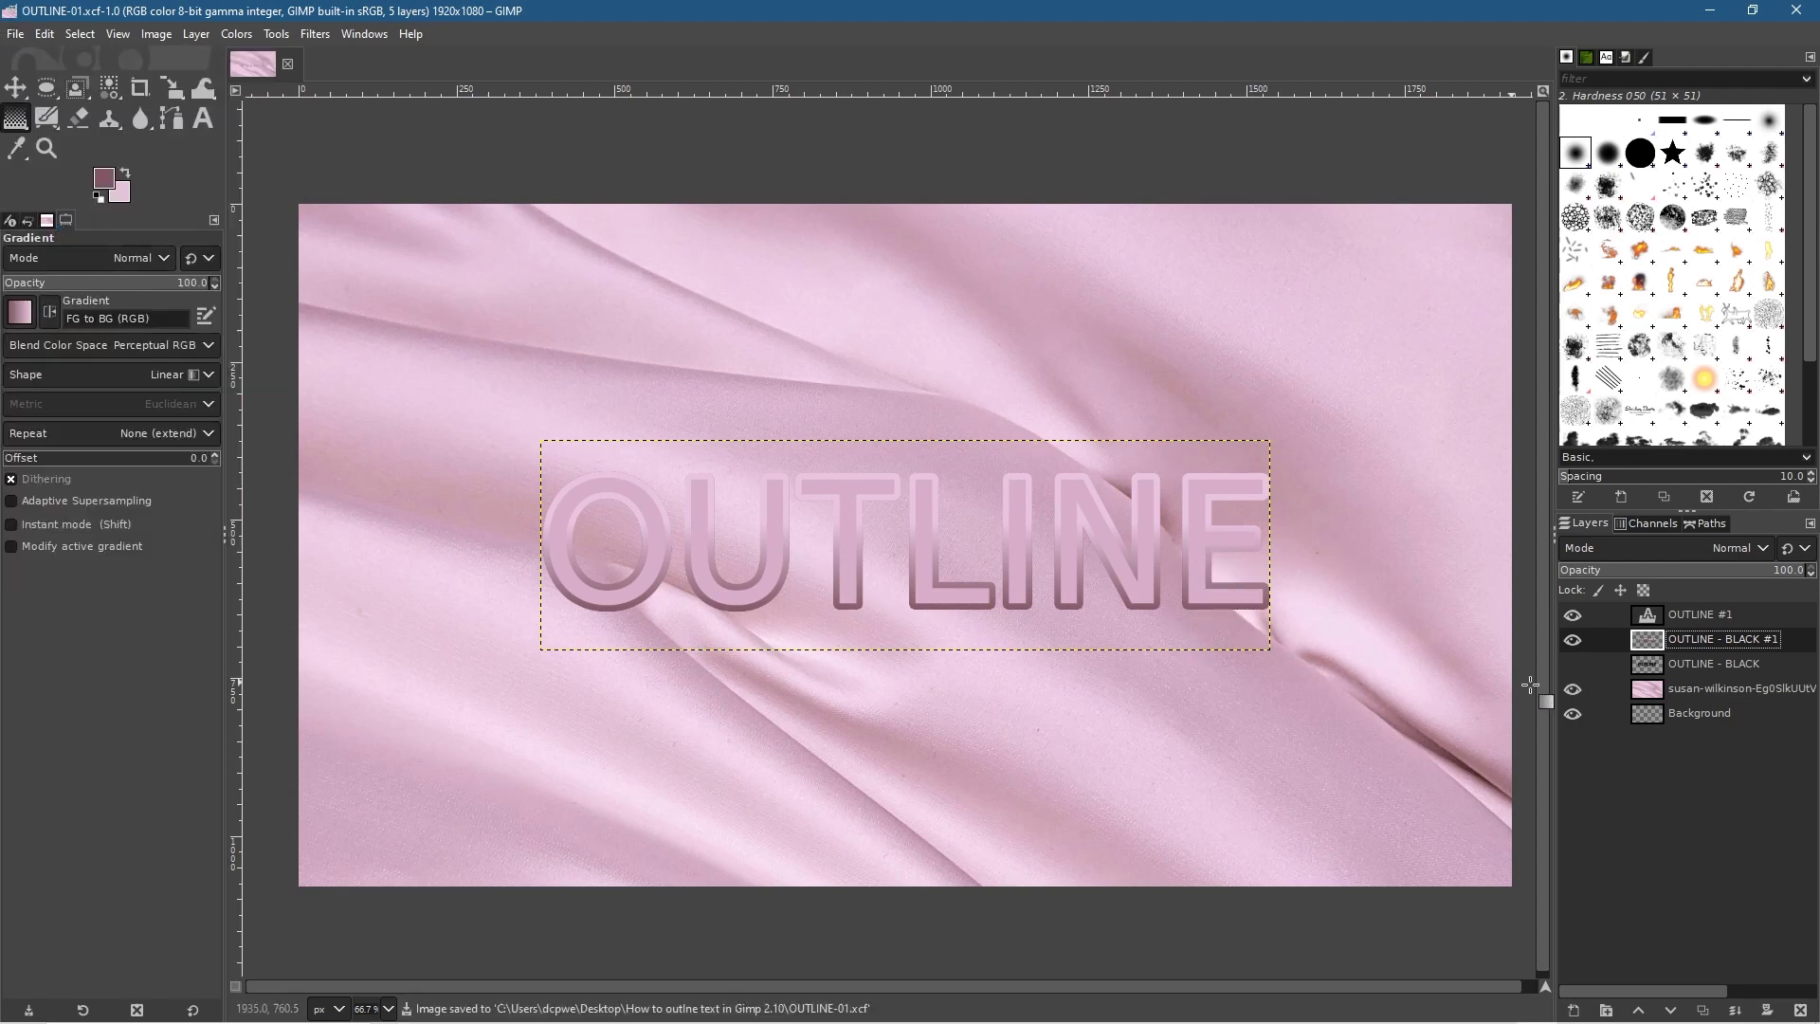
- Rename the gradient-filled OUTLINE - BLACK #1 layer as "OUTLINE - GRAD"
left_click(1698, 665)
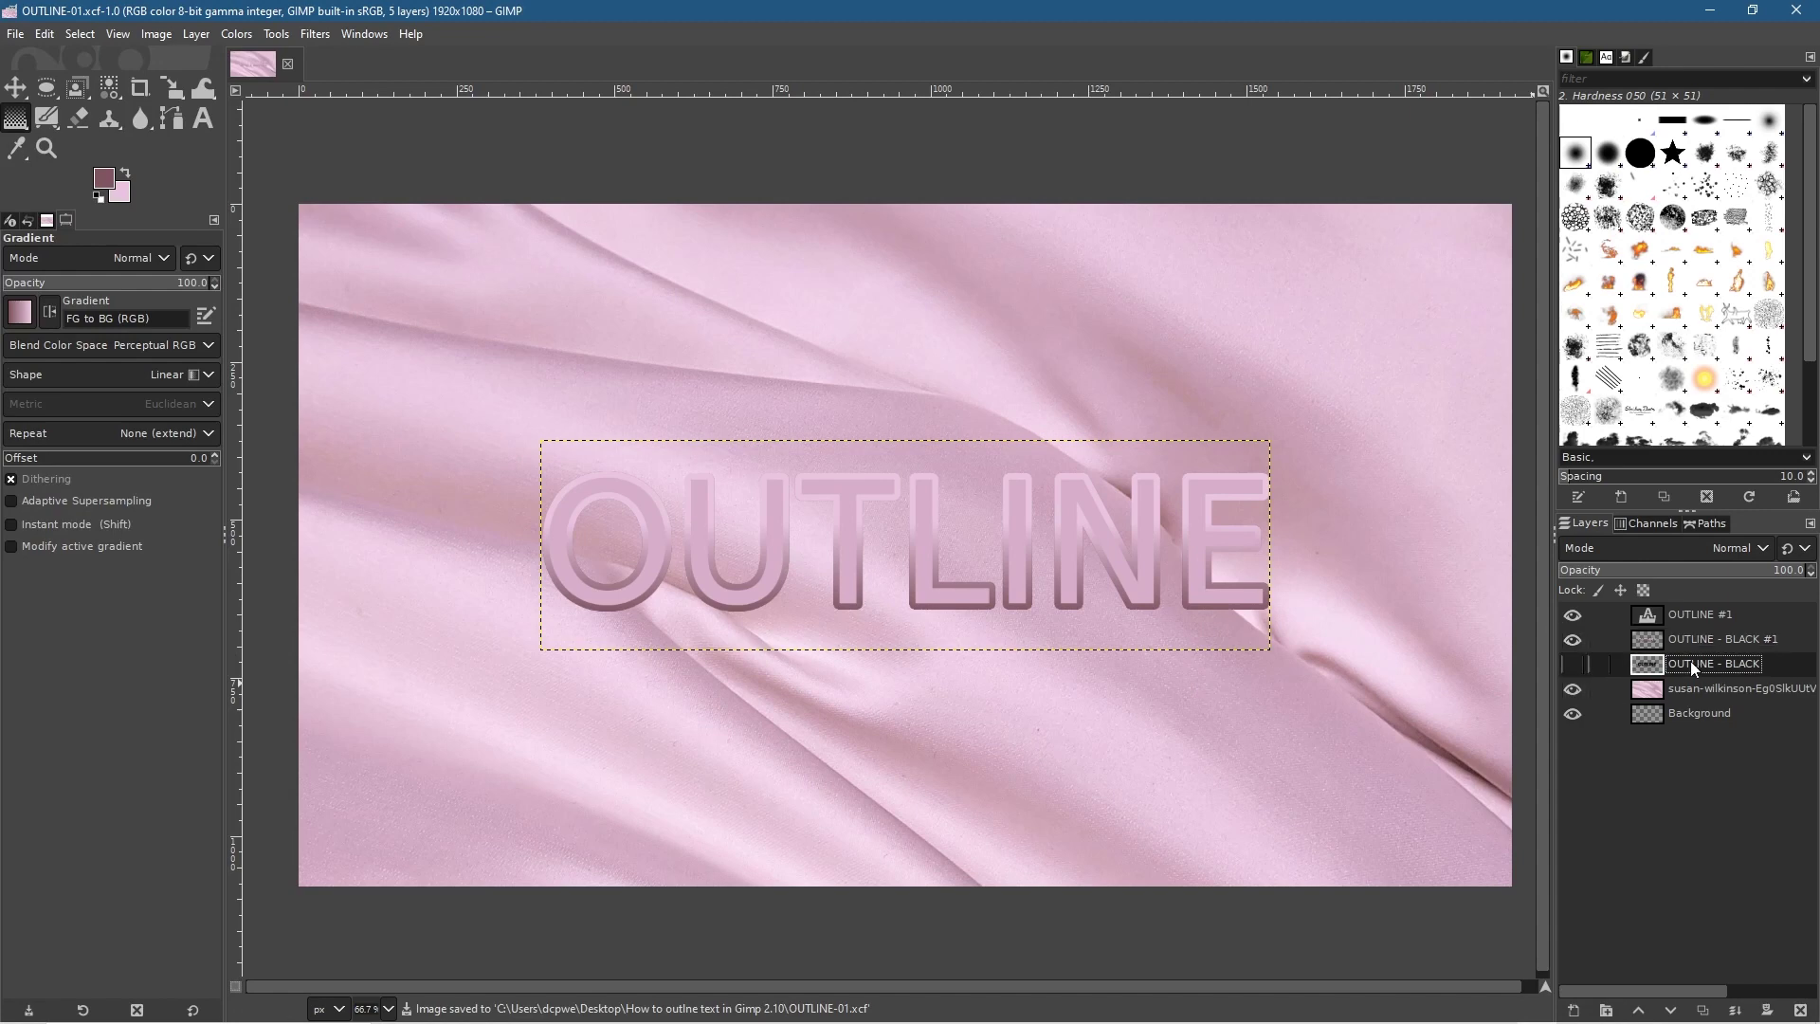
double_click(1697, 641)
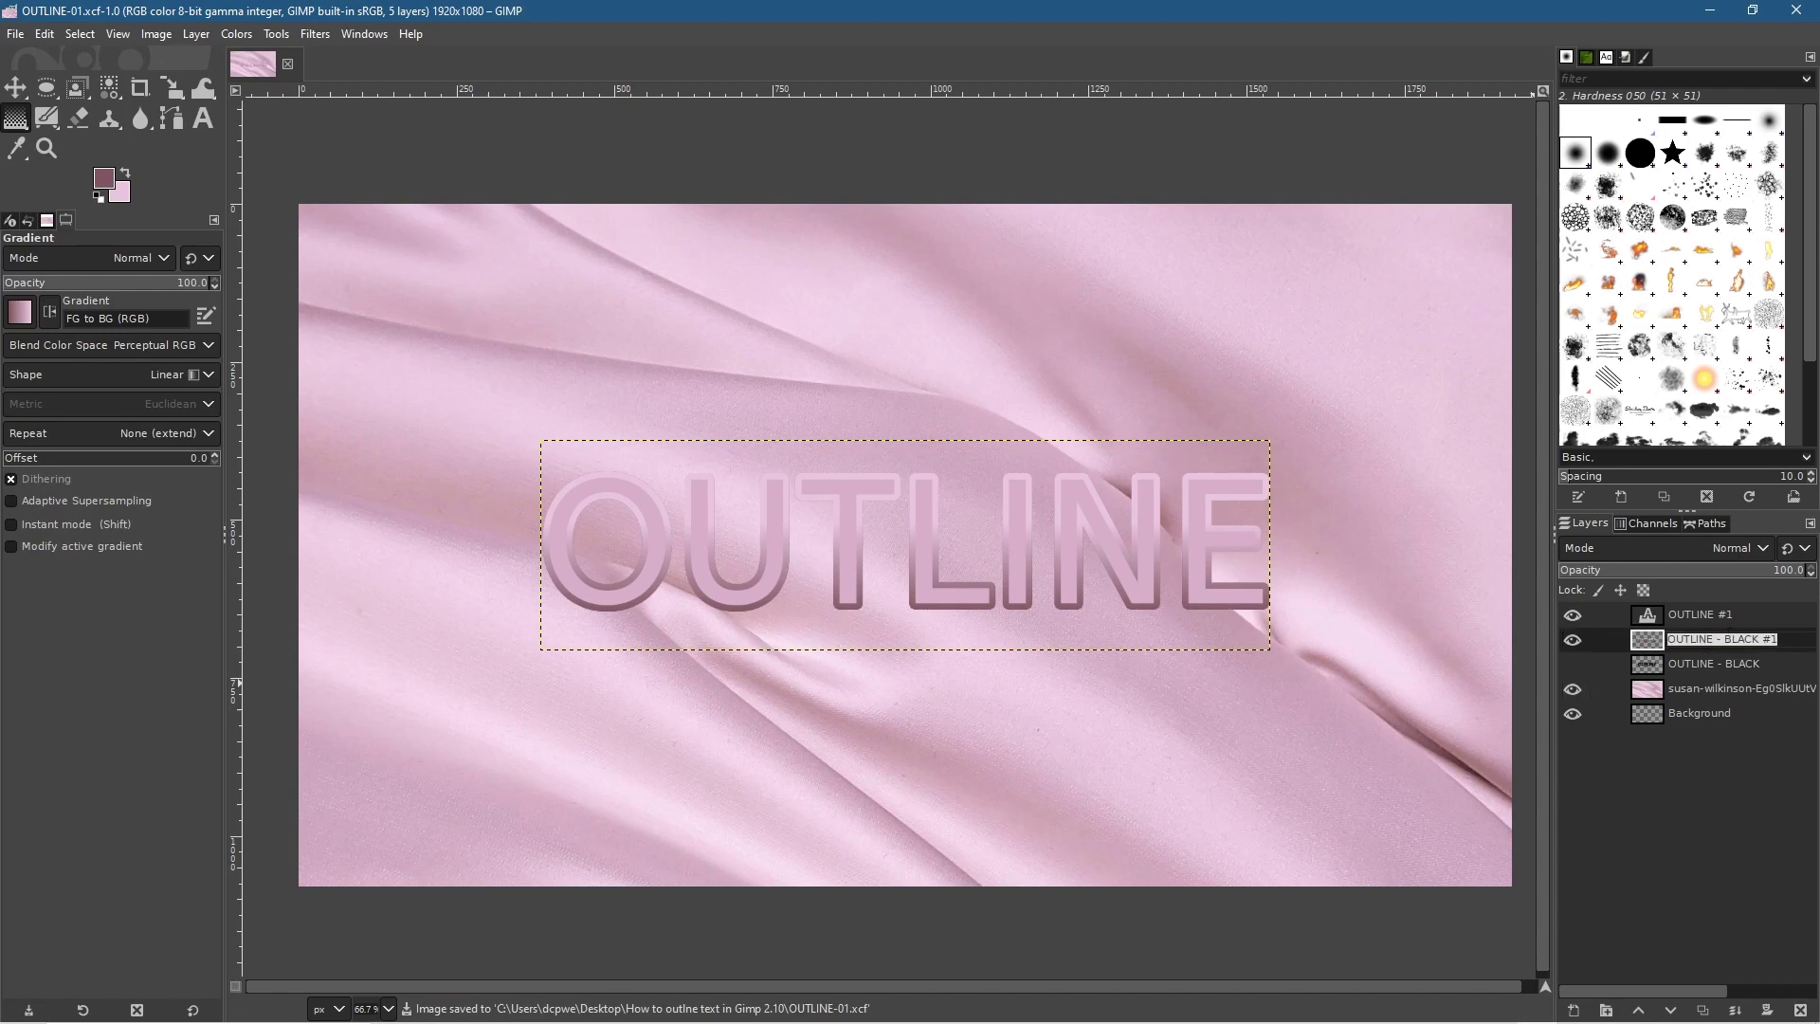
left_click_drag(1724, 639, 1779, 639)
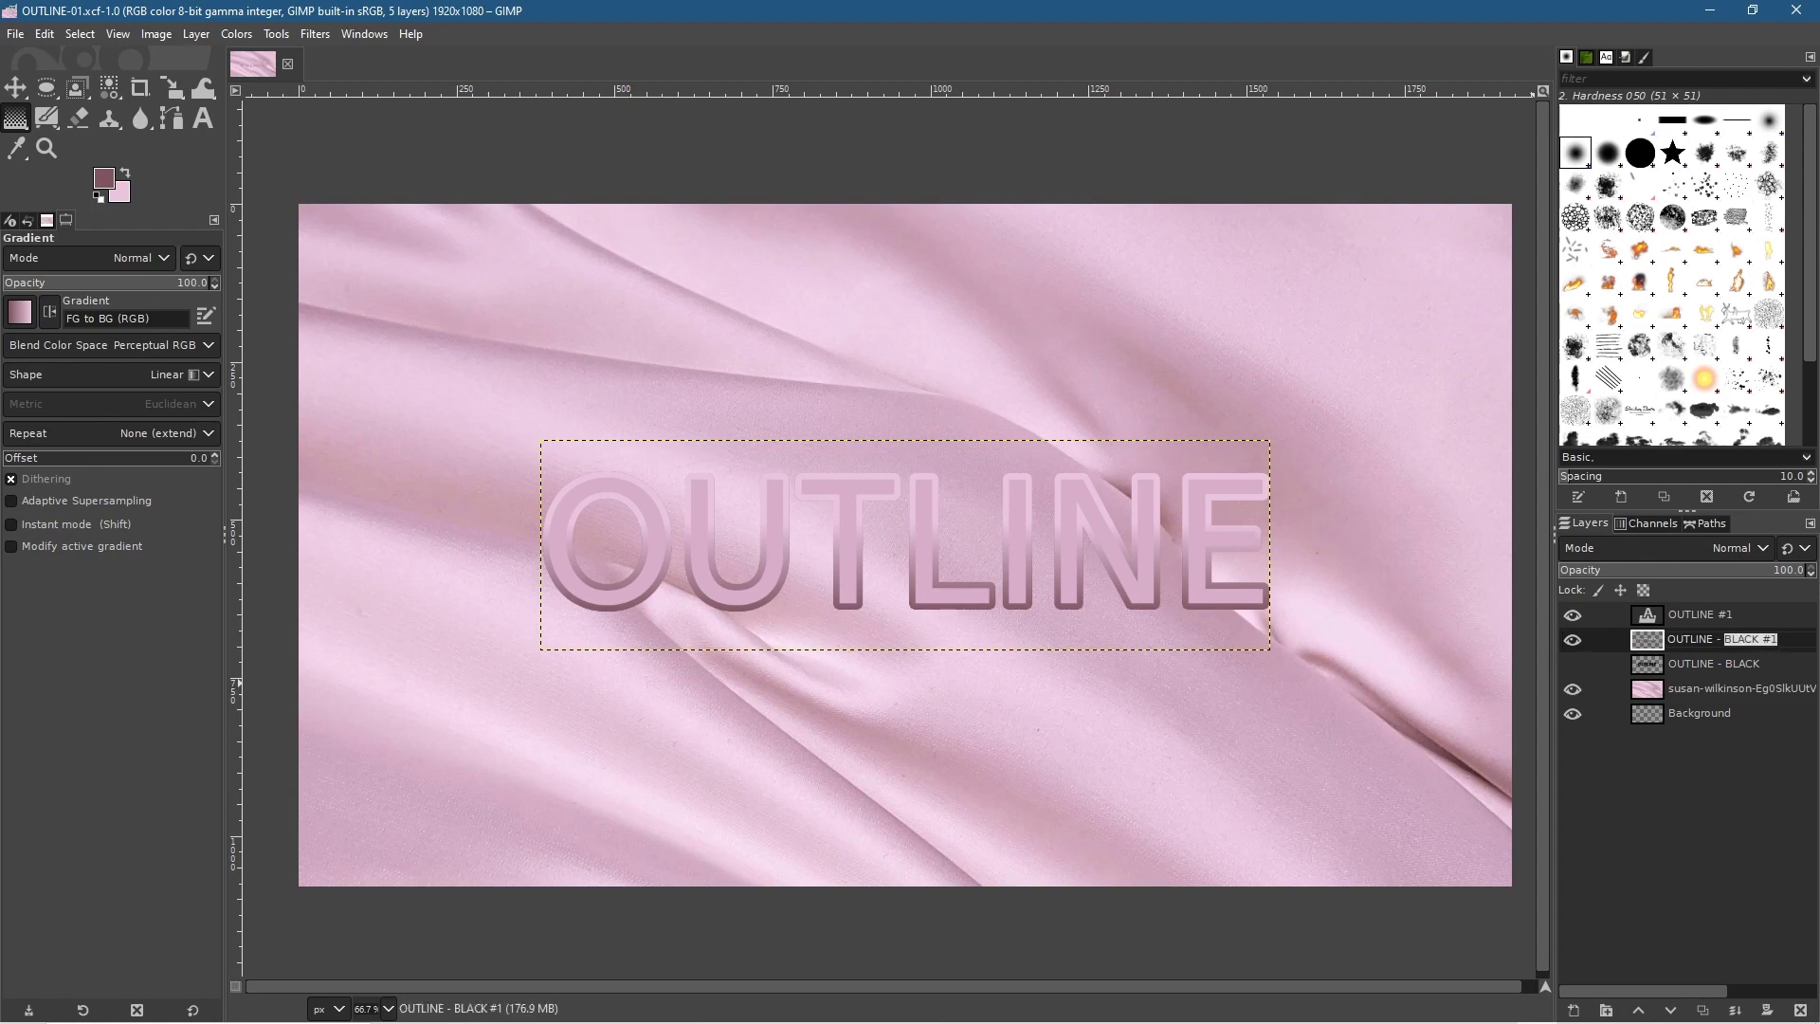
type("GRAD")
key("Return")
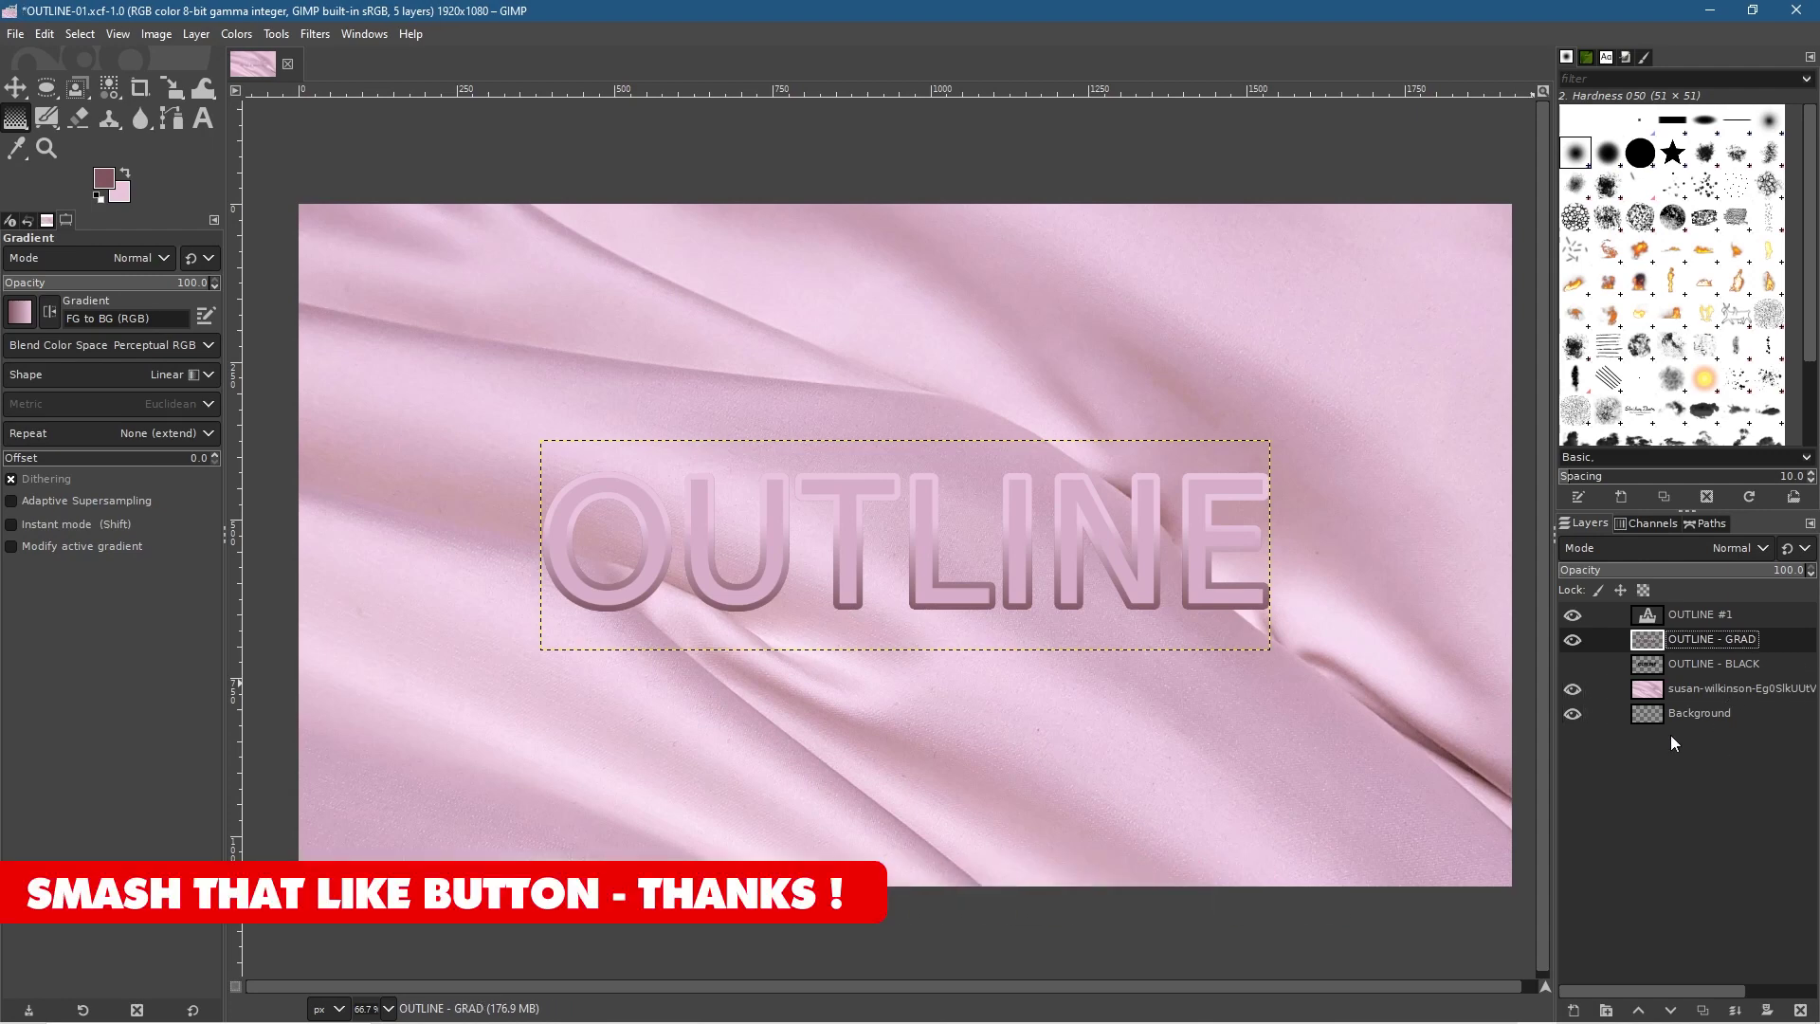
- Compare the black and gradient outlines by toggling the visibility of the OUTLINE - BLACK and OUTLINE - GRAD layers
left_click(1572, 639)
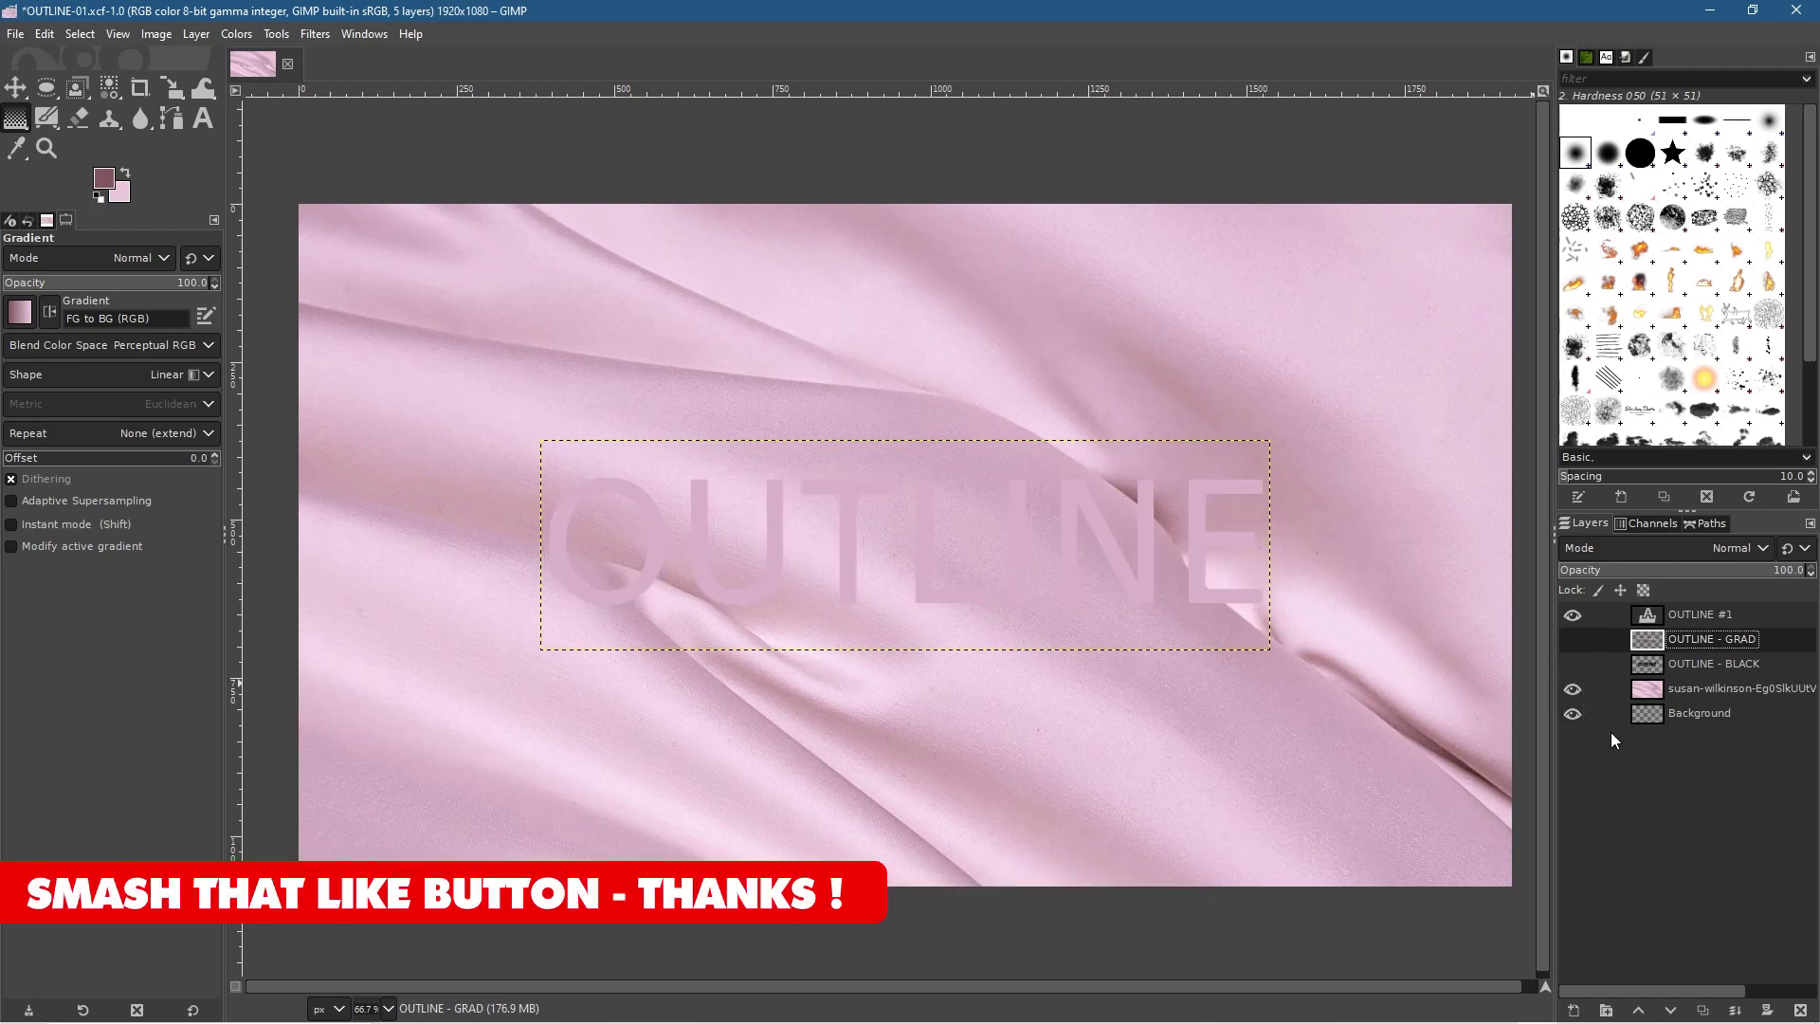
left_click(1573, 664)
left_click(1572, 660)
left_click(1571, 641)
left_click(1572, 641)
left_click(1572, 641)
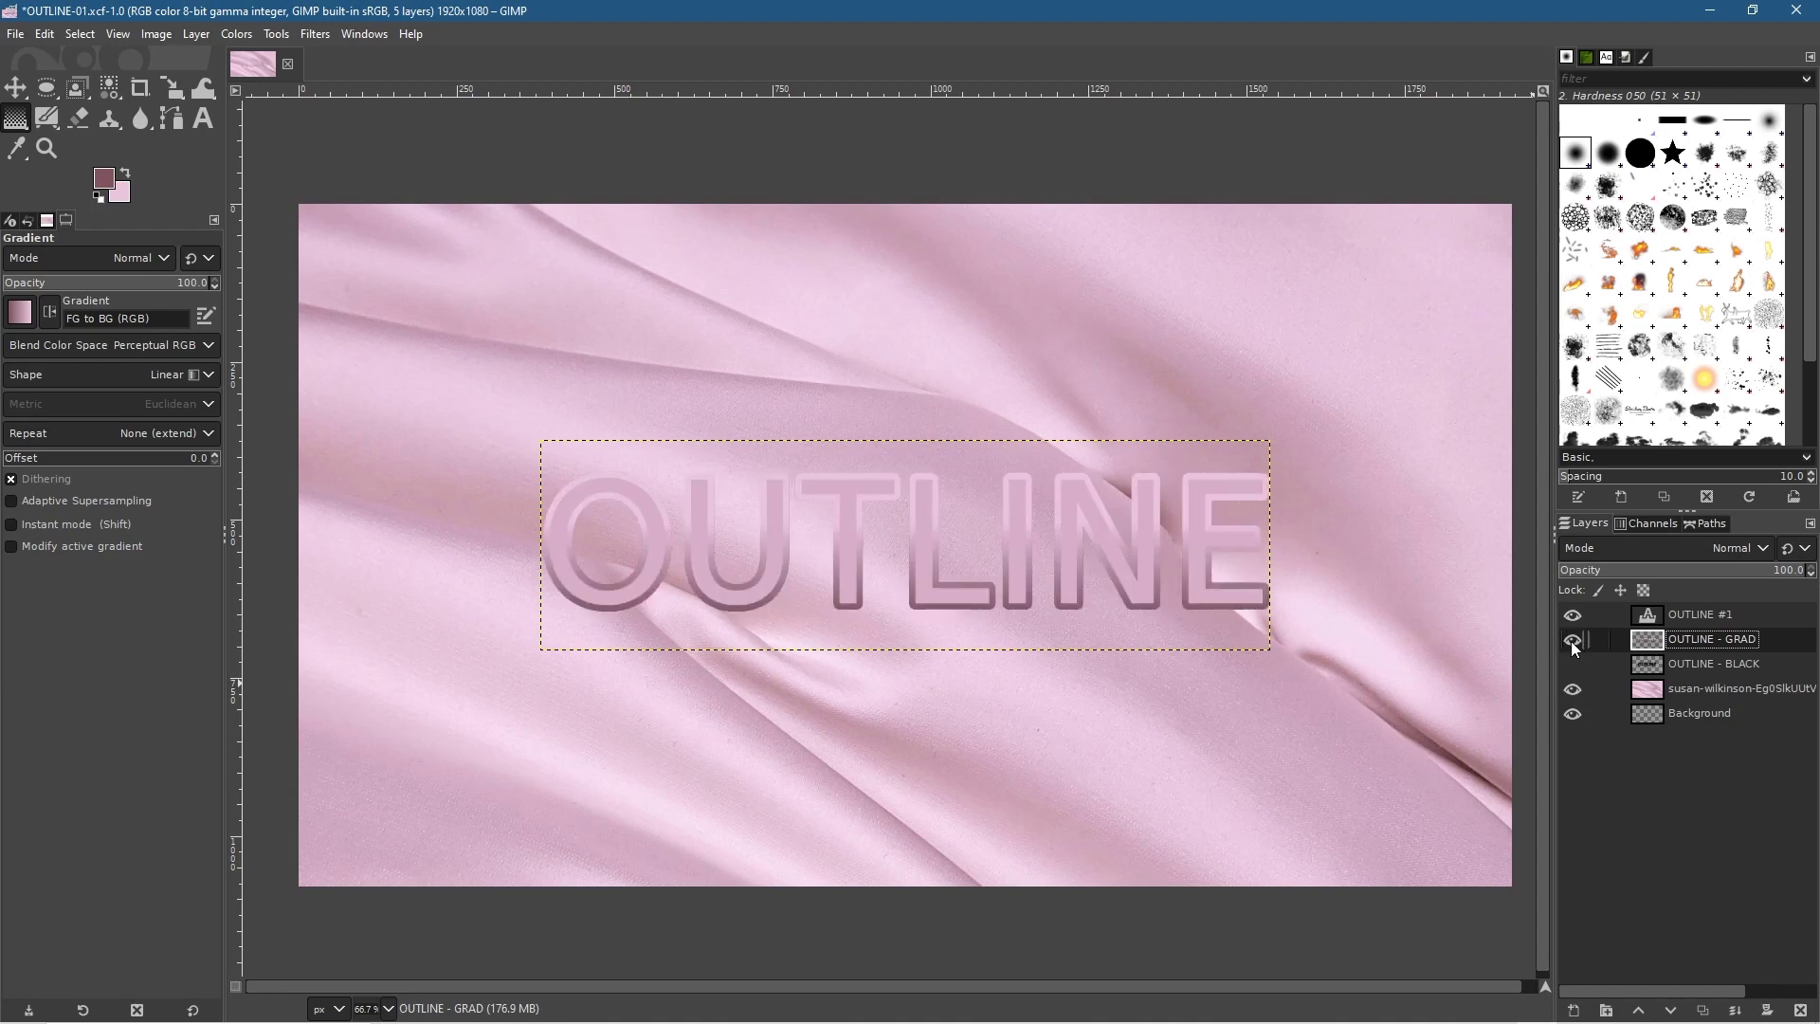
left_click(1573, 640)
left_click(1573, 664)
left_click(1573, 639)
- Save the project and export the gradient version as the JPEG file OUTLINE-02.jpg with quality 90 into the same folder
left_click(15, 34)
left_click(49, 223)
left_click(16, 34)
left_click(82, 348)
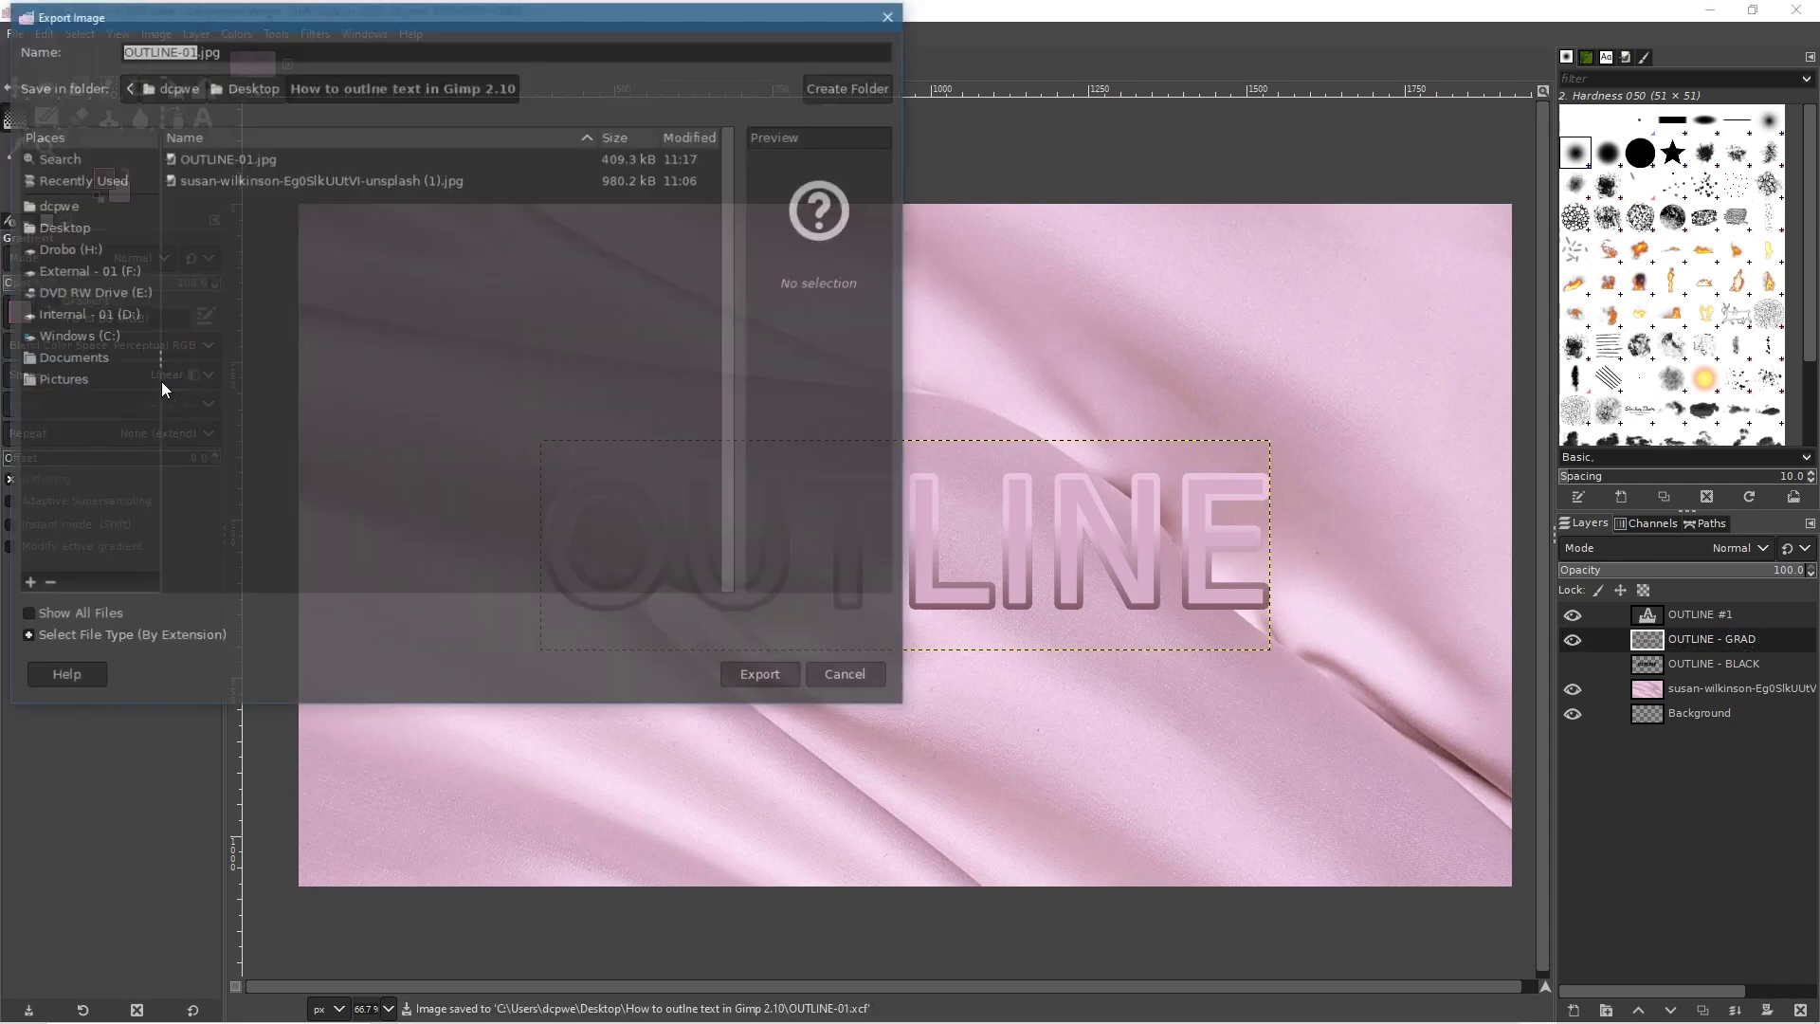
left_click(194, 53)
key("BackSpace")
type("2")
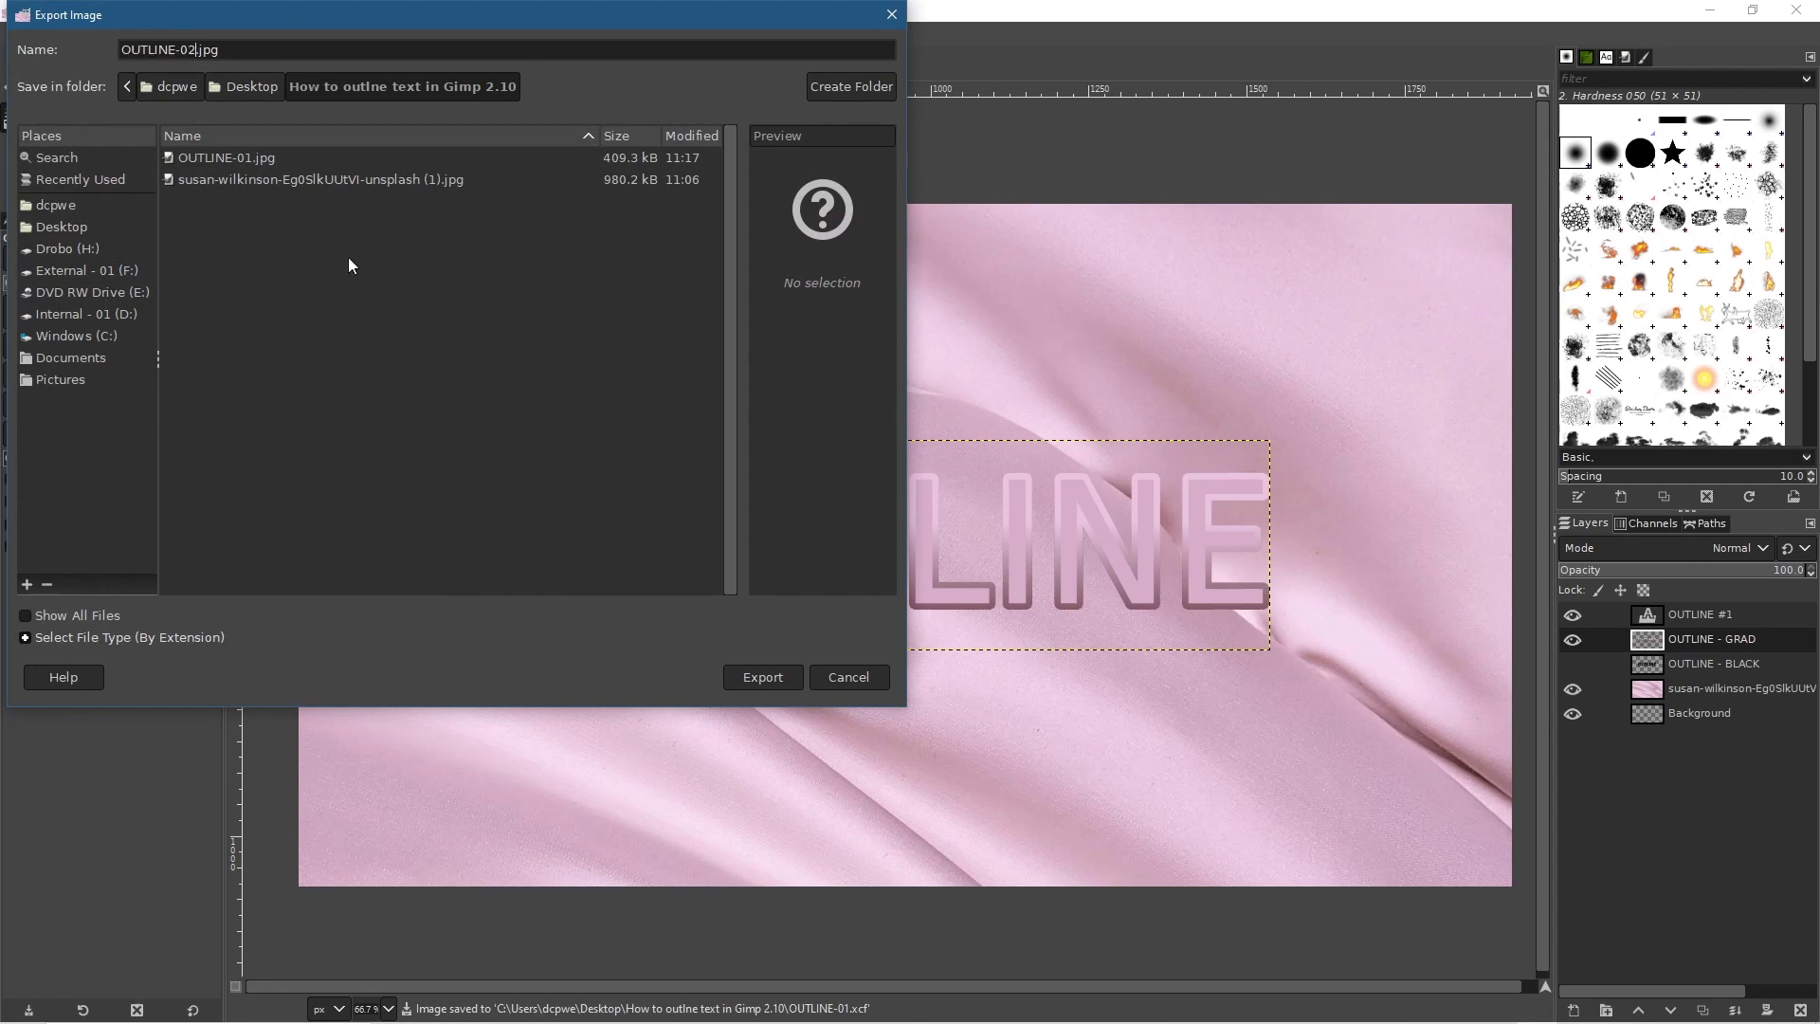
left_click(764, 677)
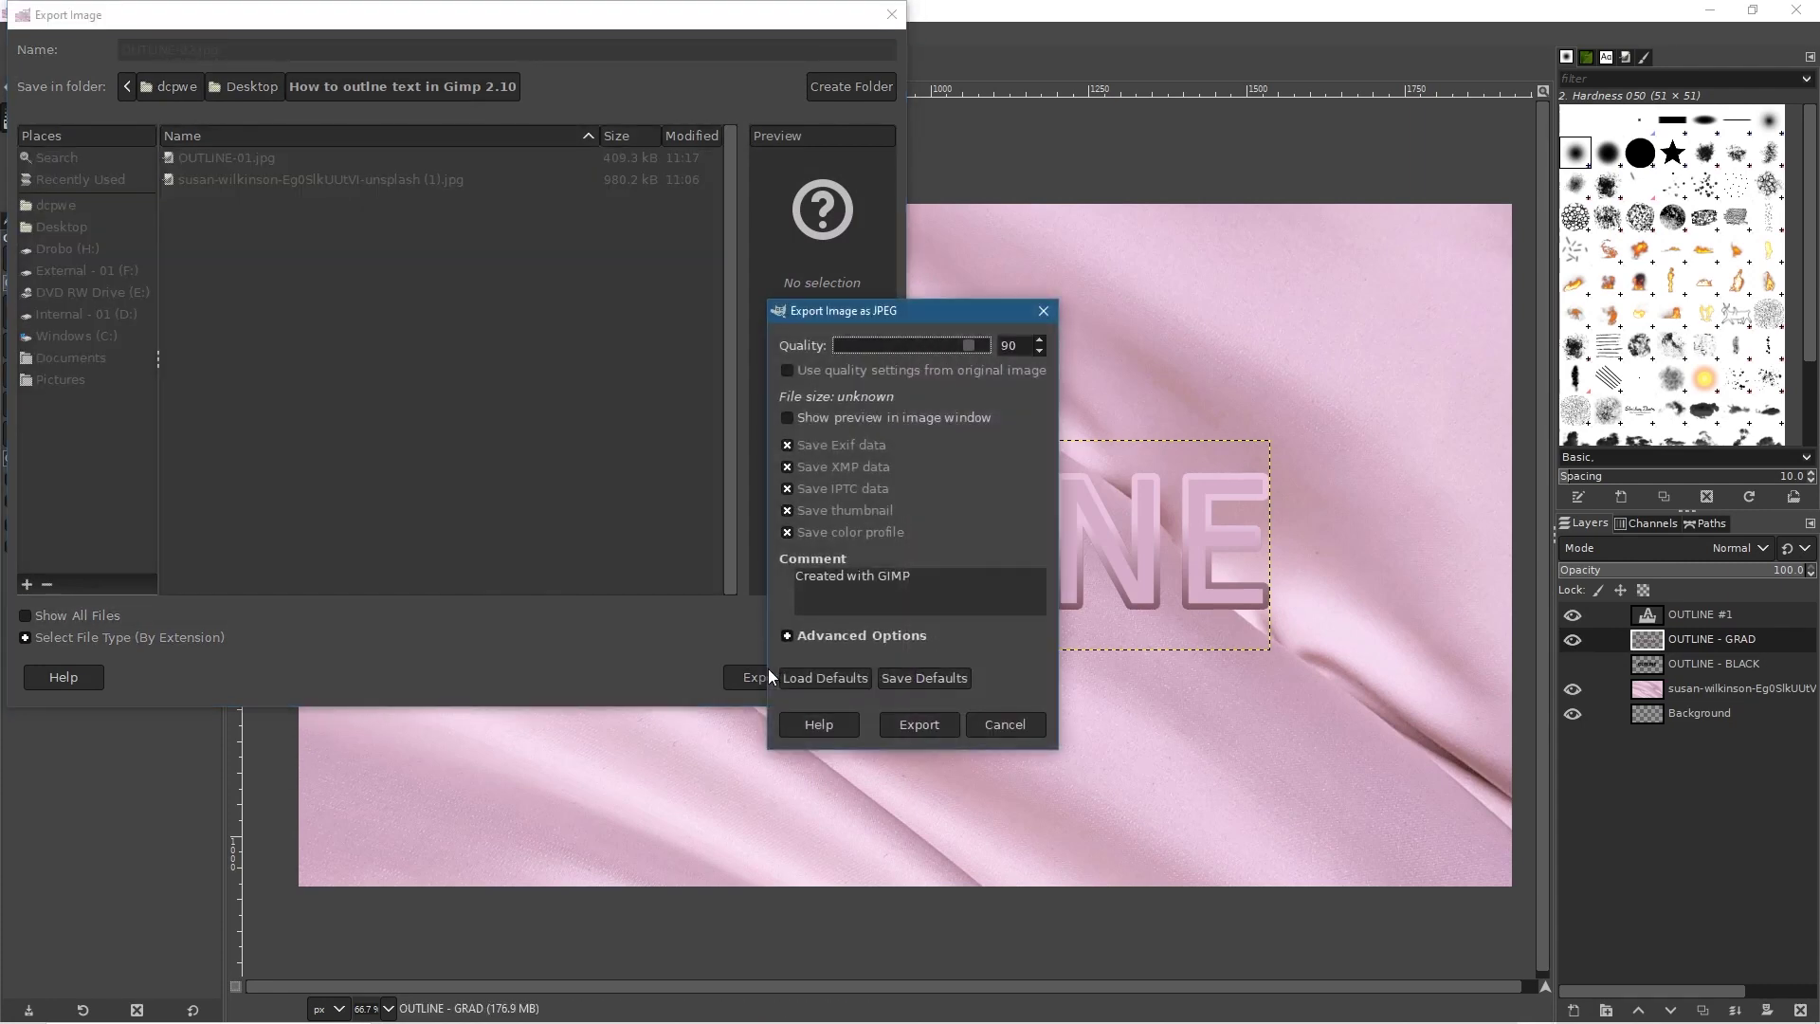
left_click(918, 724)
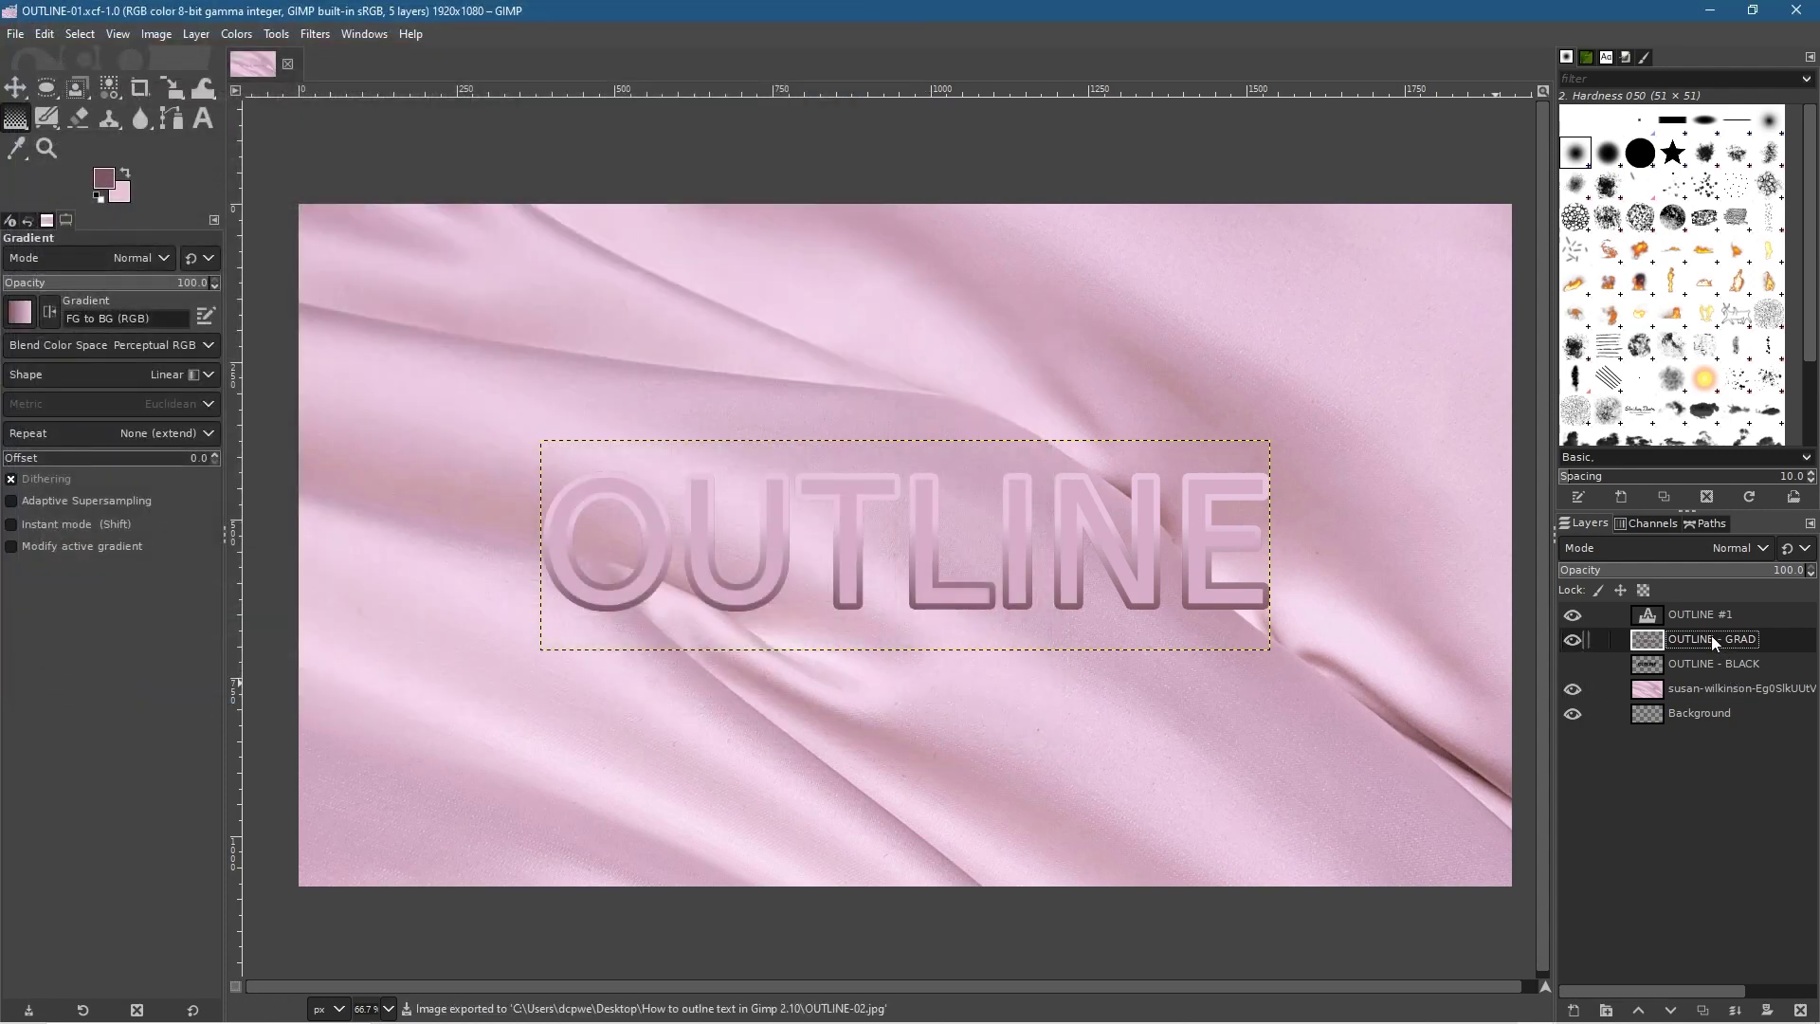
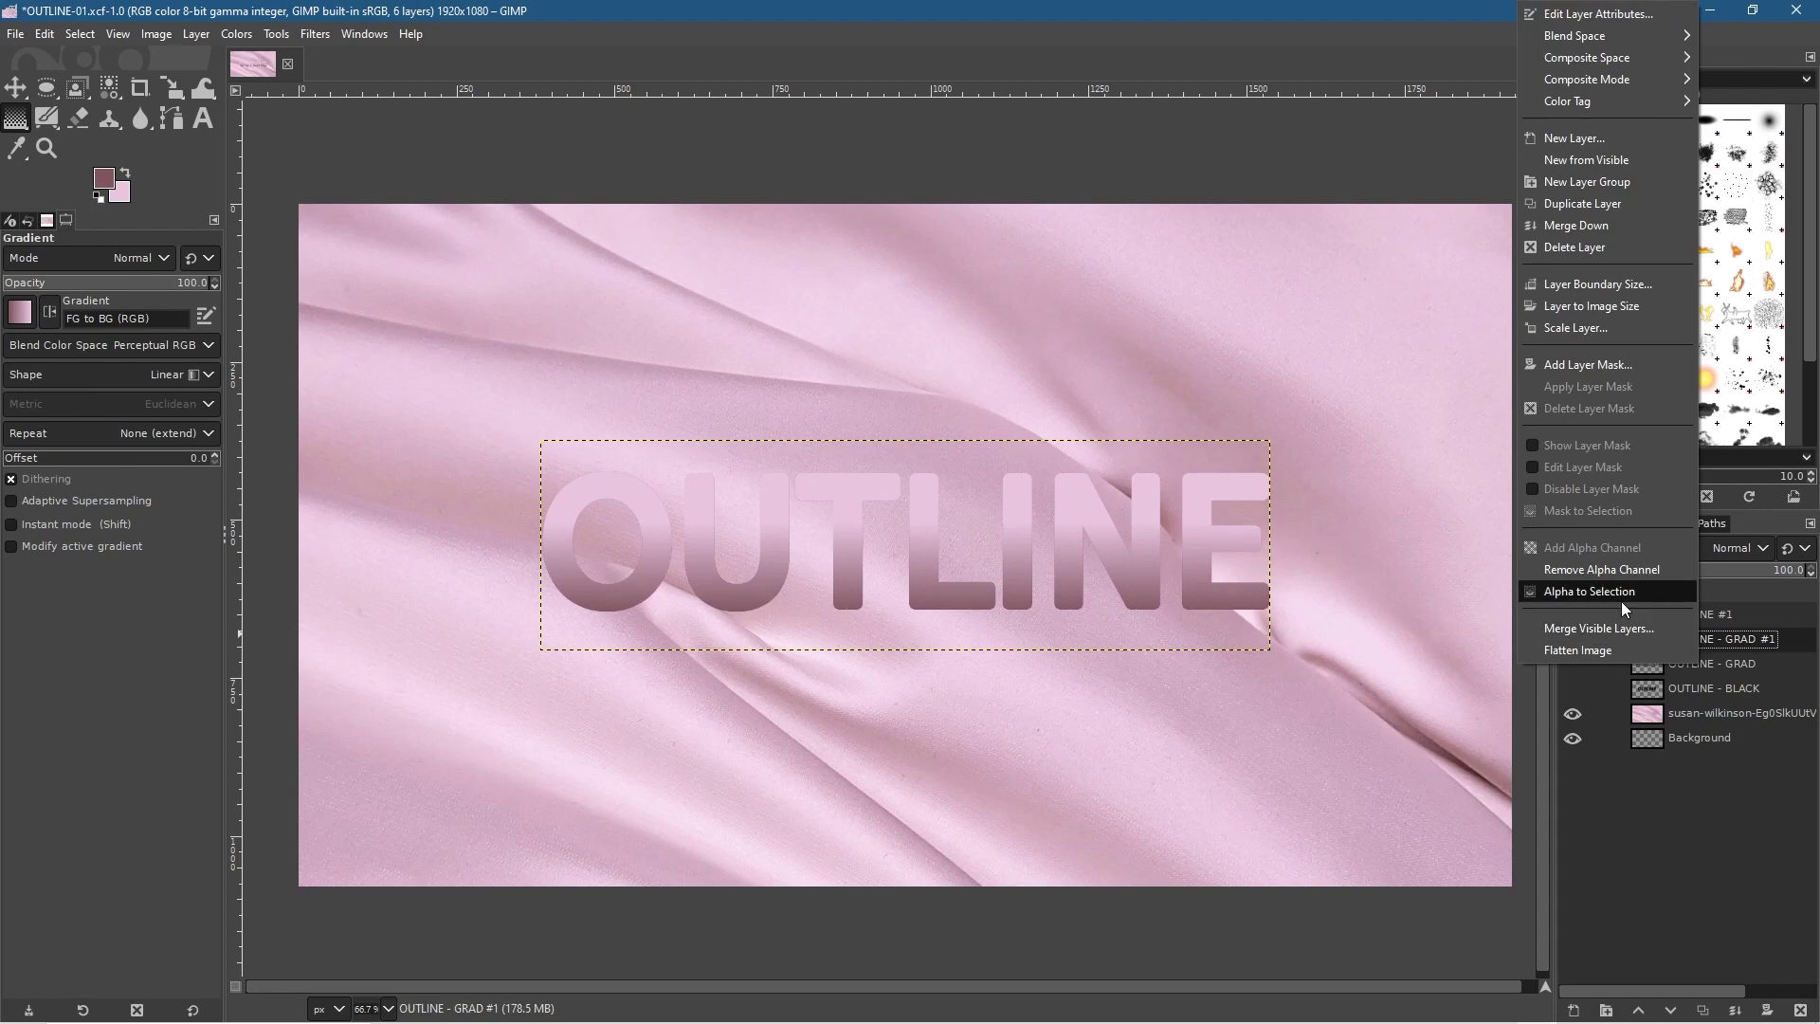
- Select the letters of the OUTLINE - GRAD #1 layer from its alpha and set Bucket Fill to pattern fill with the Leopard pattern
left_click(1619, 592)
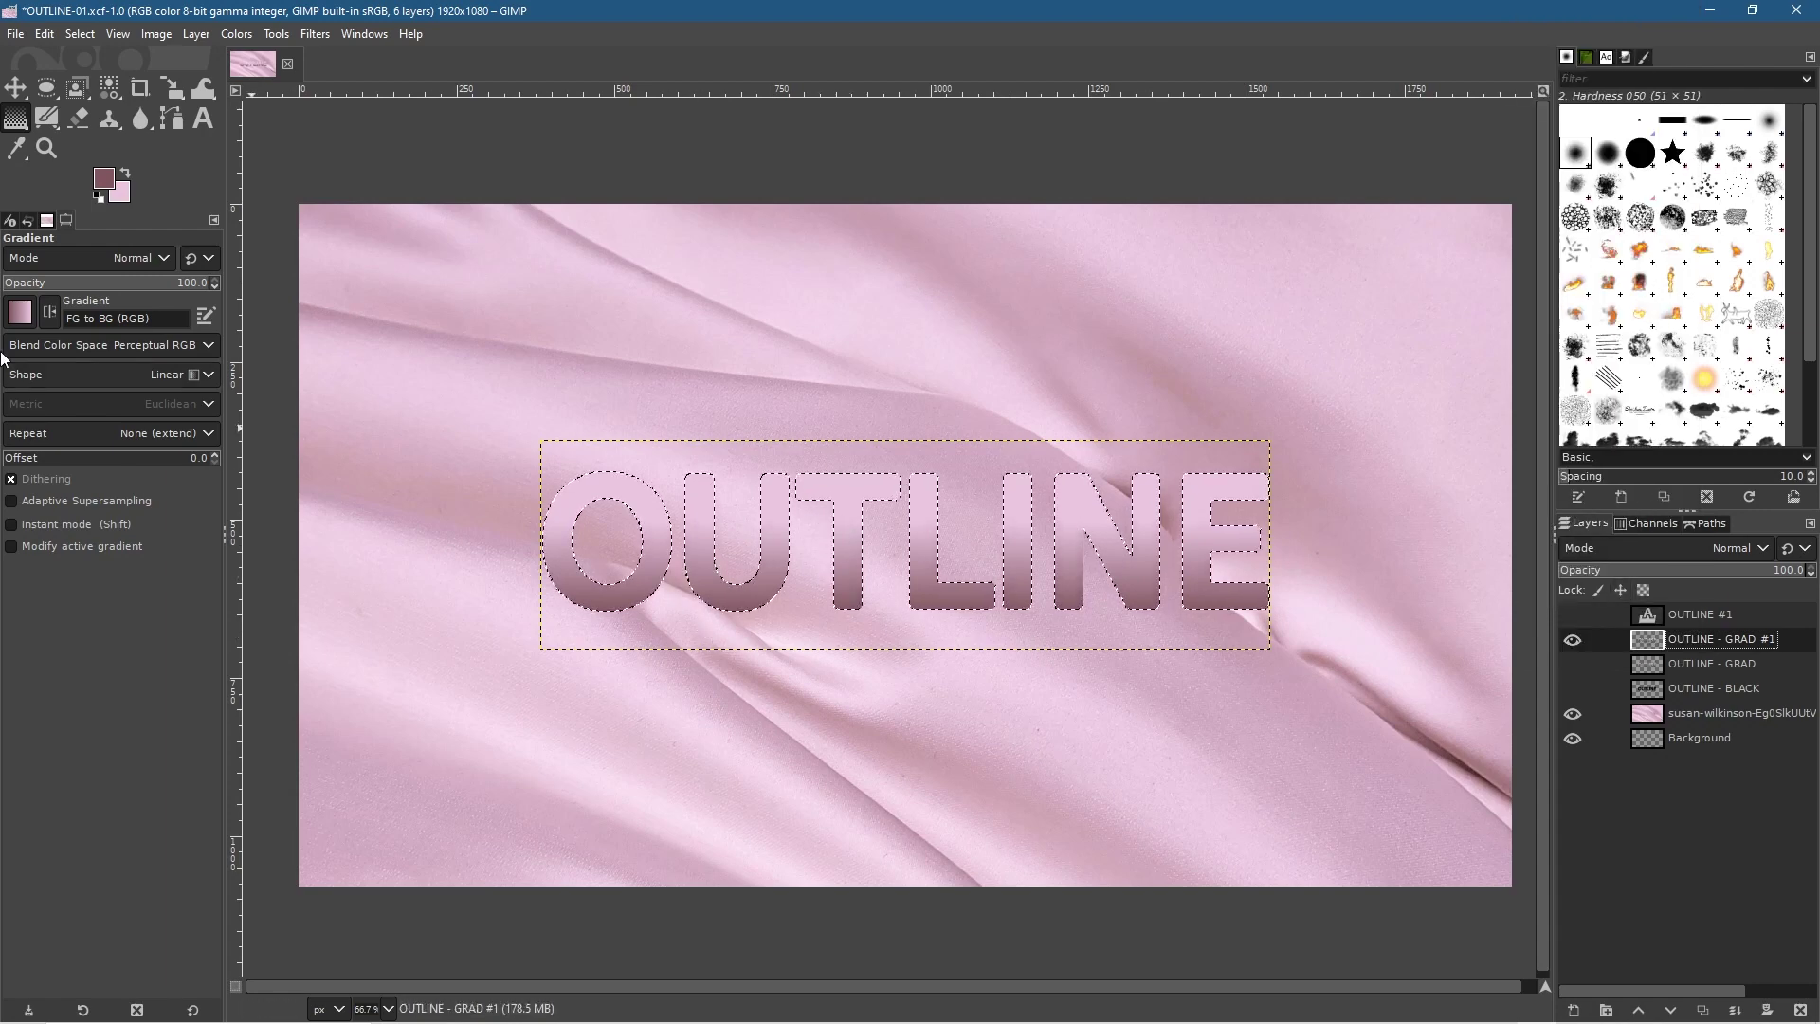
left_click(14, 125)
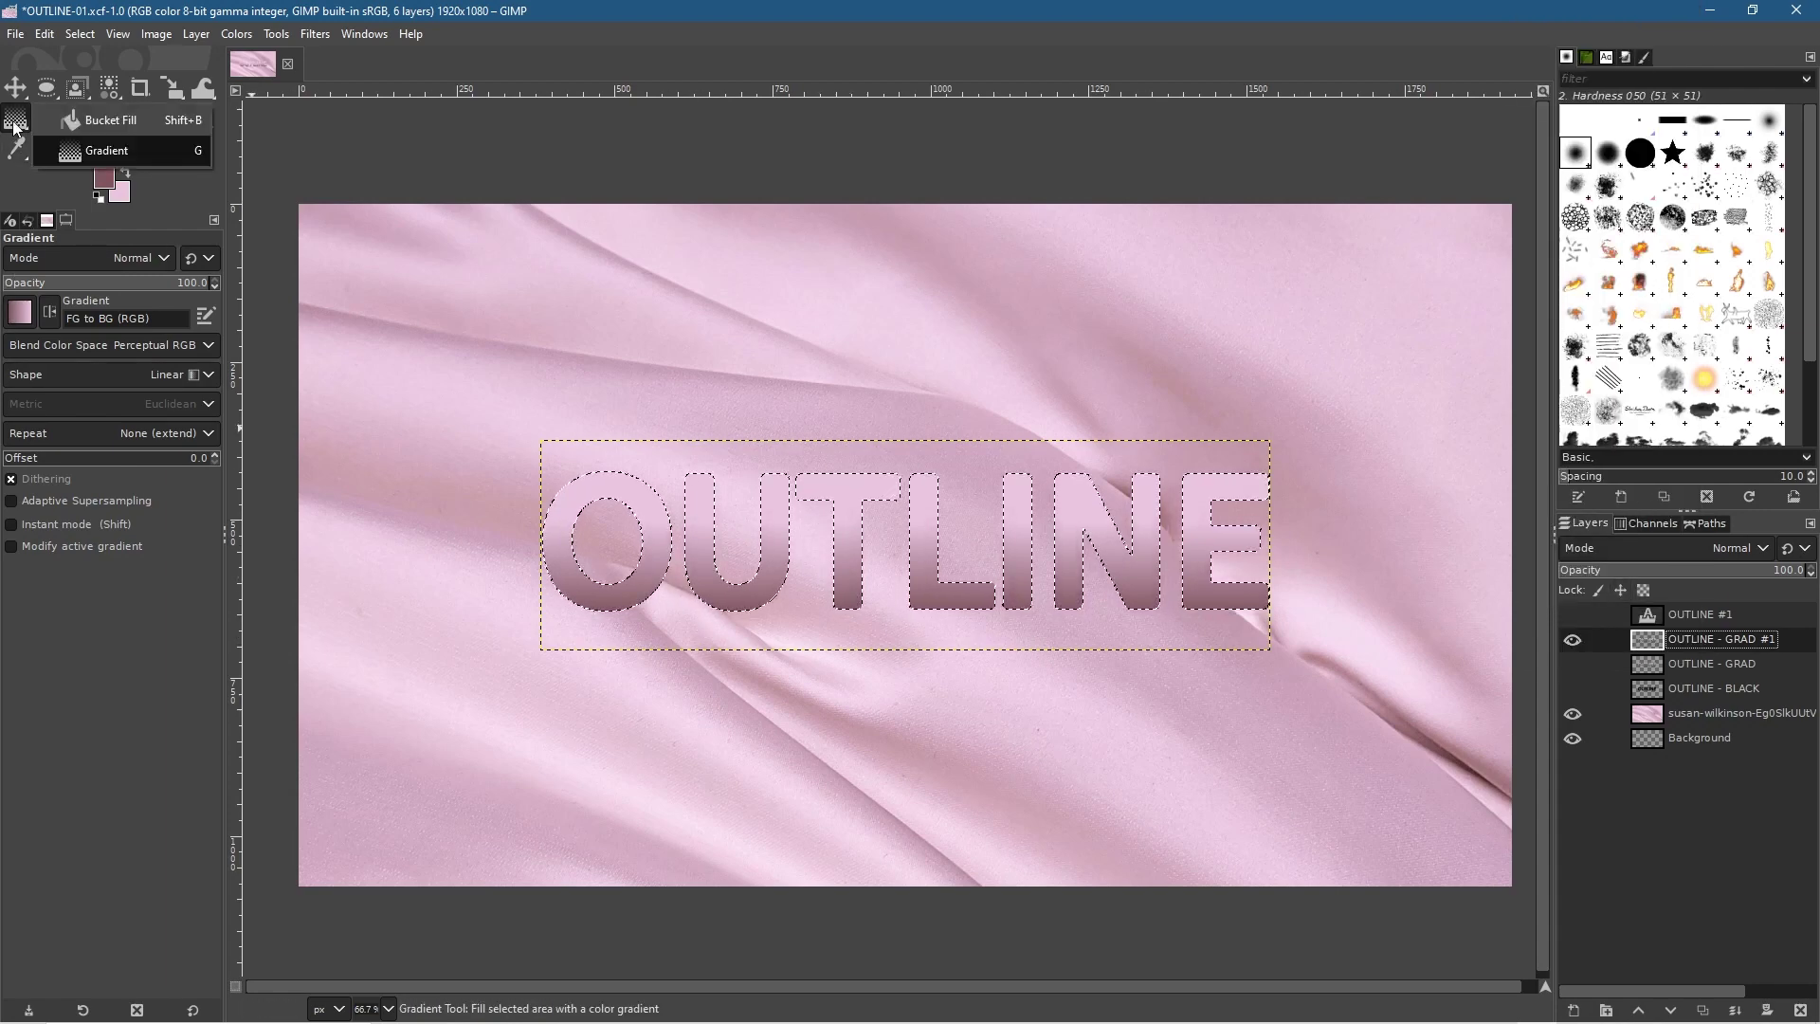
left_click(79, 136)
left_click(34, 357)
left_click(54, 381)
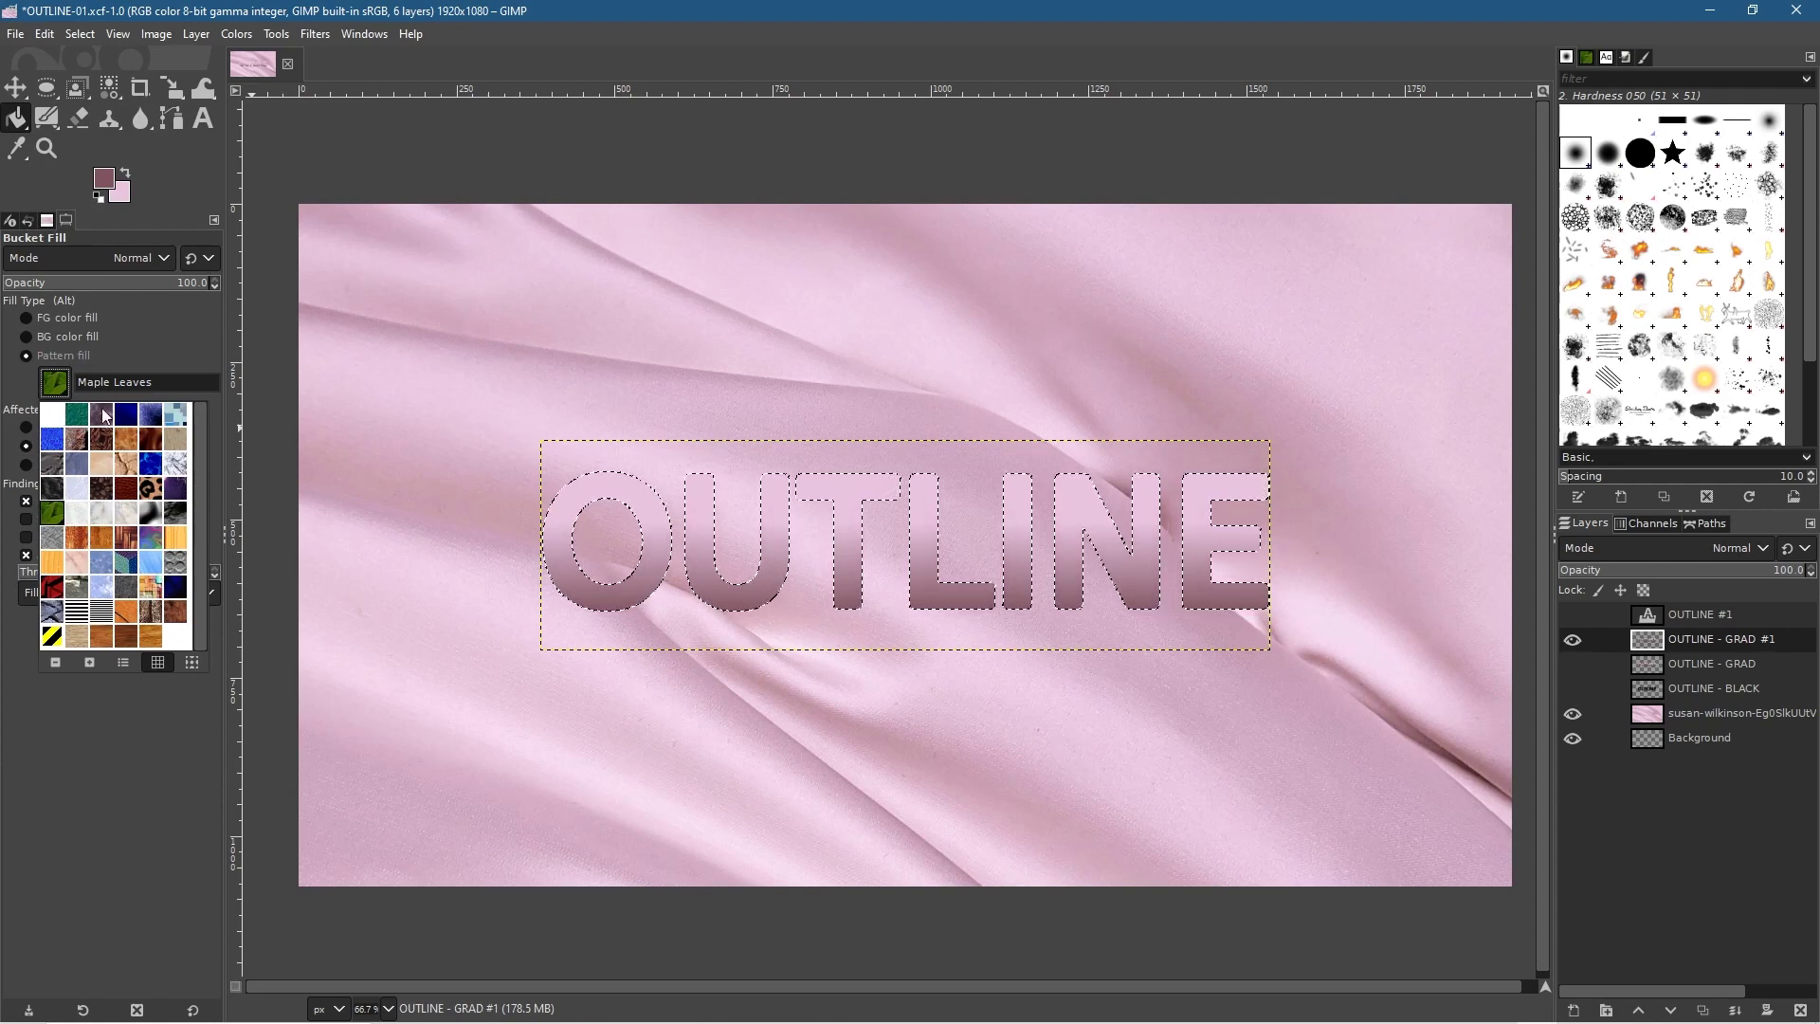
left_click(190, 663)
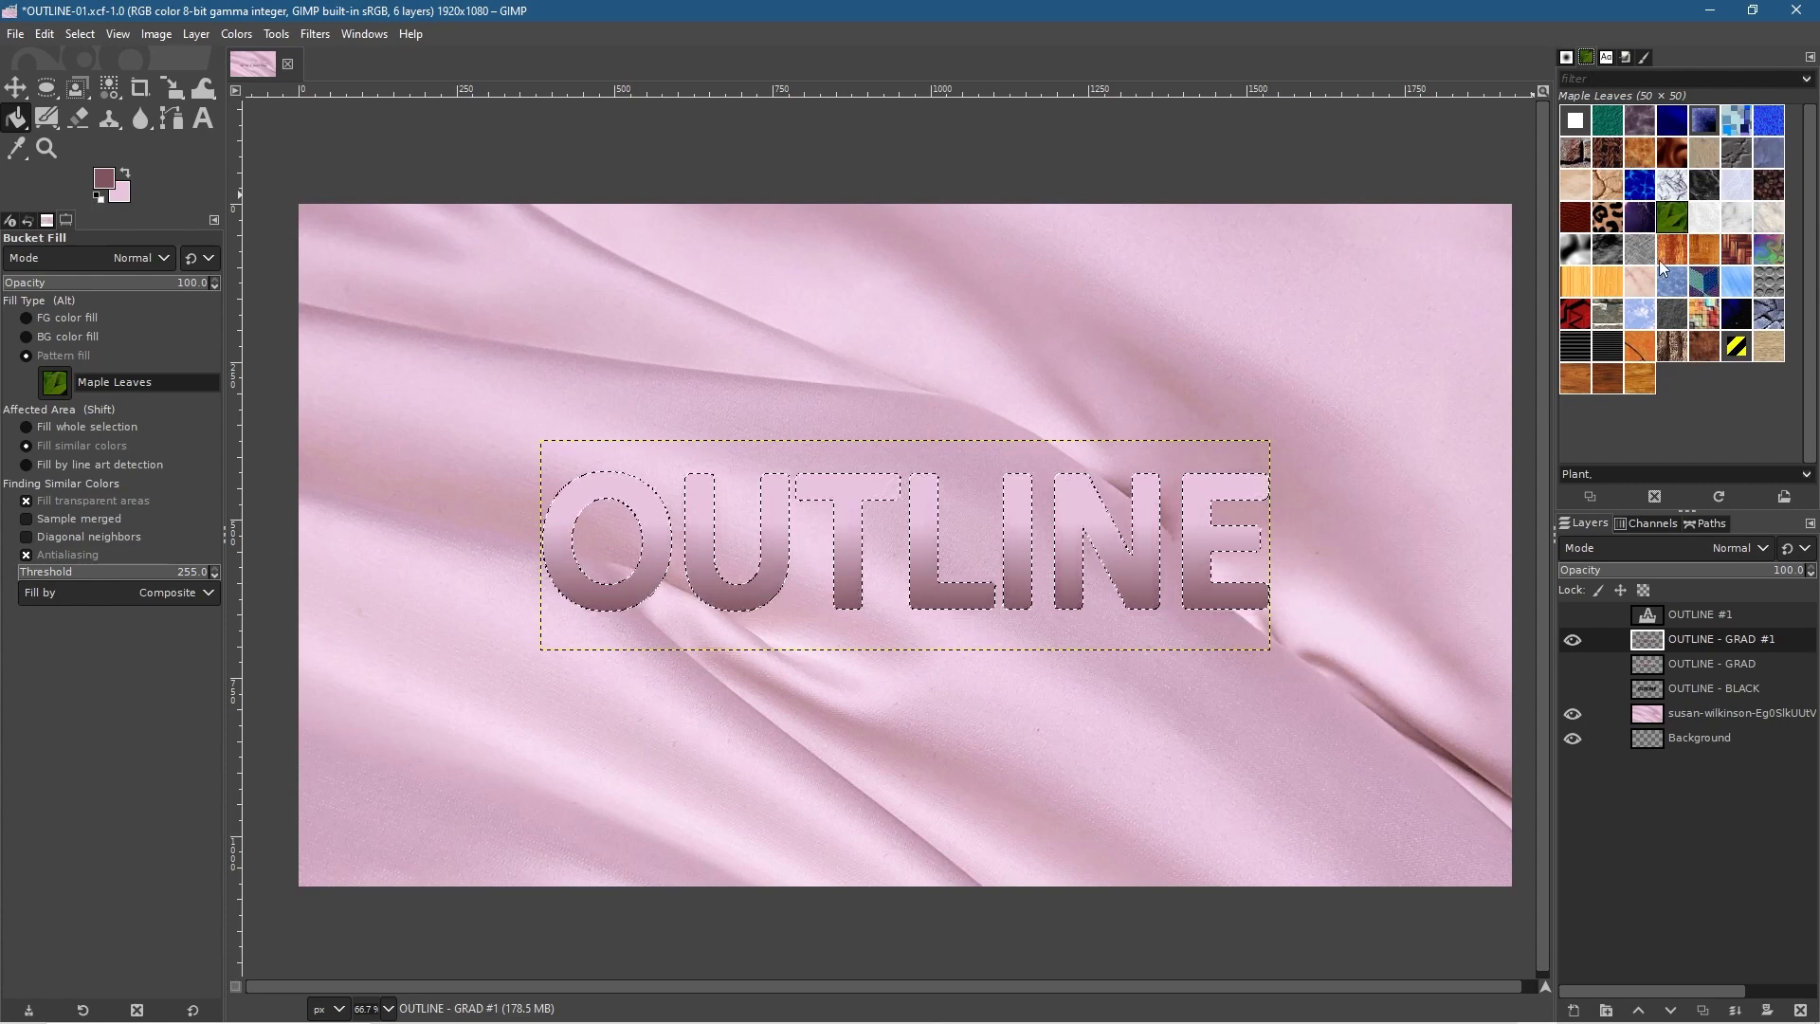
left_click(1610, 225)
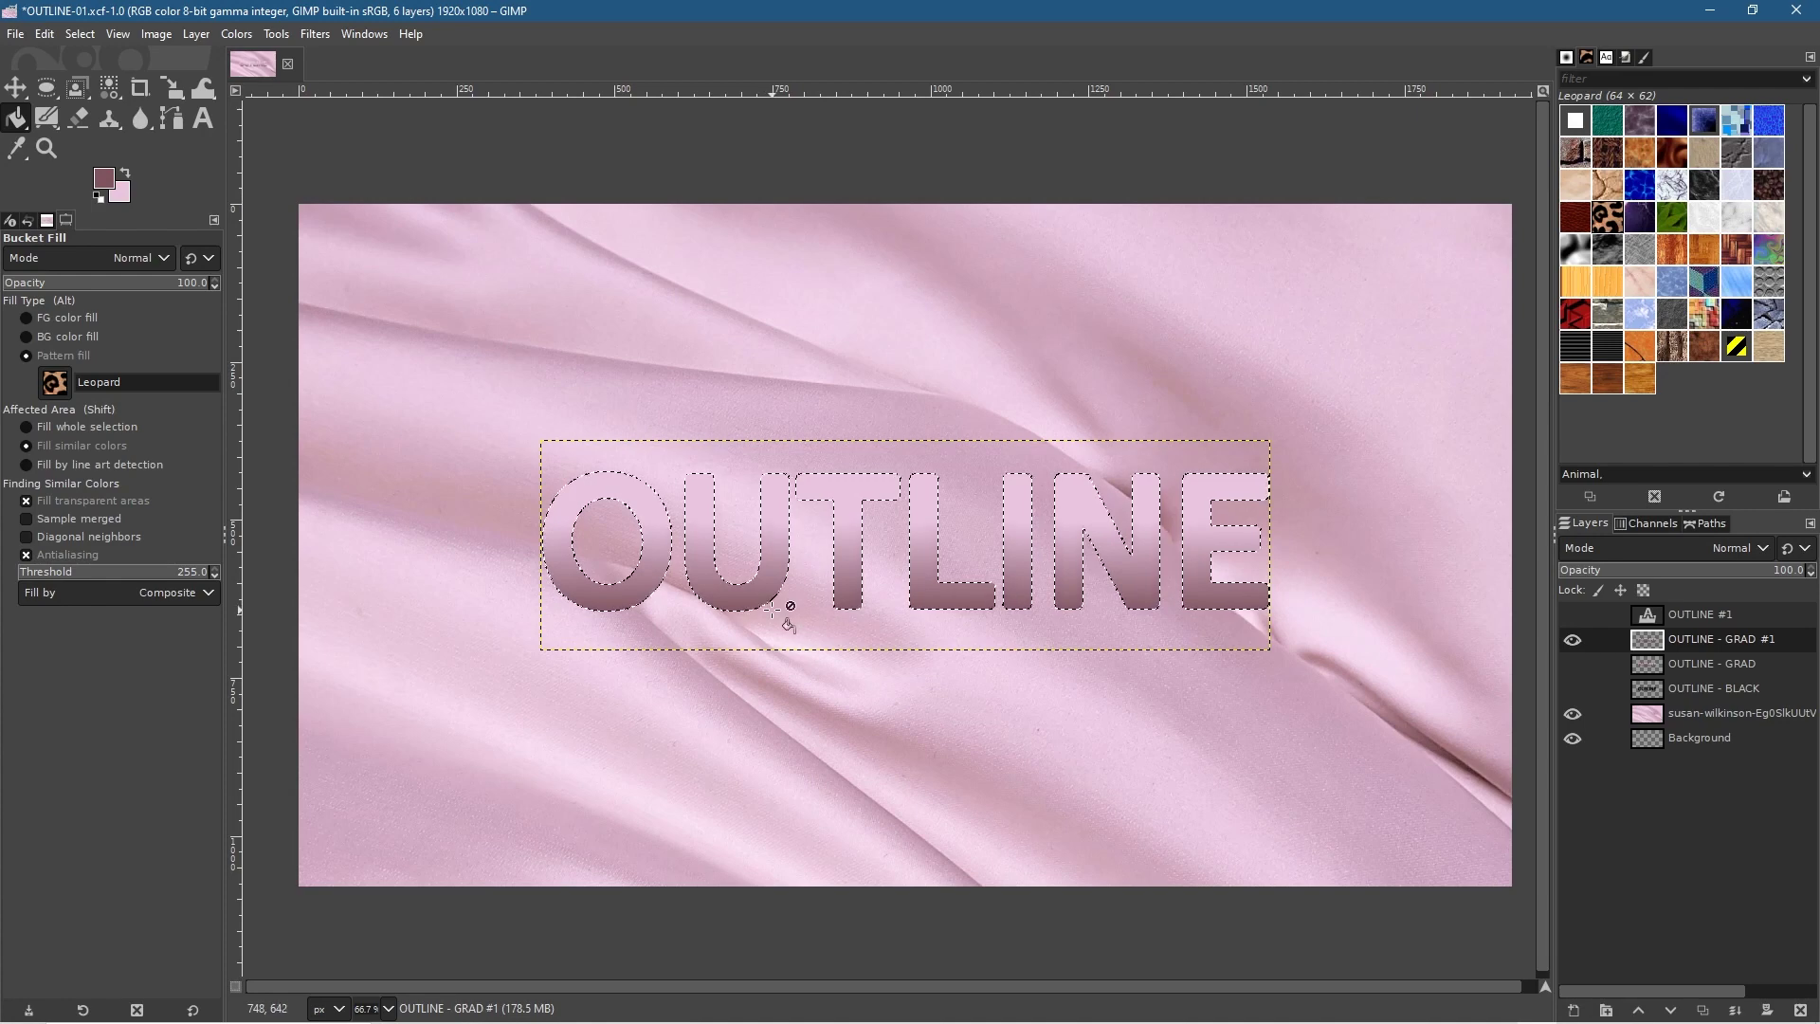
- Fill each selected letter of the OUTLINE - GRAD #1 layer with the Leopard pattern and show the OUTLINE #1 text layer above it
key("shift")
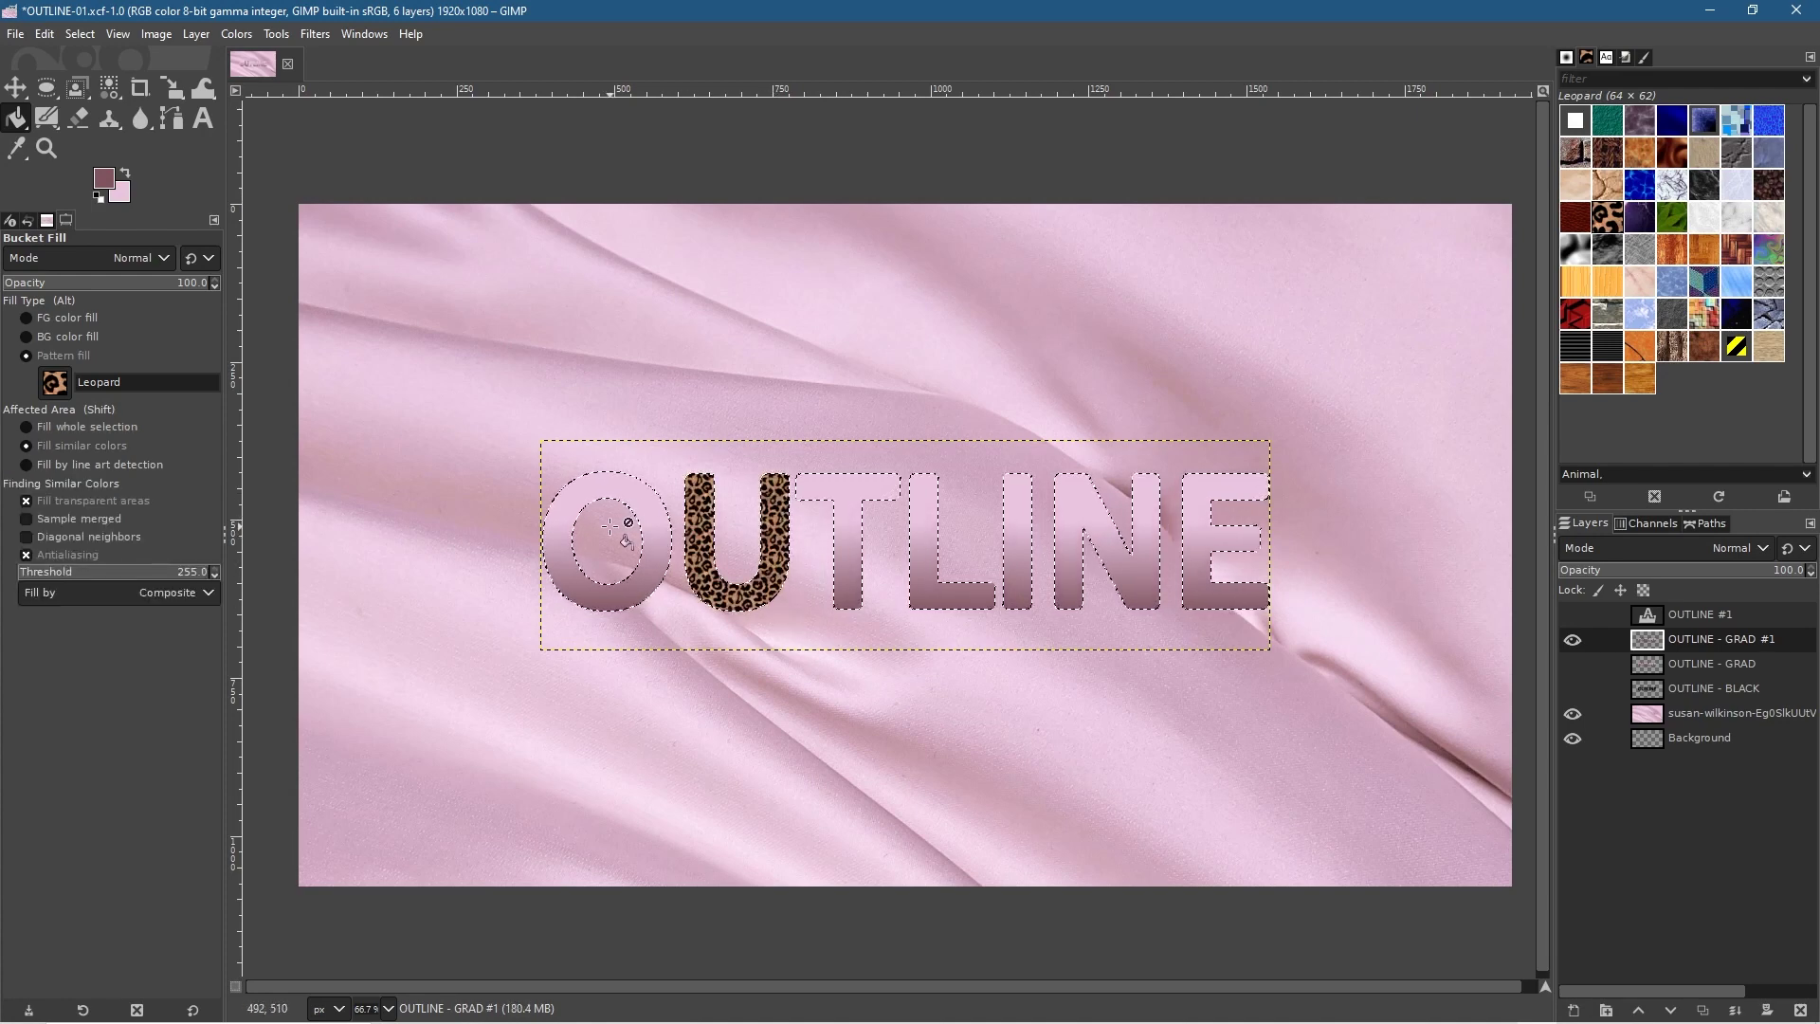
left_click(569, 536)
left_click(816, 488)
left_click(936, 513)
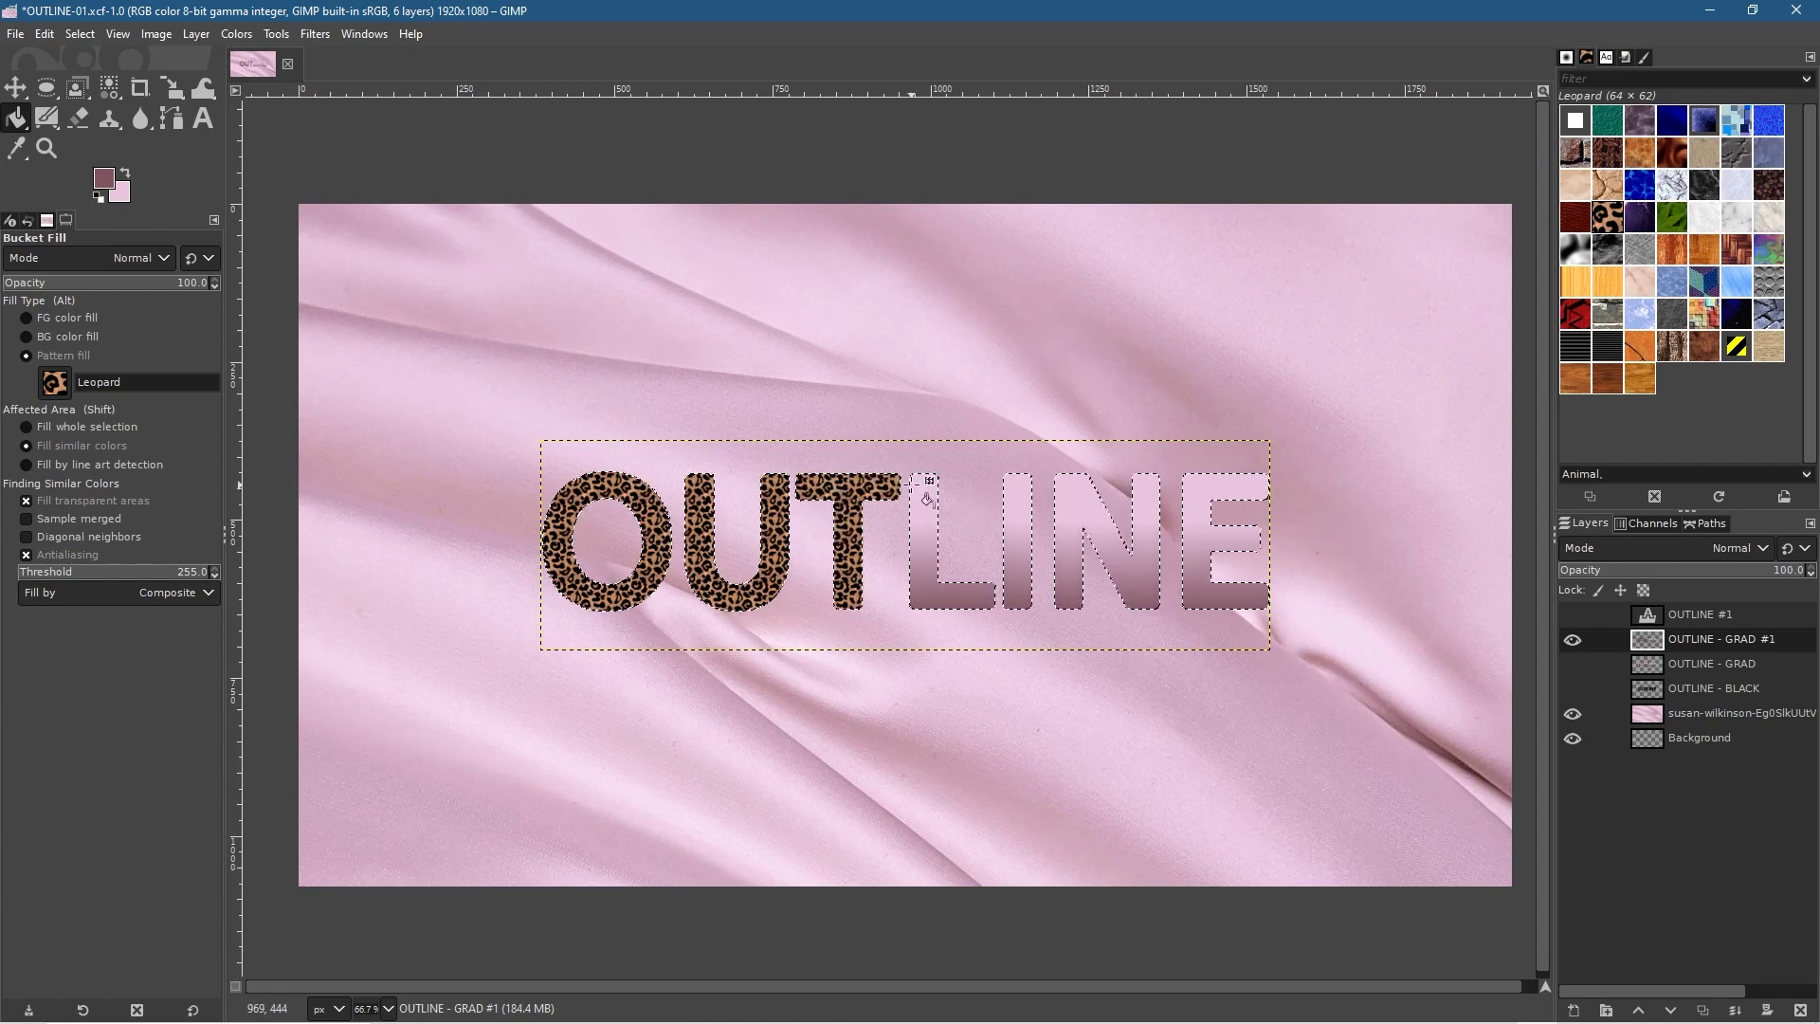
left_click(1017, 512)
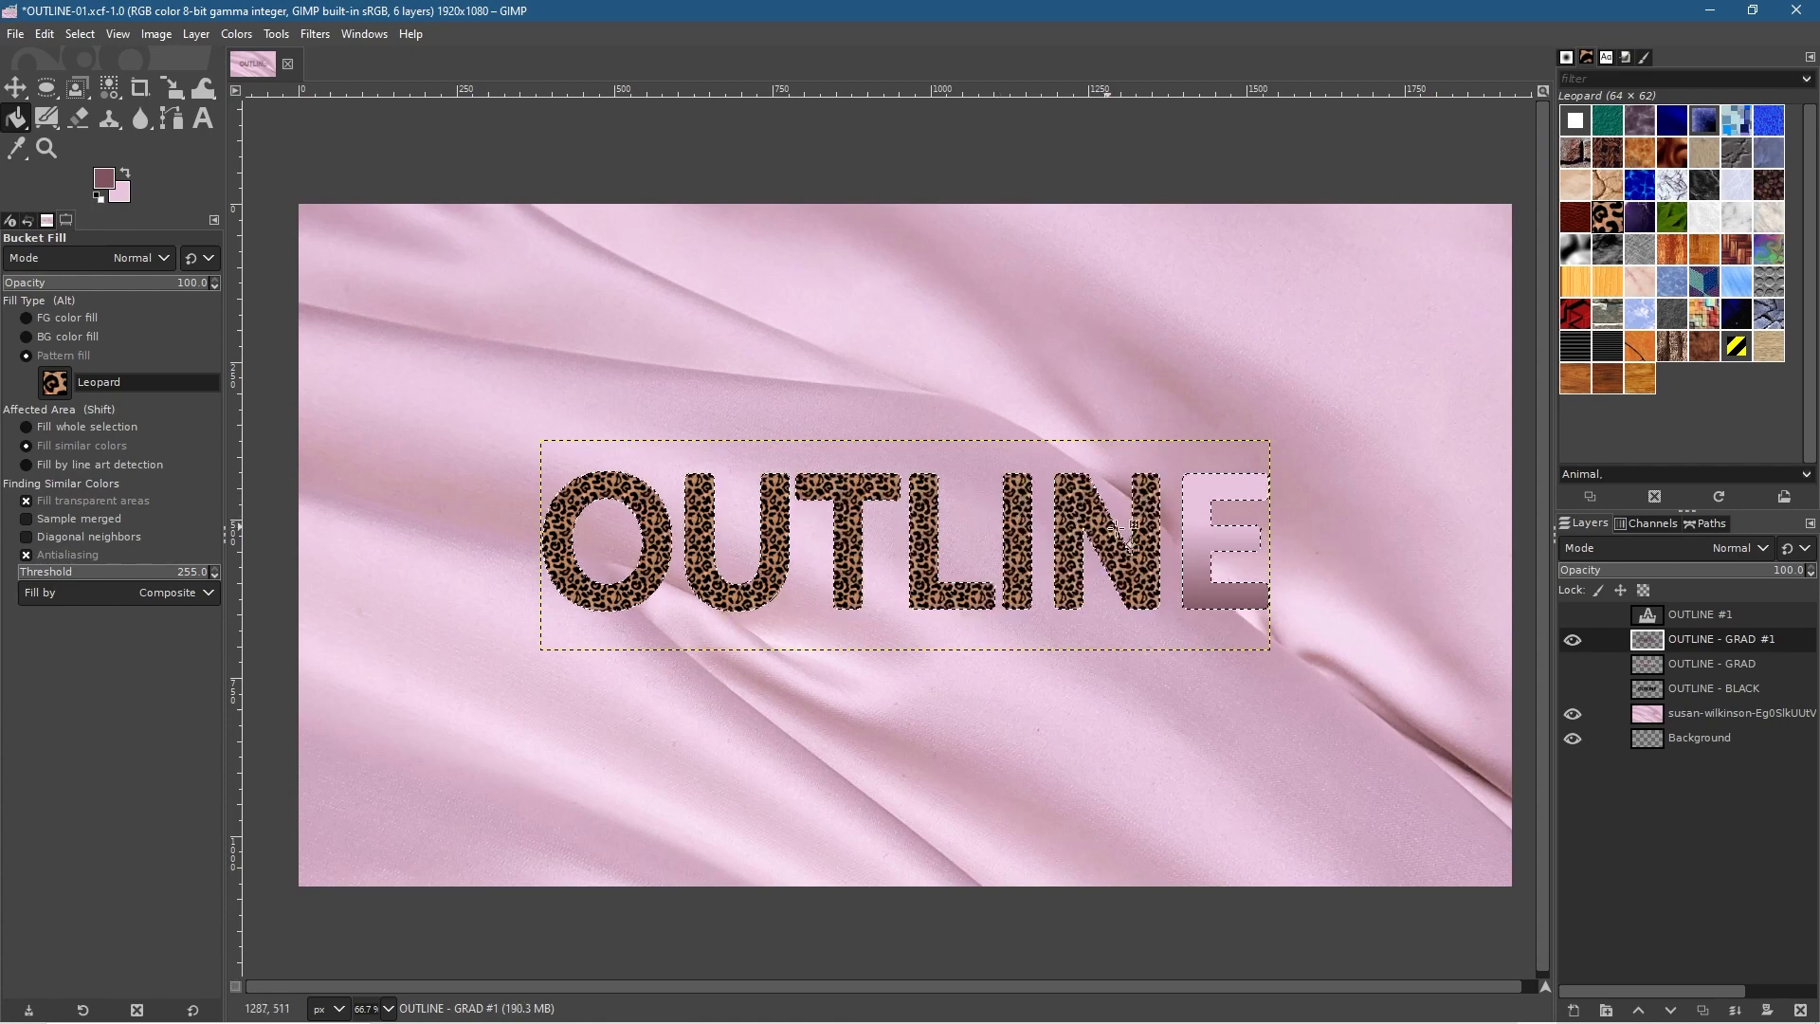
left_click(1199, 535)
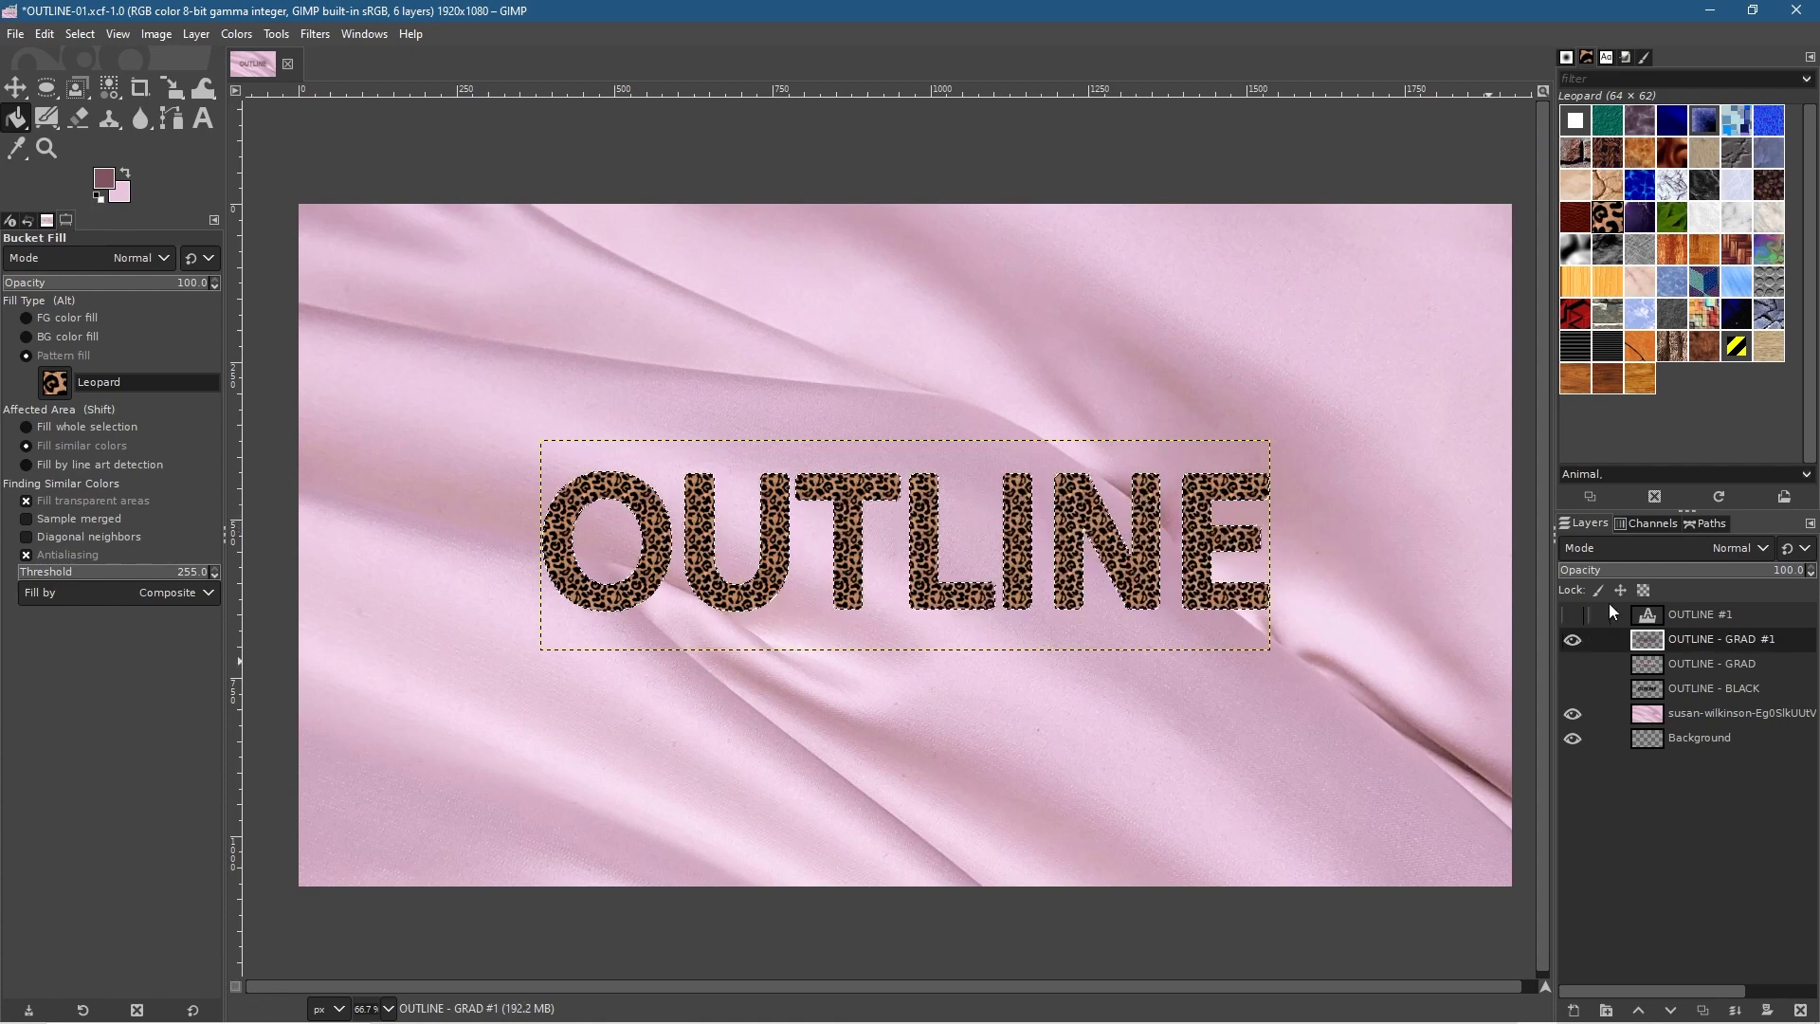
left_click(1573, 615)
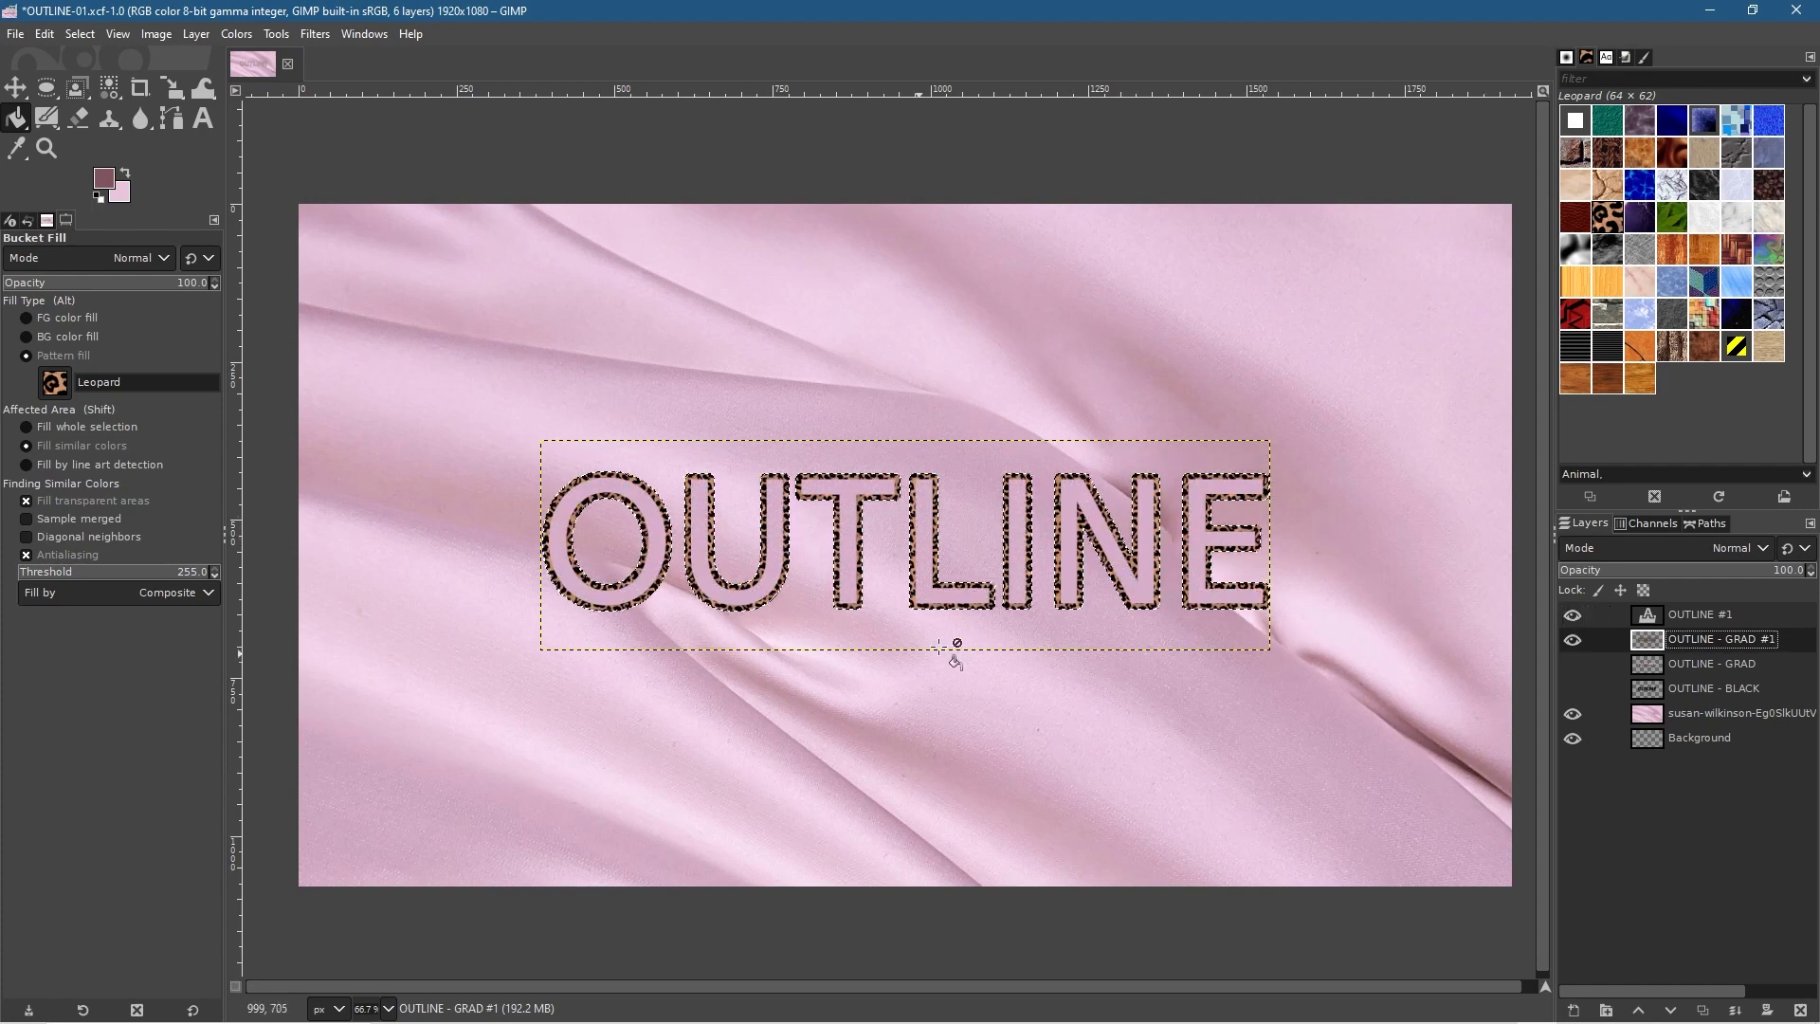
- Rename the leopard-filled OUTLINE - GRAD #1 layer as "OUTLINE - ANIMAL" and keep it as the active layer
double_click(1738, 635)
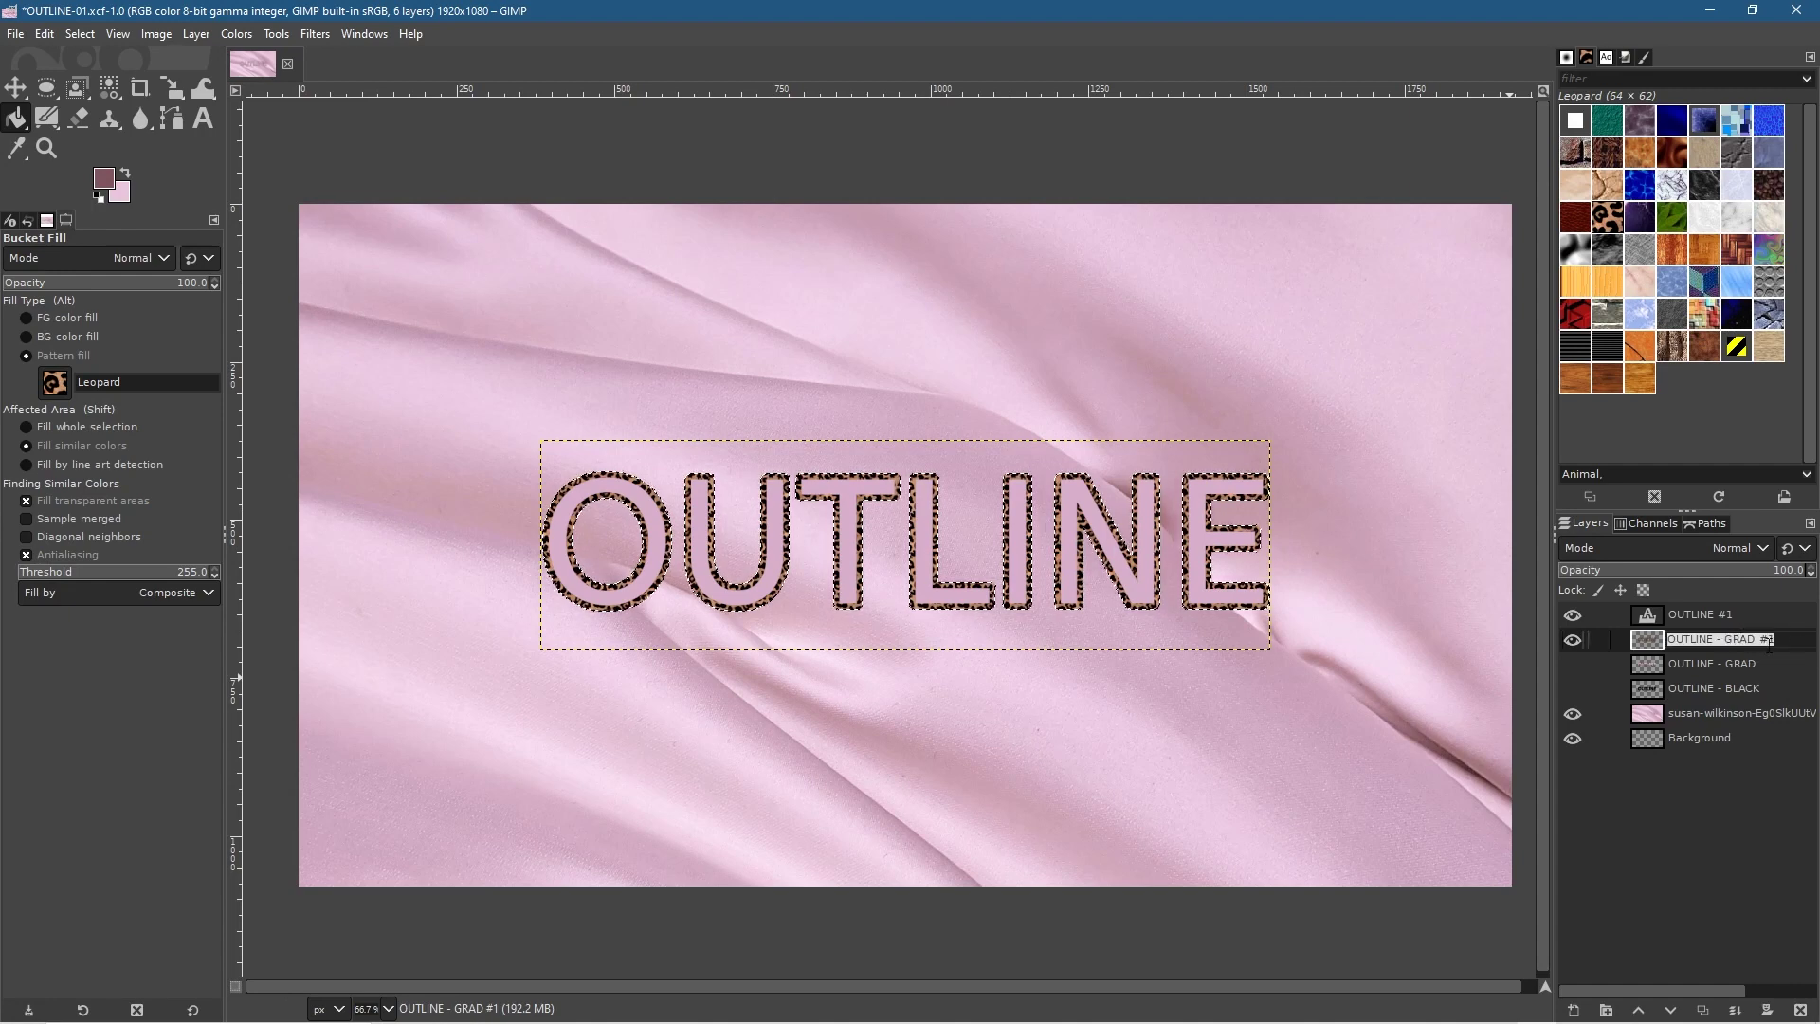
left_click(1727, 640)
key("shift+End")
type("A")
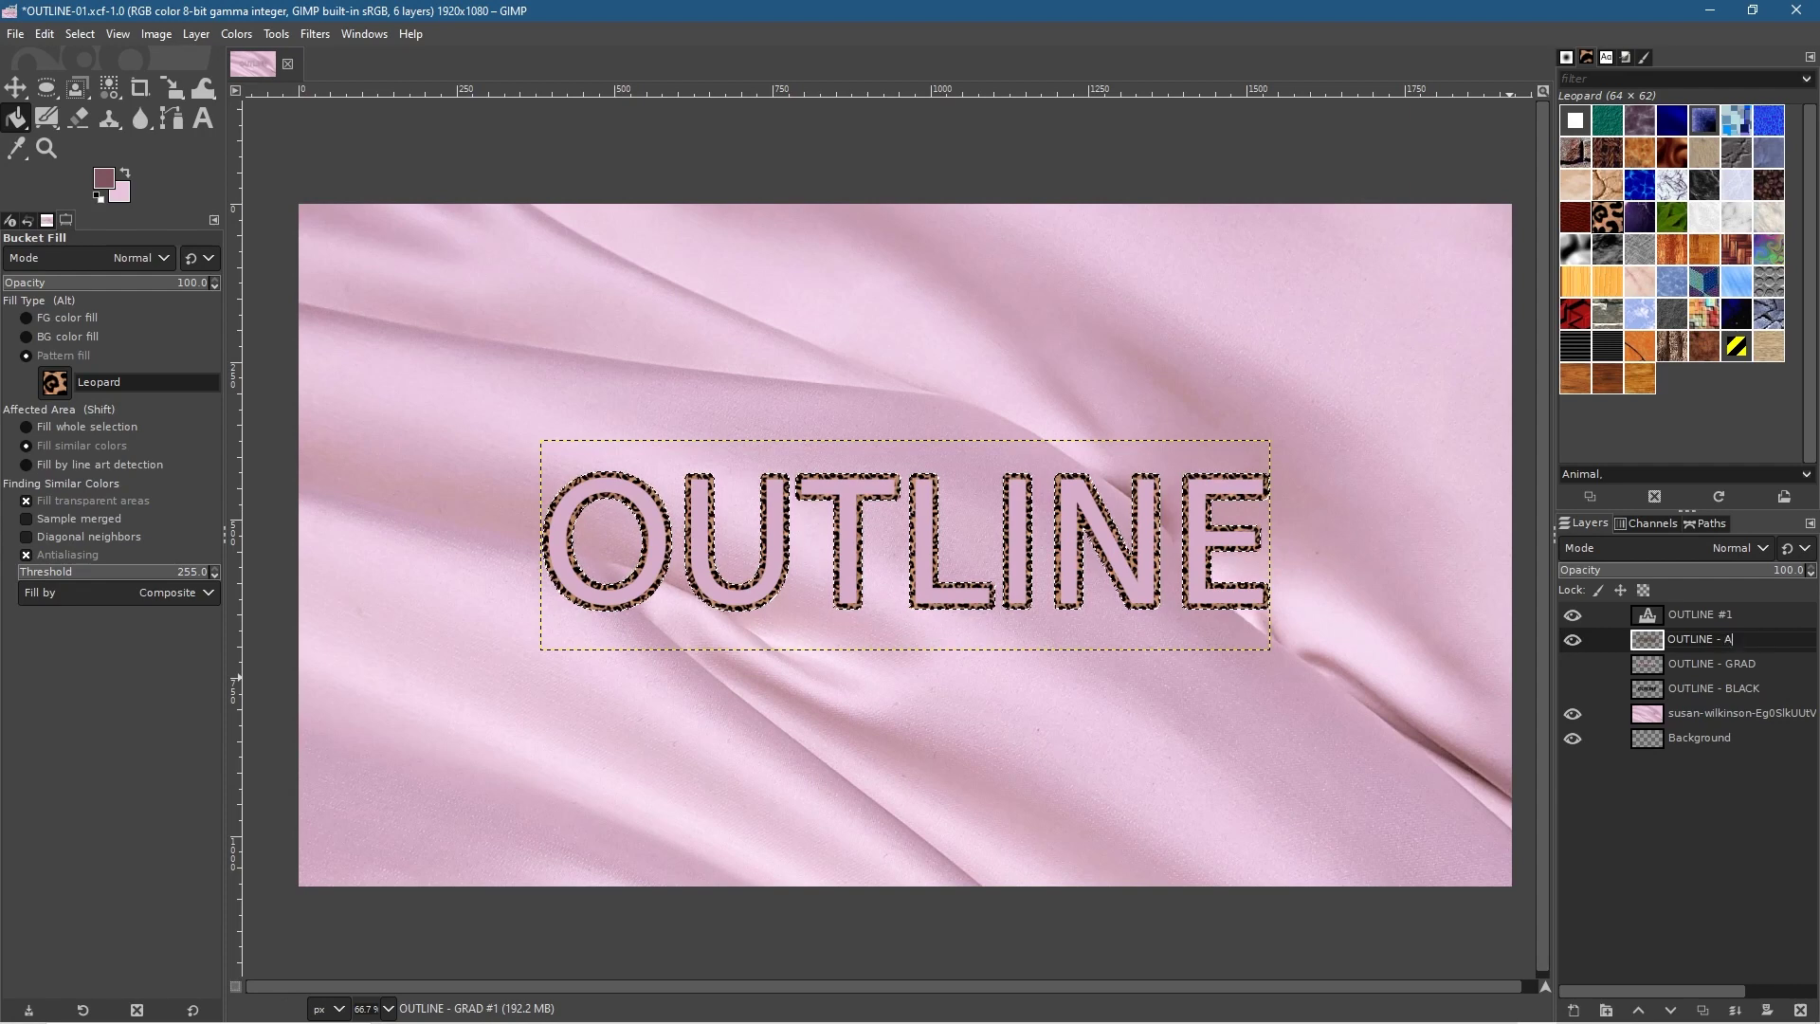
type("NIMAL")
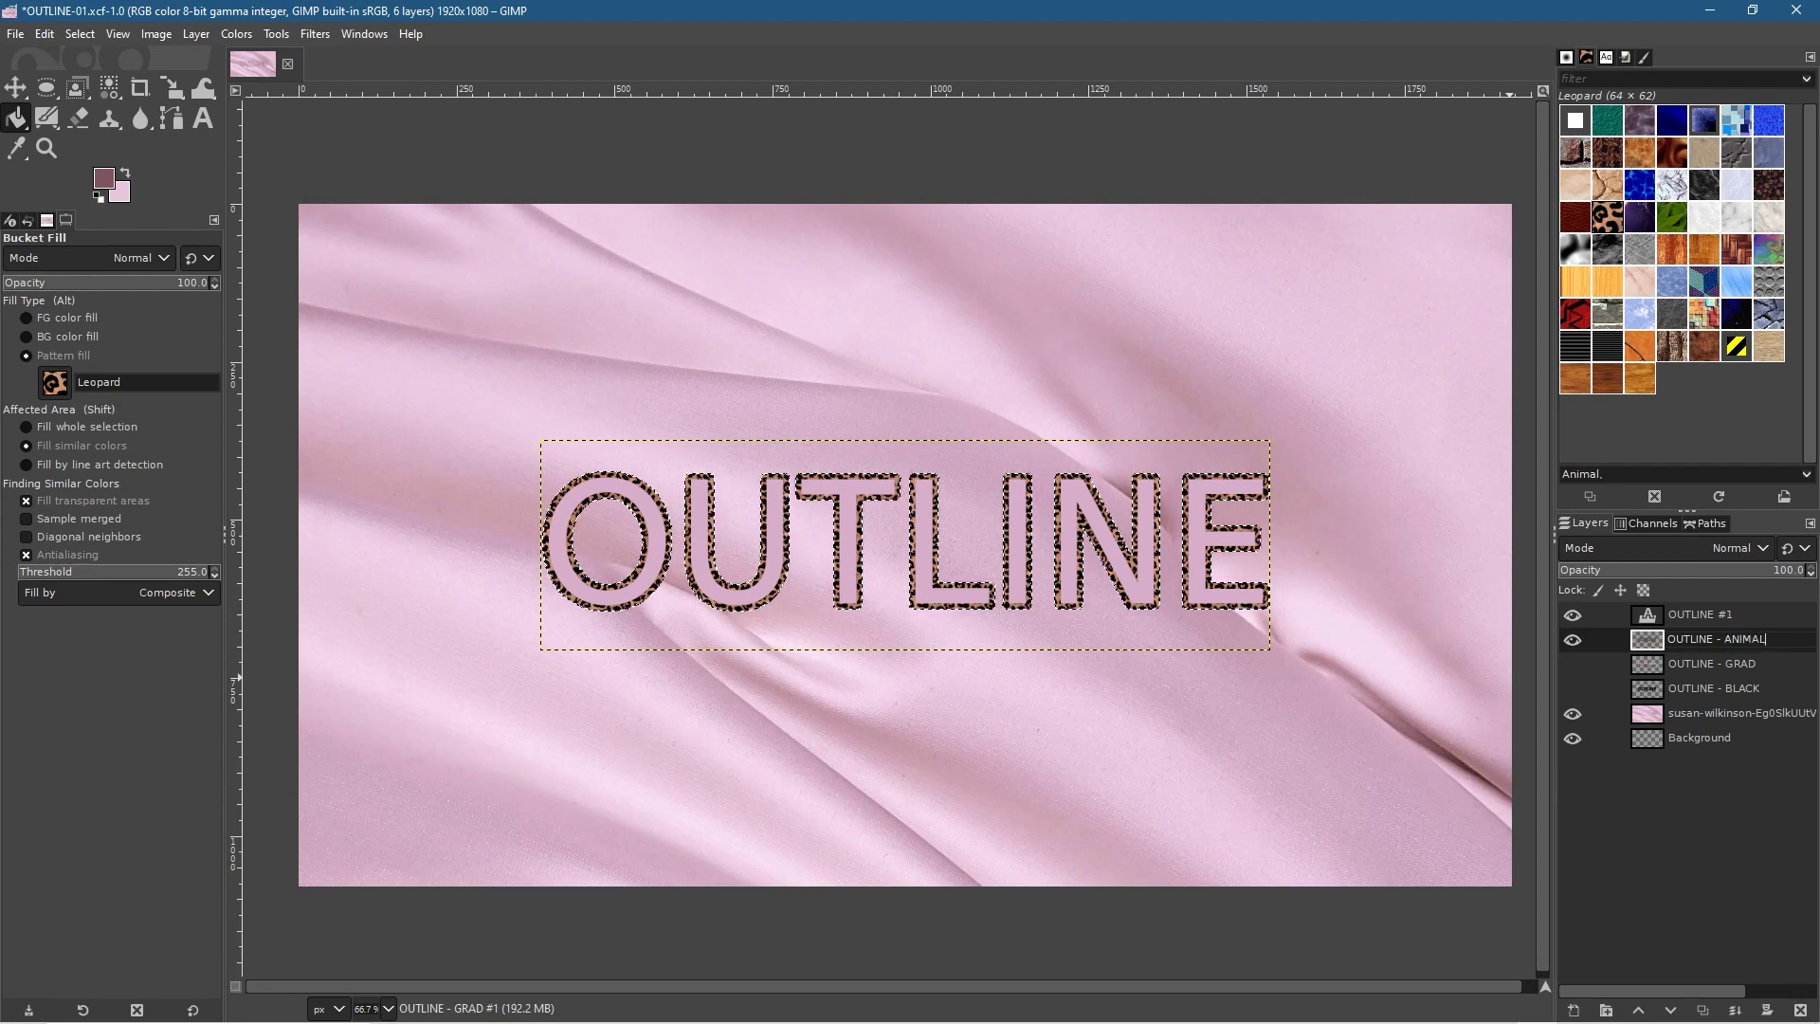
left_click(1721, 671)
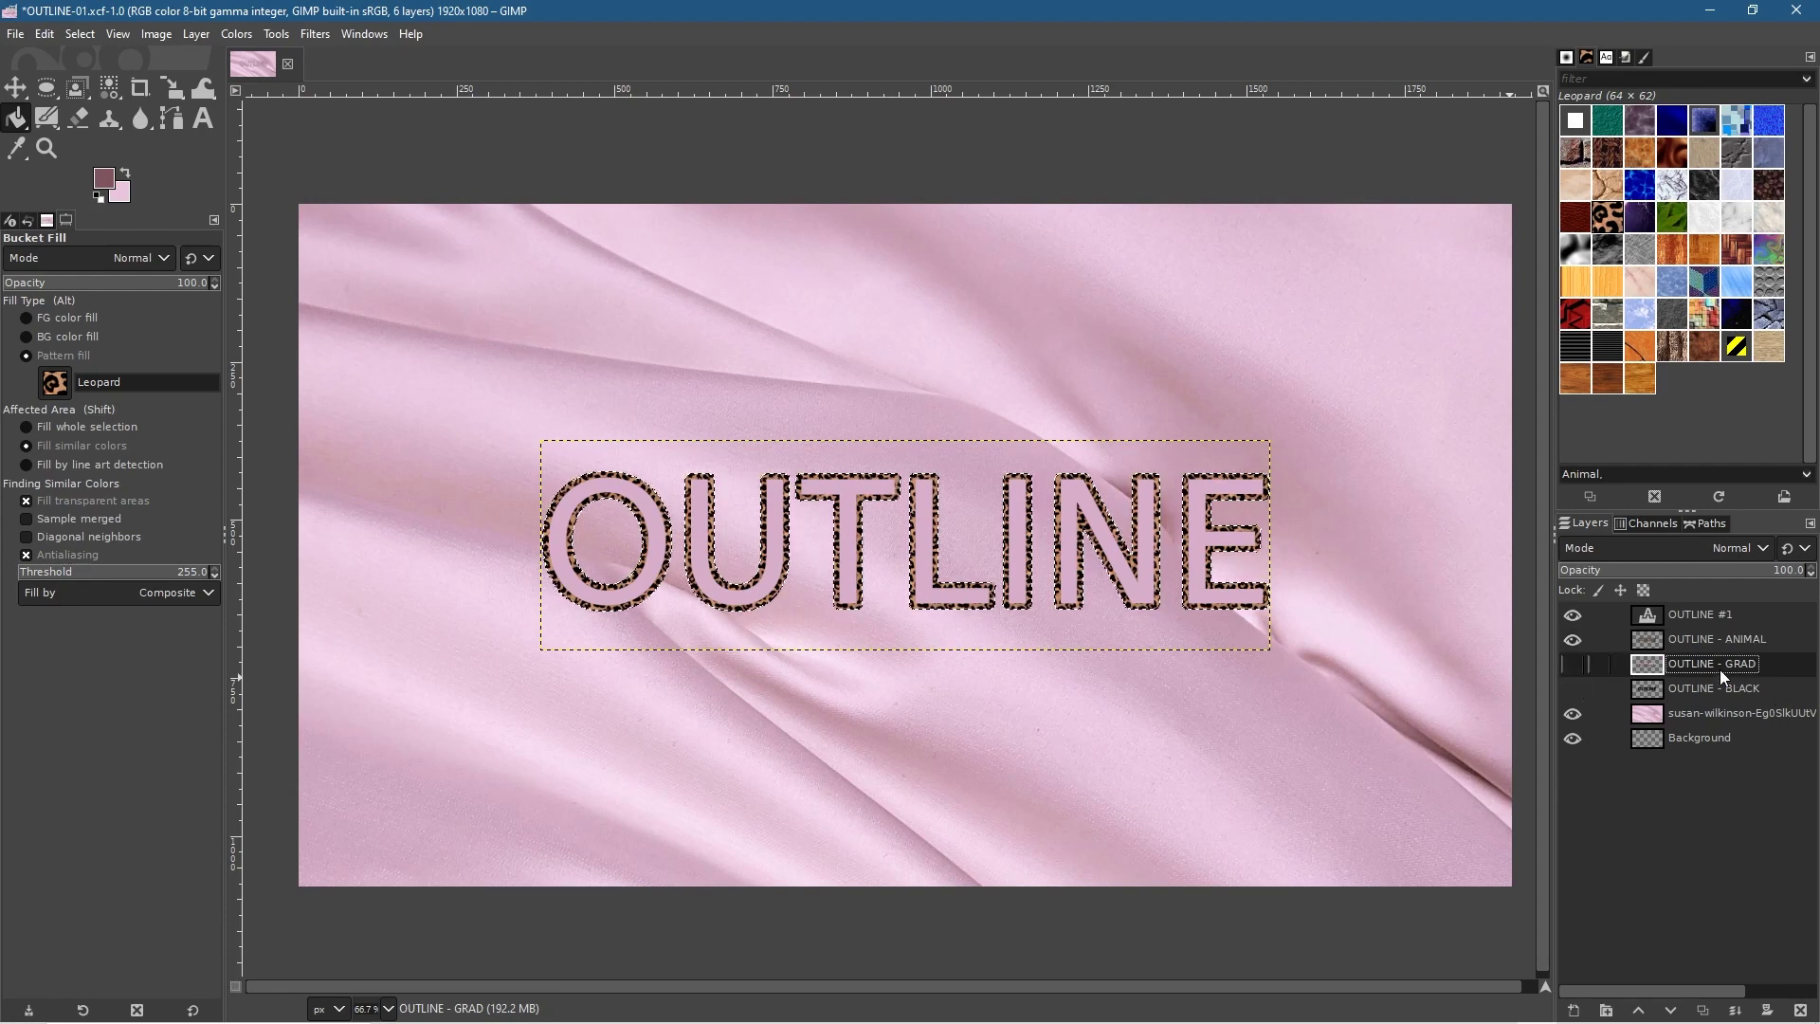
left_click(1685, 617)
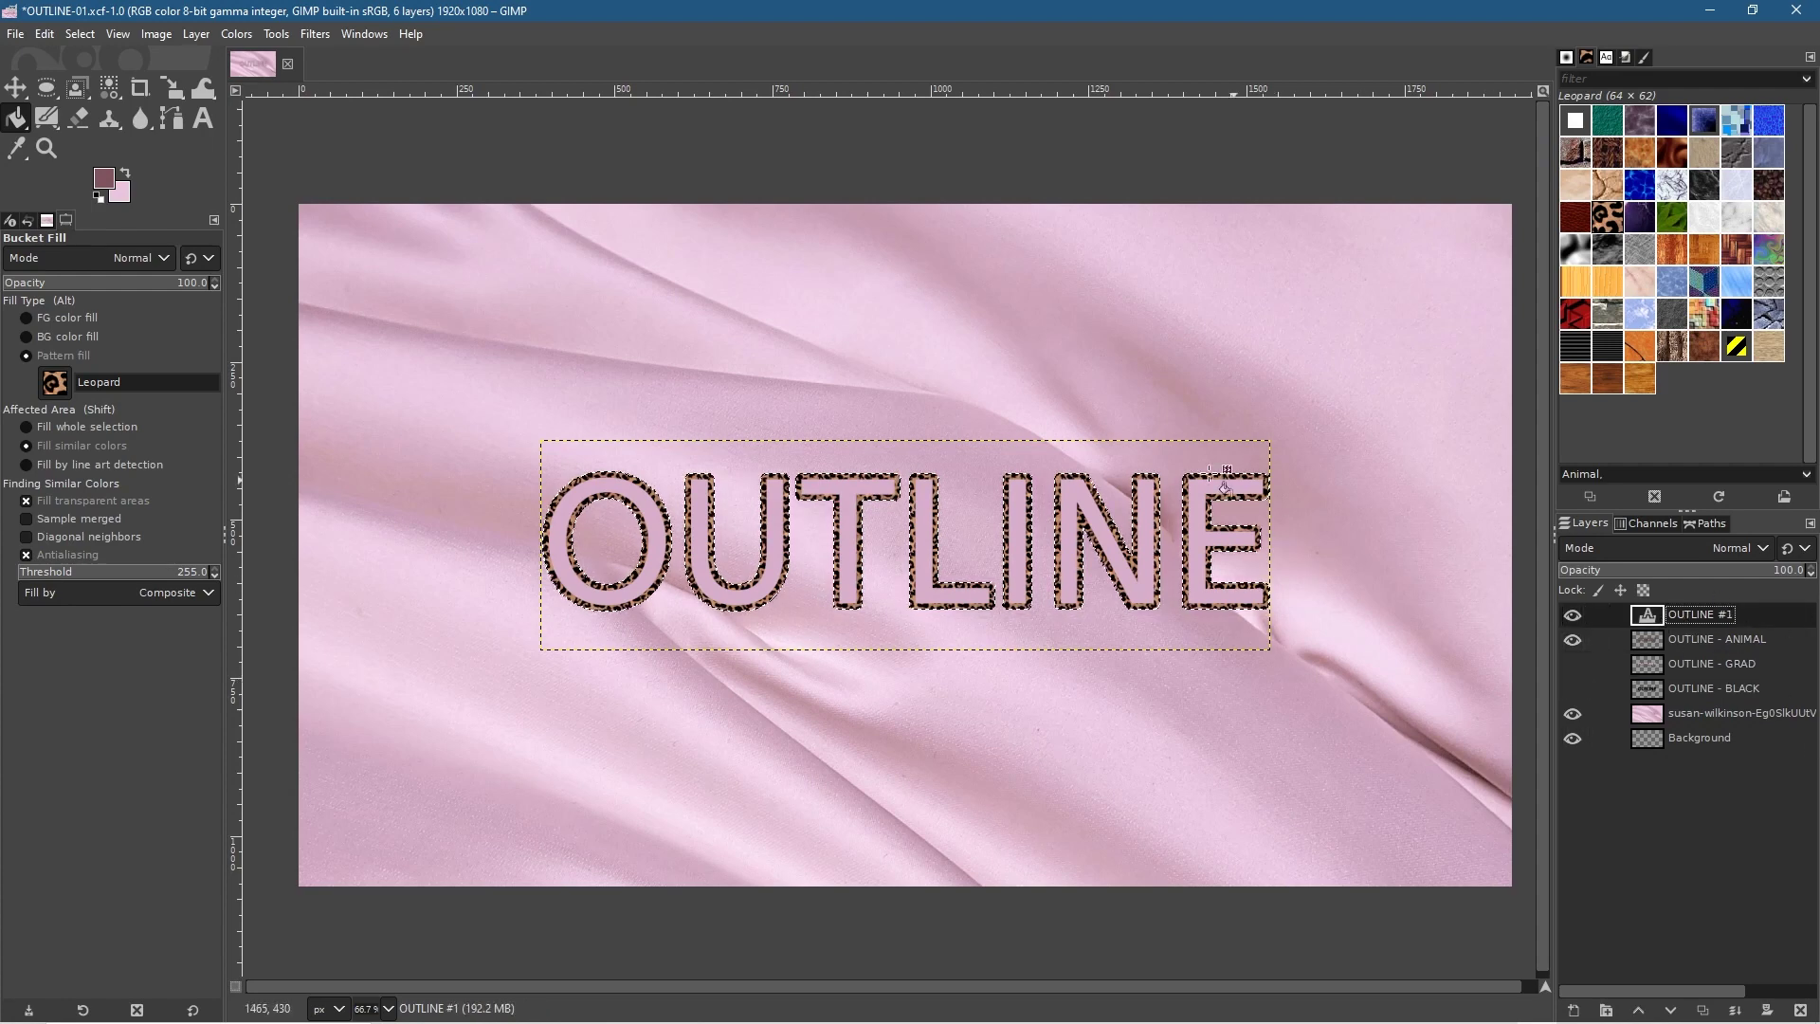
left_click(1689, 639)
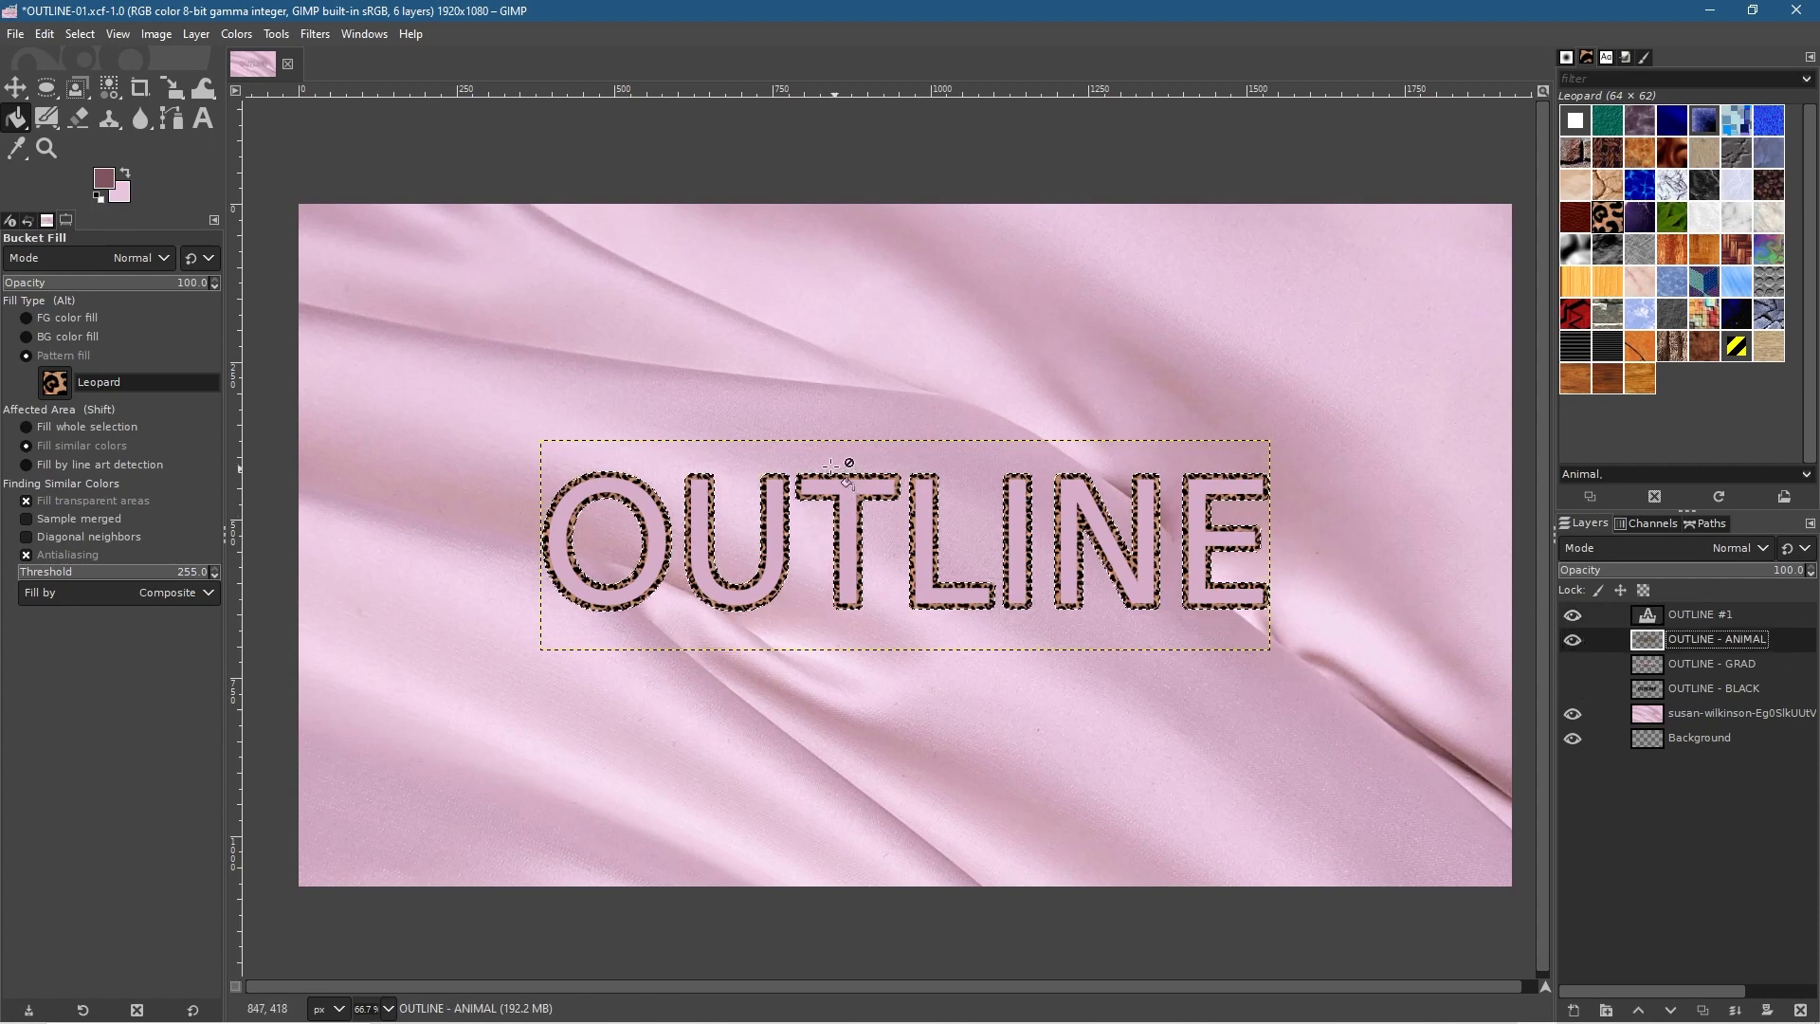
- Clear the selection around the letters and save the project
left_click(80, 33)
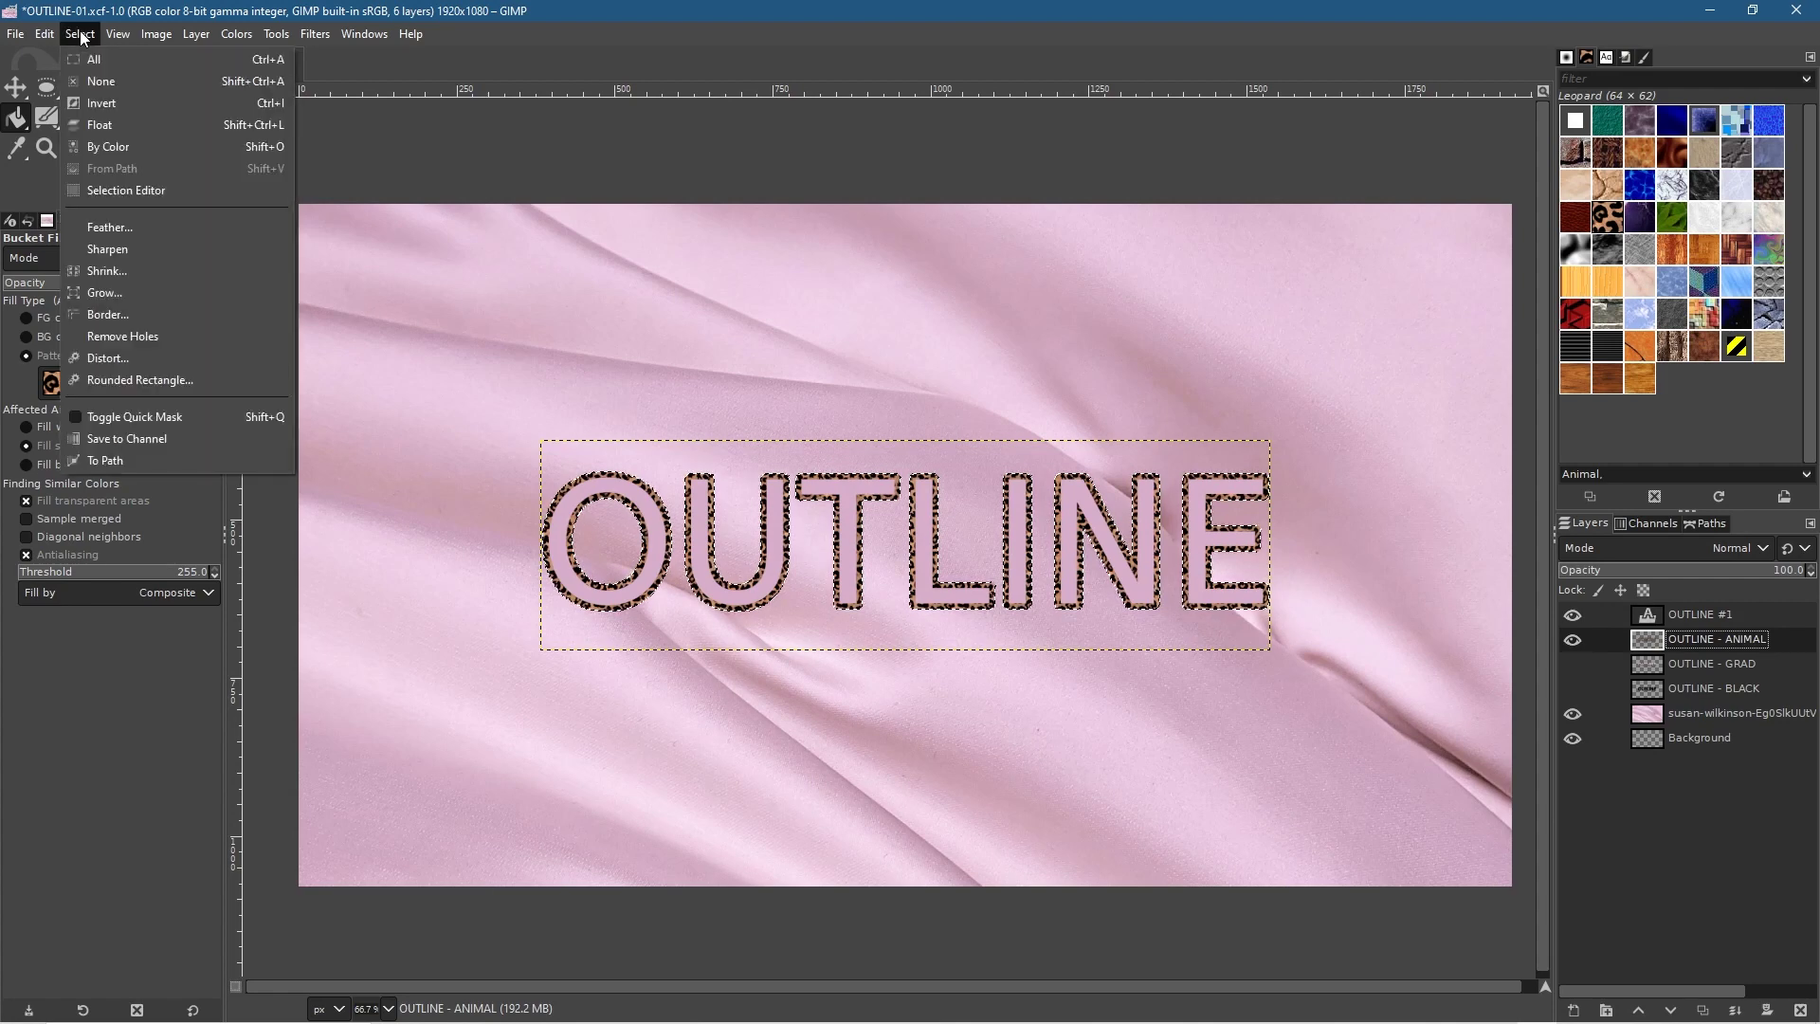
left_click(108, 81)
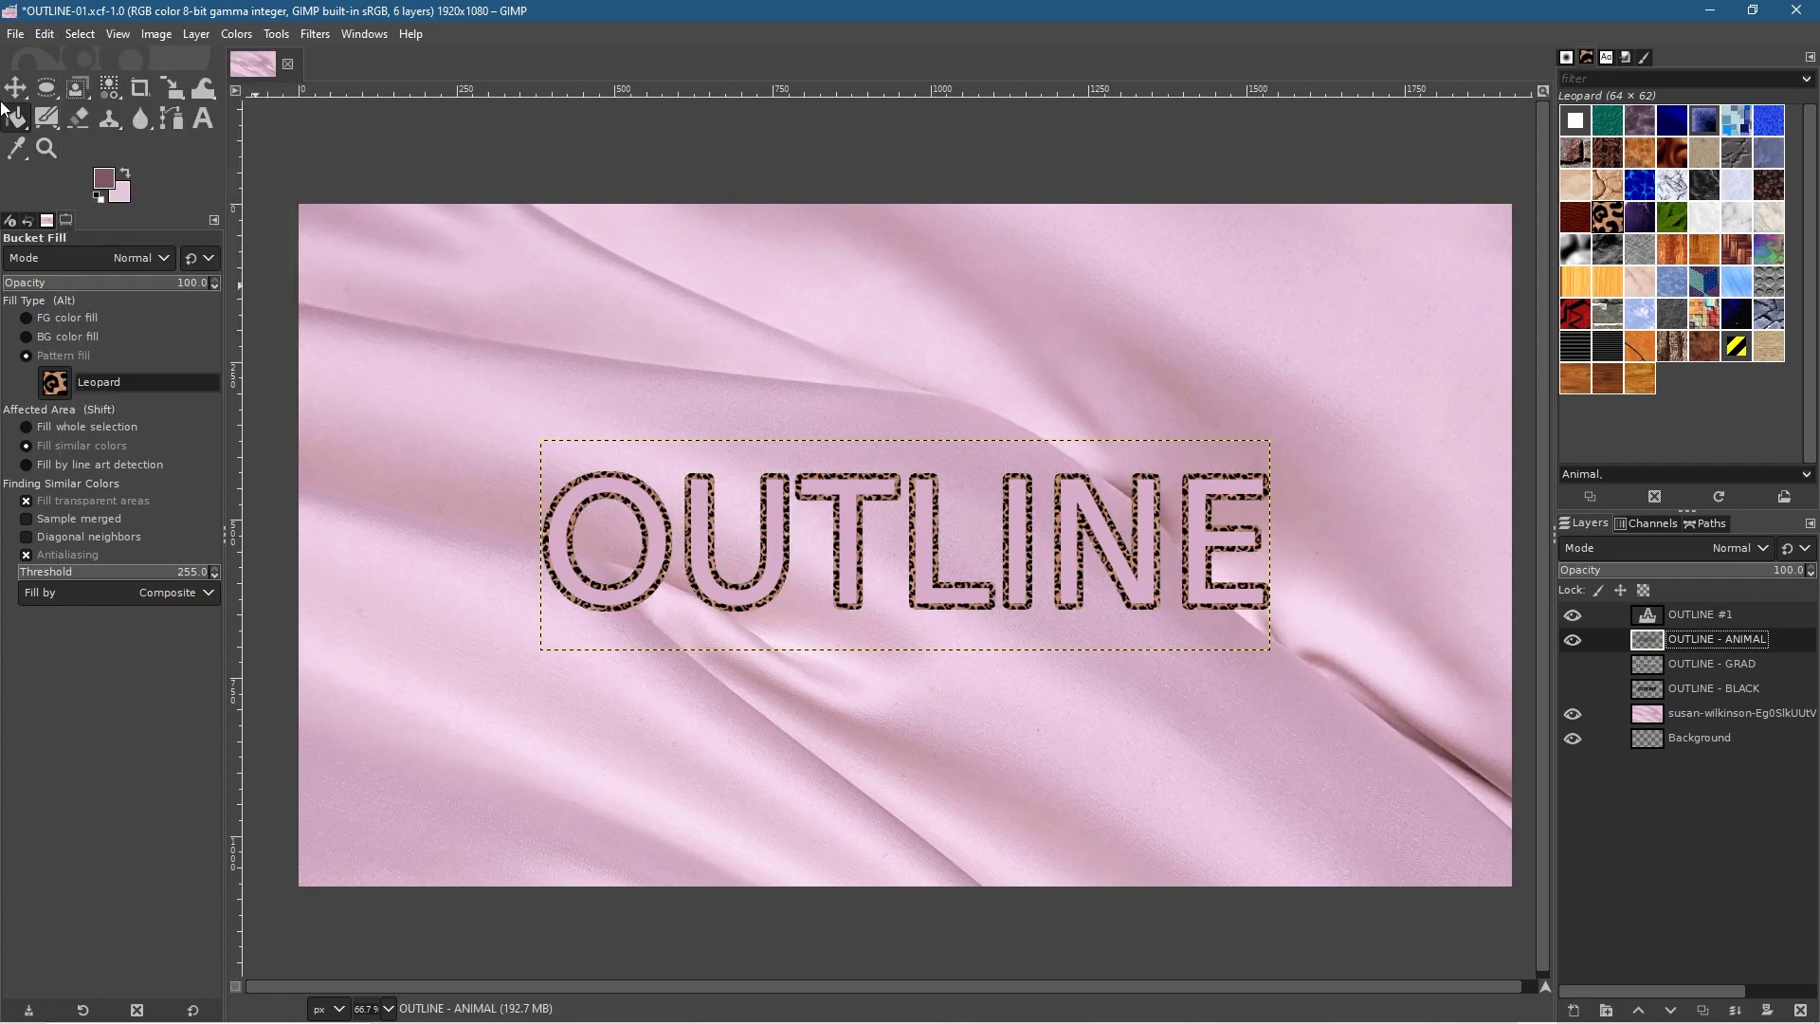
left_click(17, 34)
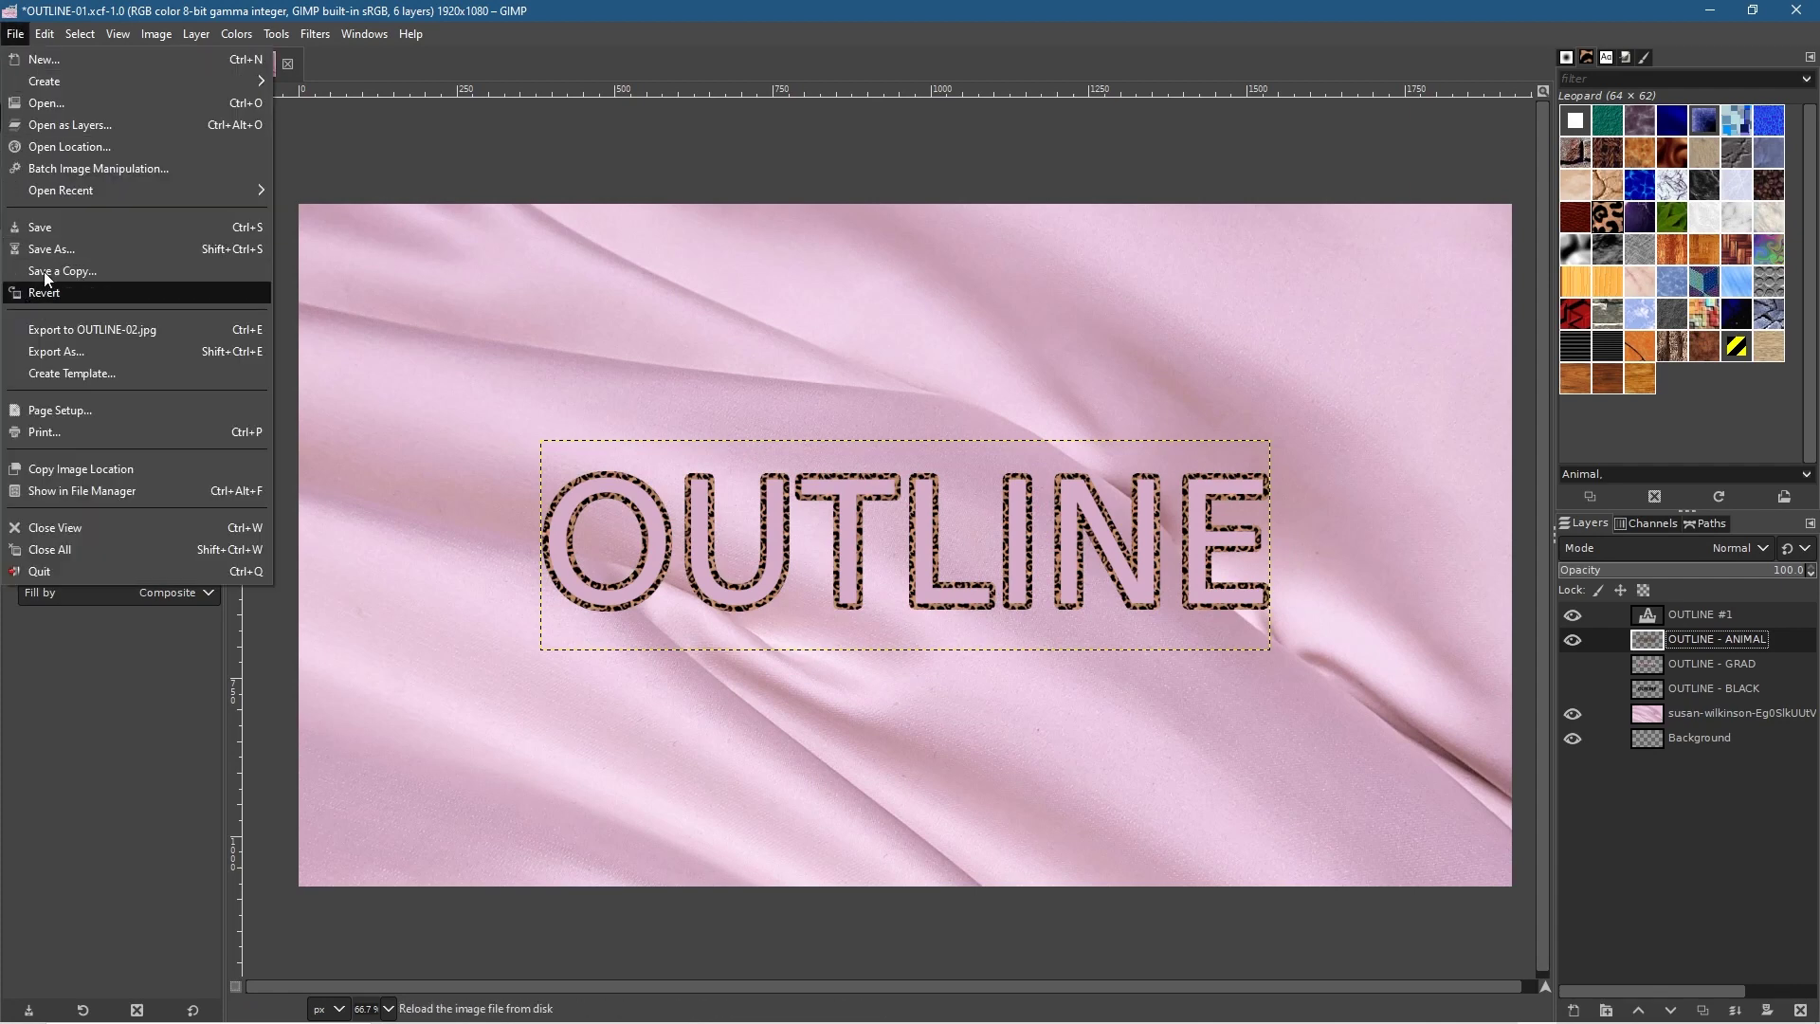
left_click(37, 228)
- Export the leopard version as the JPEG file OUTLINE-03.jpg into the same folder
left_click(16, 34)
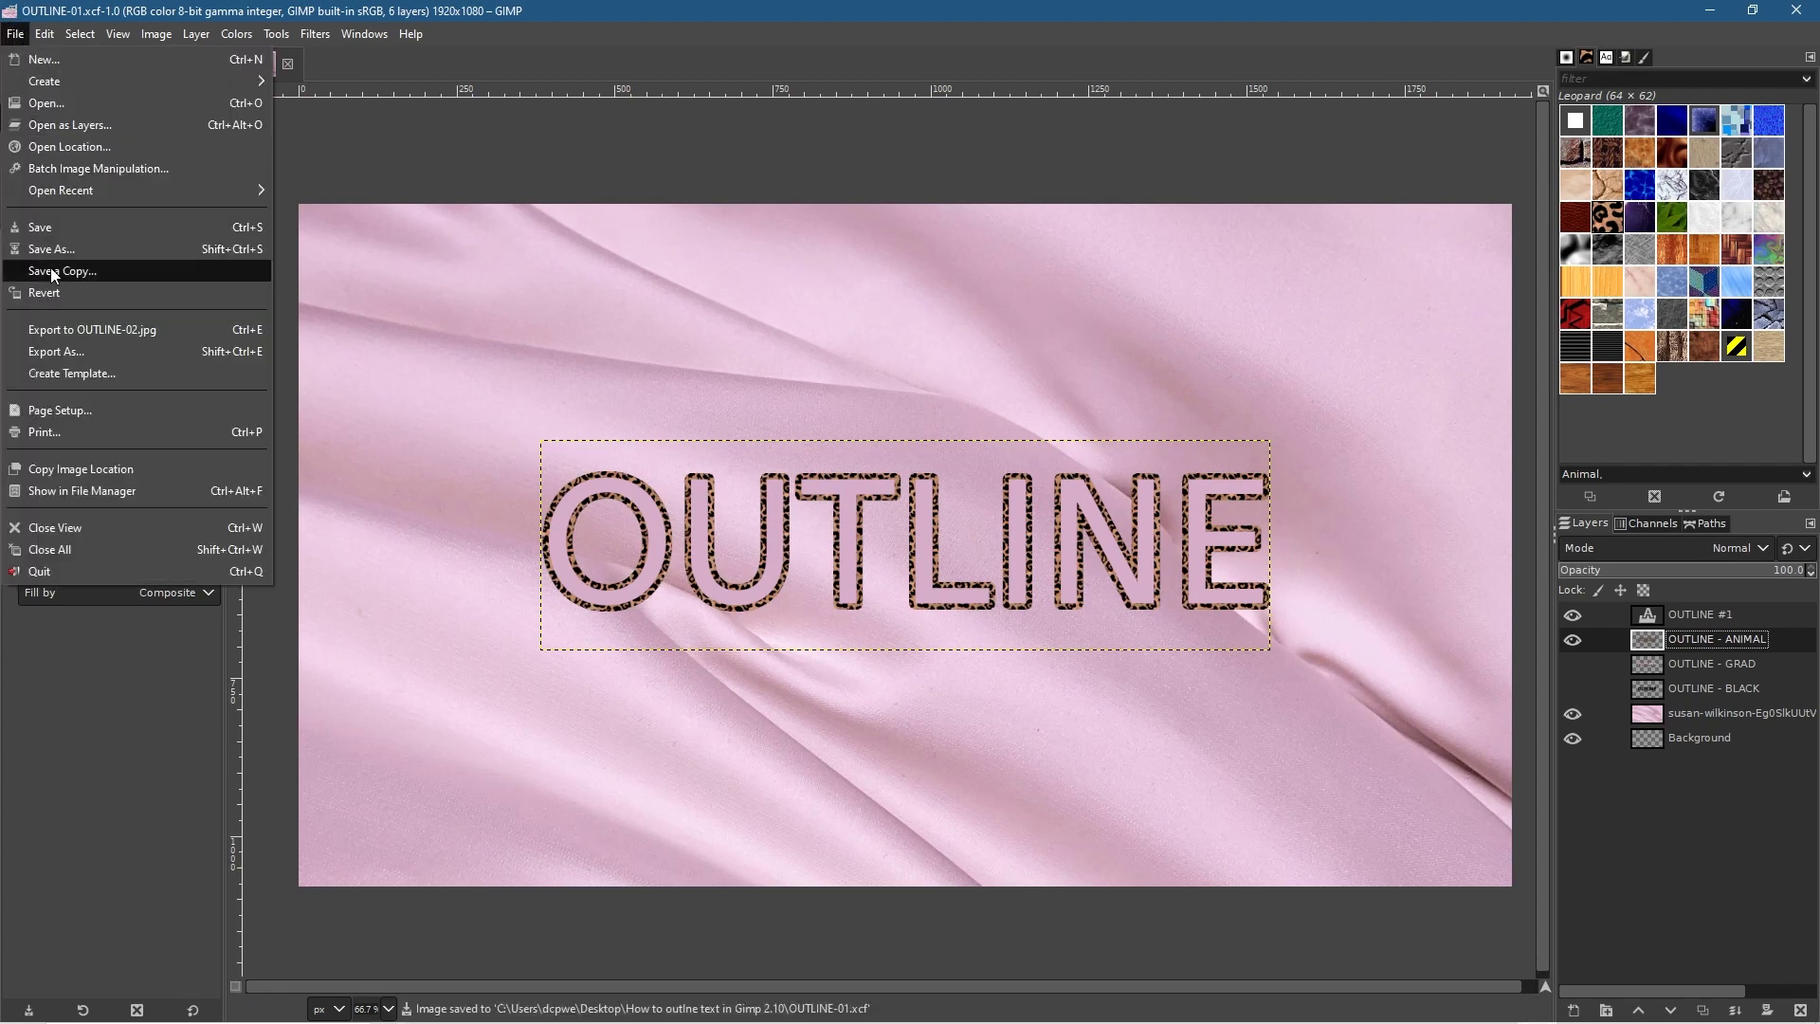
left_click(66, 351)
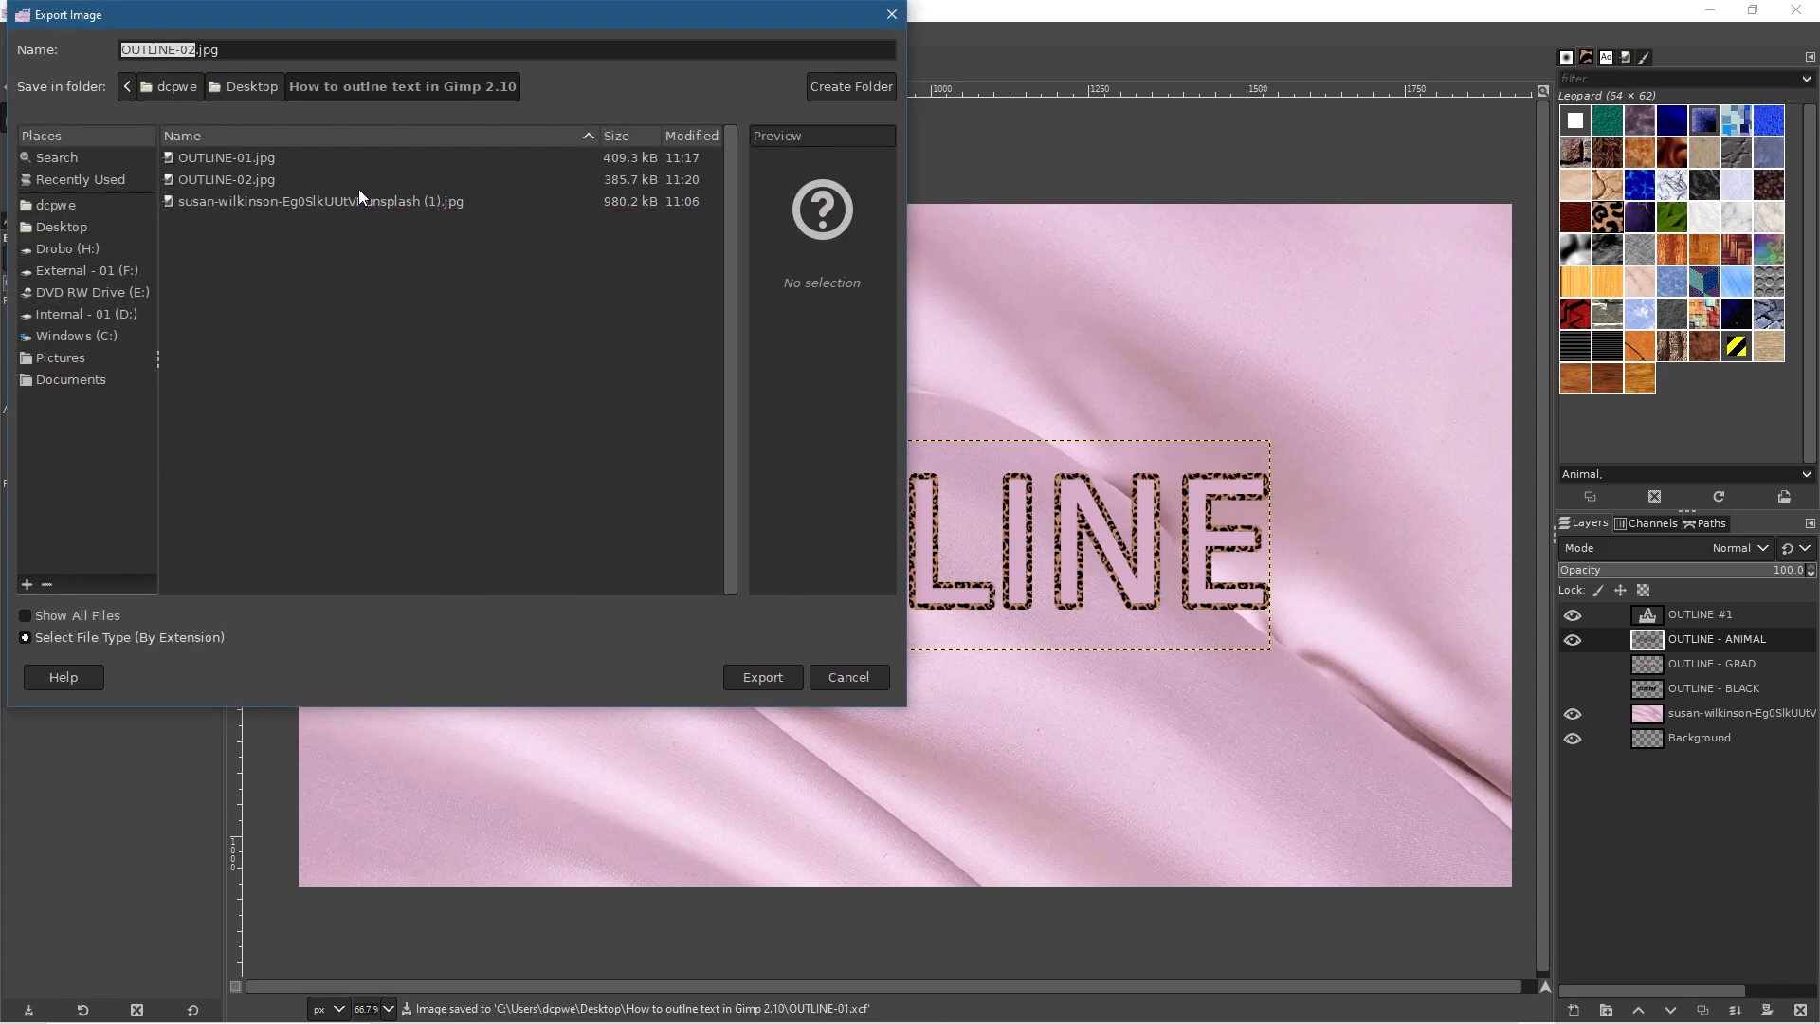
left_click(198, 57)
left_click(781, 679)
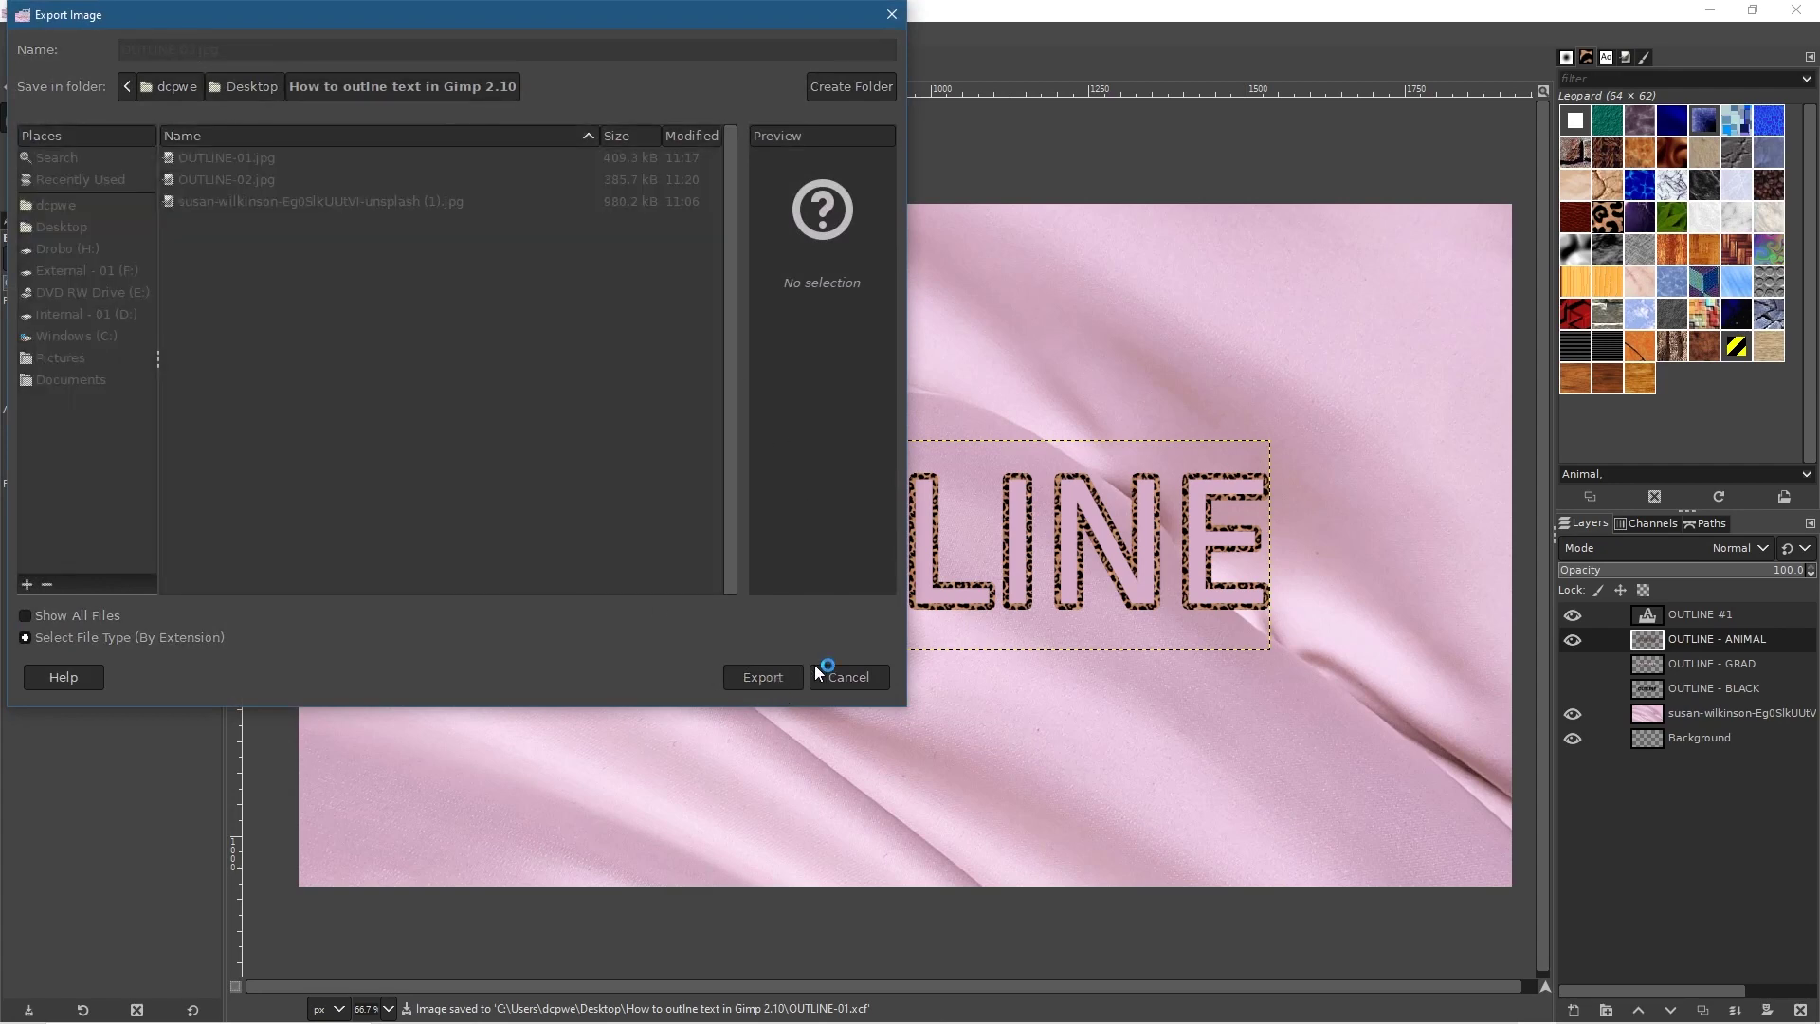
left_click(918, 724)
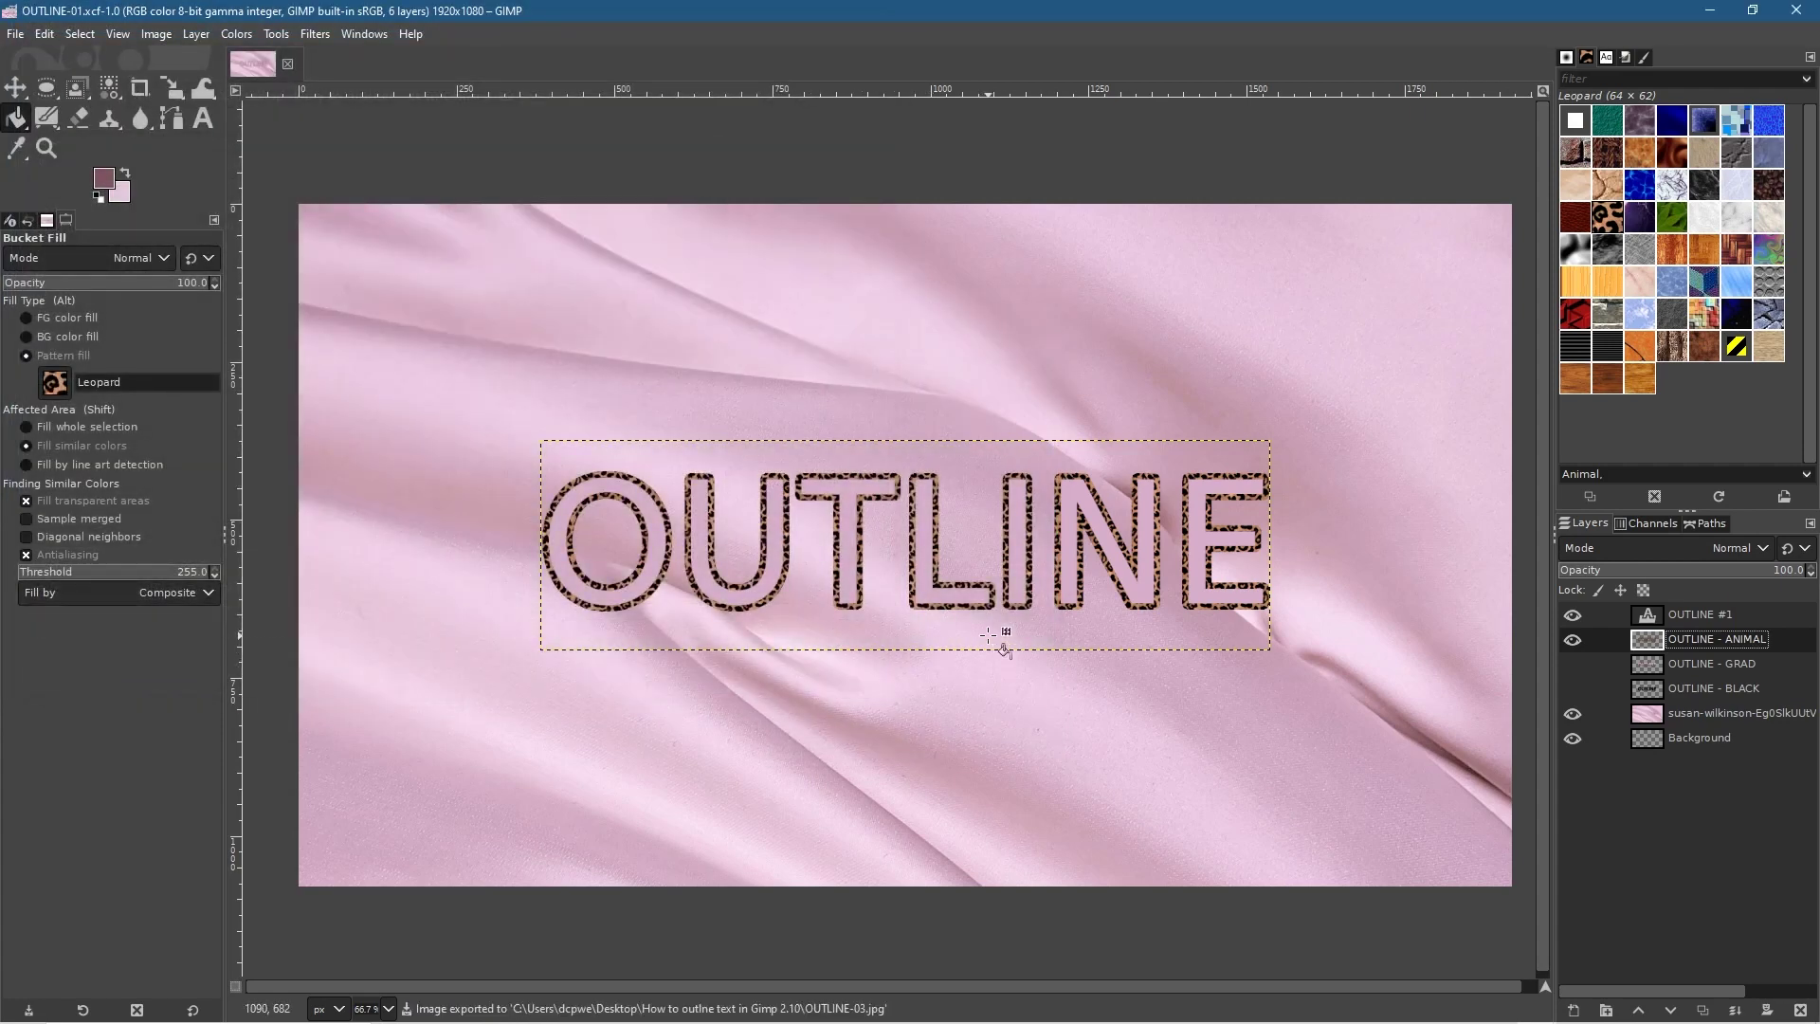
- Hide the OUTLINE - ANIMAL layer, then duplicate OUTLINE - BLACK and place the copy directly below the OUTLINE #1 text layer
left_click(1572, 640)
left_click(1697, 689)
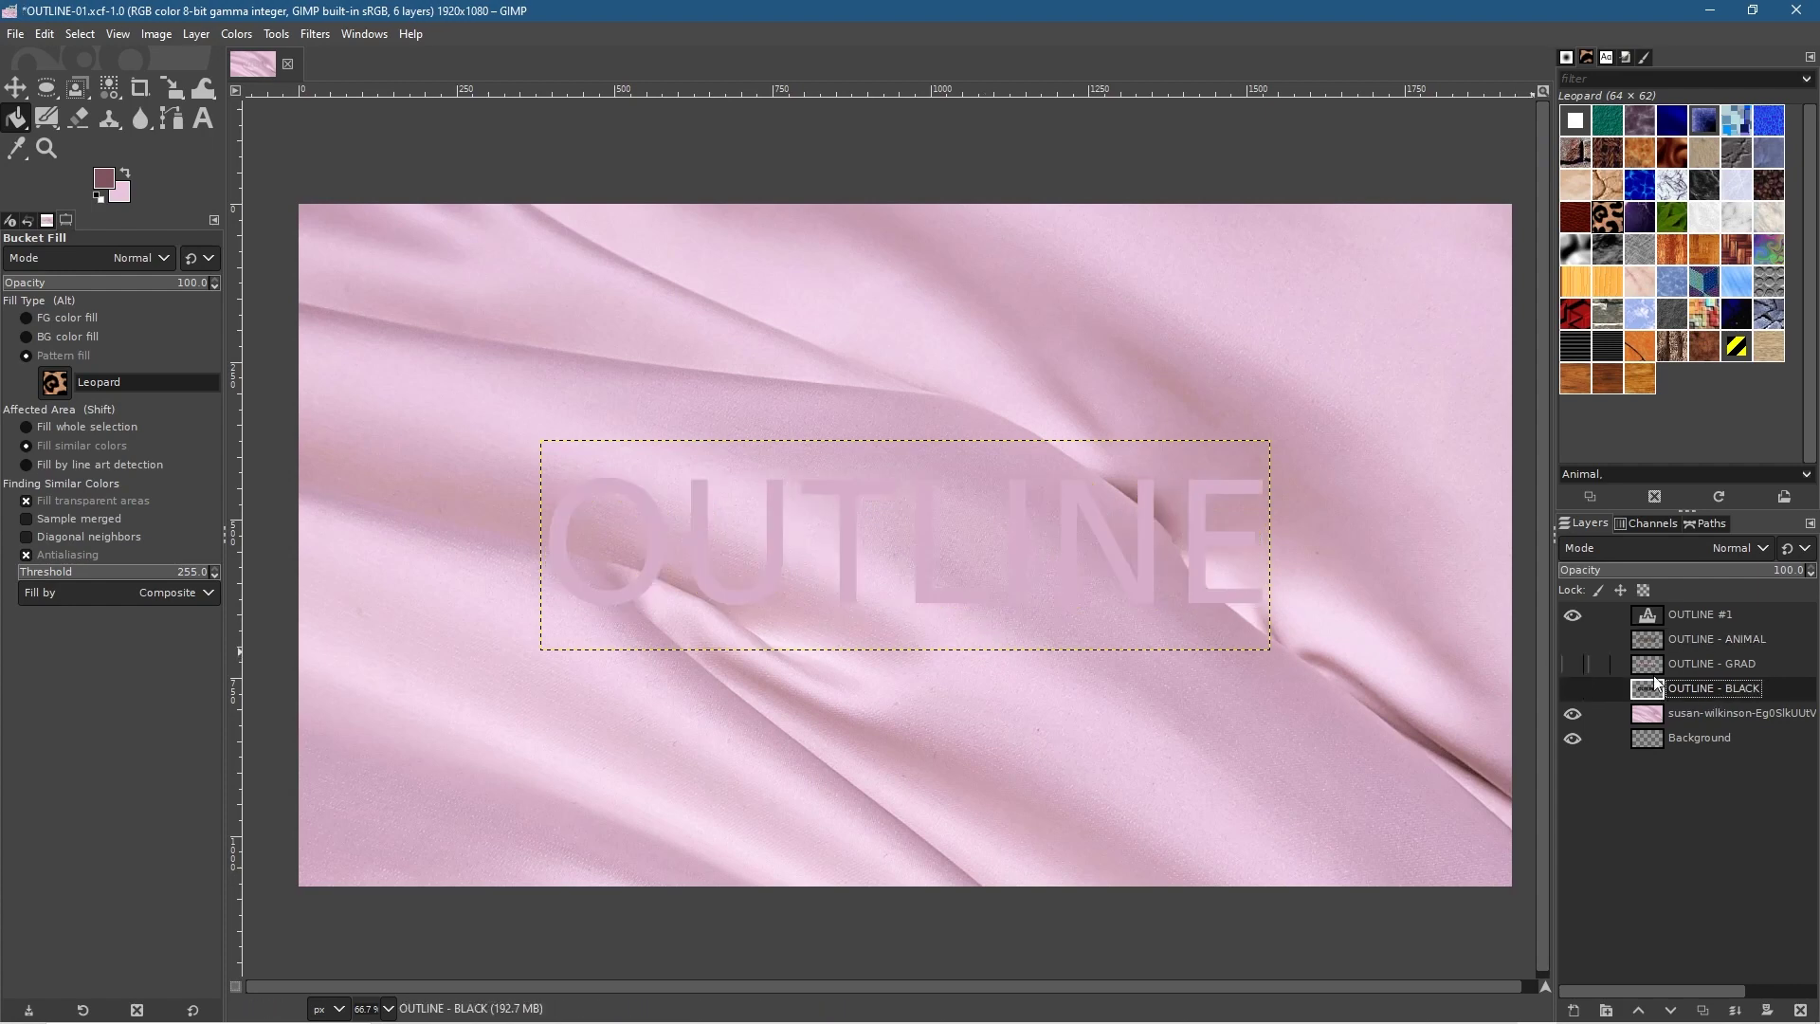
right_click(1681, 690)
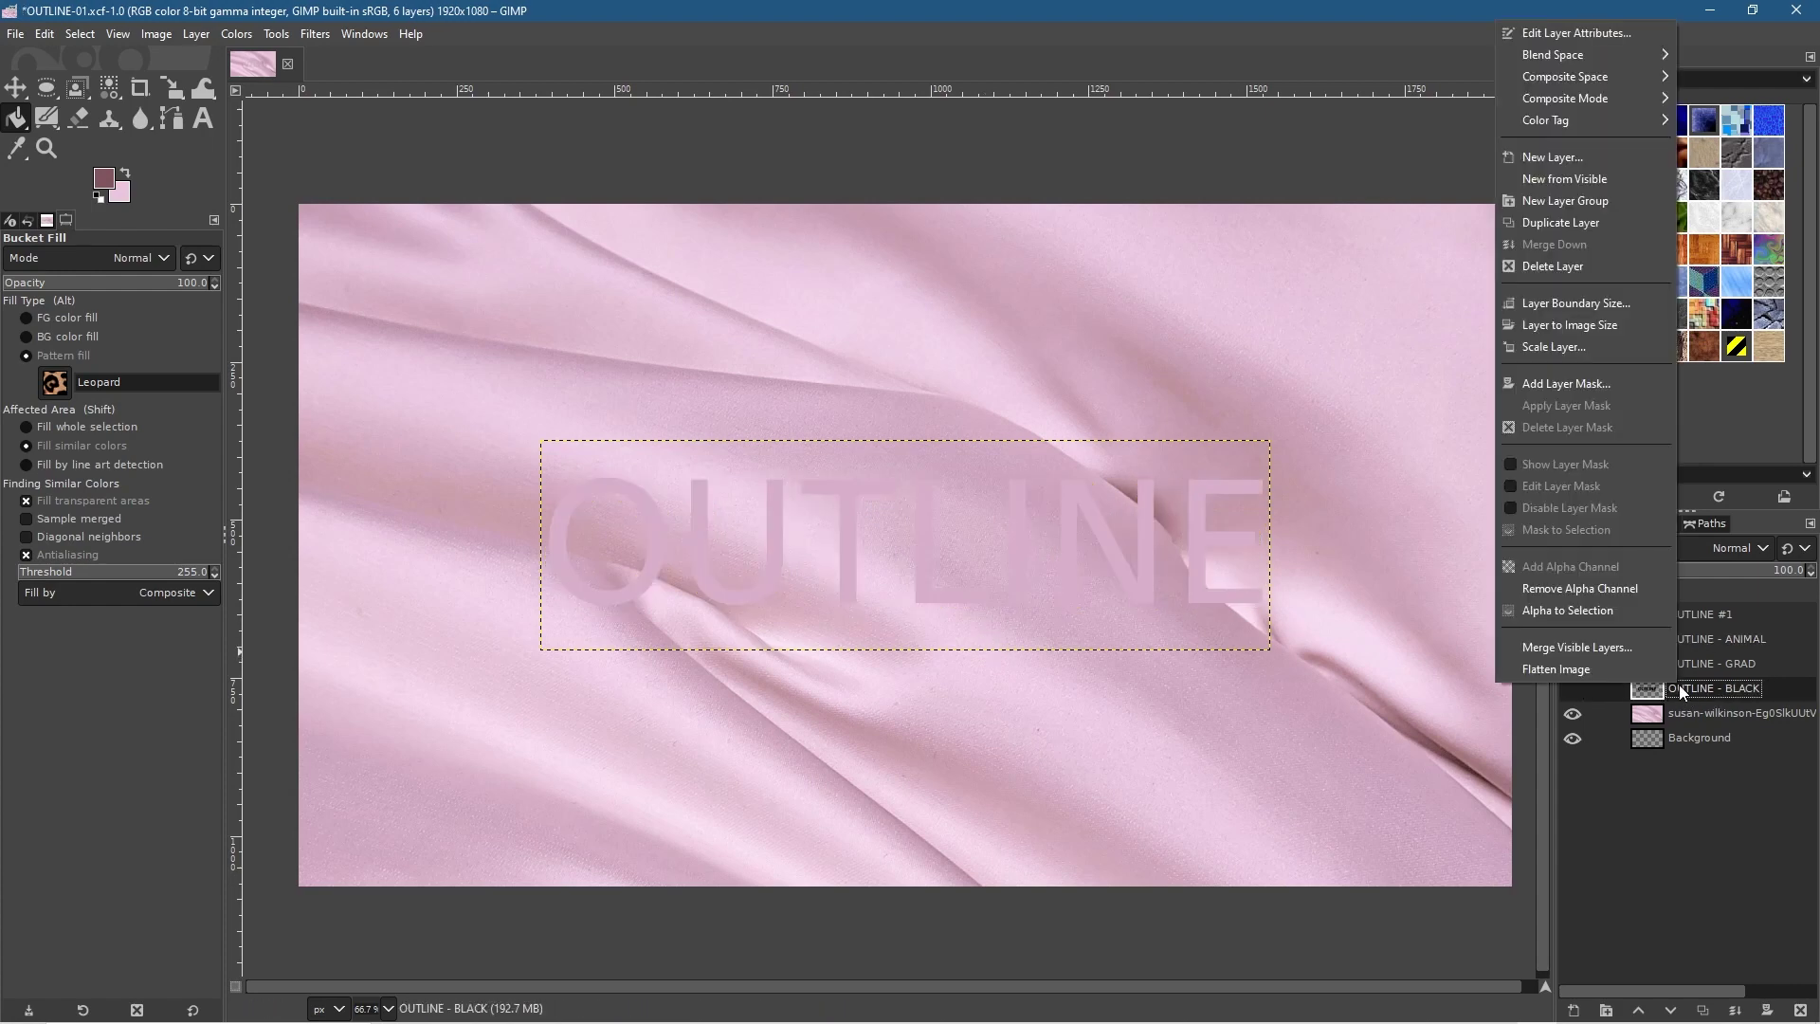
left_click(1564, 224)
left_click_drag(1676, 689, 1598, 637)
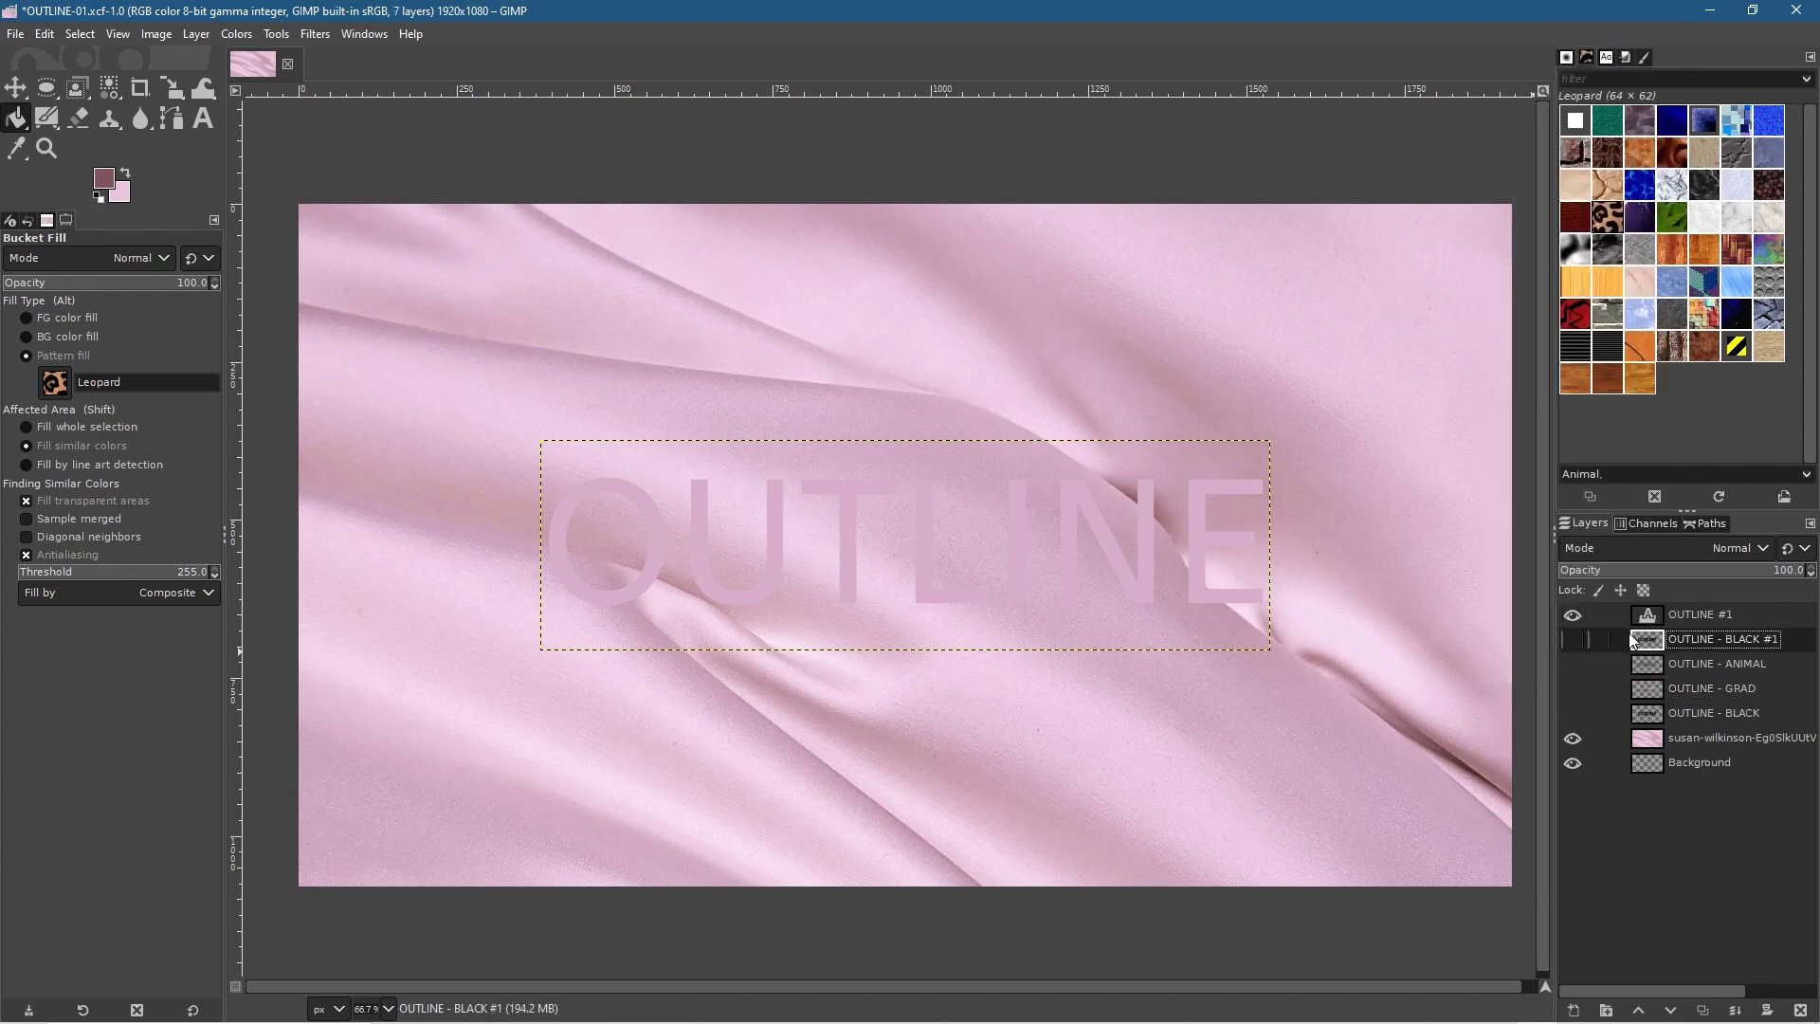
- Show the OUTLINE - BLACK #1 layer with OUTLINE #1 hidden and select its letters from the layer's alpha
left_click(1573, 640)
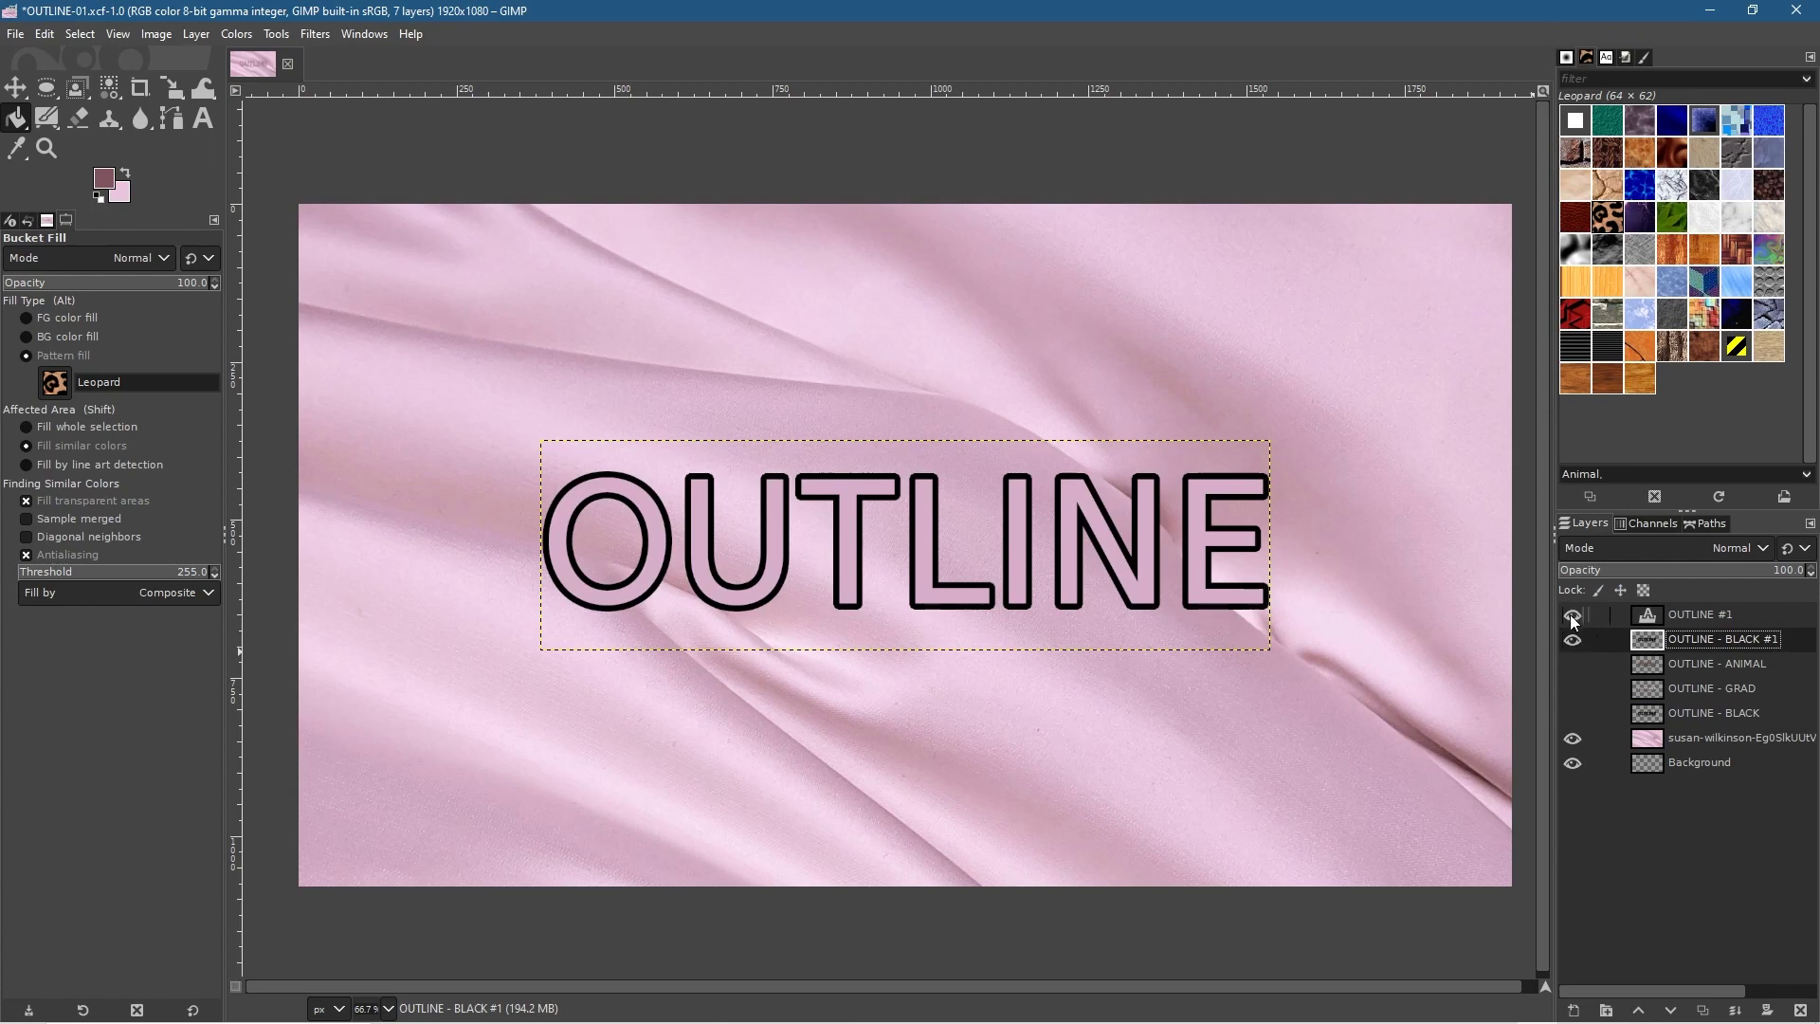
left_click(1572, 615)
right_click(1692, 640)
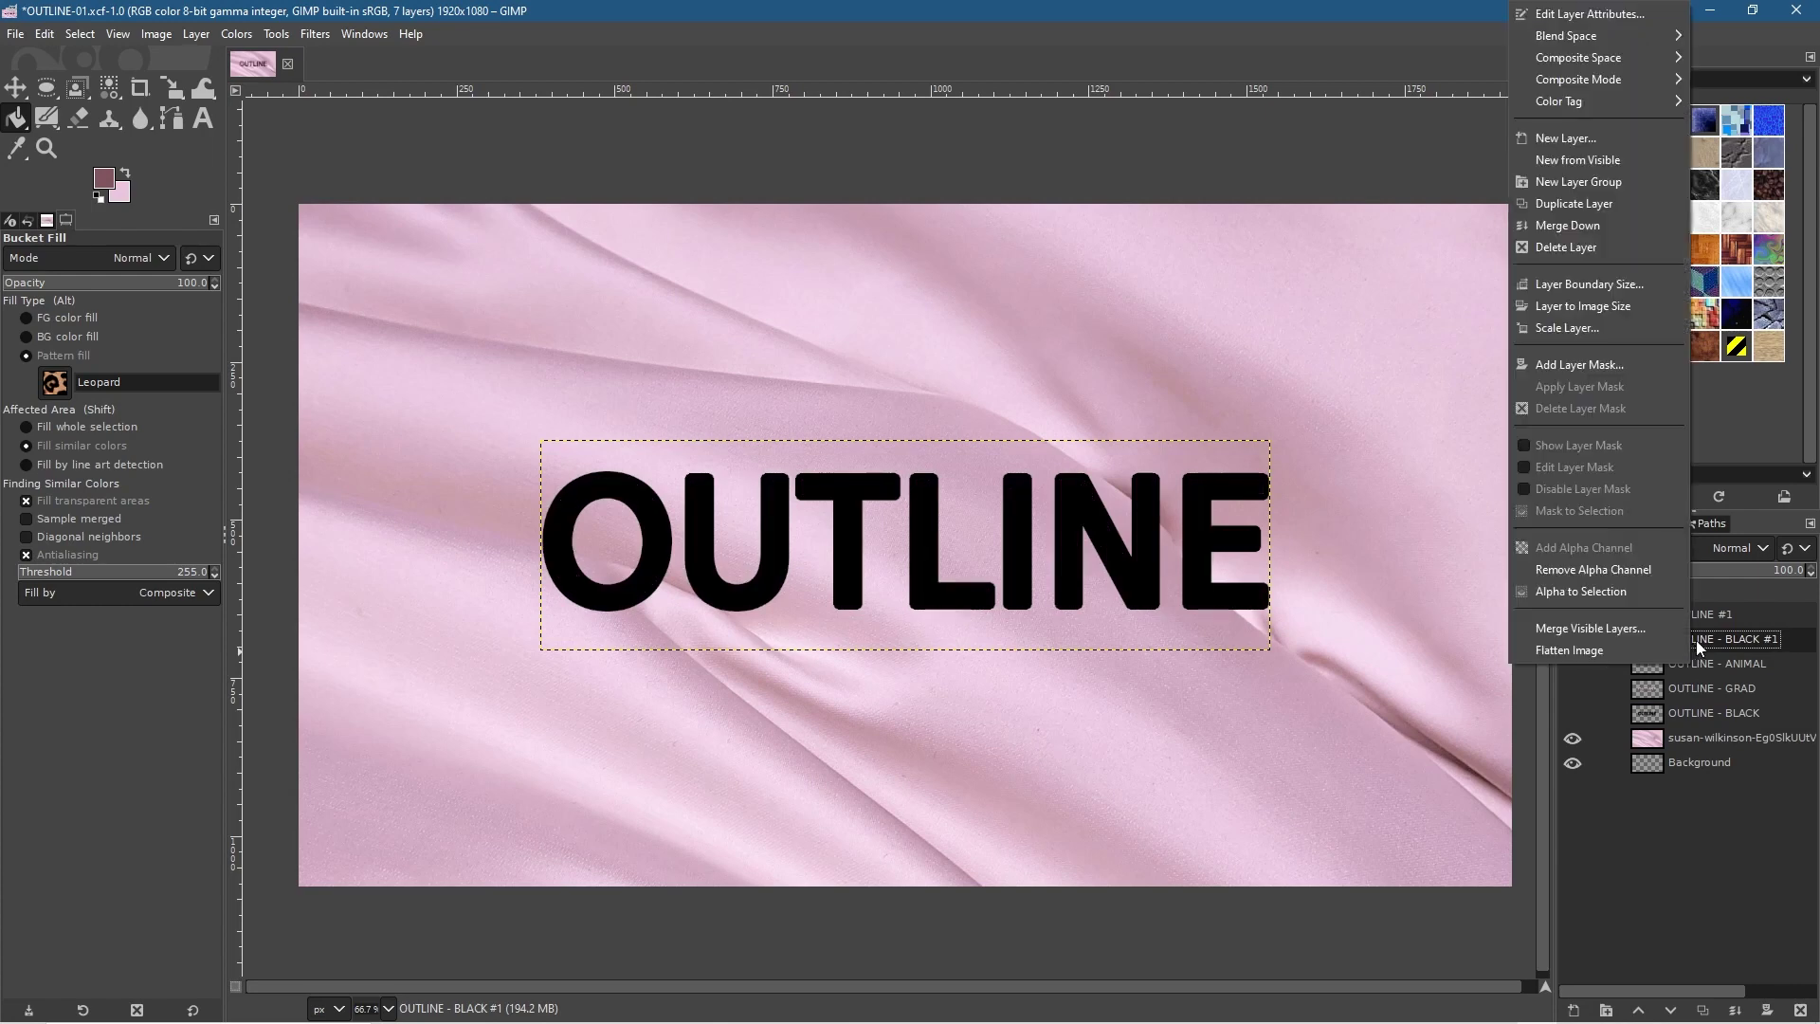
left_click(1625, 595)
- Grow the letter selection on OUTLINE - BLACK #1 by 5 px
left_click(46, 35)
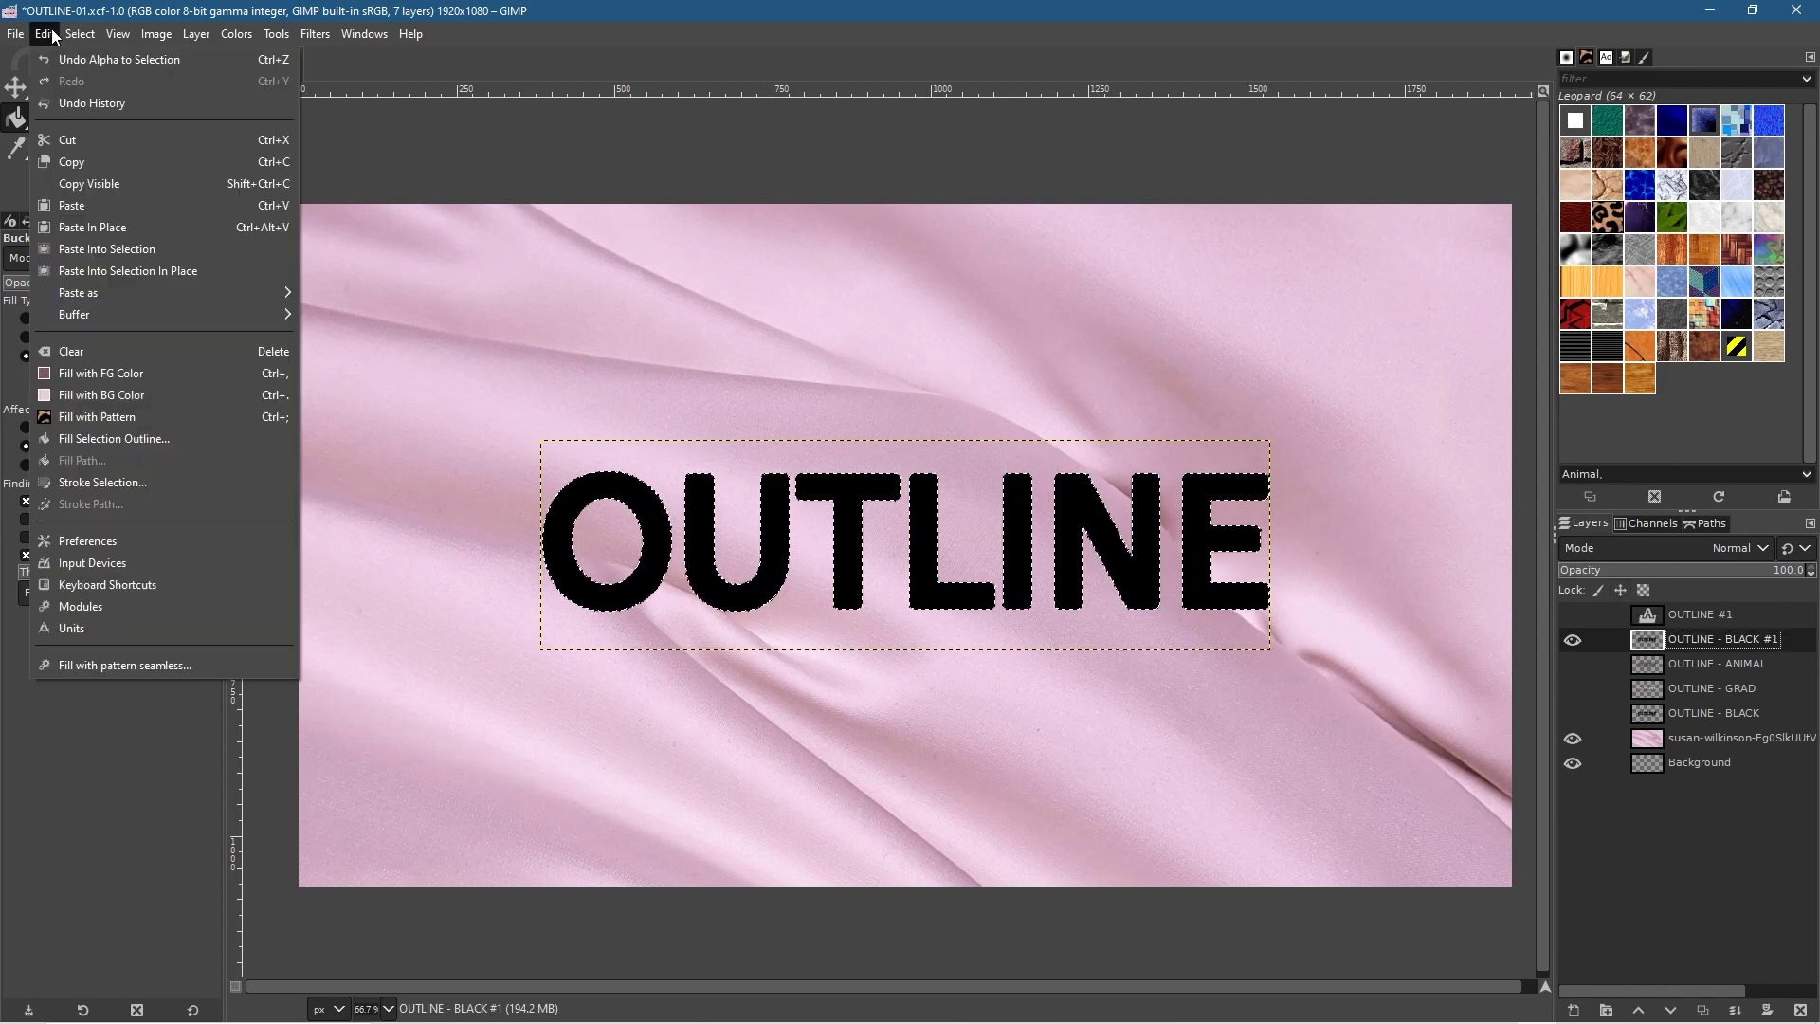
mouse_move(67, 38)
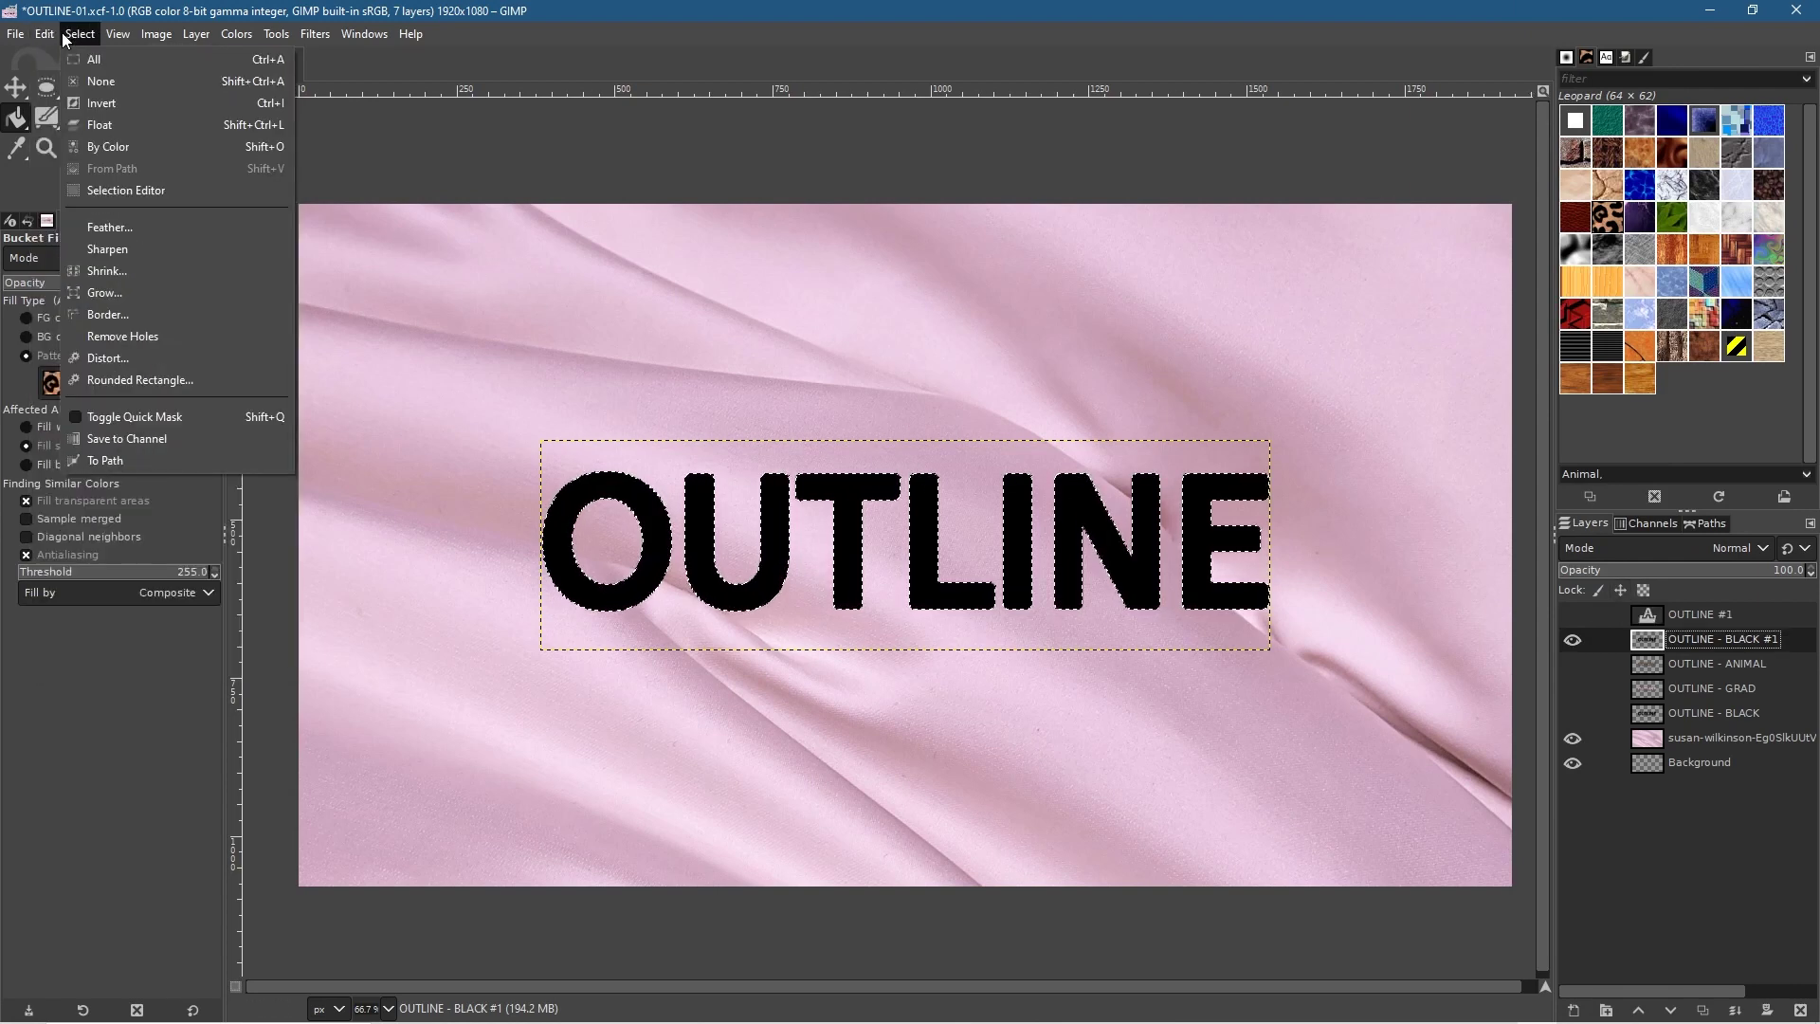
left_click(116, 298)
left_click(145, 322)
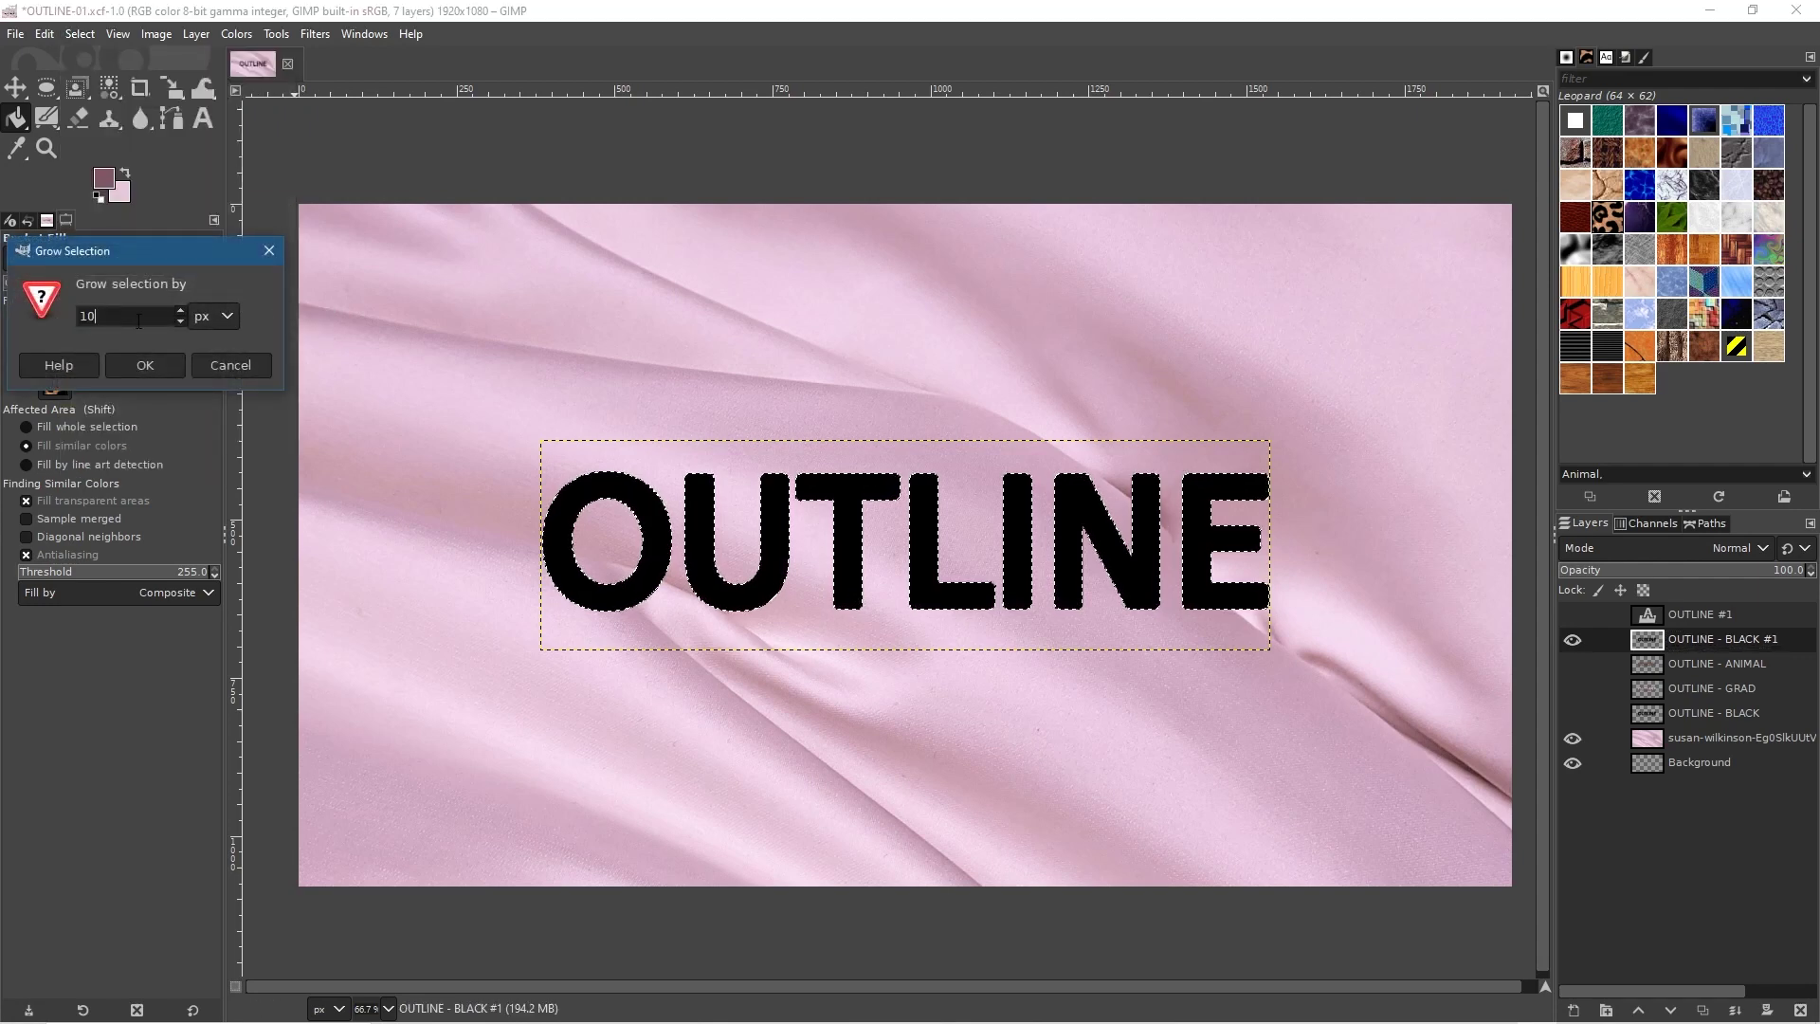
key("BackSpace")
key("BackSpace")
type("5")
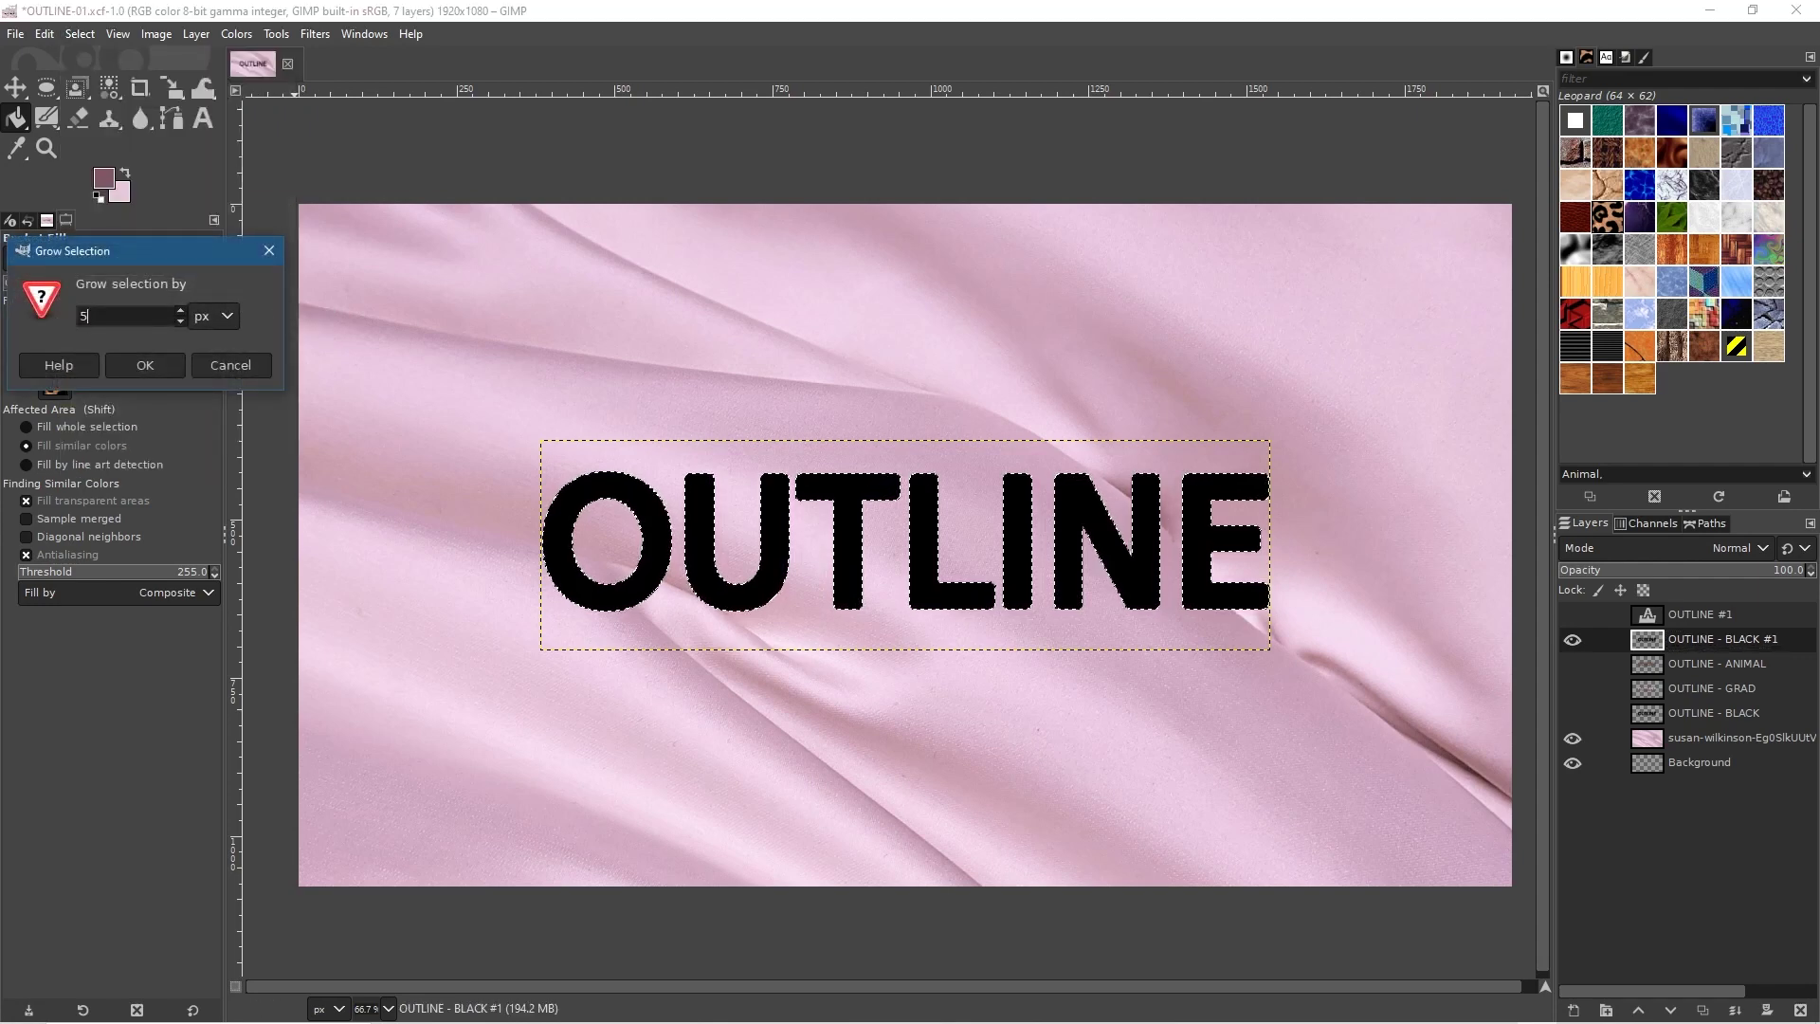
left_click(150, 370)
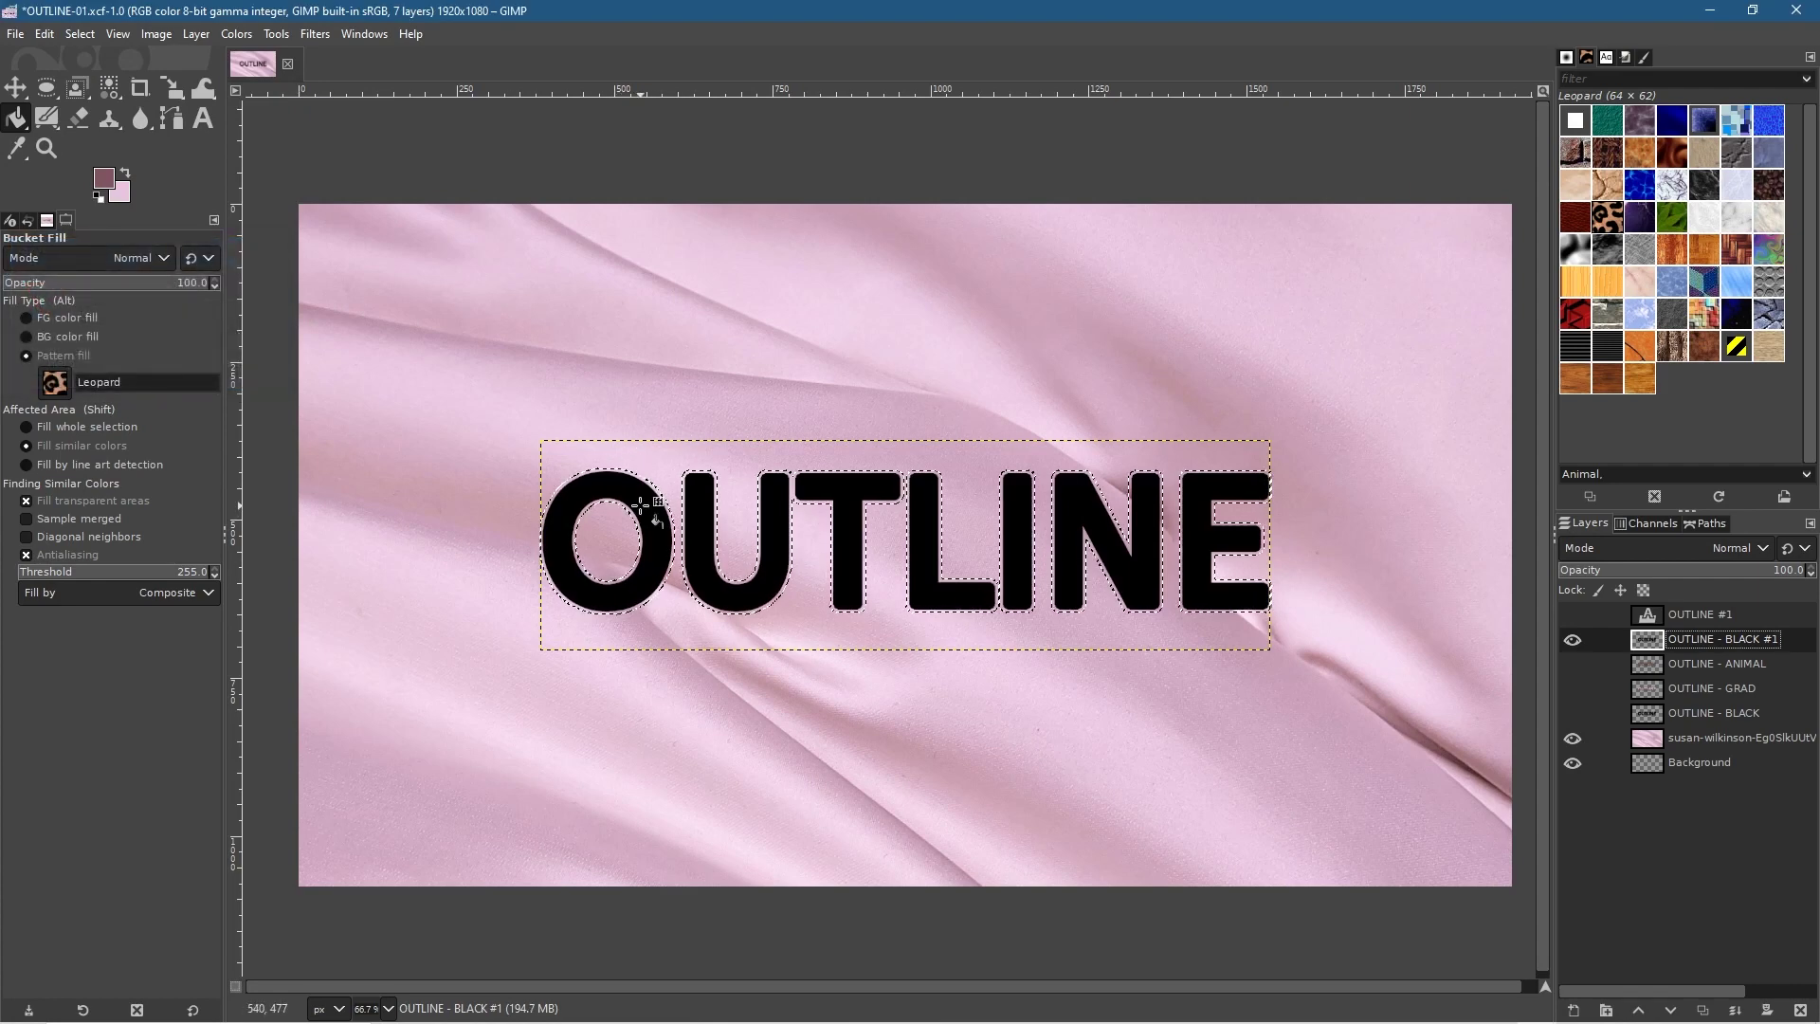
- Fill the grown selection on OUTLINE - BLACK #1 with the foreground color ff0041 using Bucket Fill
scroll(642, 505, "up", 5)
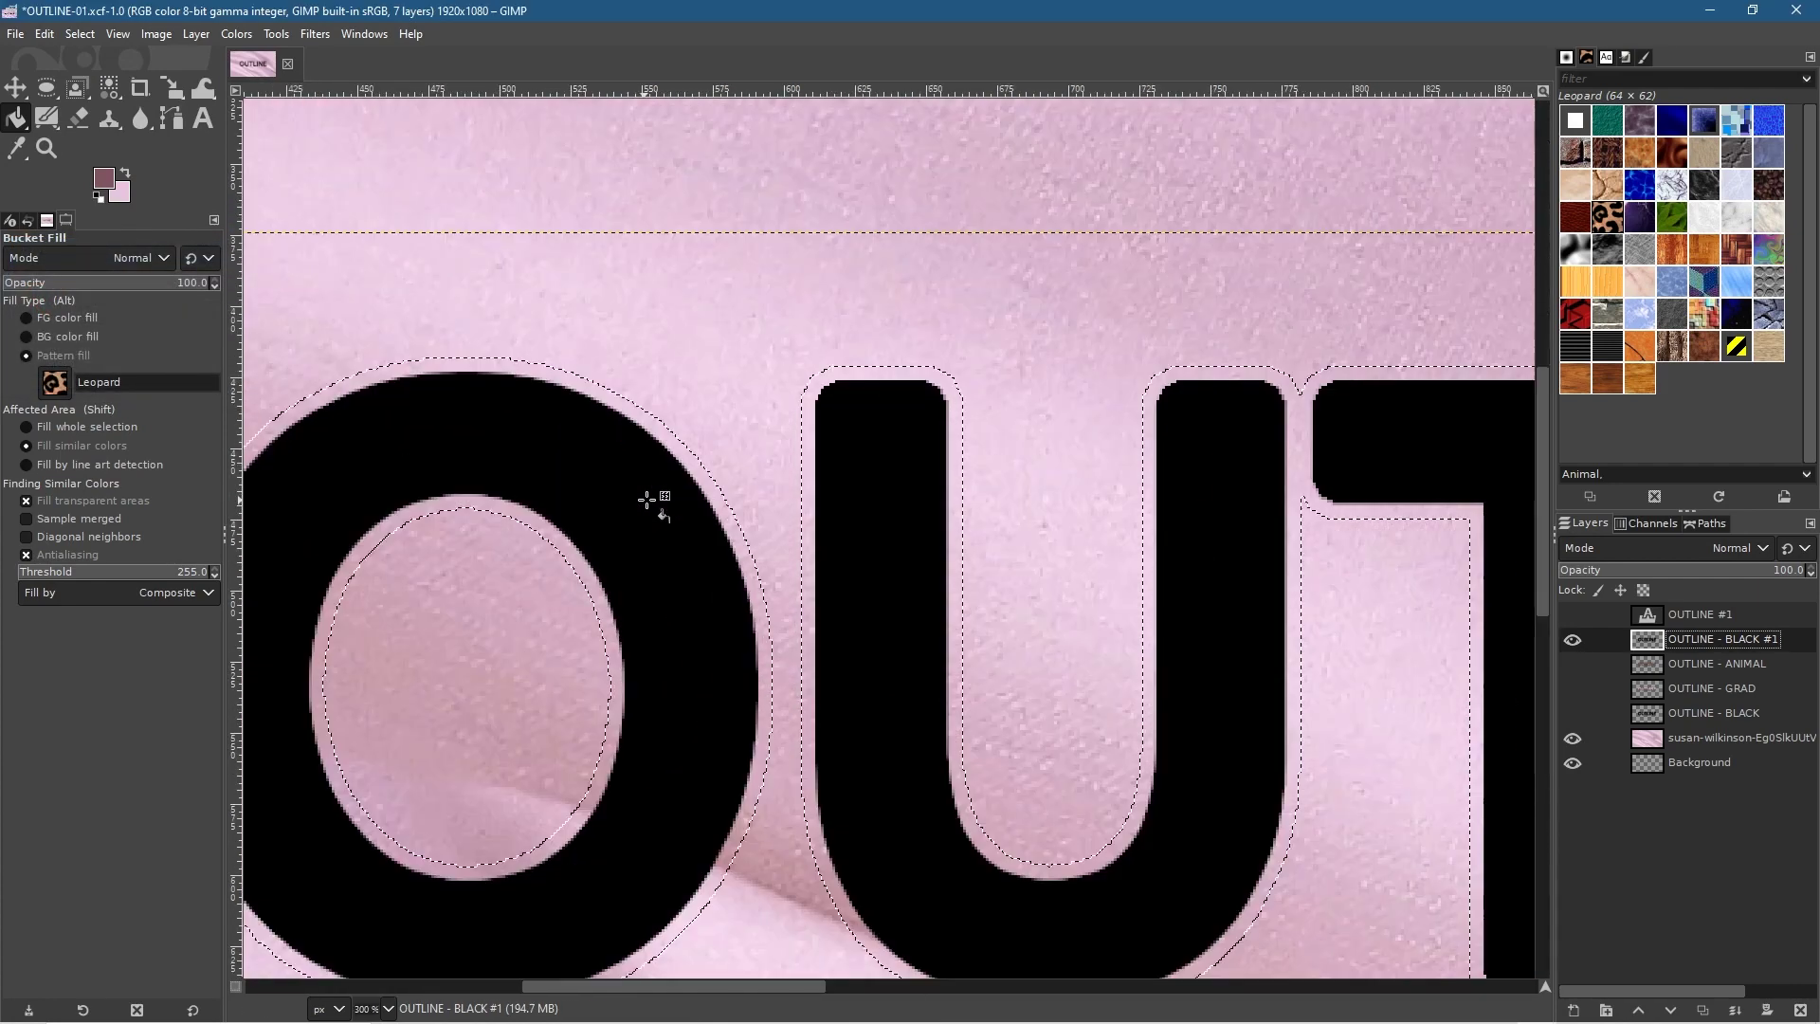
left_click(29, 316)
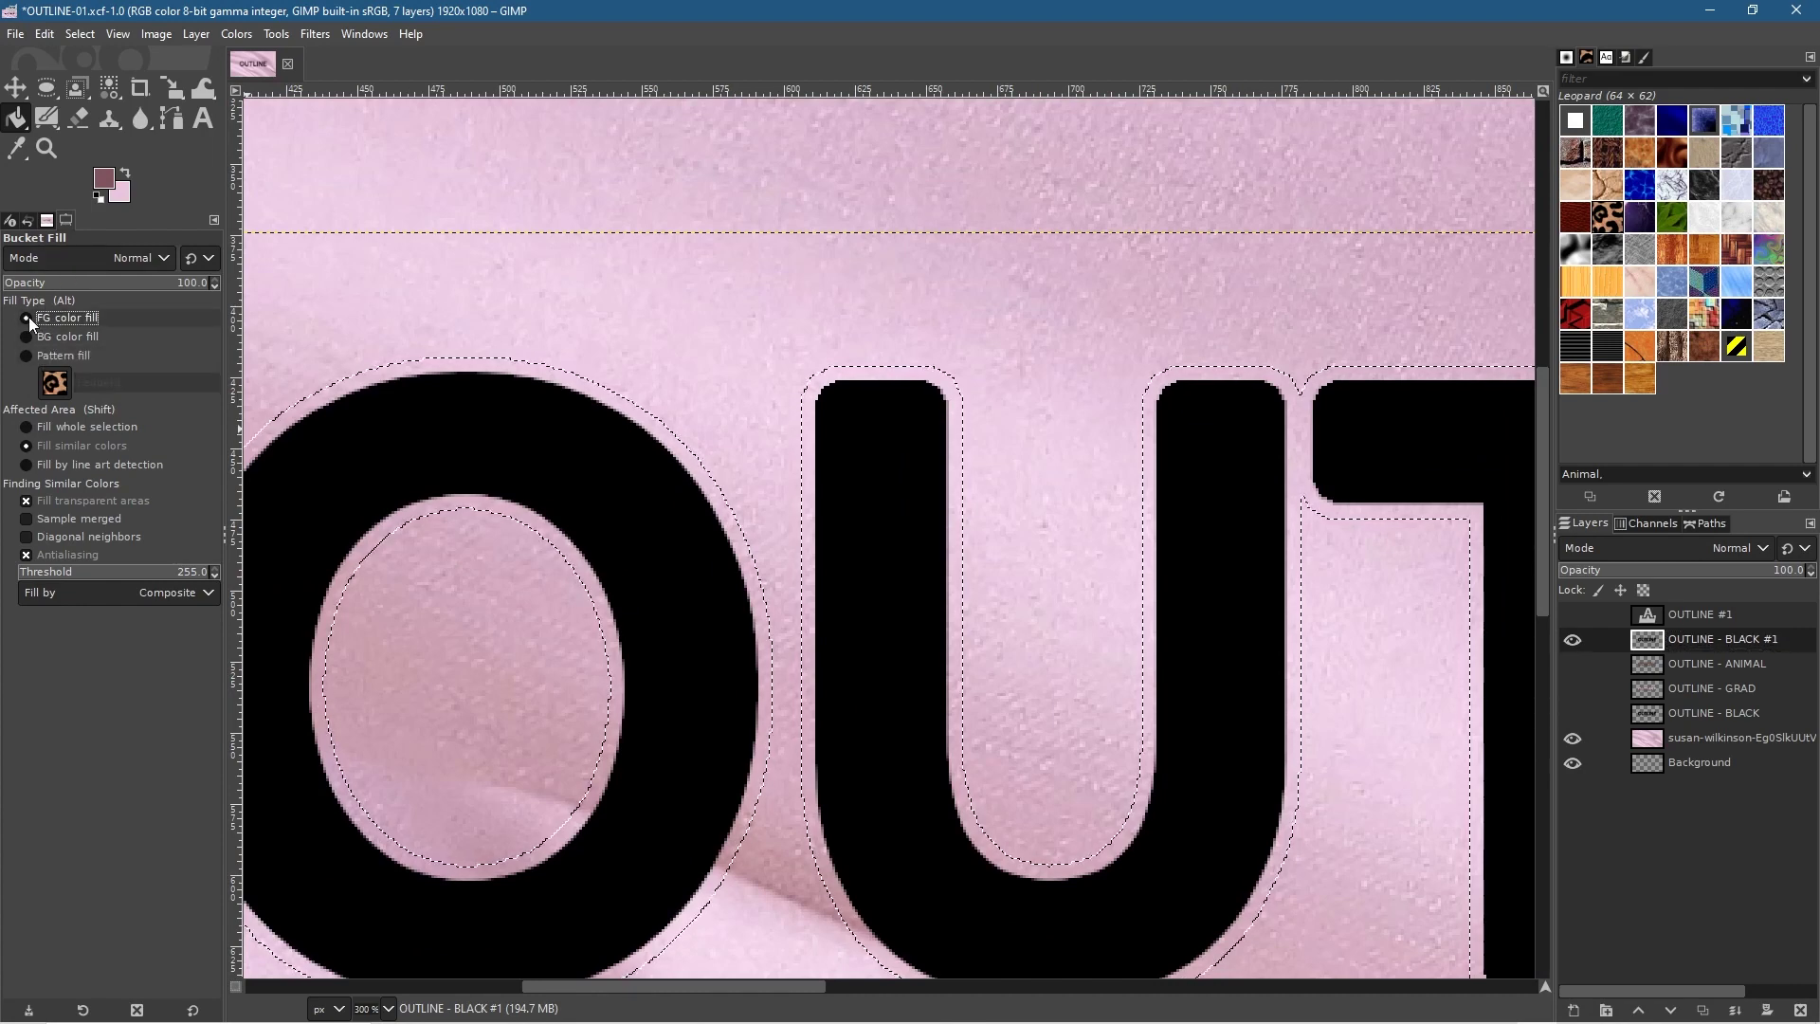
left_click(108, 180)
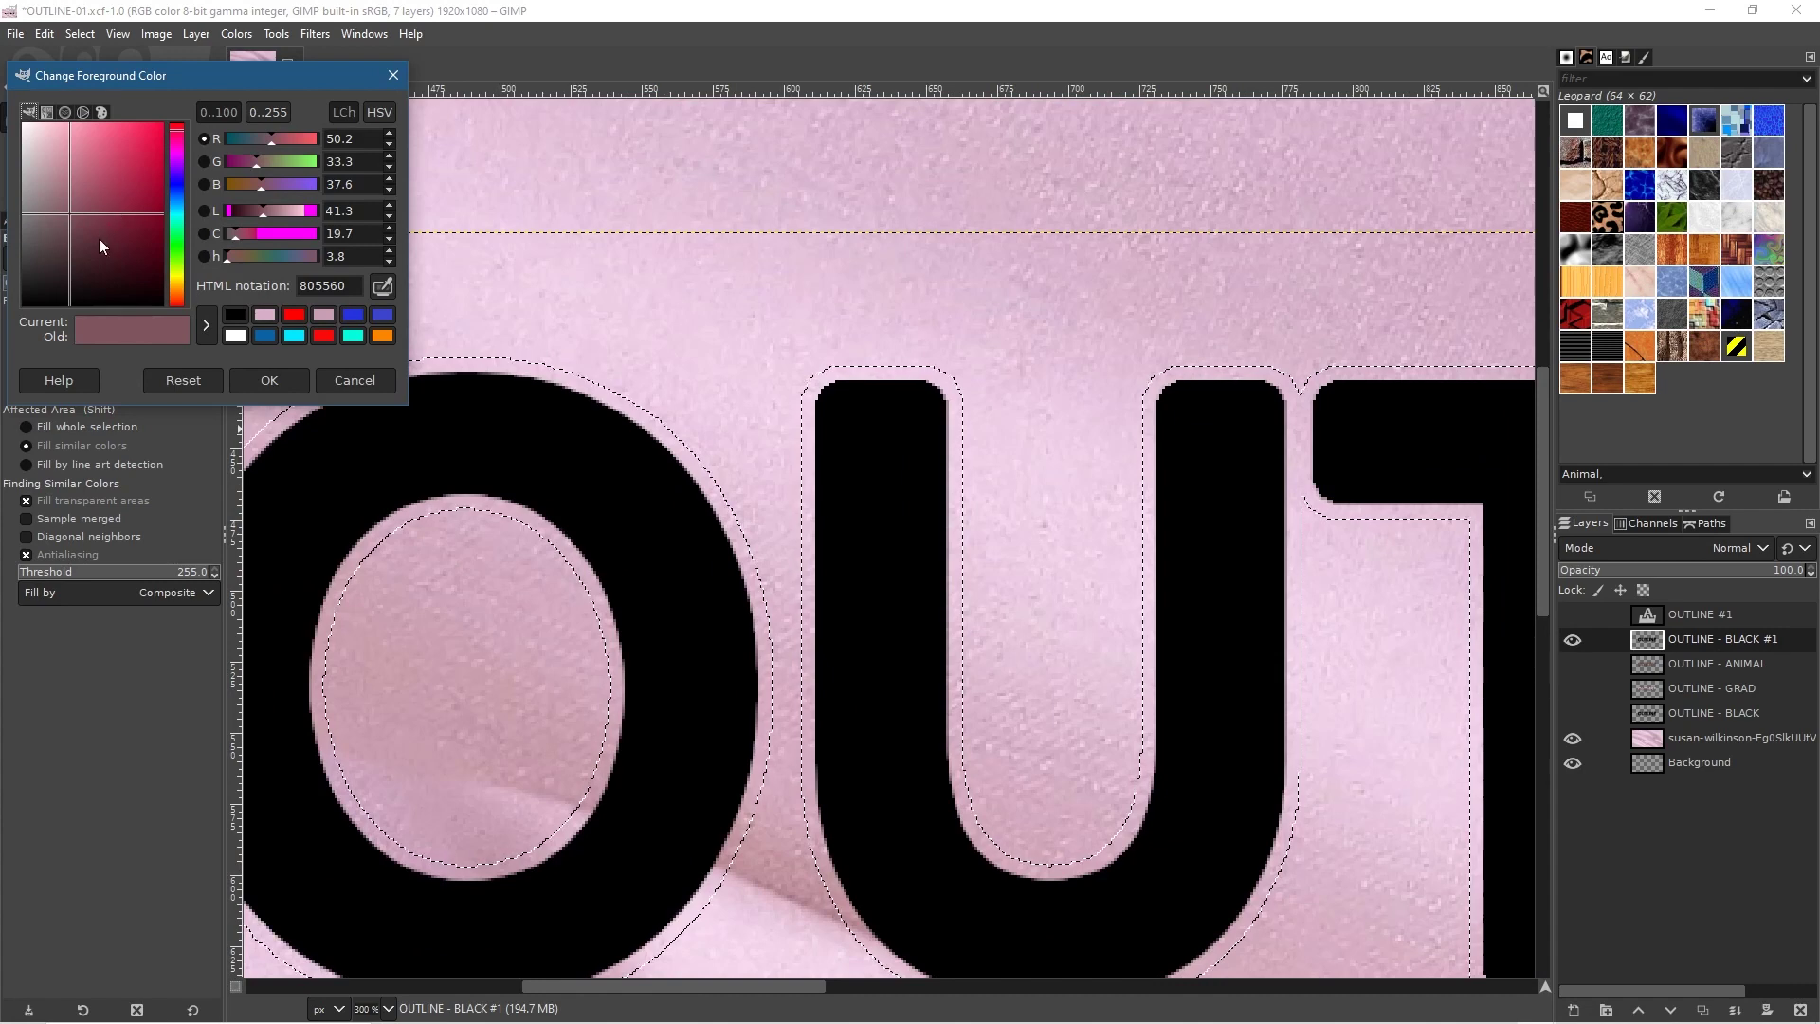
left_click_drag(49, 286, 3, 332)
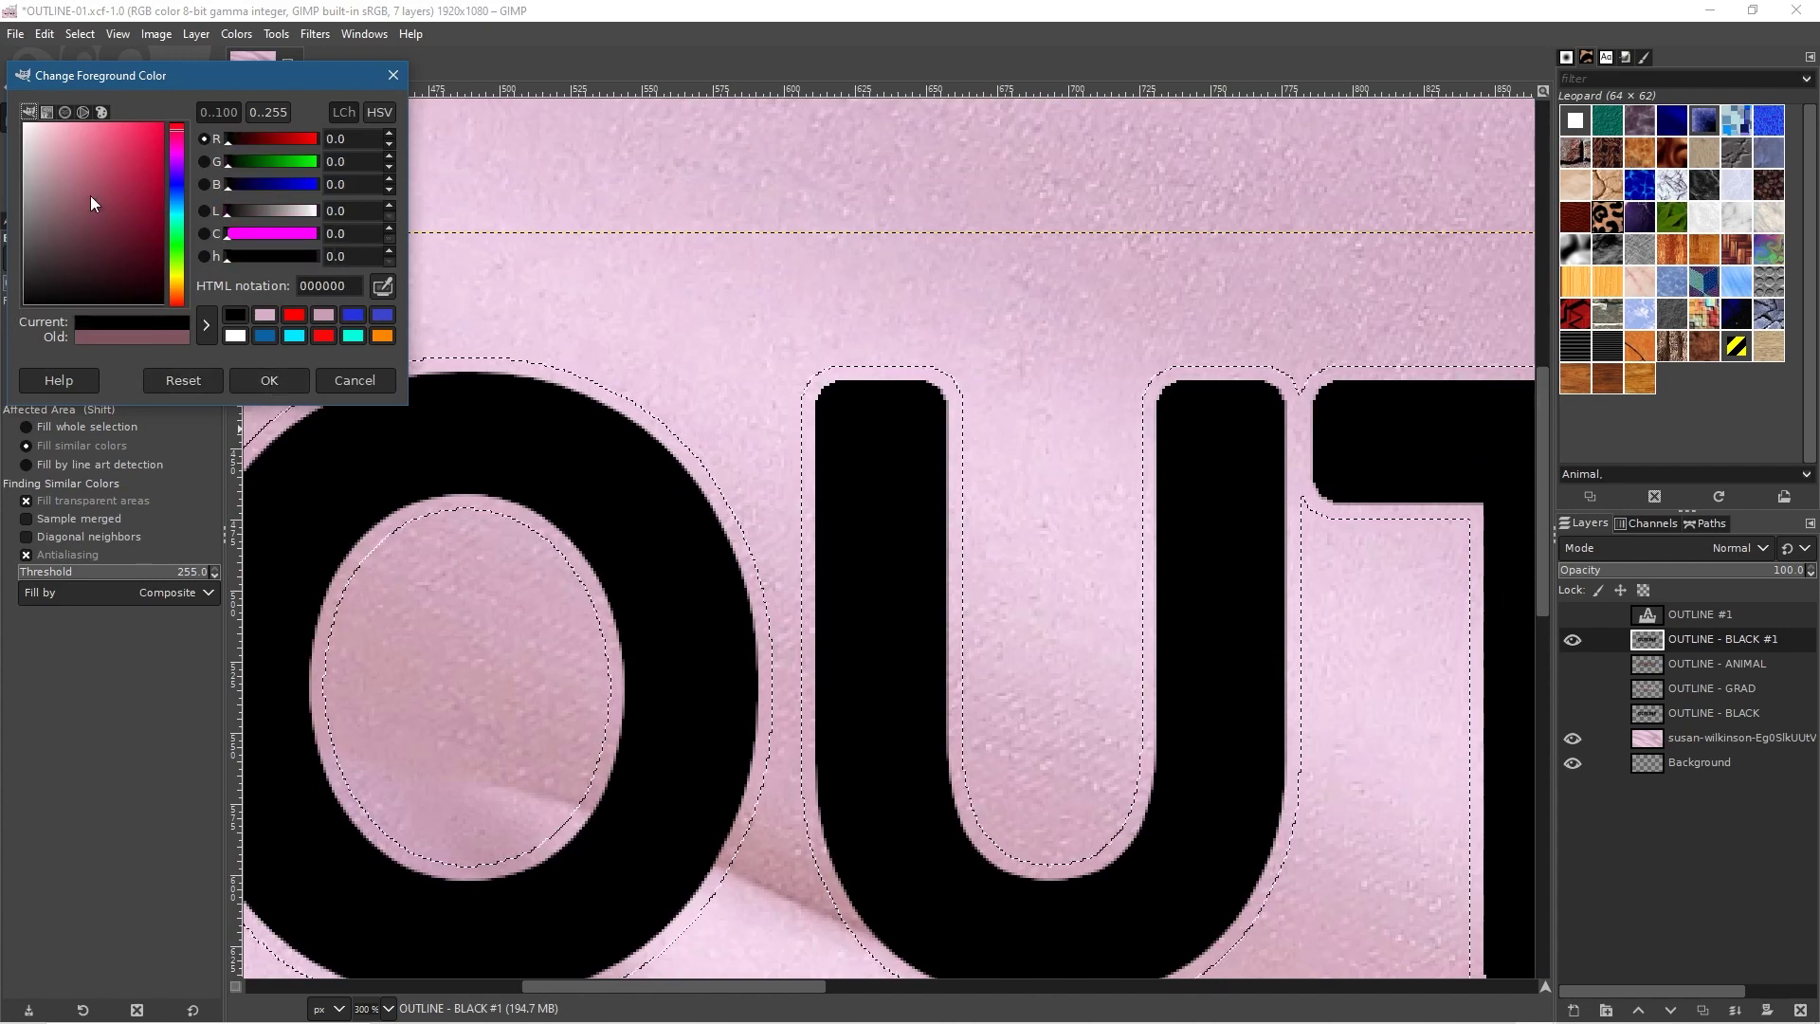
left_click_drag(97, 184, 171, 115)
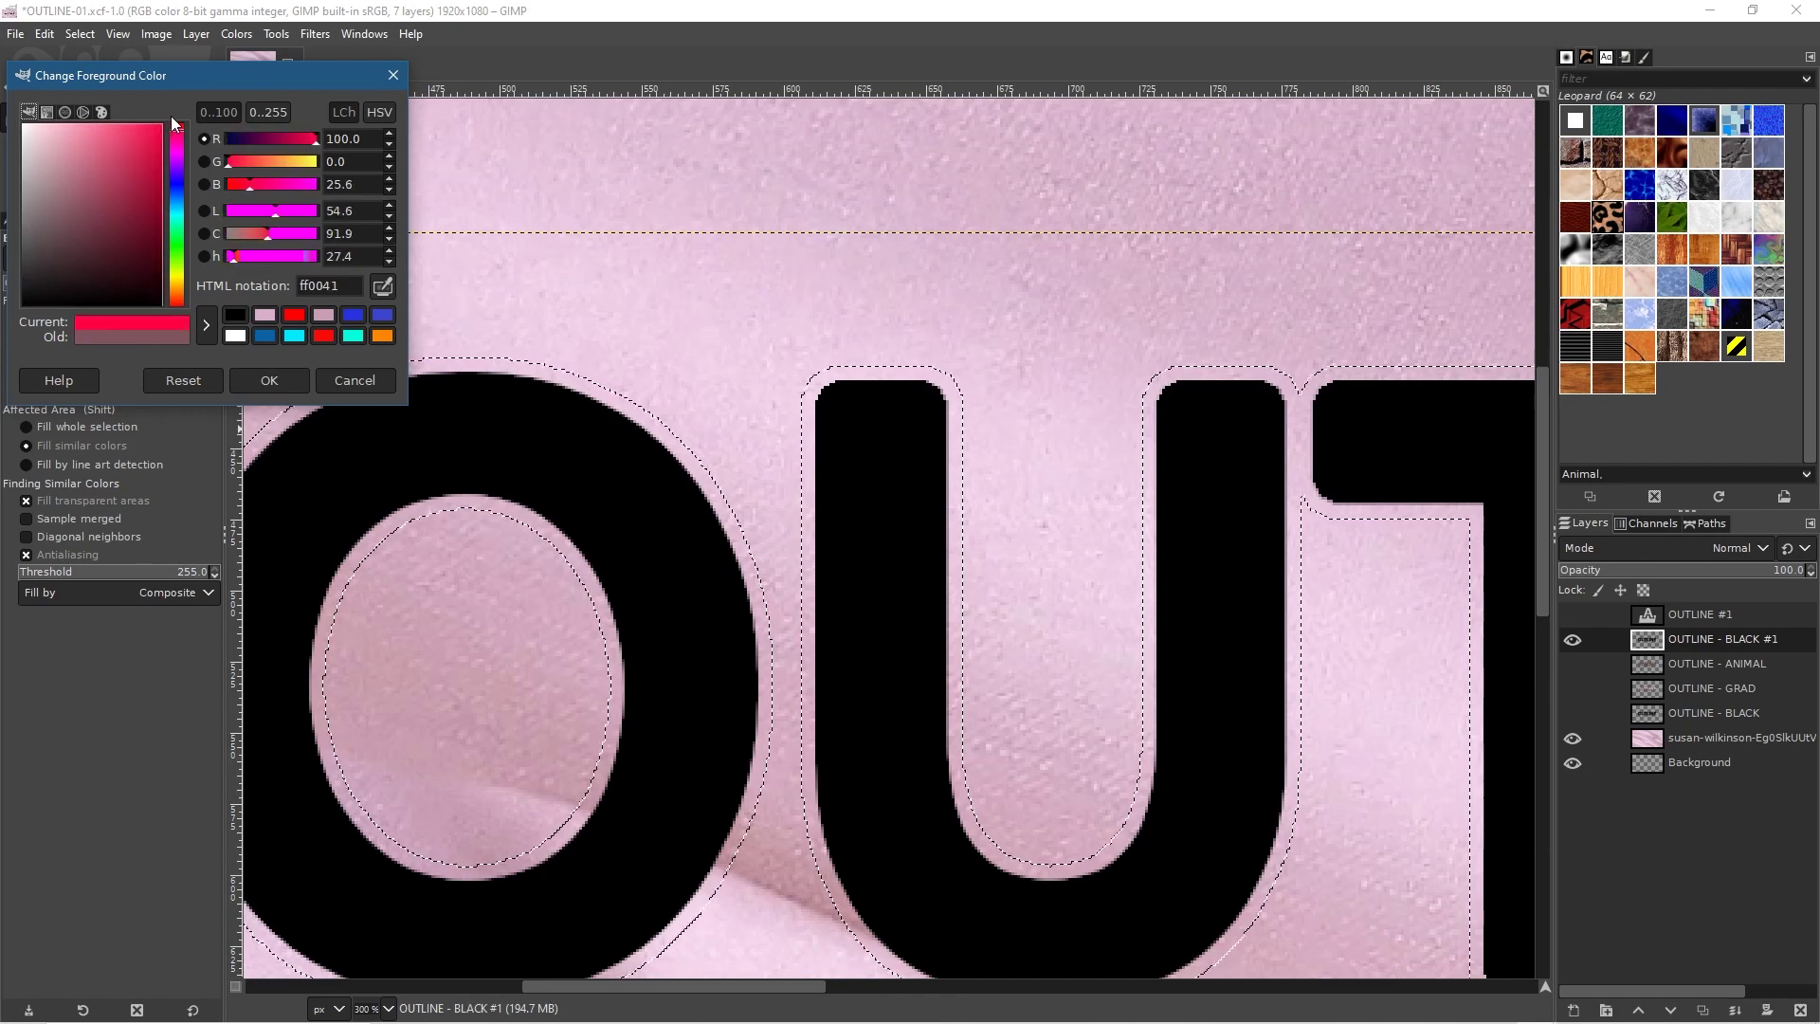
left_click(268, 380)
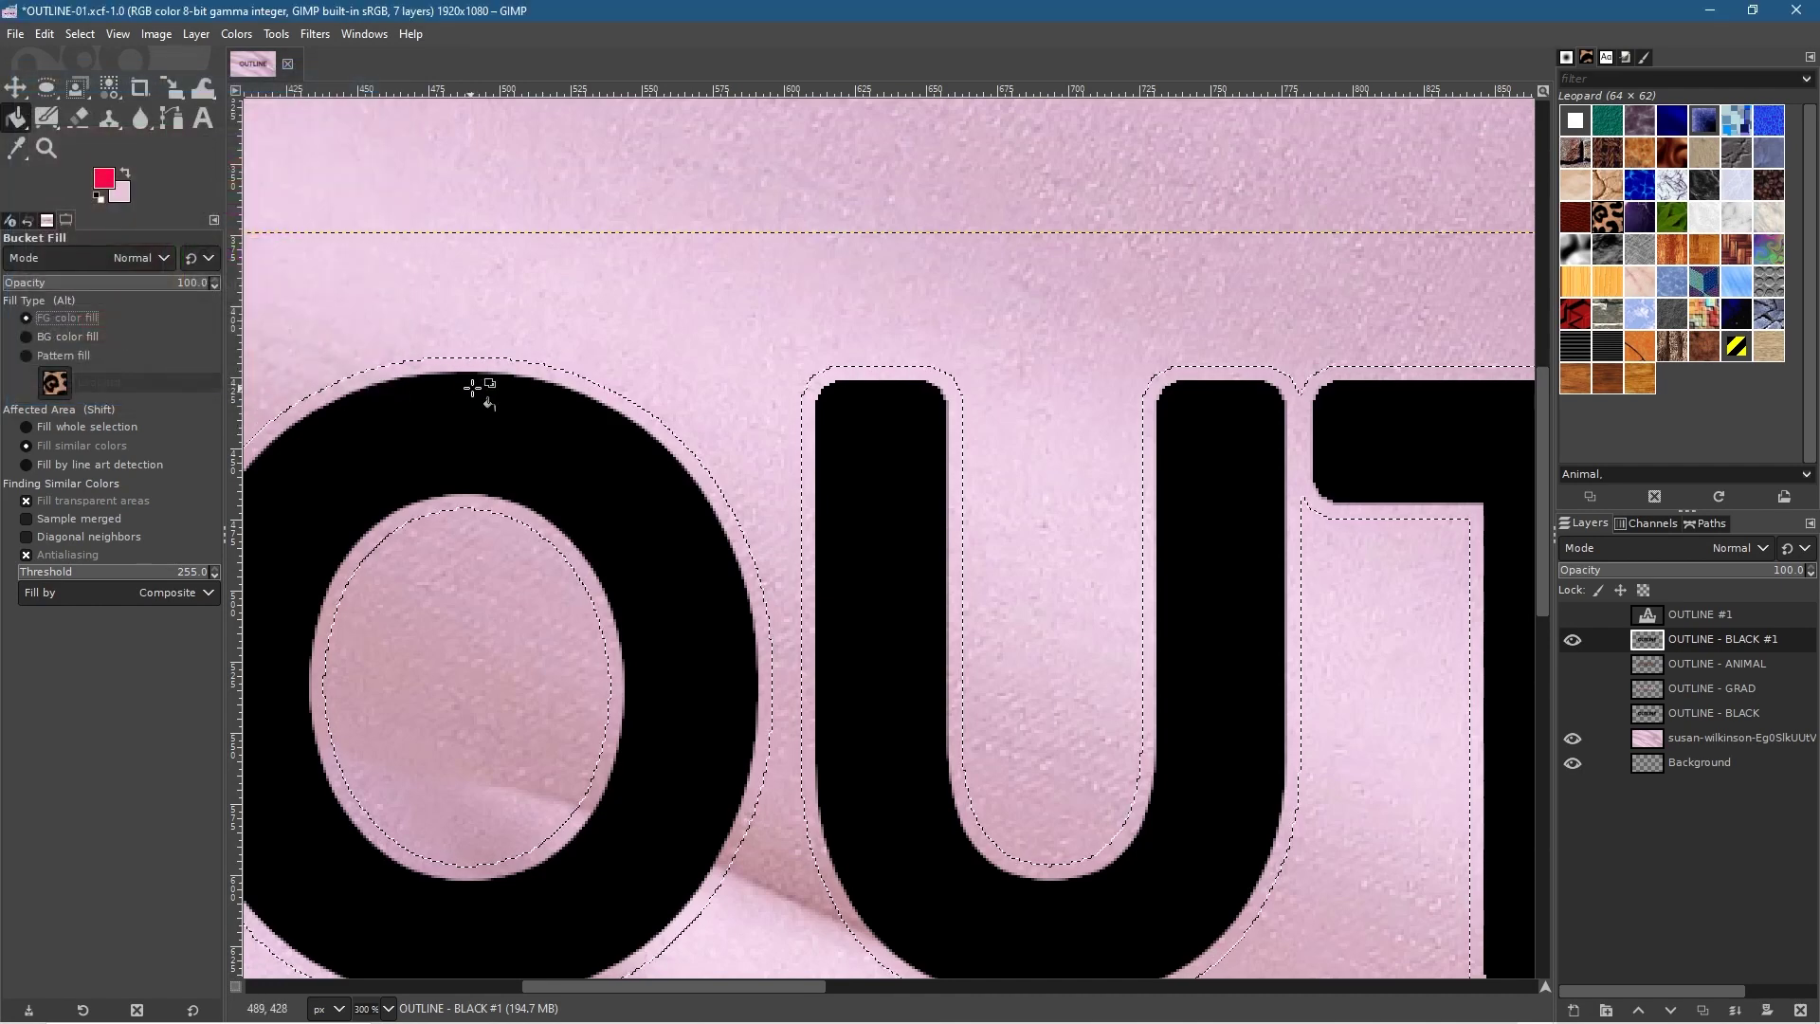
left_click(521, 365)
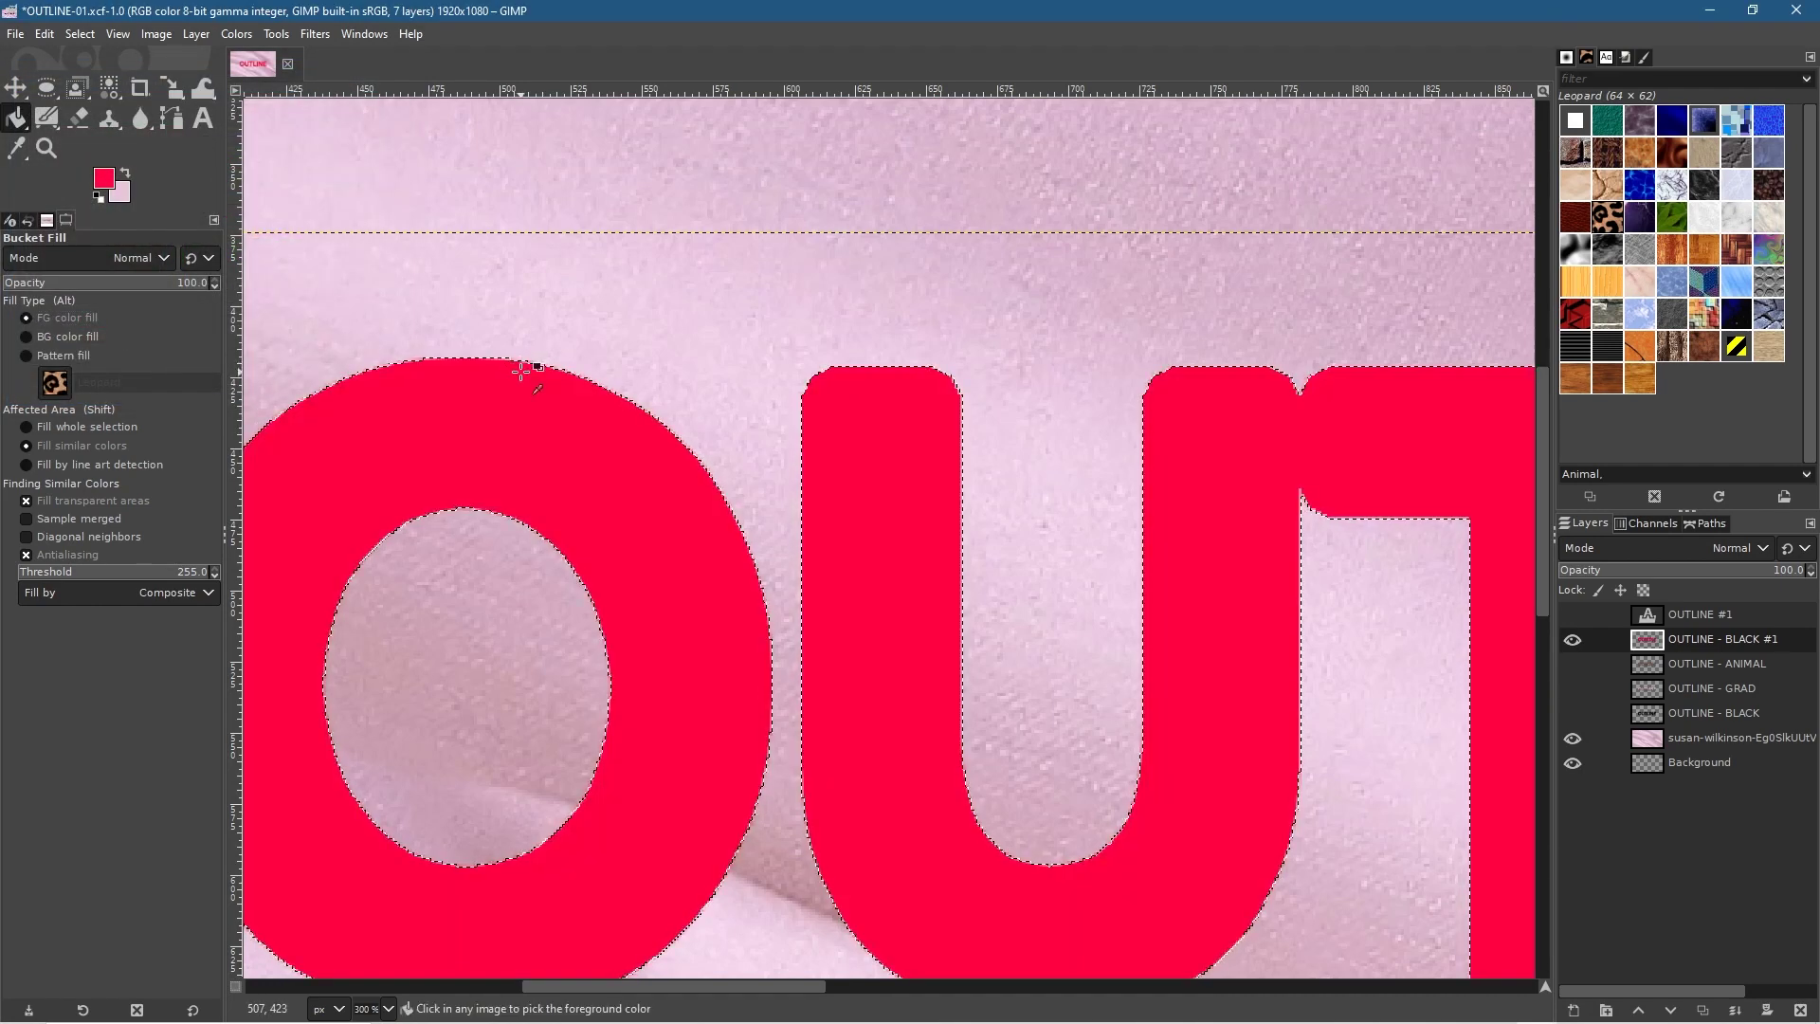
- Undo the last fill and refill the grown selection on OUTLINE - BLACK #1 with the red foreground color
key("ctrl+z")
scroll(520, 364, "up", 4)
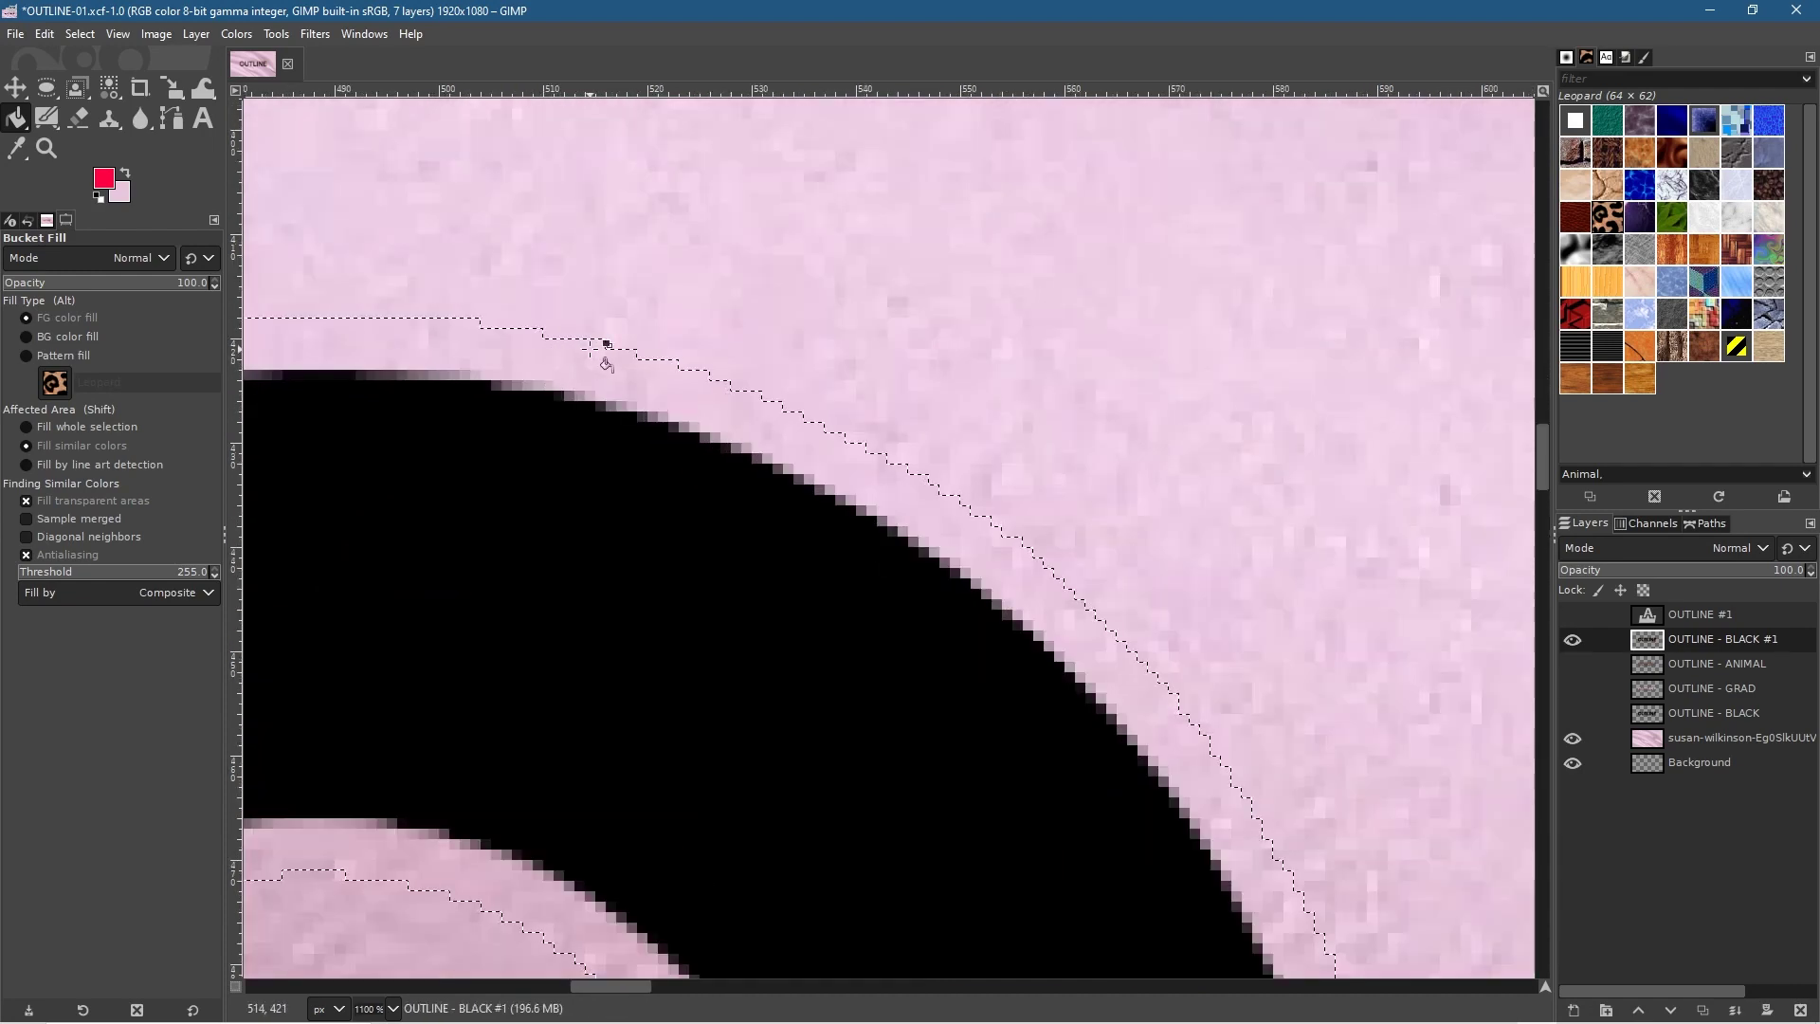
left_click(591, 351)
scroll(629, 455, "down", 5)
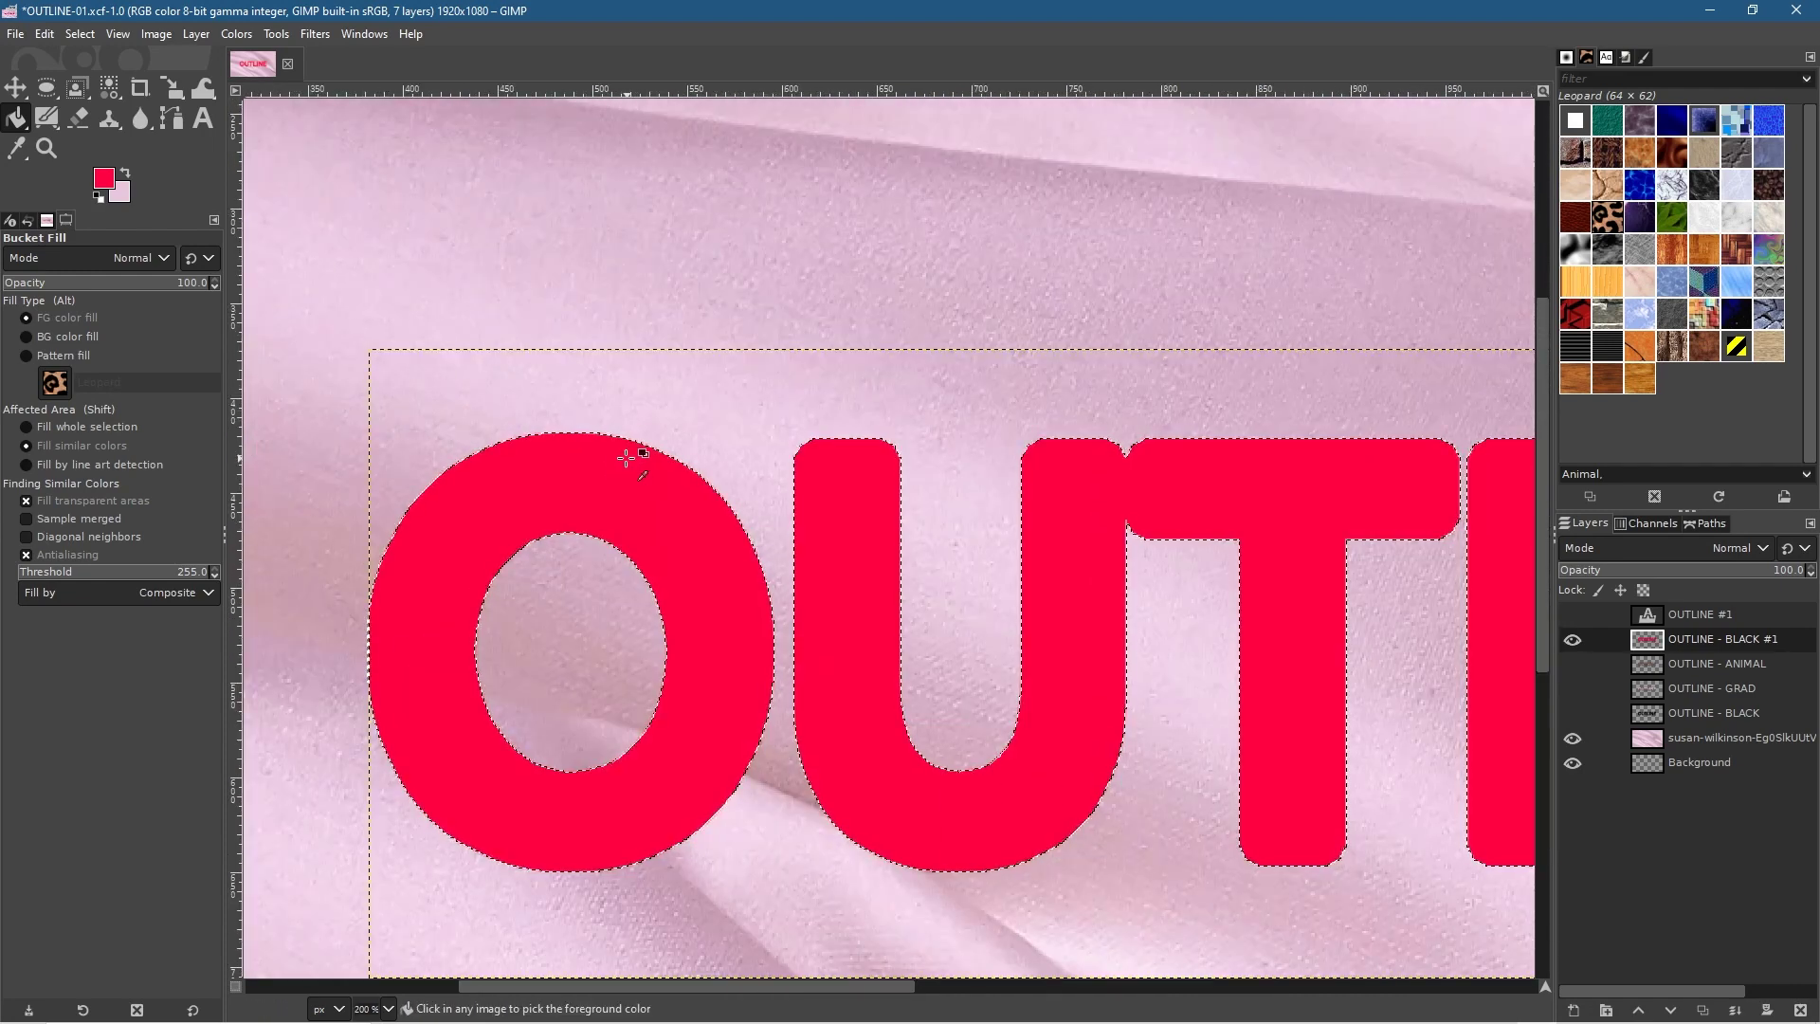
scroll(630, 455, "down", 3)
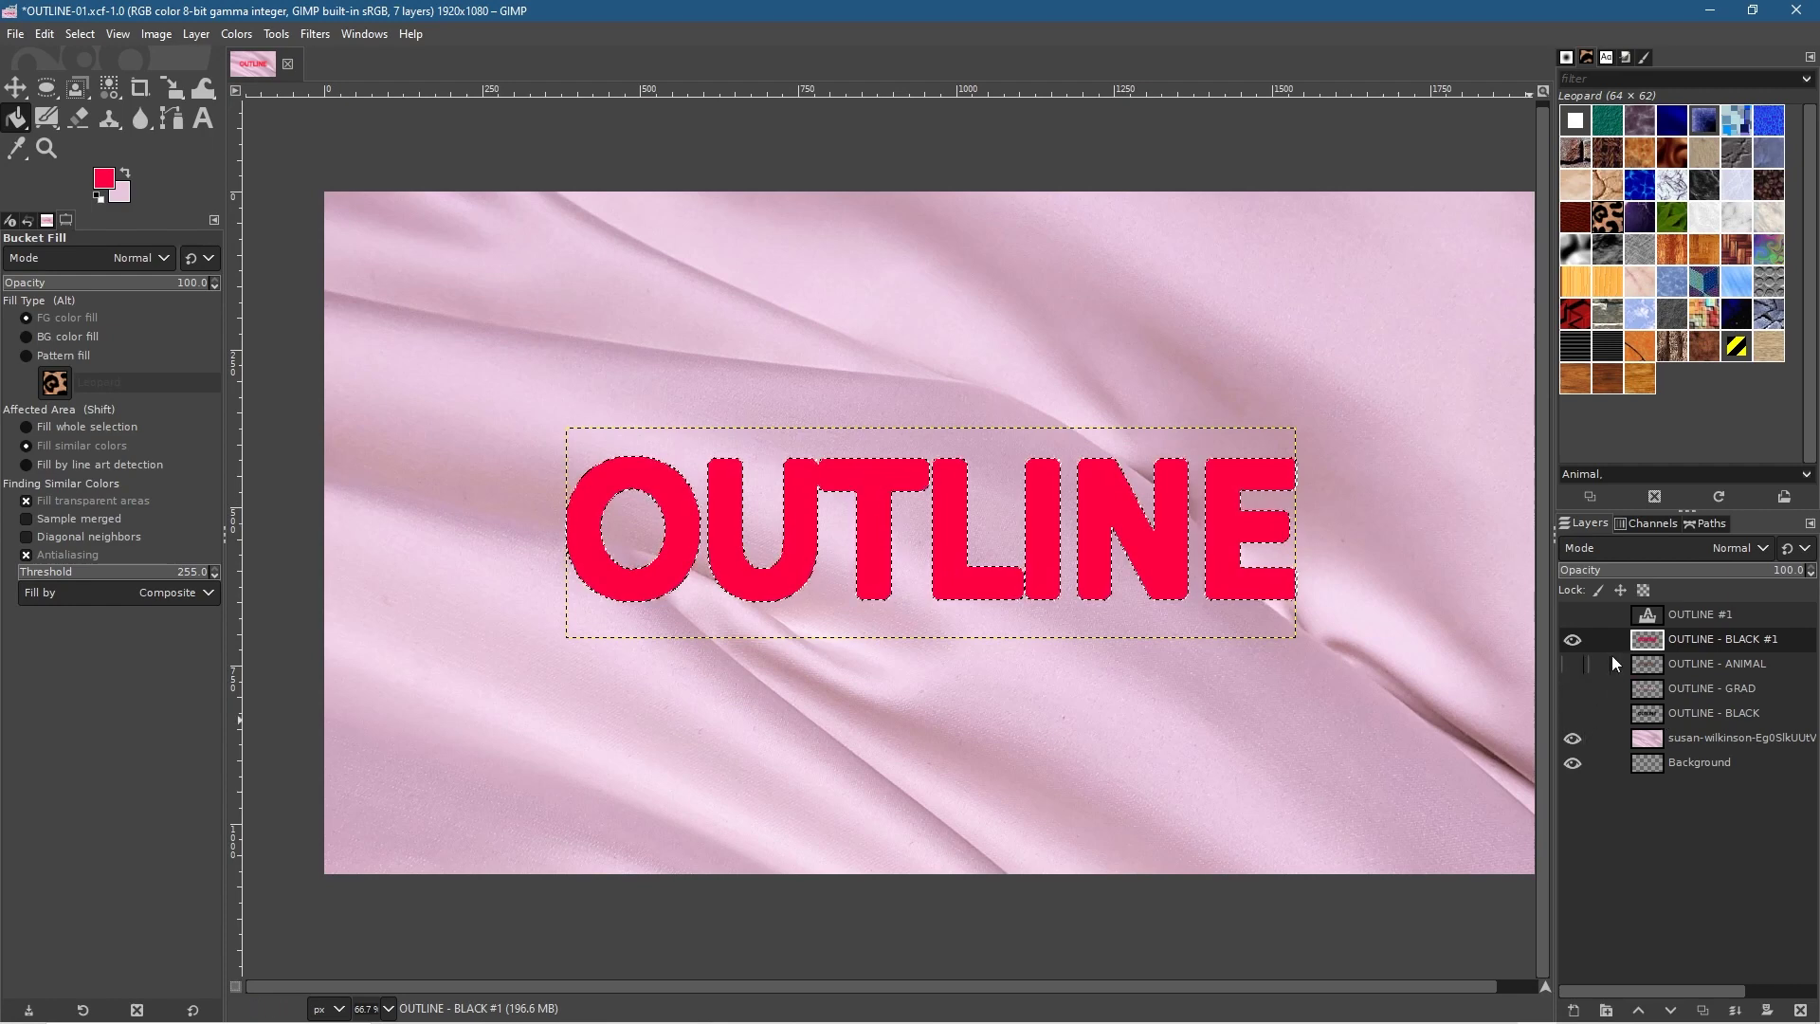
- Show the OUTLINE #1 text layer and inspect the red outline around the letters up close
left_click(1575, 614)
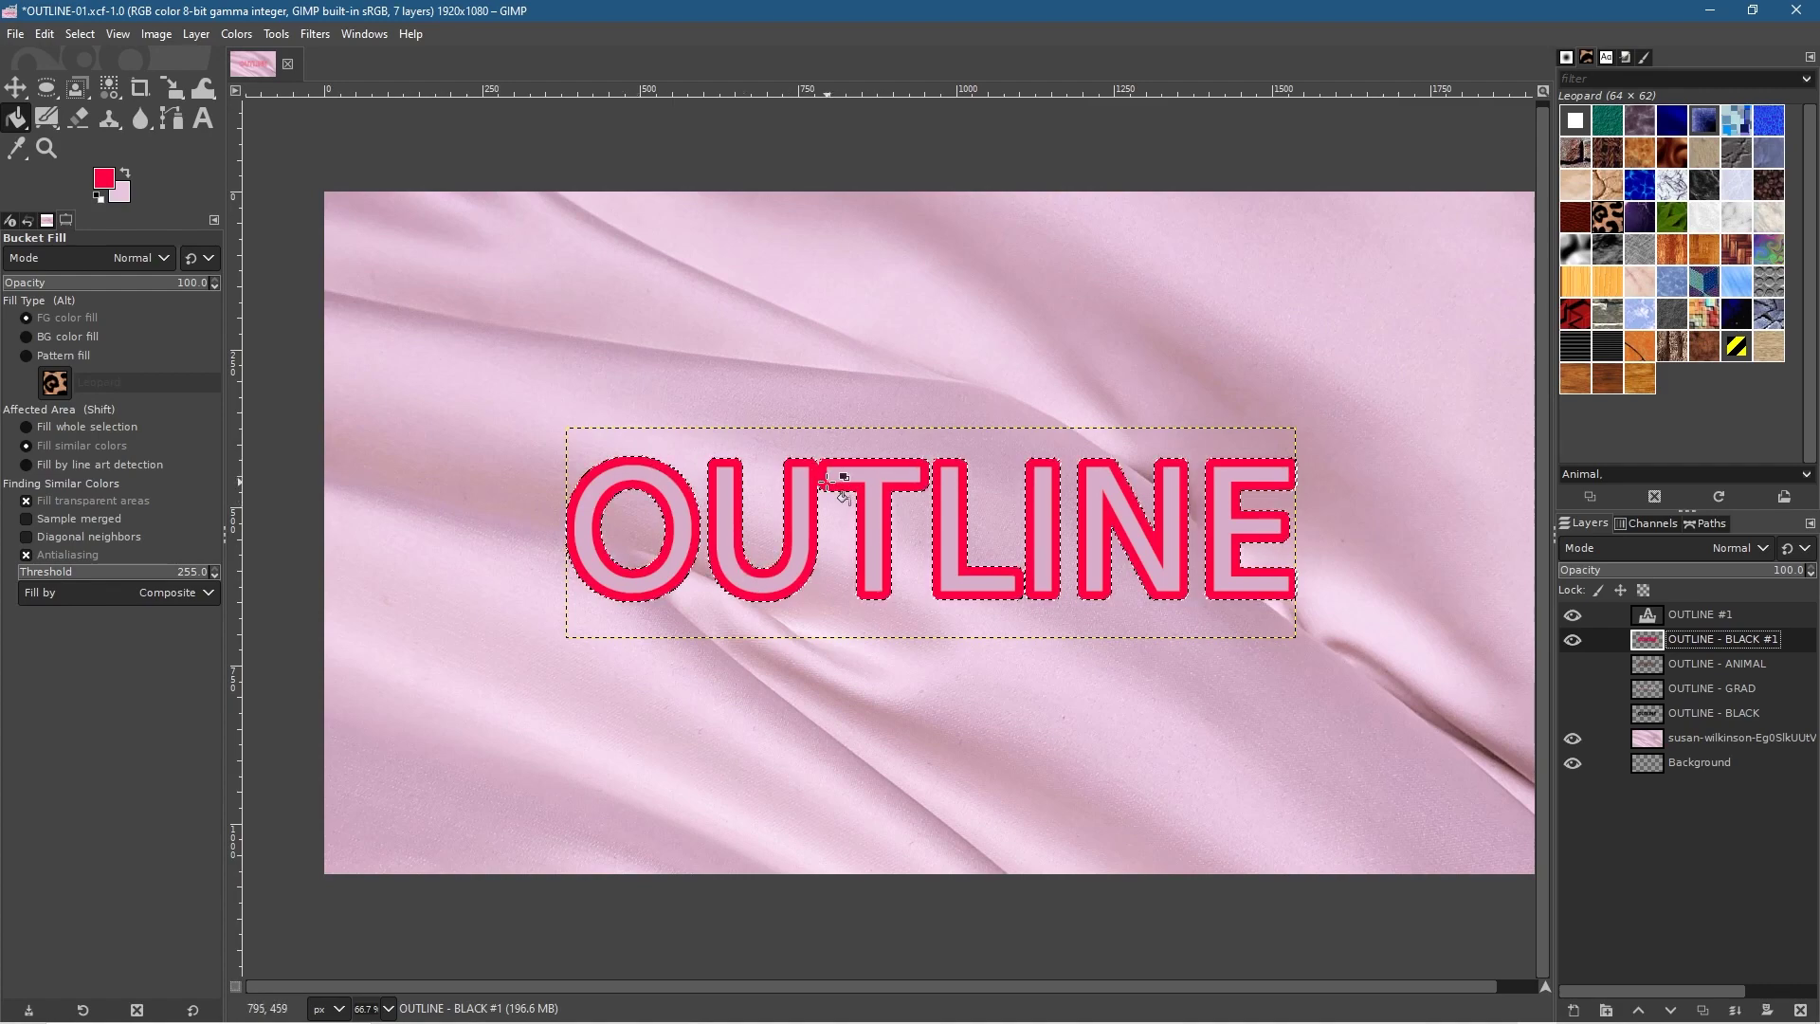
scroll(827, 484, "up", 4)
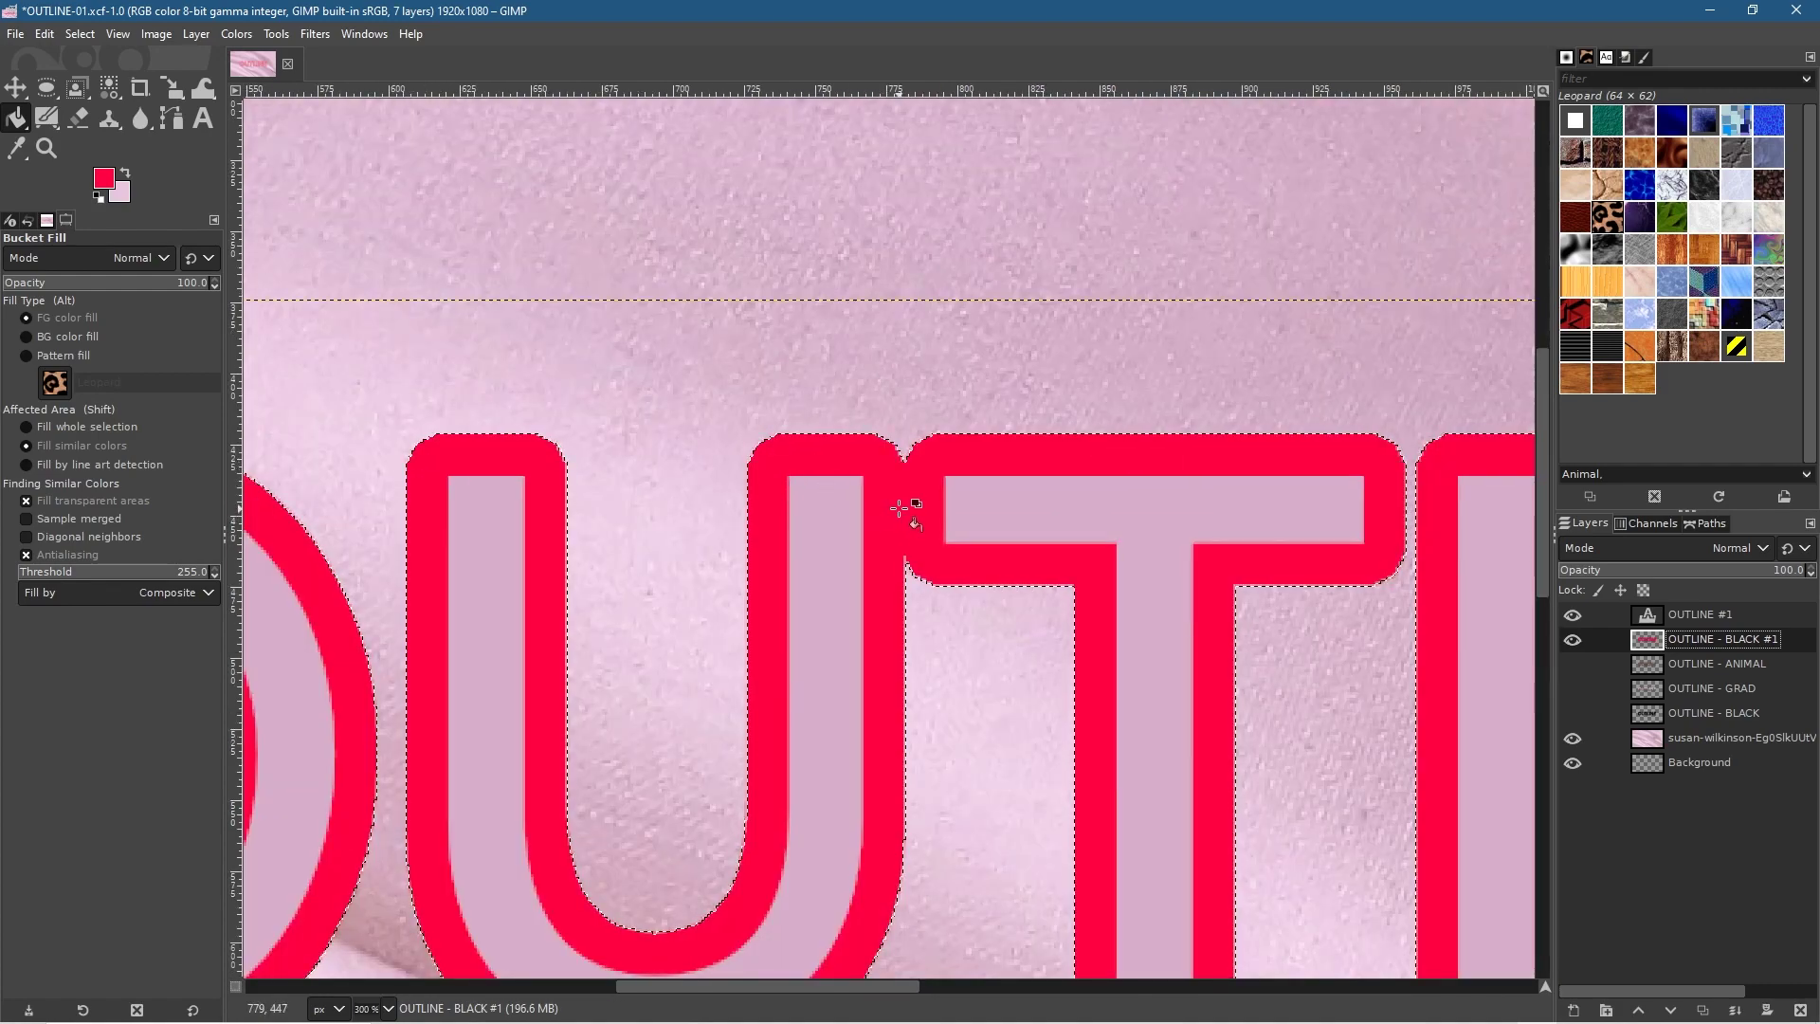
scroll(928, 530, "down", 4)
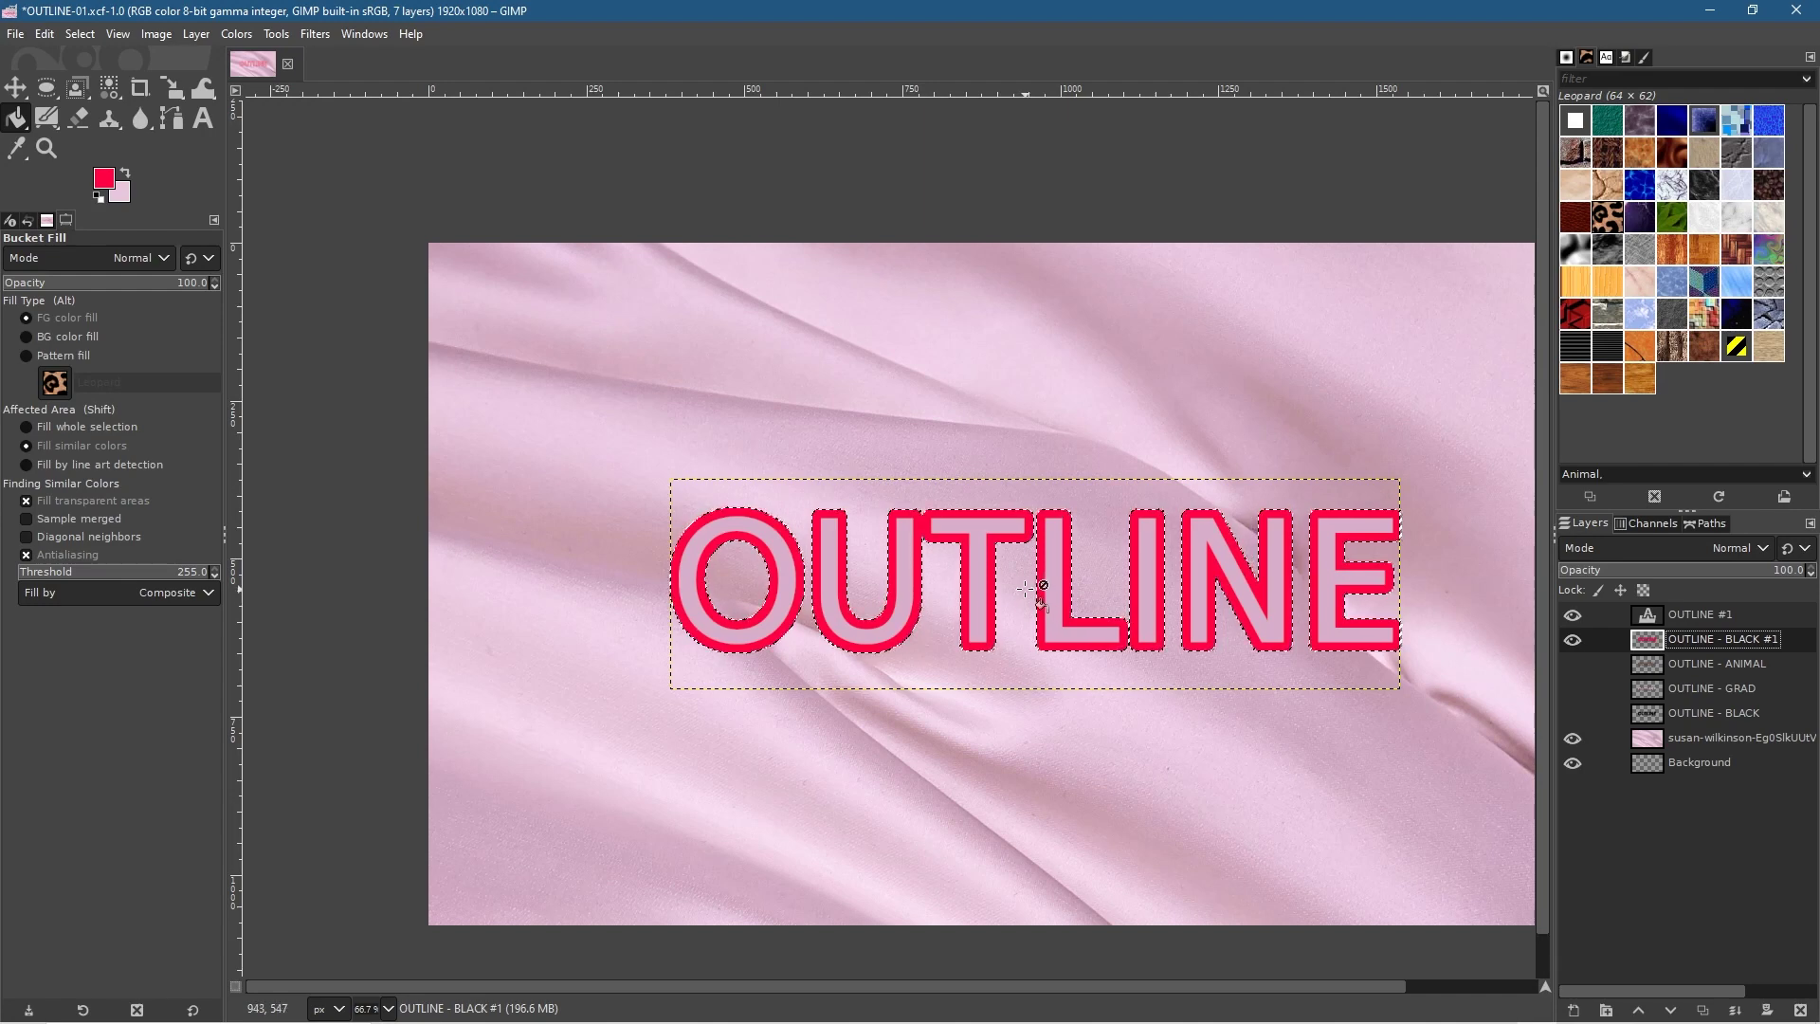
scroll(1137, 465, "right", 4)
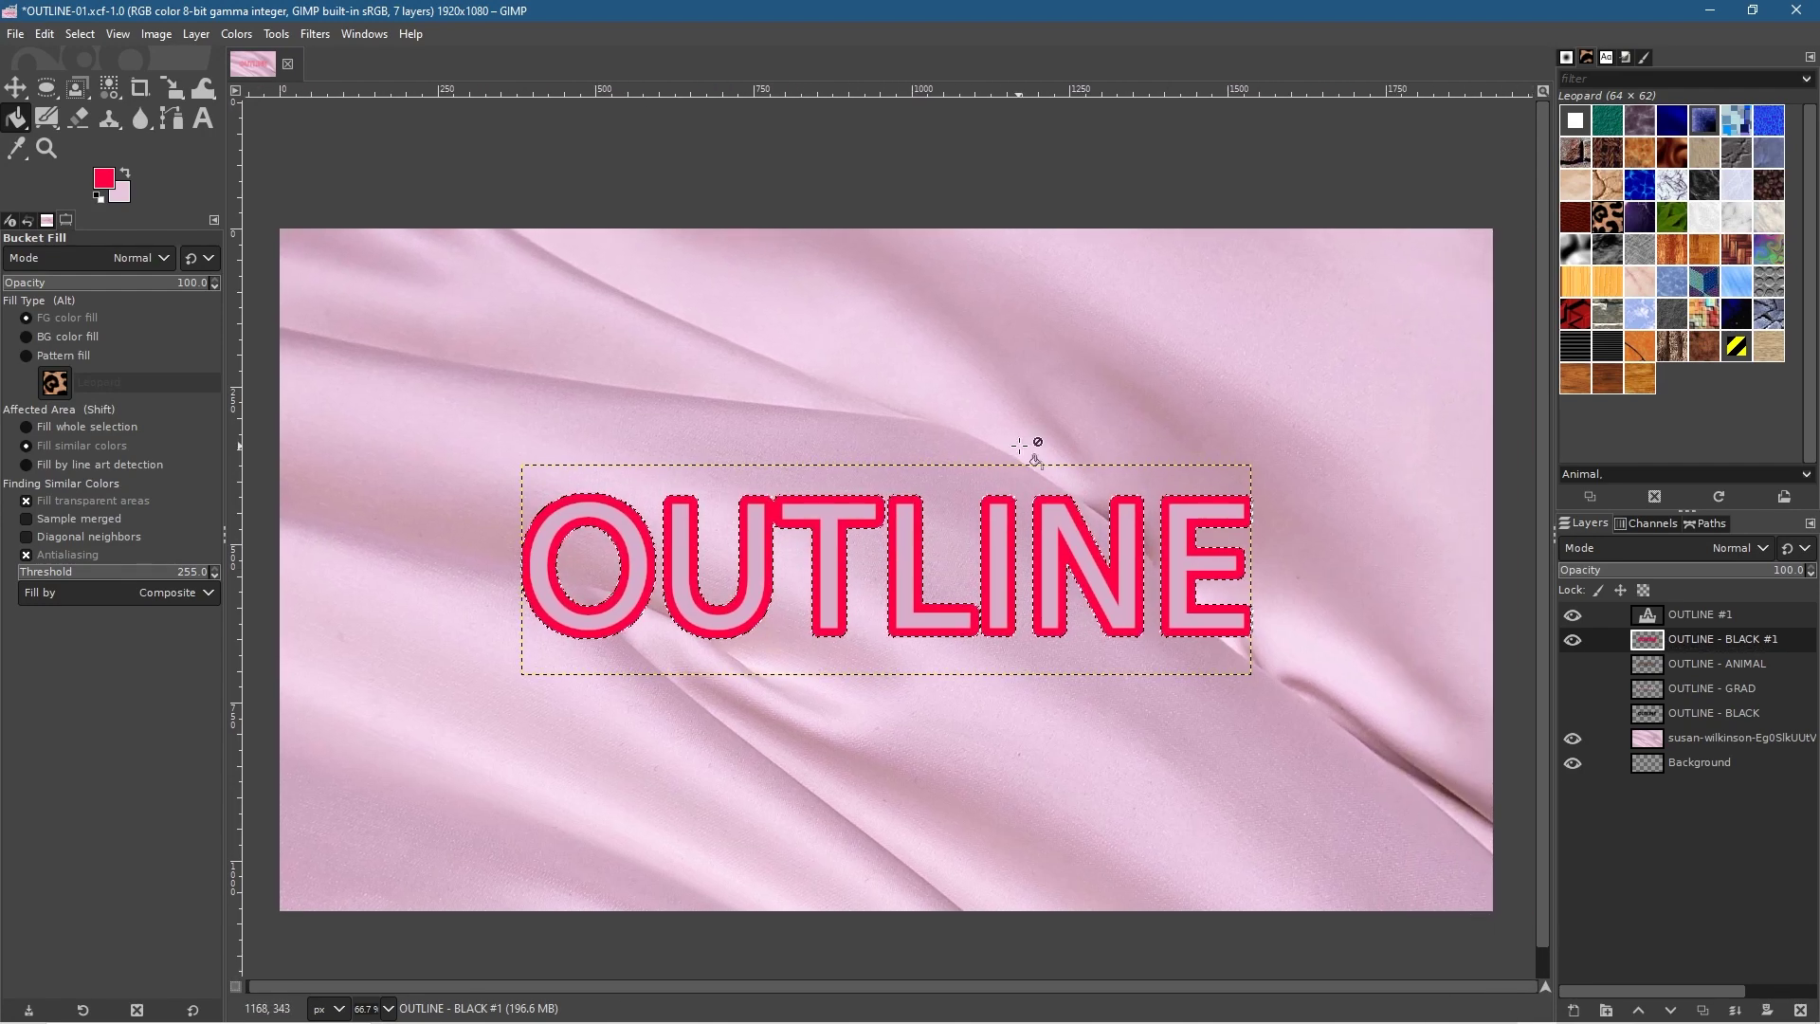
- Undo back to the ungrown letter selection on OUTLINE - BLACK #1 and grow it by 8 px instead
key("ctrl+comma")
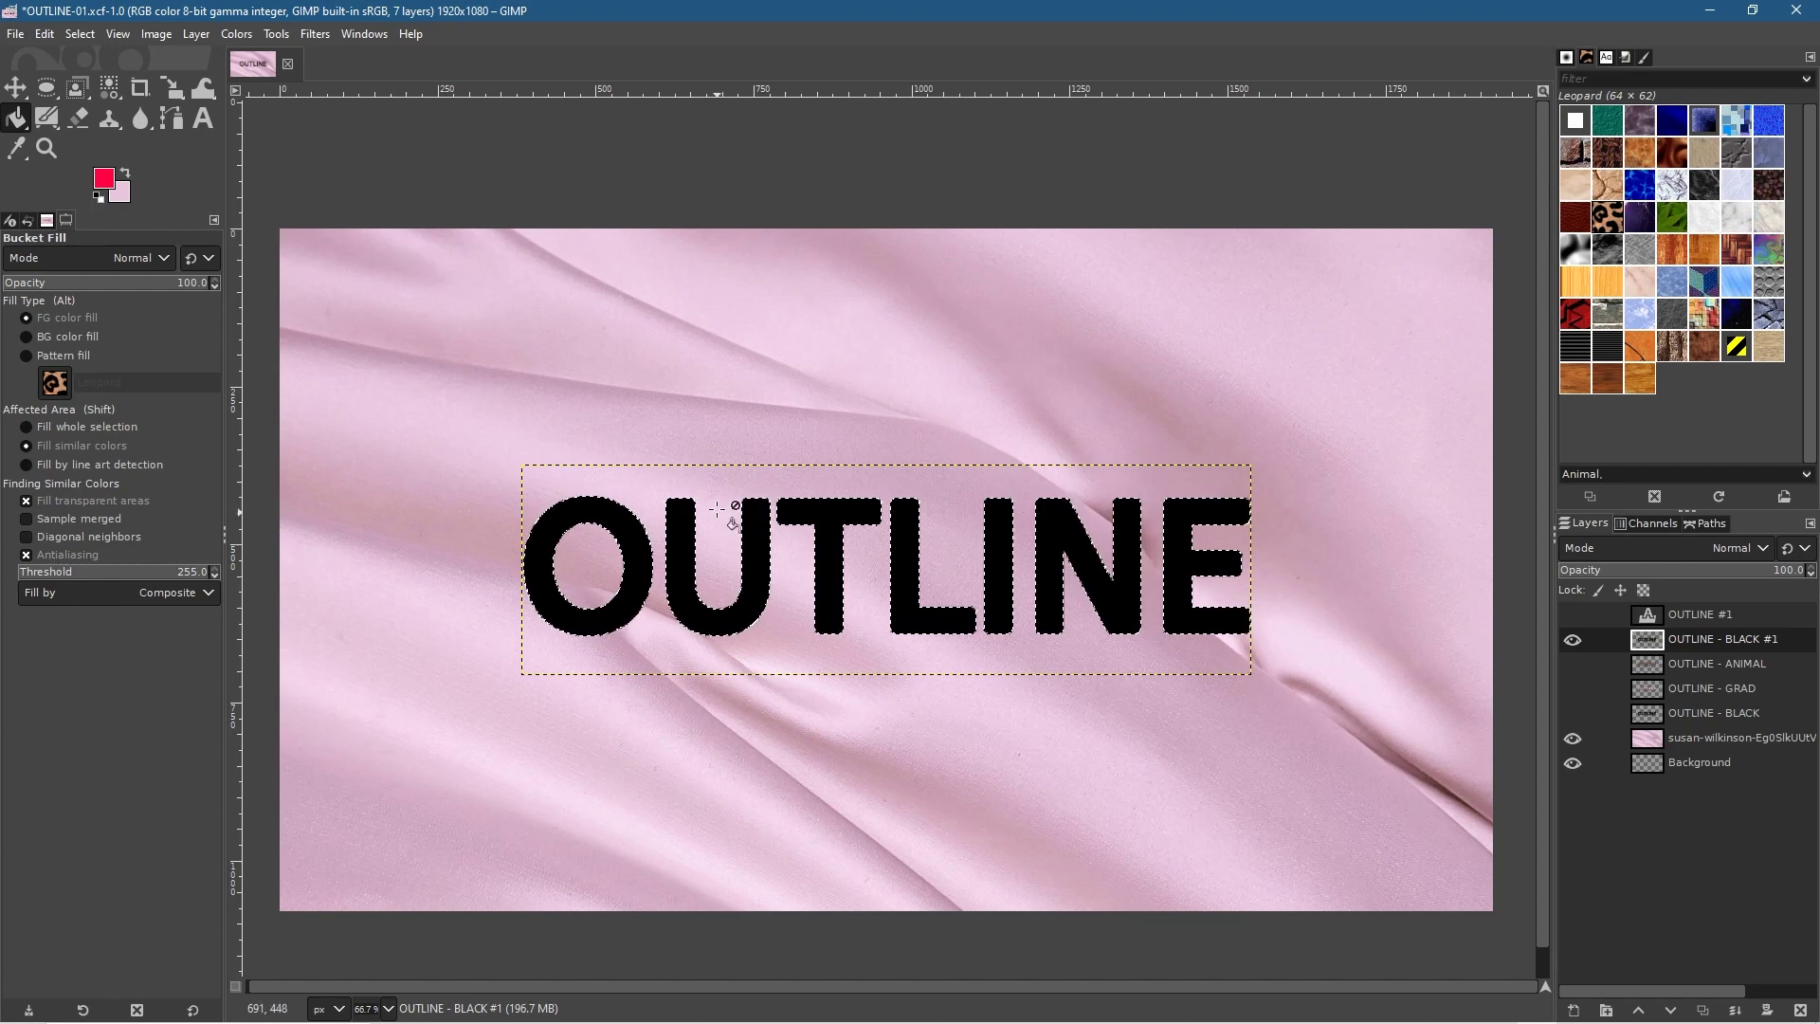
left_click(1687, 639)
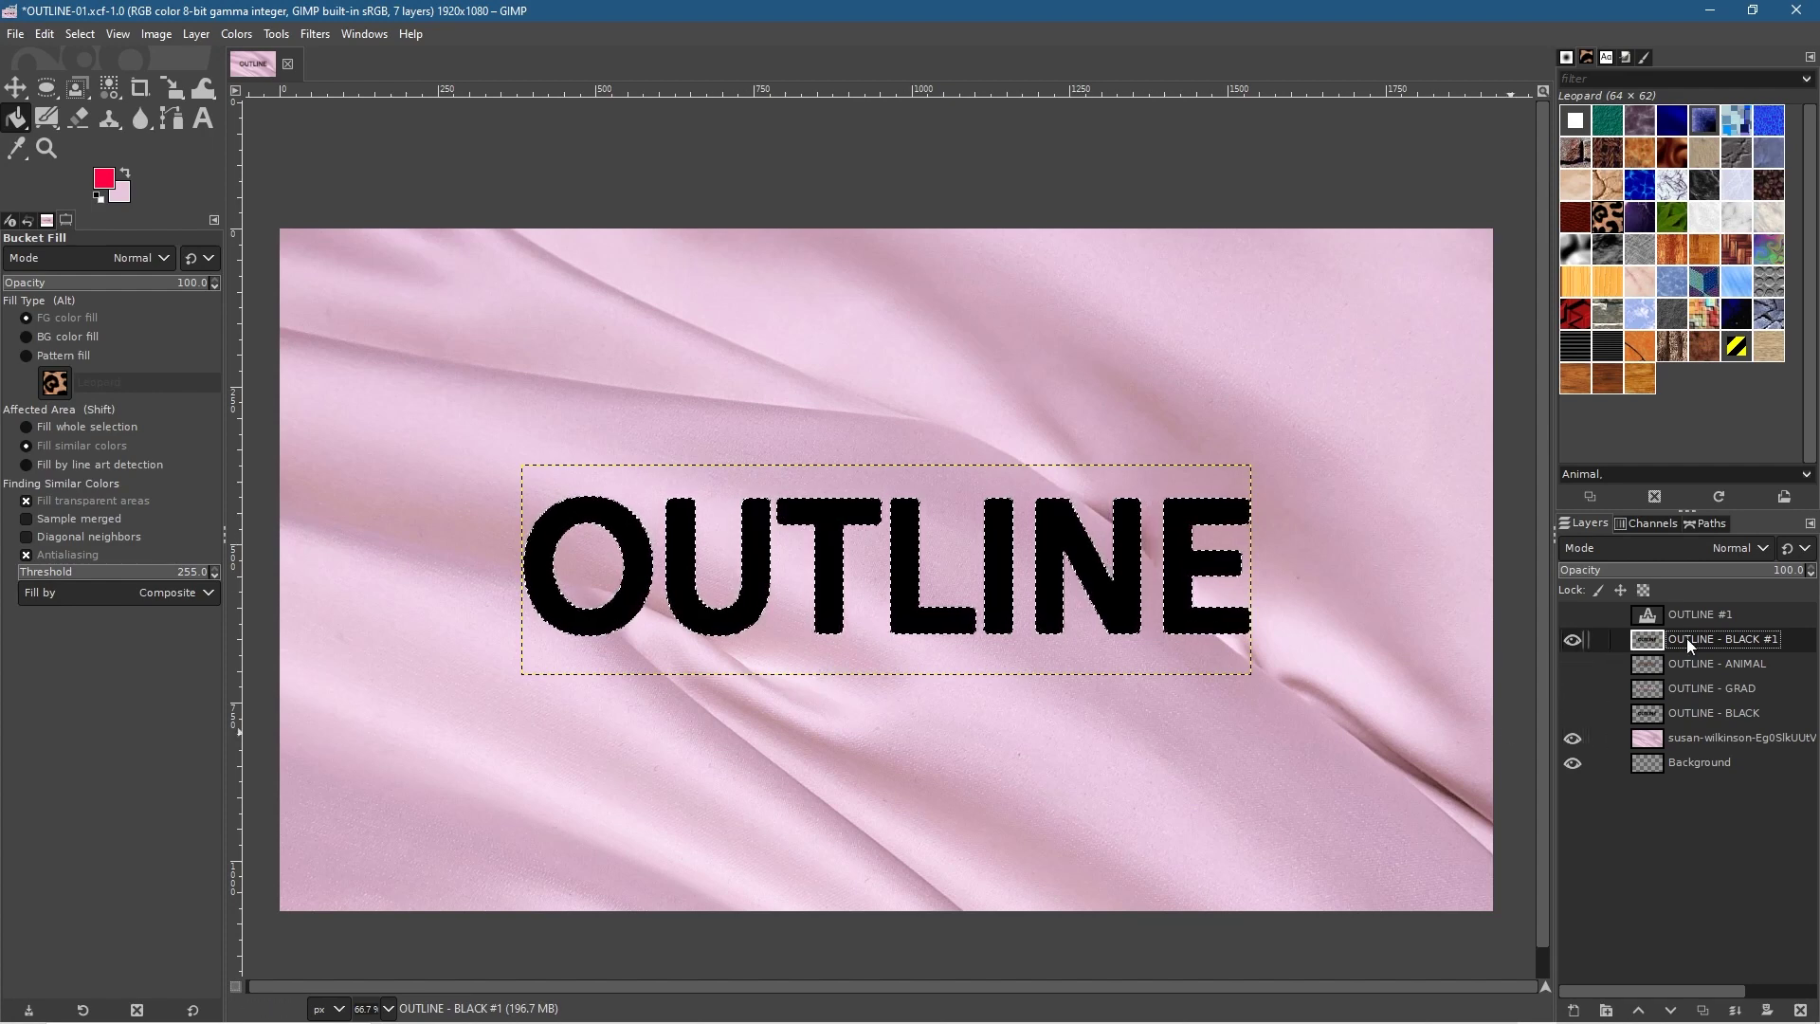
left_click(80, 34)
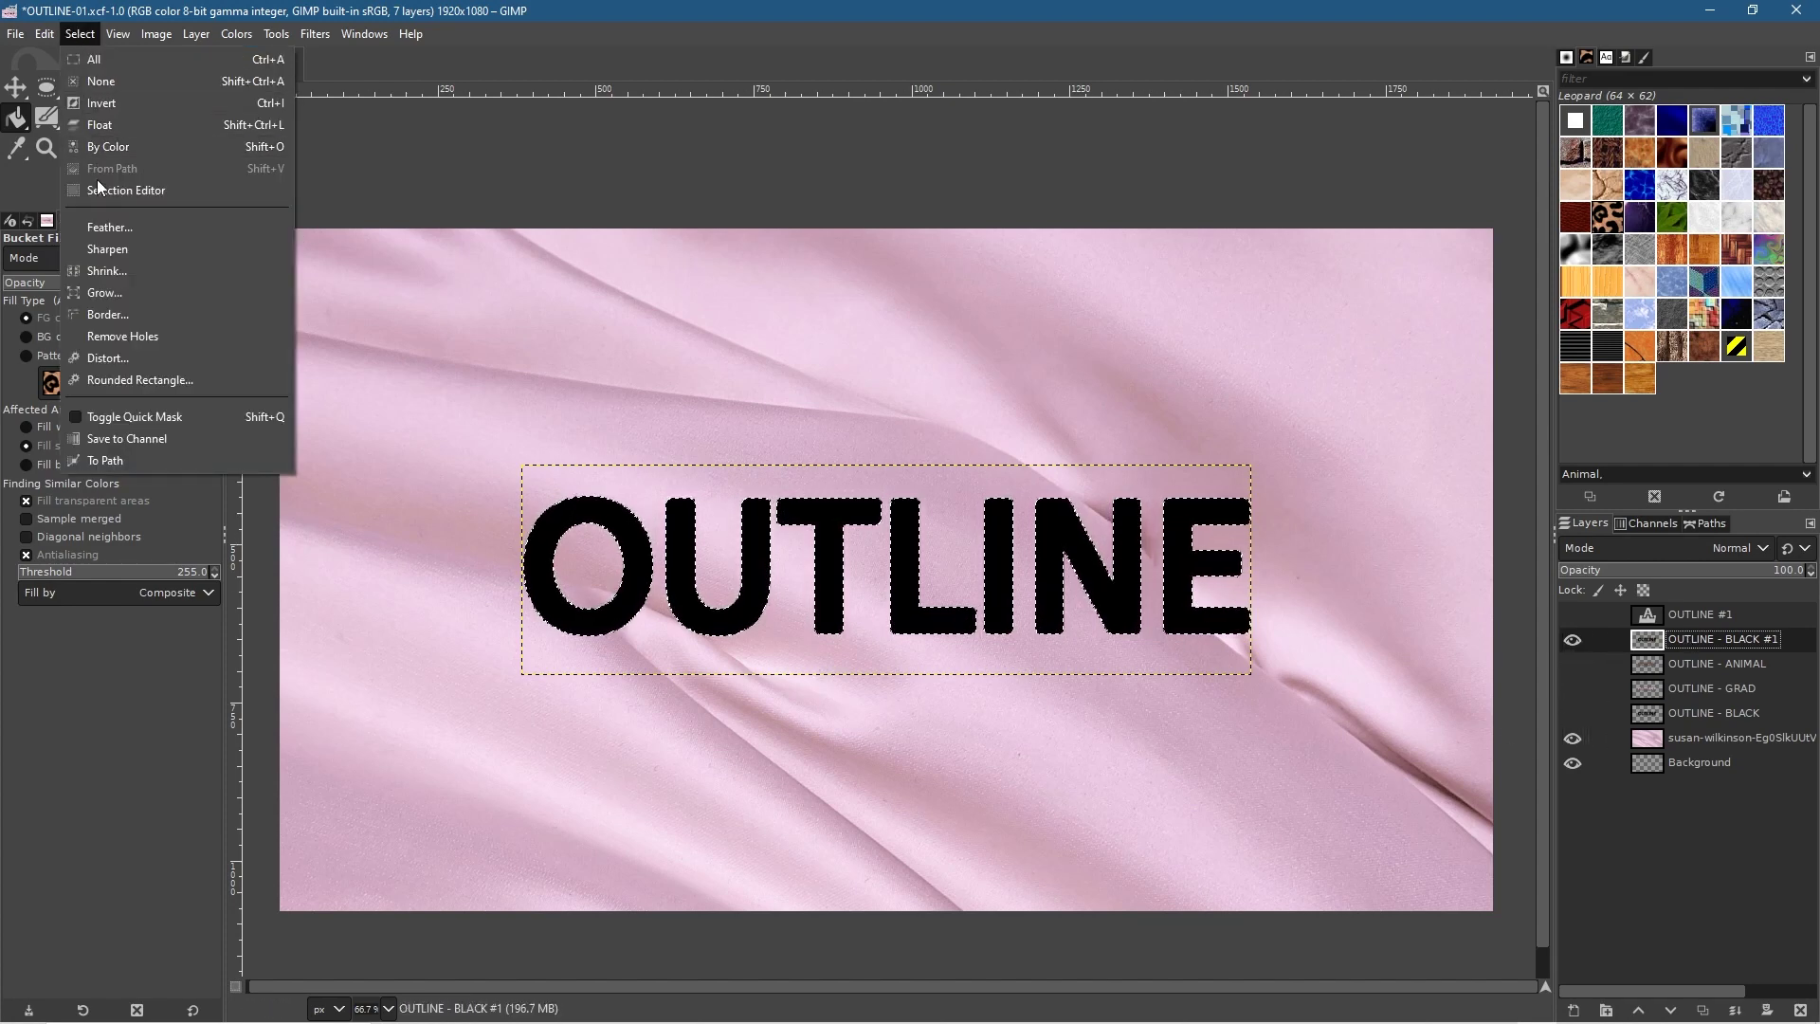
left_click(120, 296)
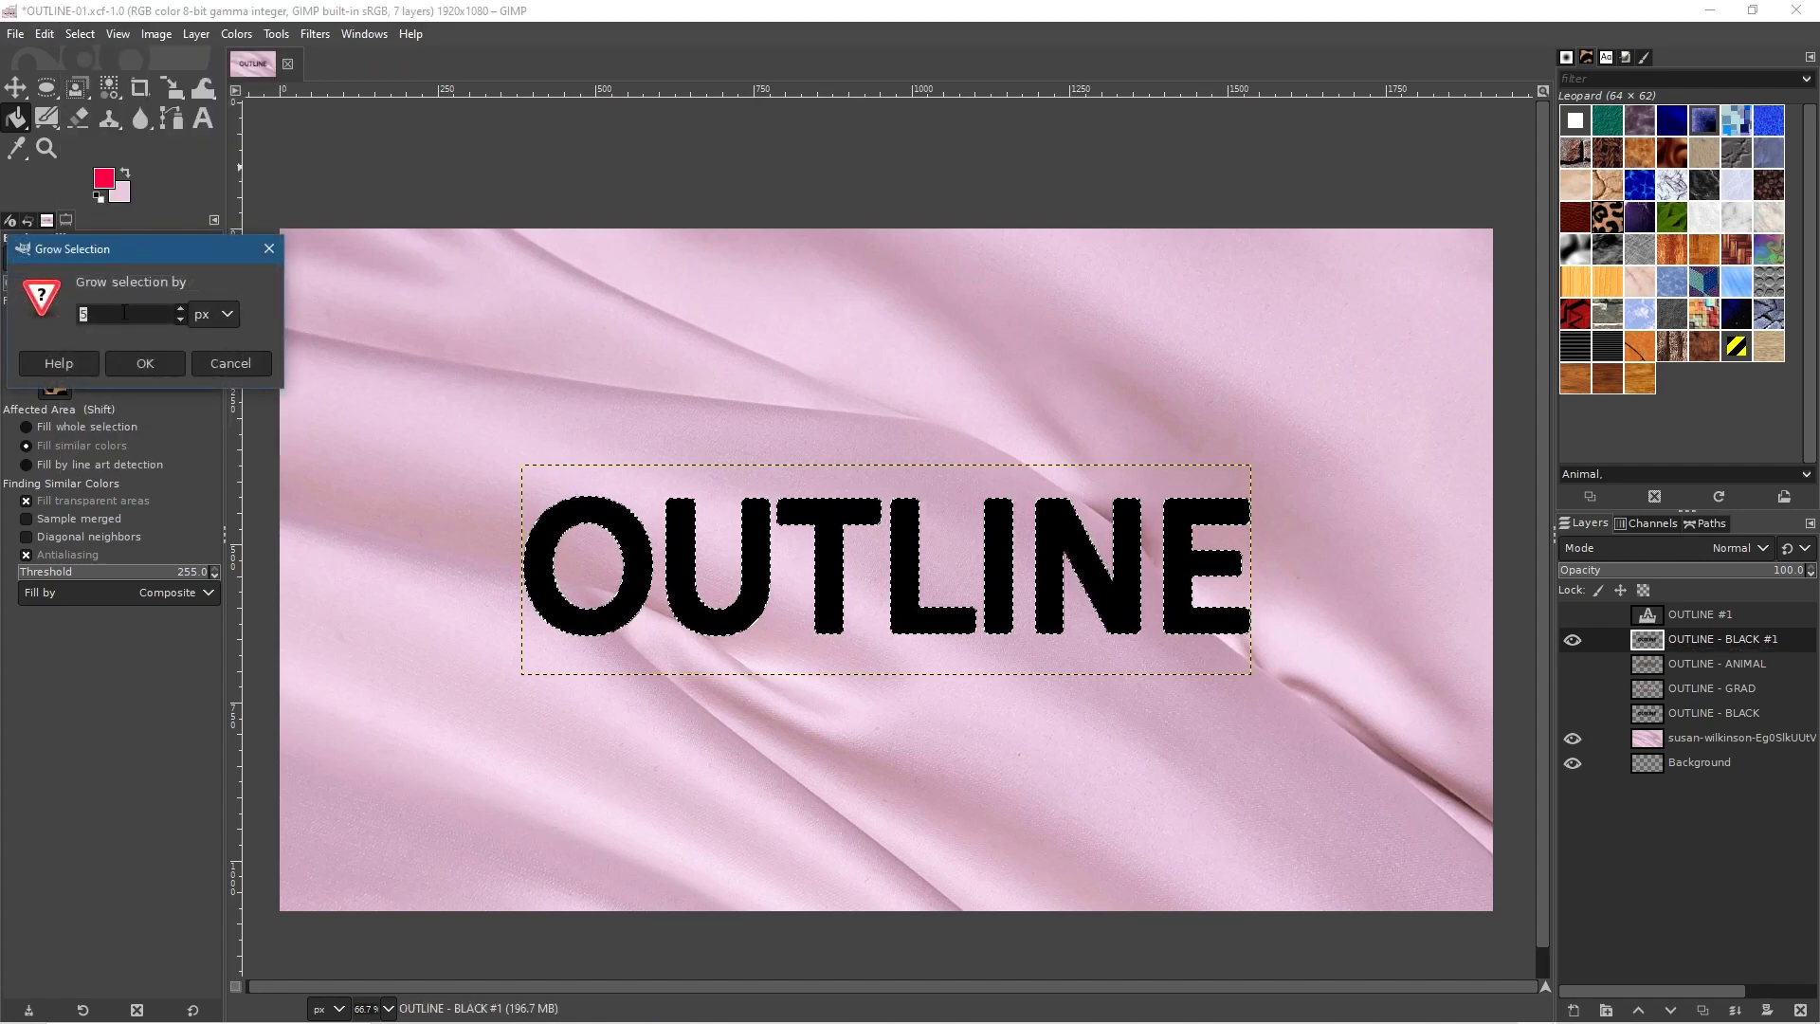
left_click(90, 316)
type("8")
left_click(151, 373)
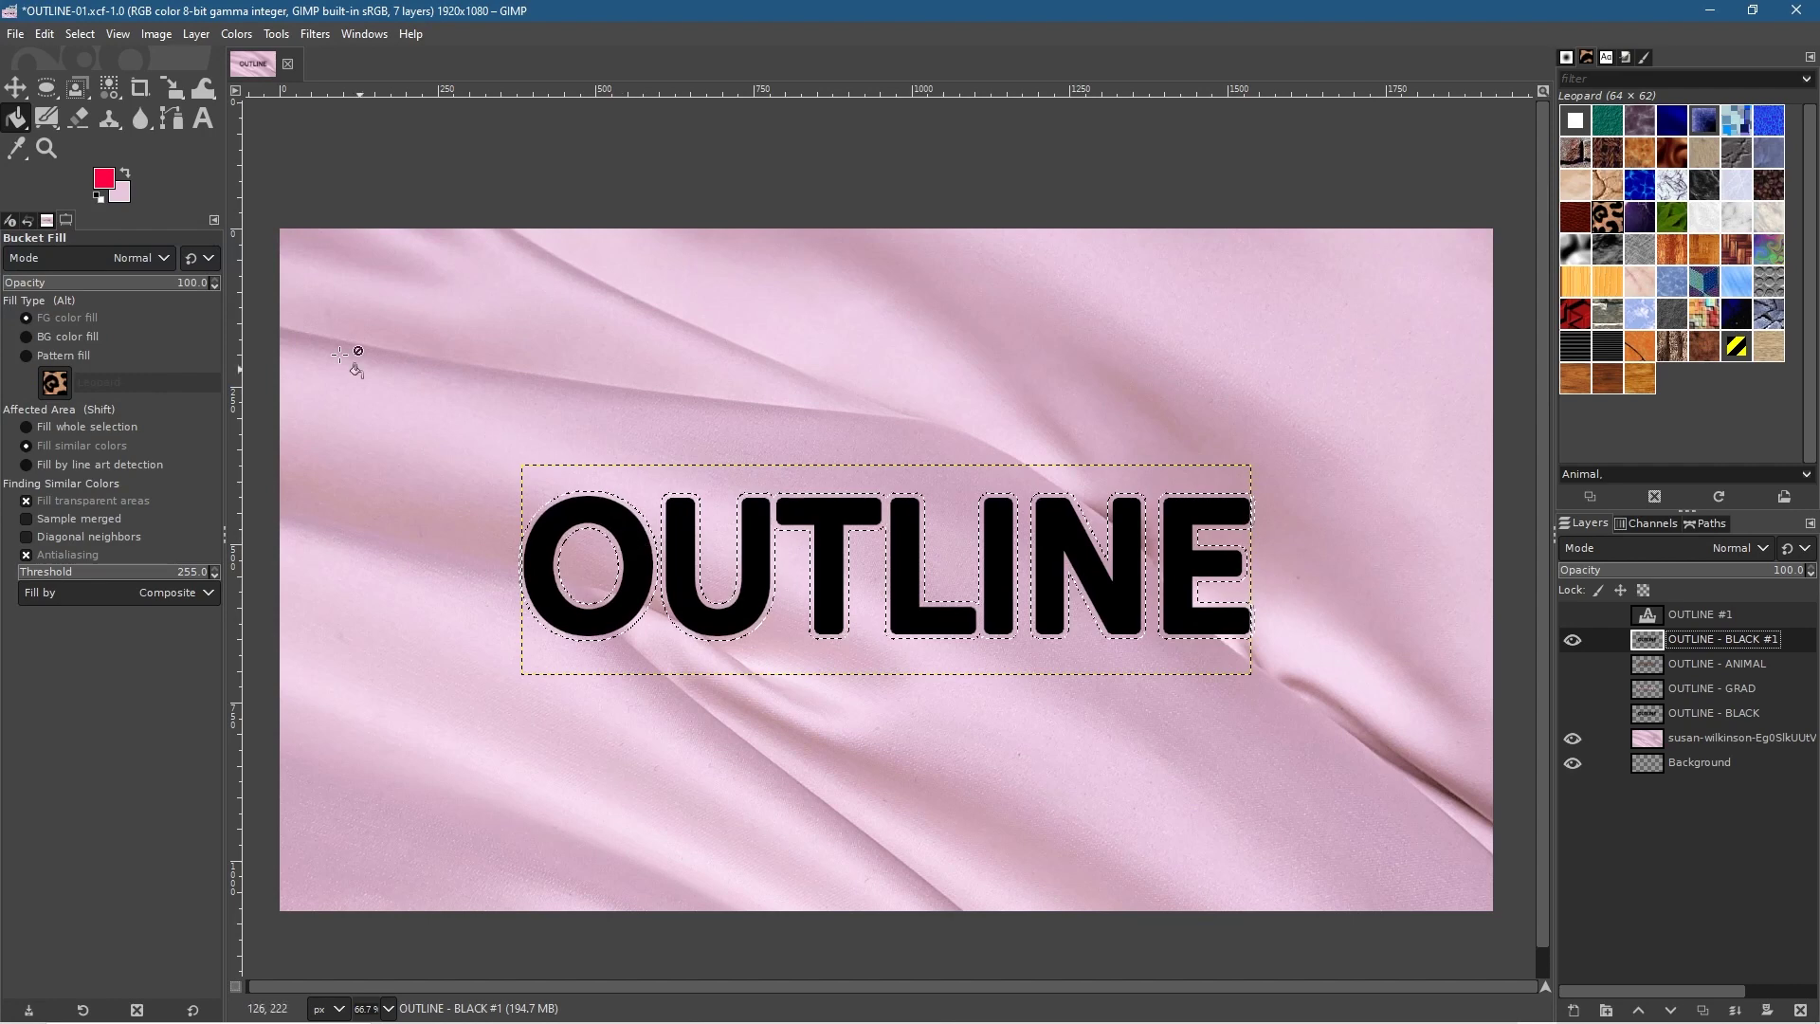
- Fill the entire grown selection on OUTLINE - BLACK #1, including the letters, with the red foreground color using Bucket Fill
left_click(604, 503)
key("ctrl+z")
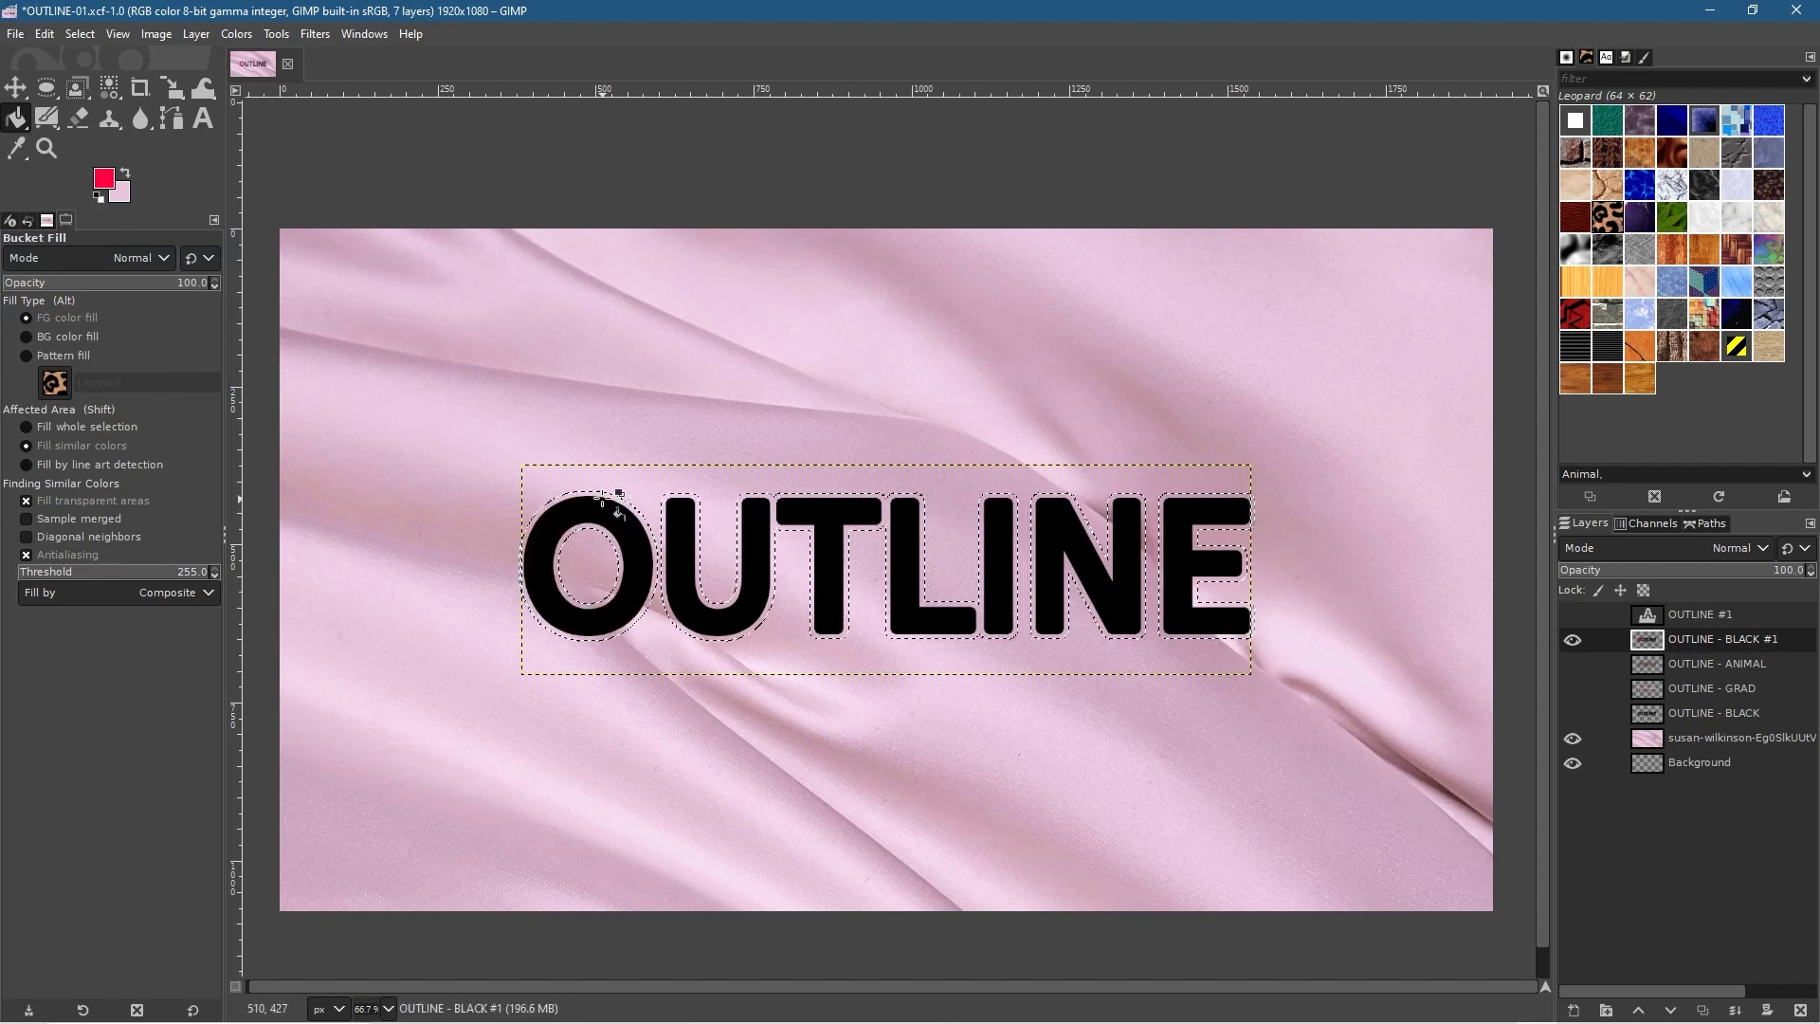
left_click(597, 491, "shift")
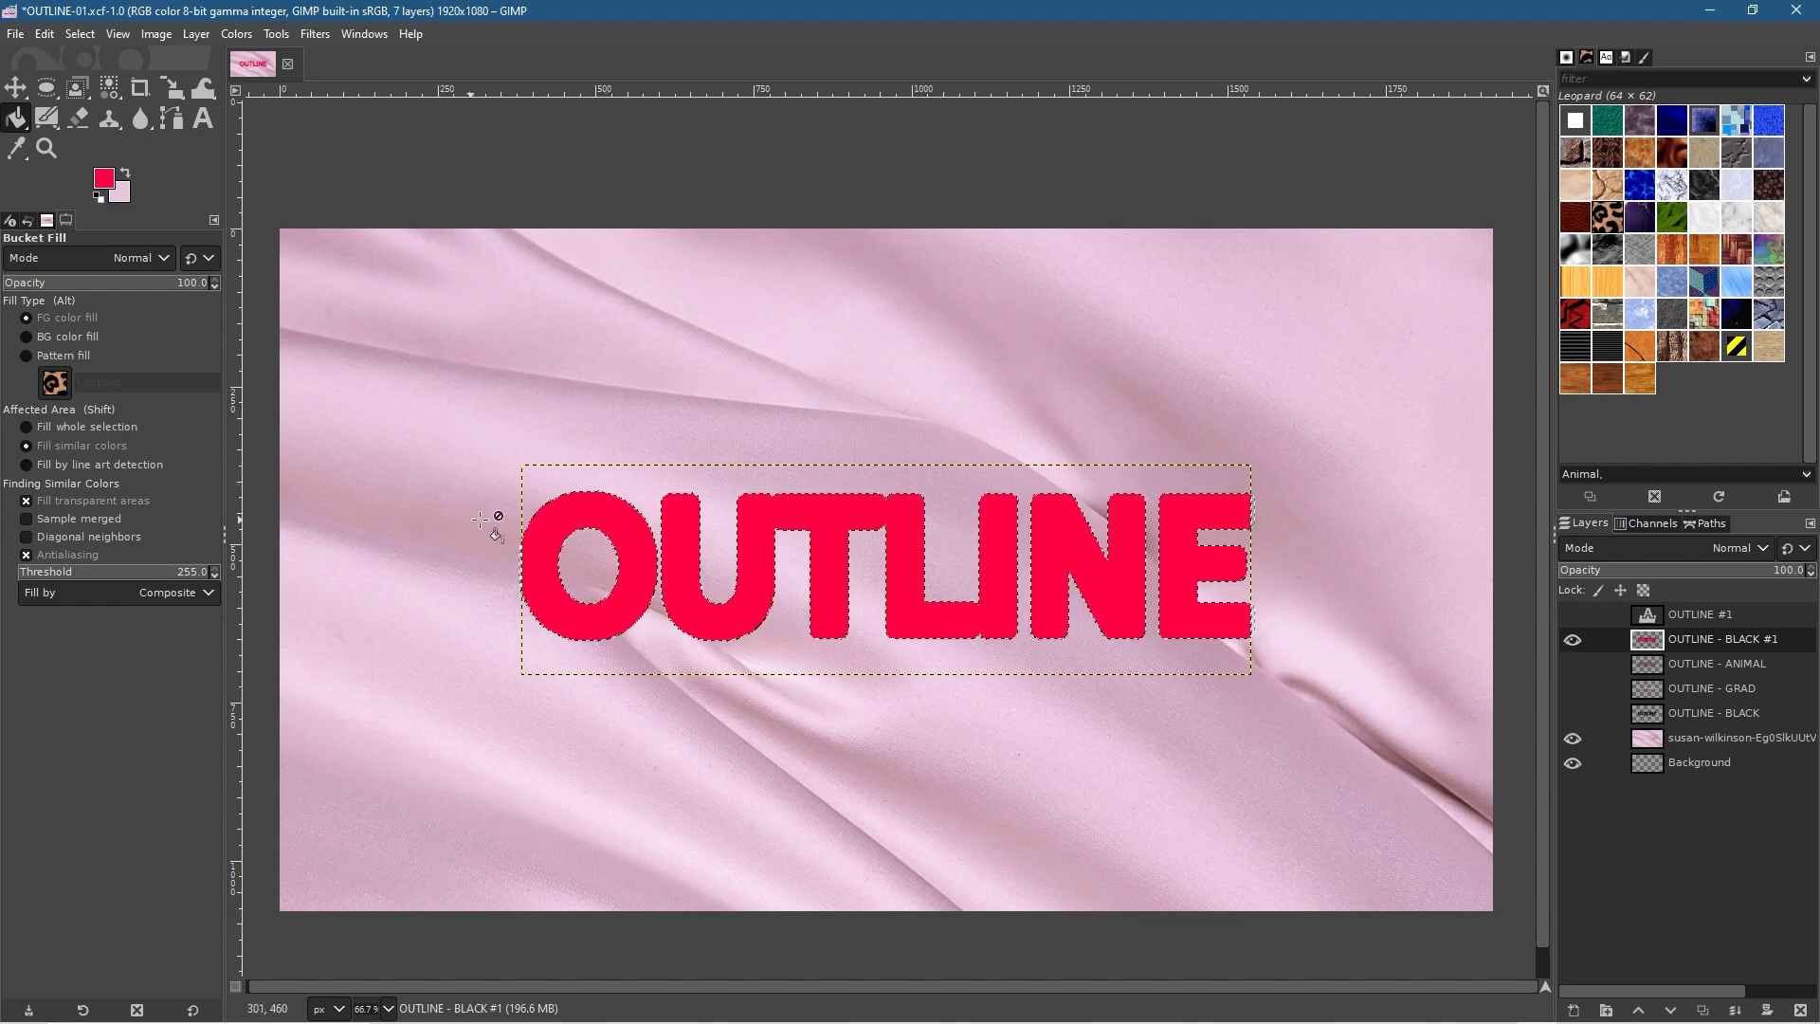
- Show the OUTLINE #1 text layer above the red lettering and clear the selection
left_click(1573, 615)
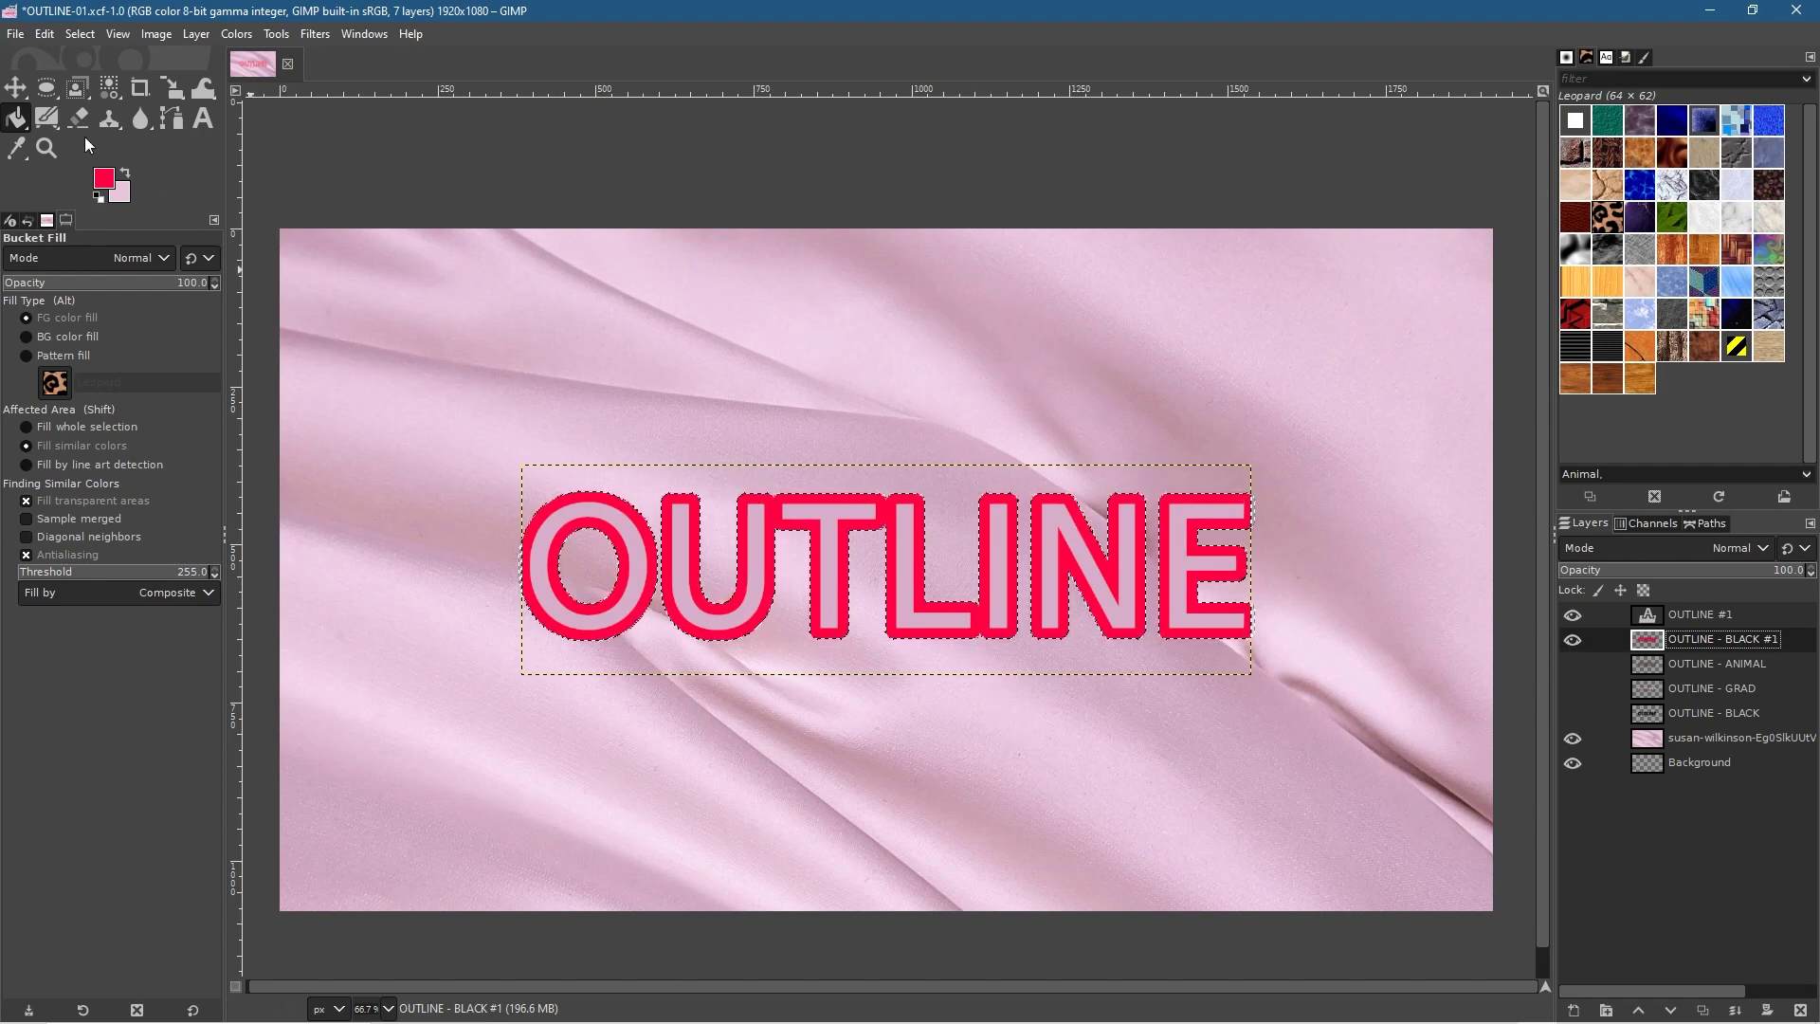
left_click(80, 34)
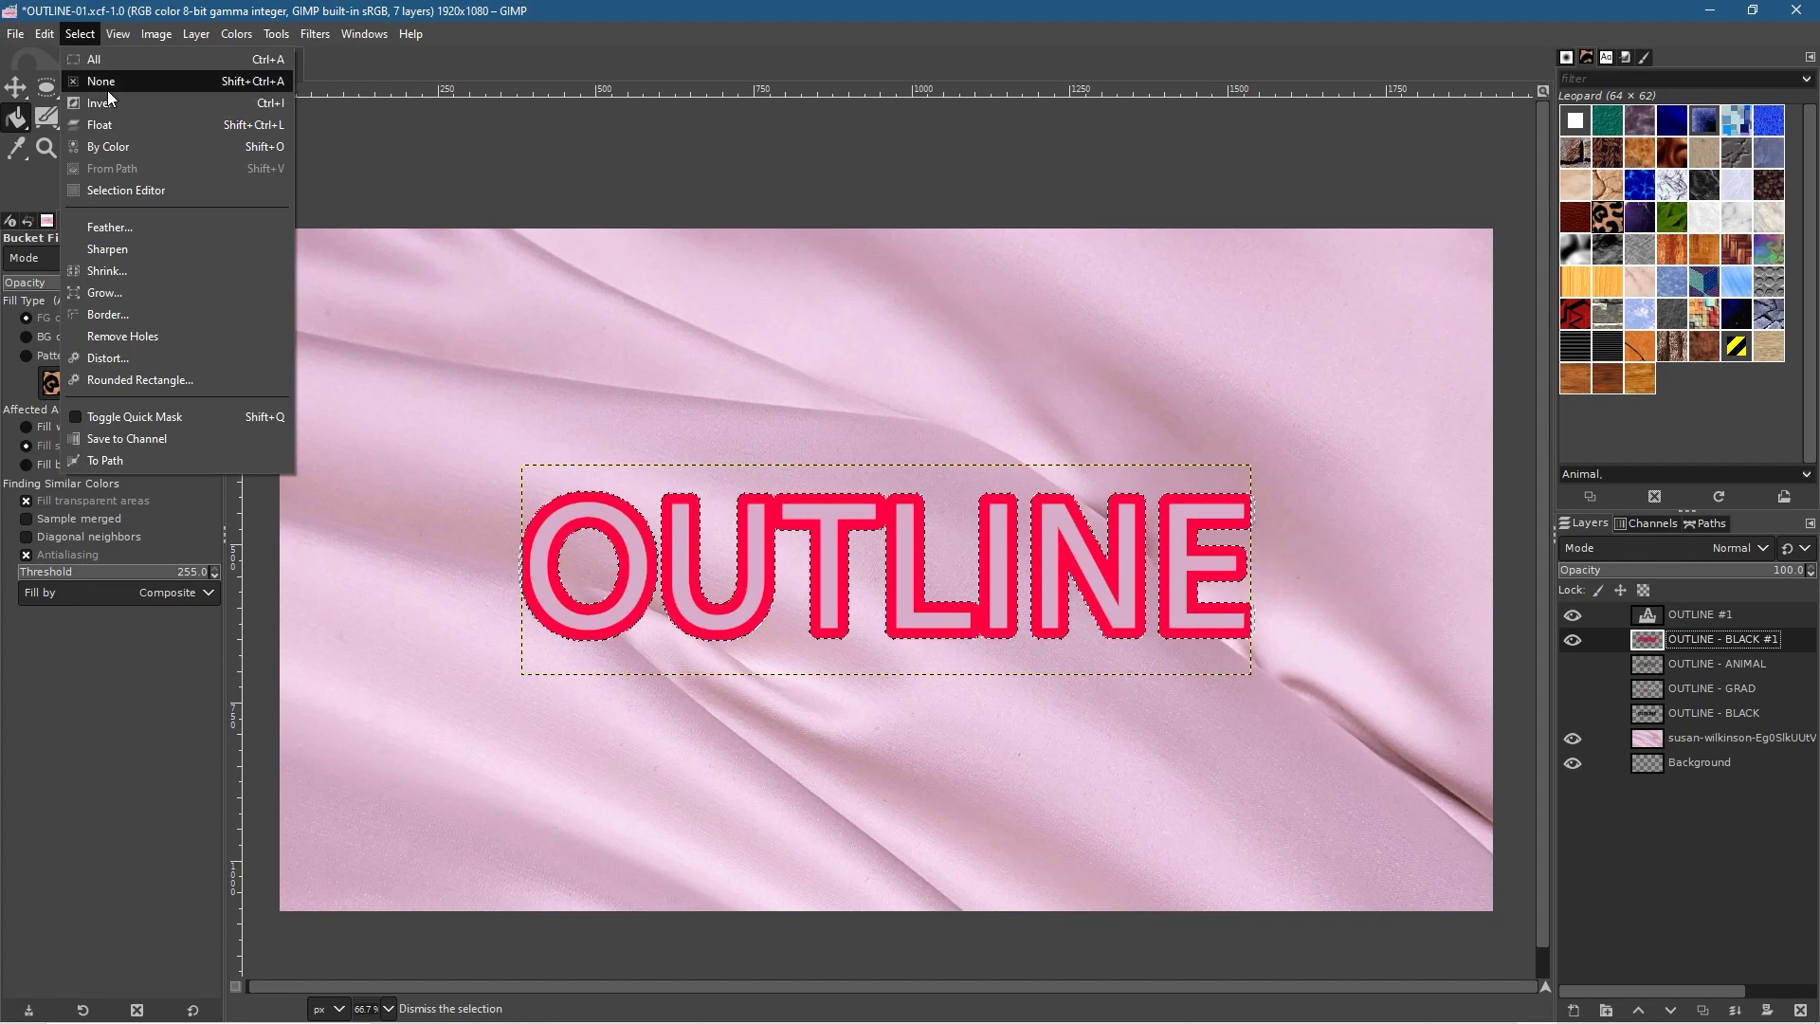
left_click(107, 89)
- Export the image with the red outline as OUTLINE-04.jpg into the same folder as the earlier exports
left_click(14, 36)
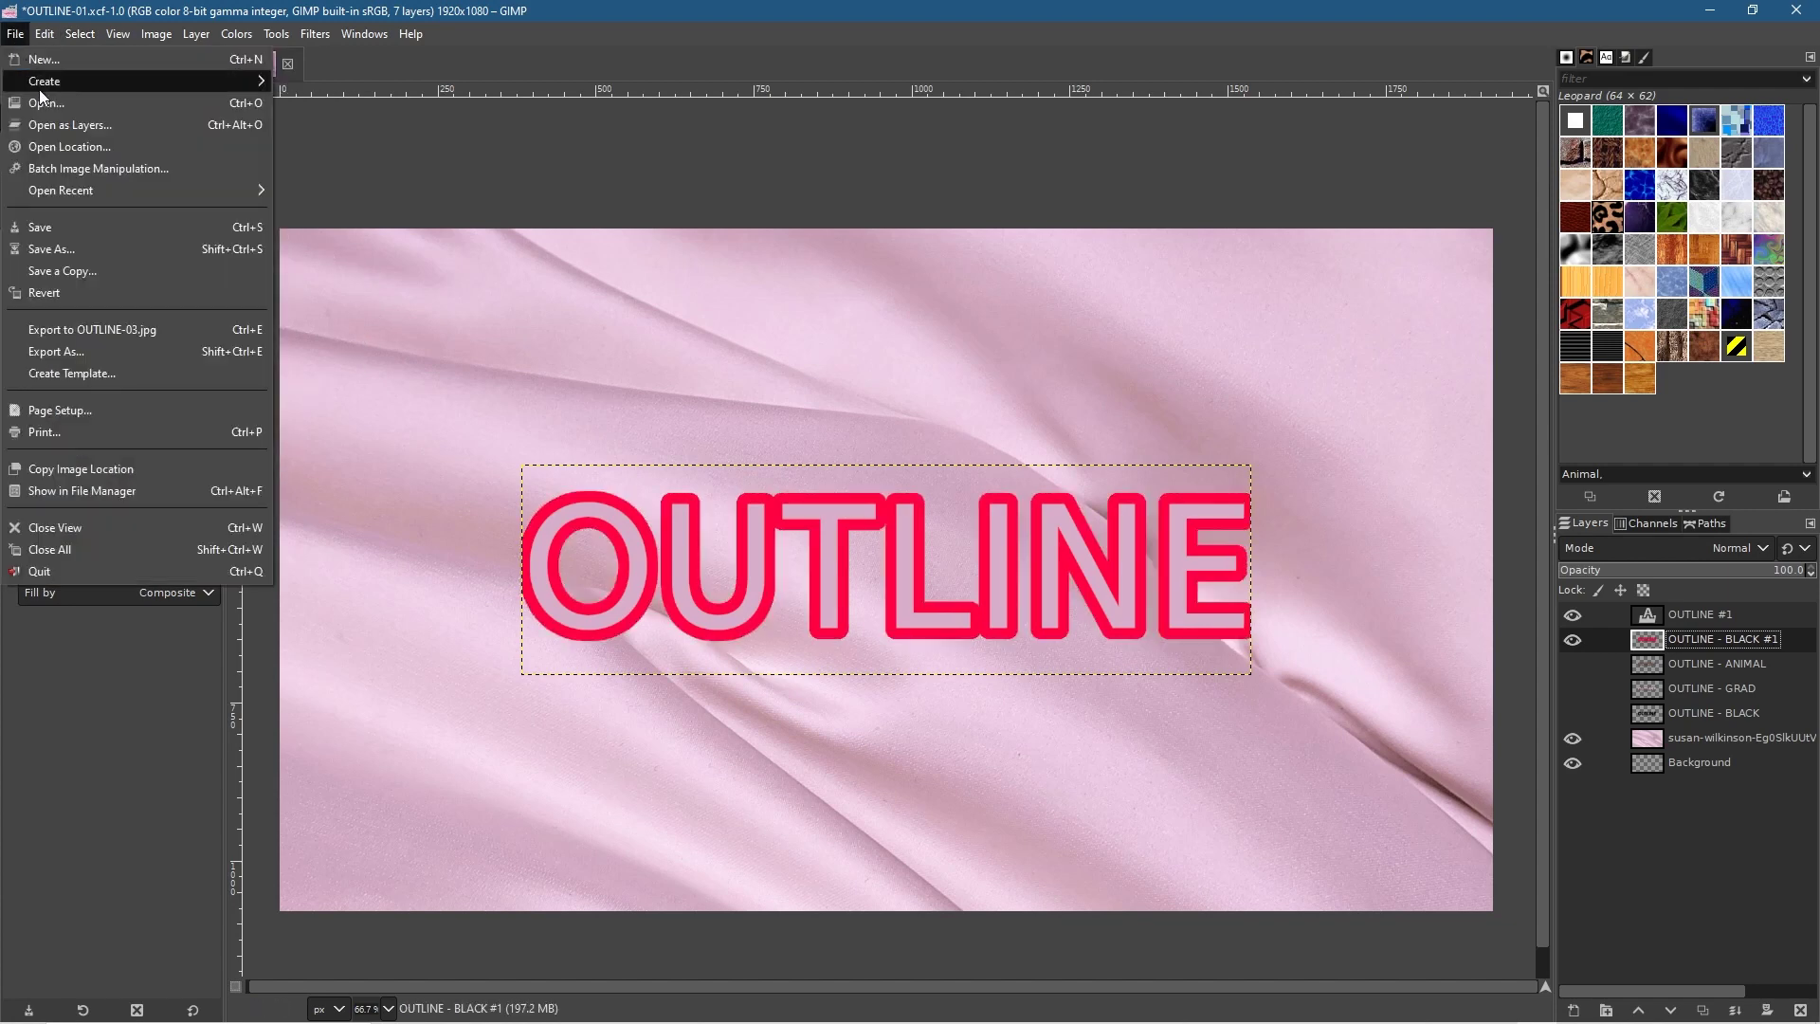
left_click(77, 349)
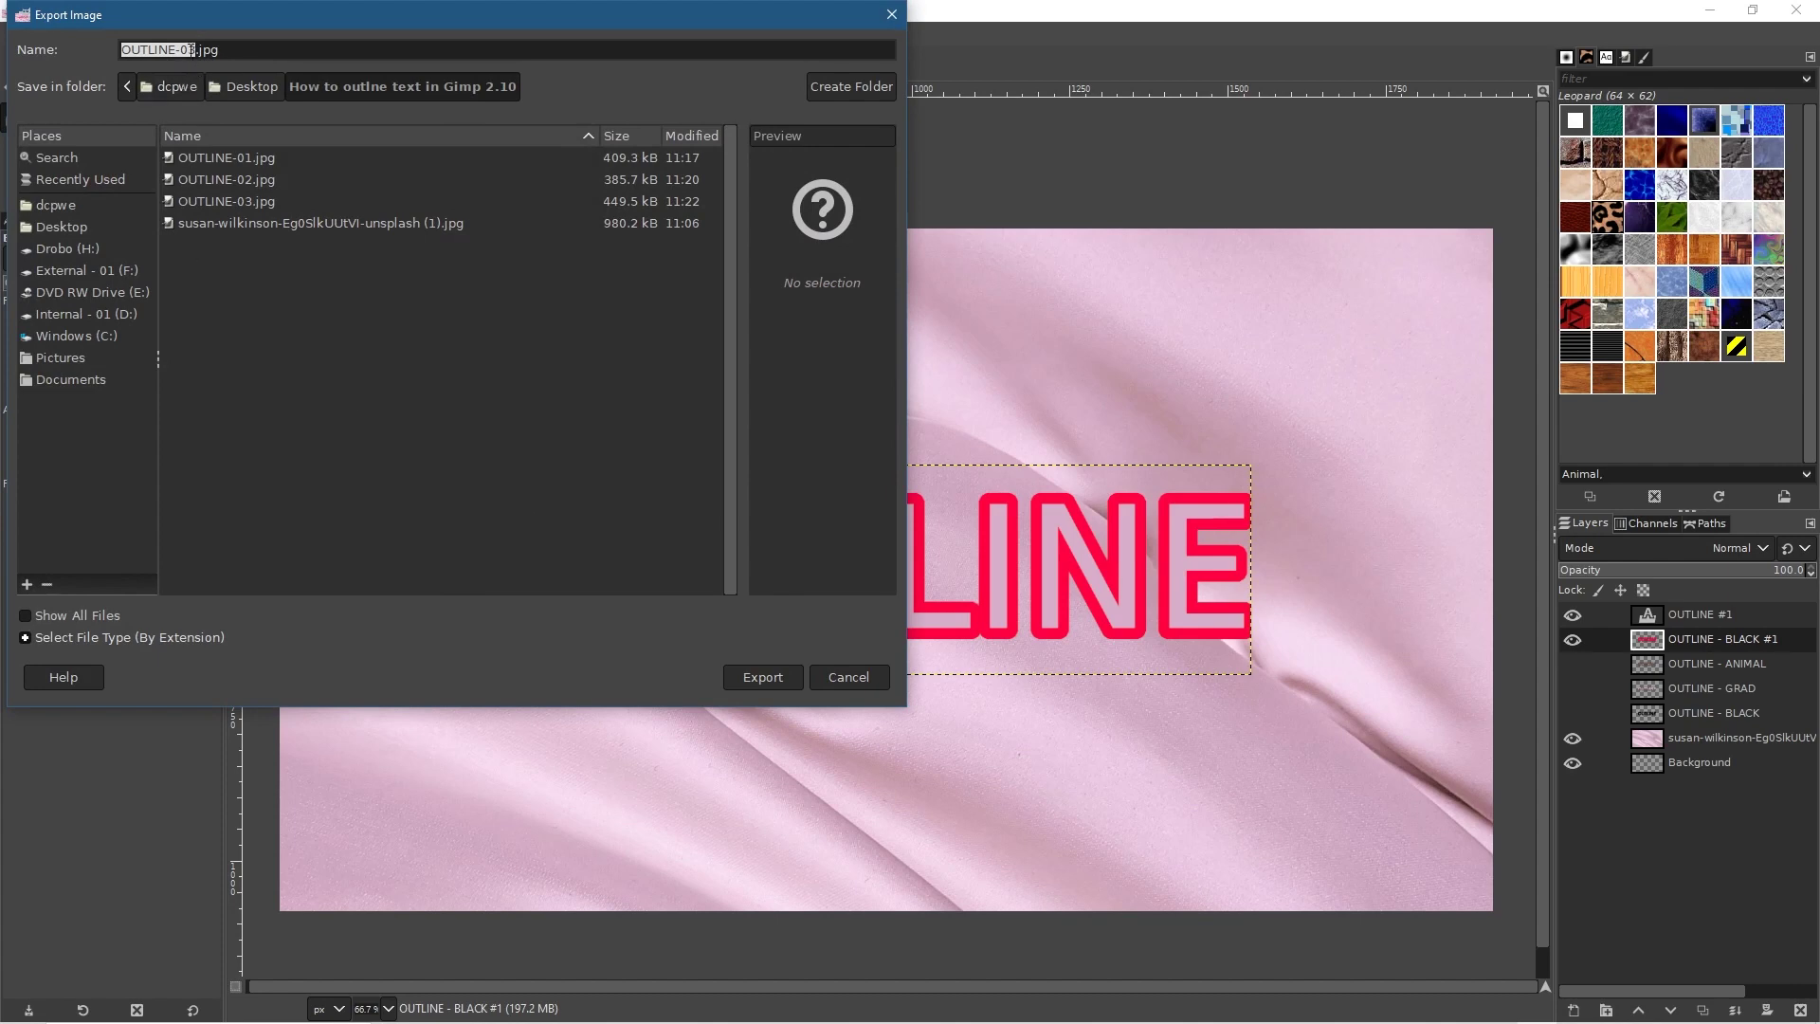
left_click(191, 49)
key("End")
type("4")
key("BackSpace")
type("4")
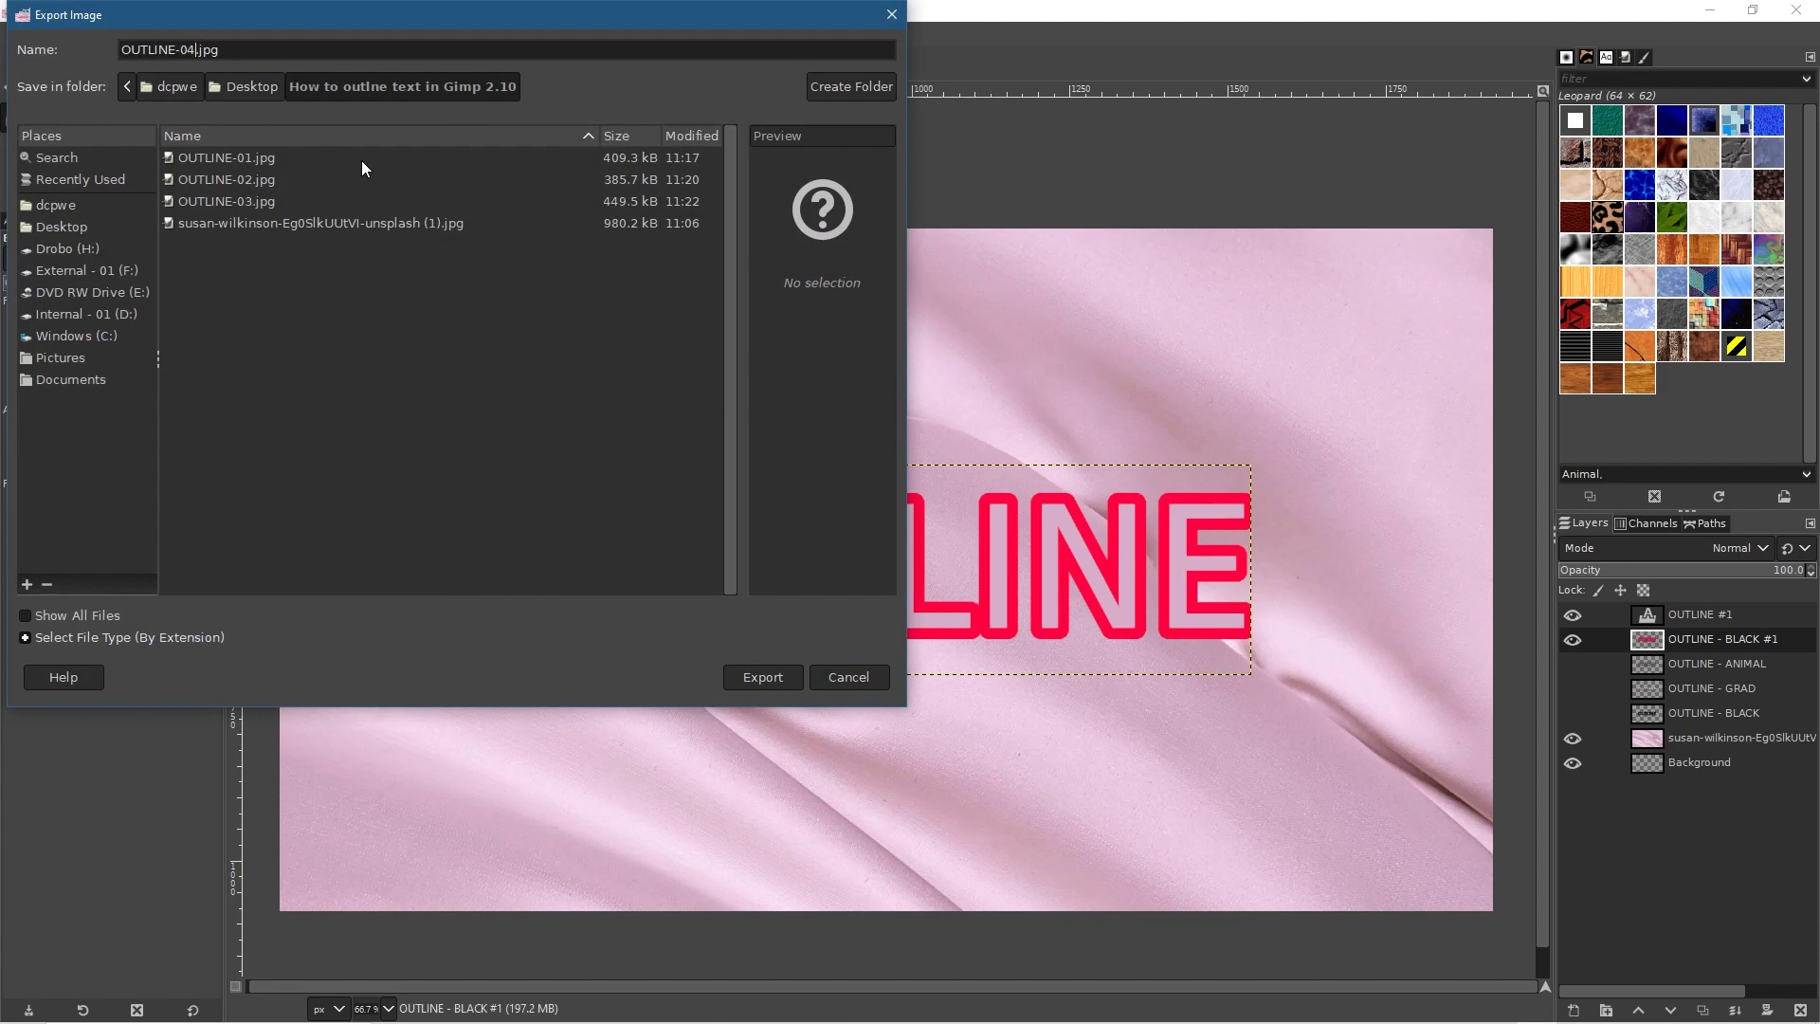
left_click(786, 678)
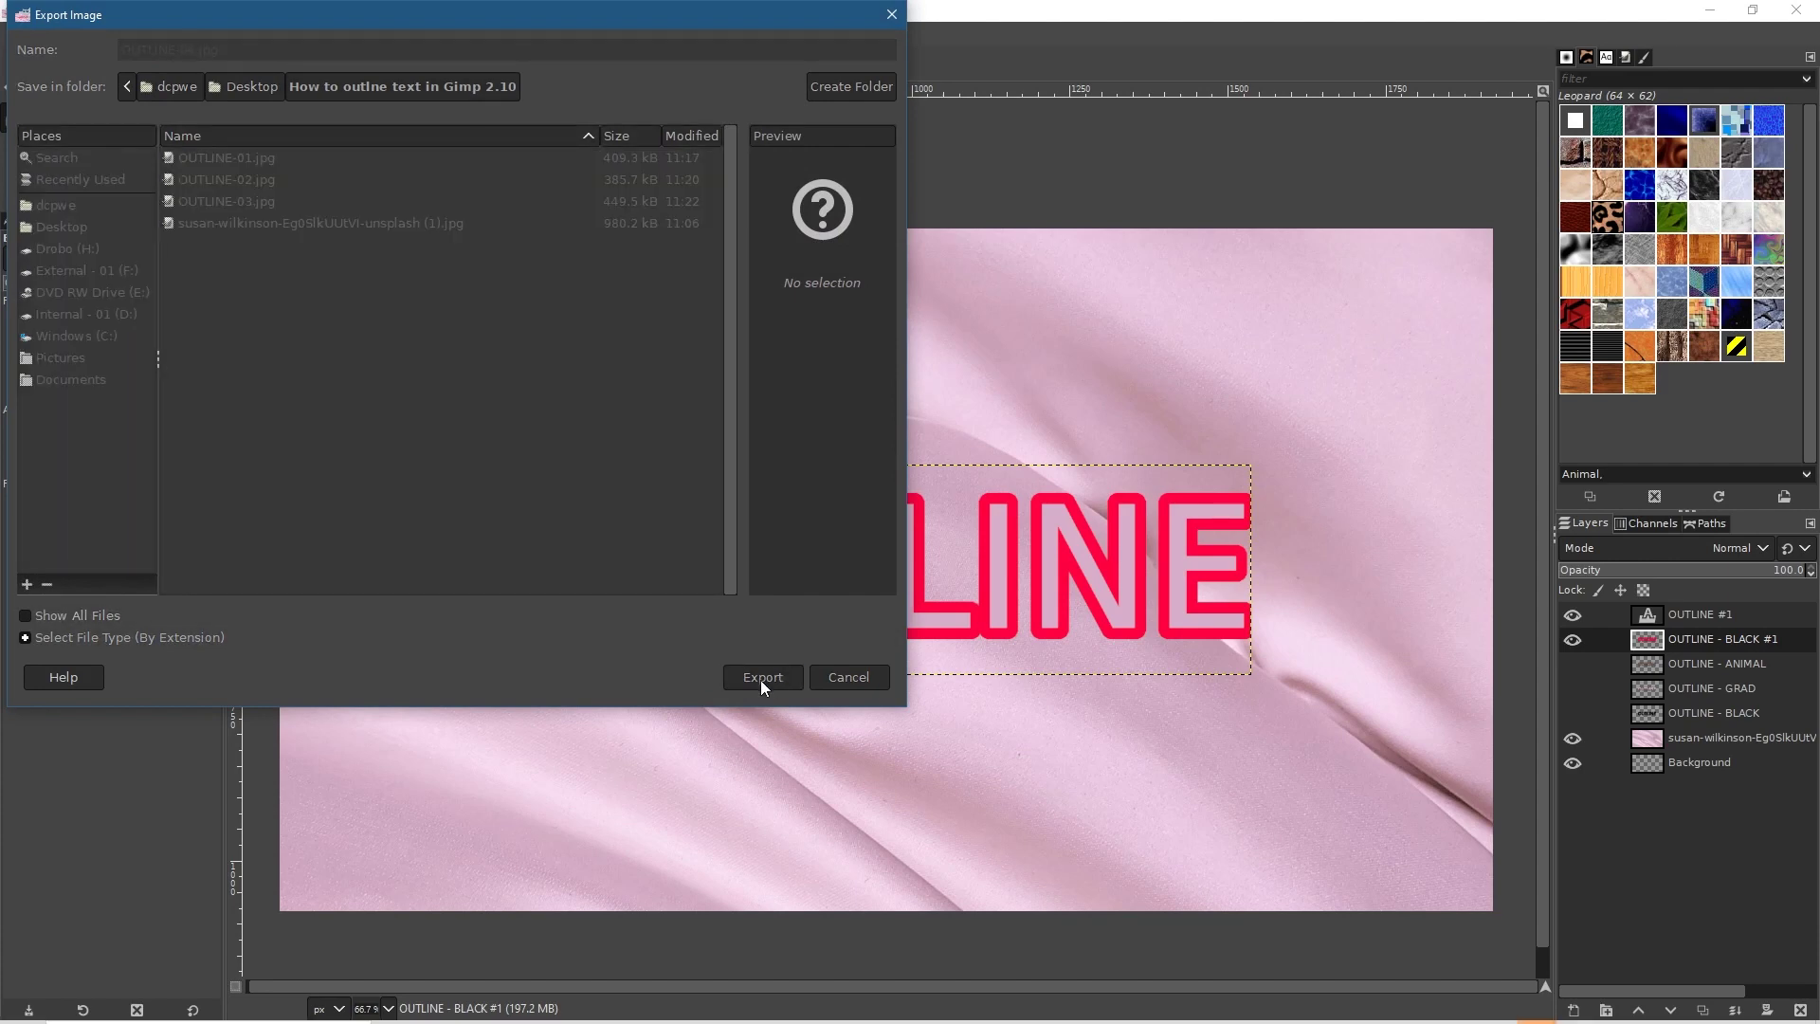
mouse_move(1535, 1005)
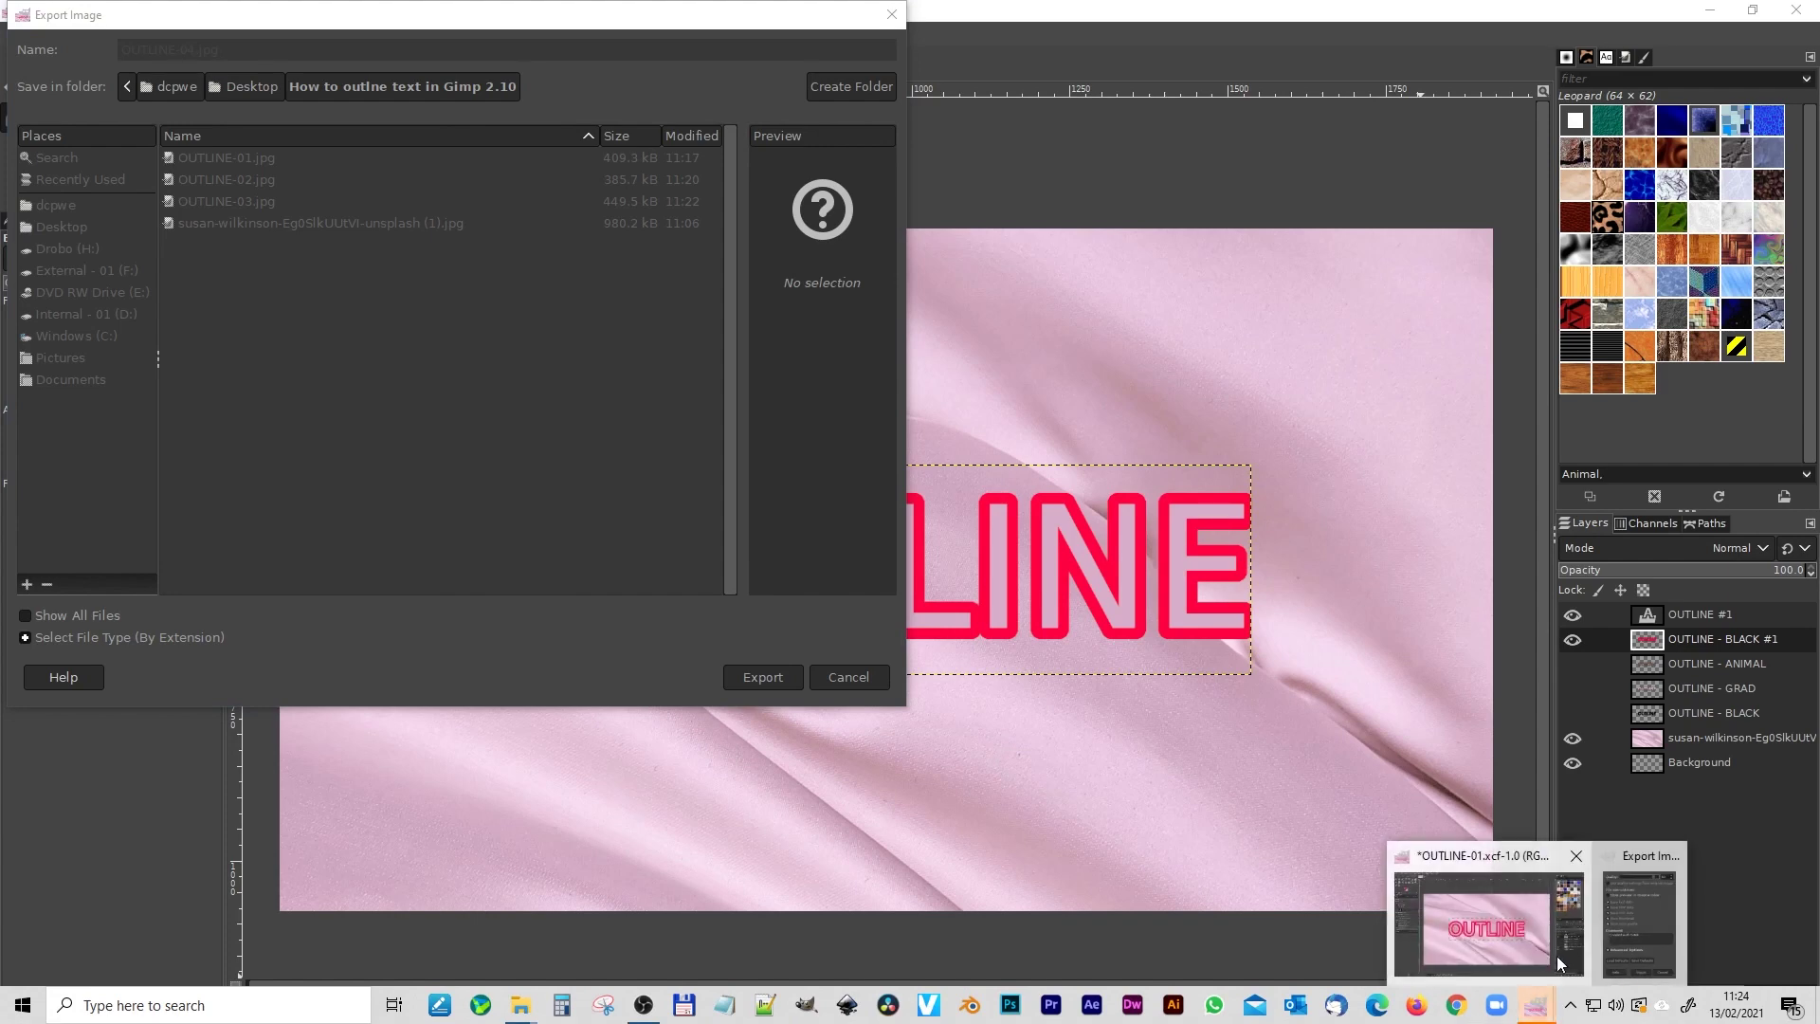
left_click(1555, 962)
left_click(917, 731)
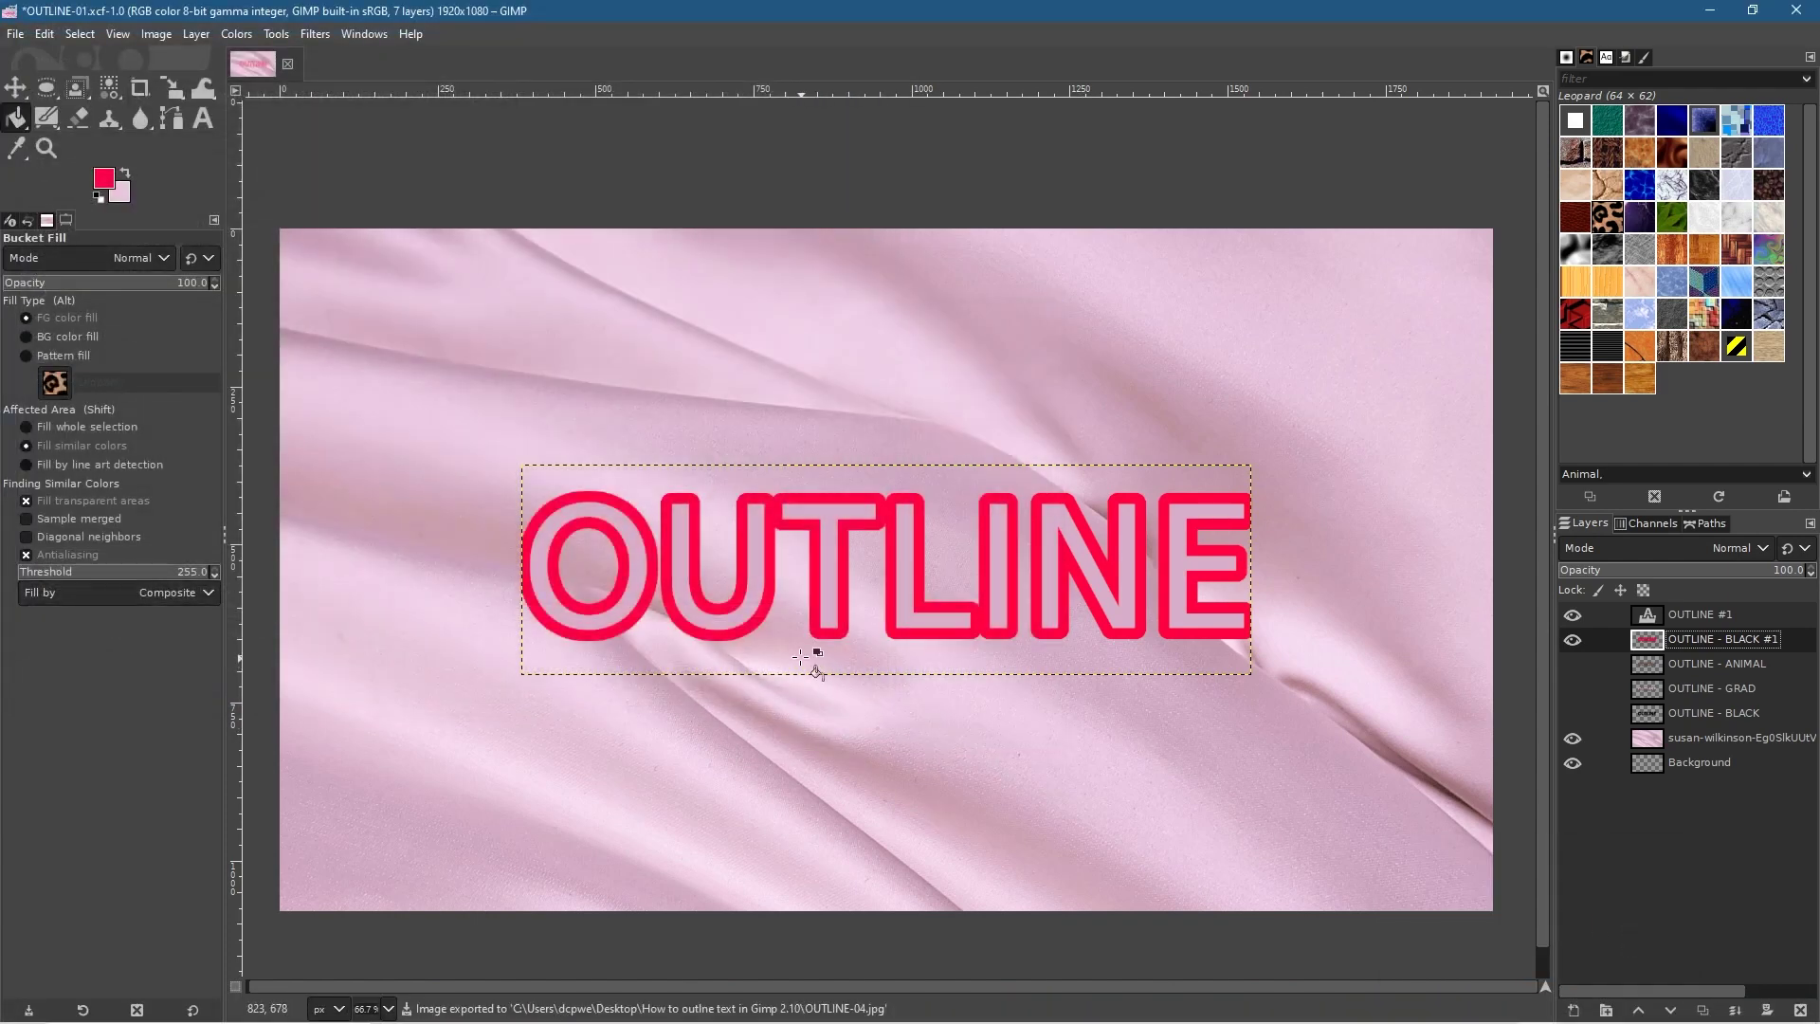
- Save the OUTLINE-01.xcf project, closing the image and minimizing GIMP
key("ctrl+s")
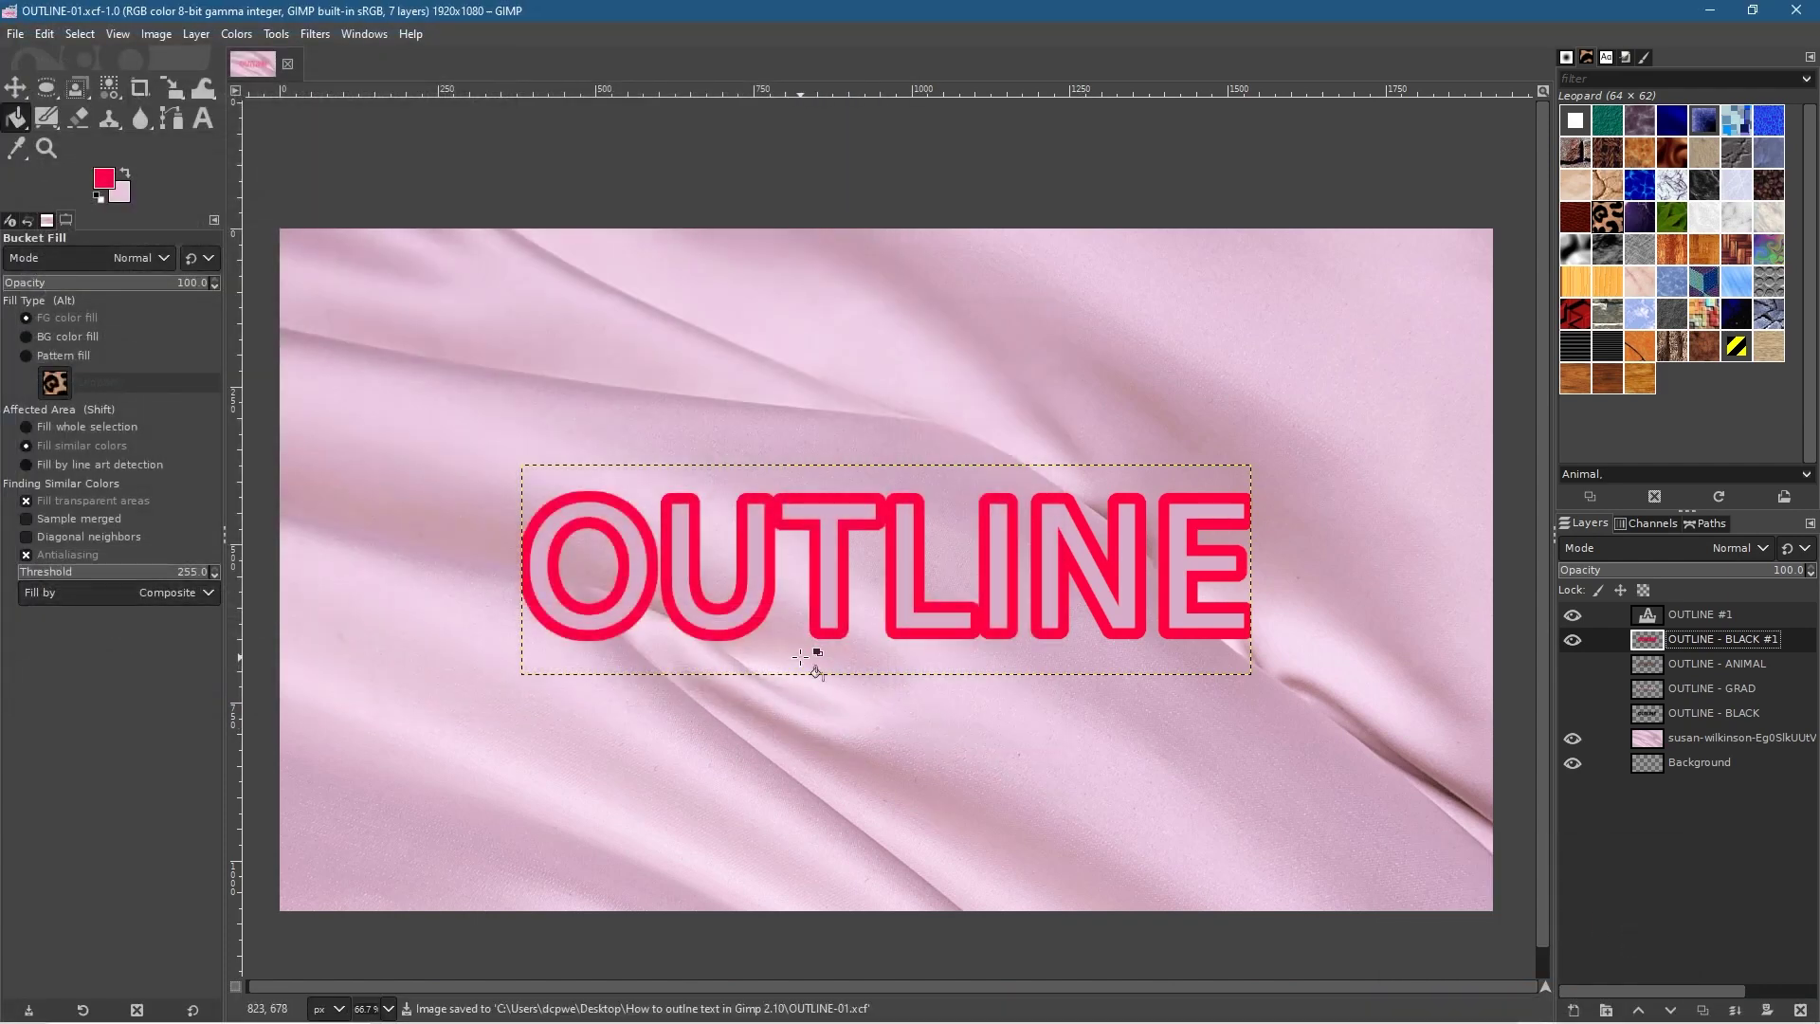
key("ctrl+w")
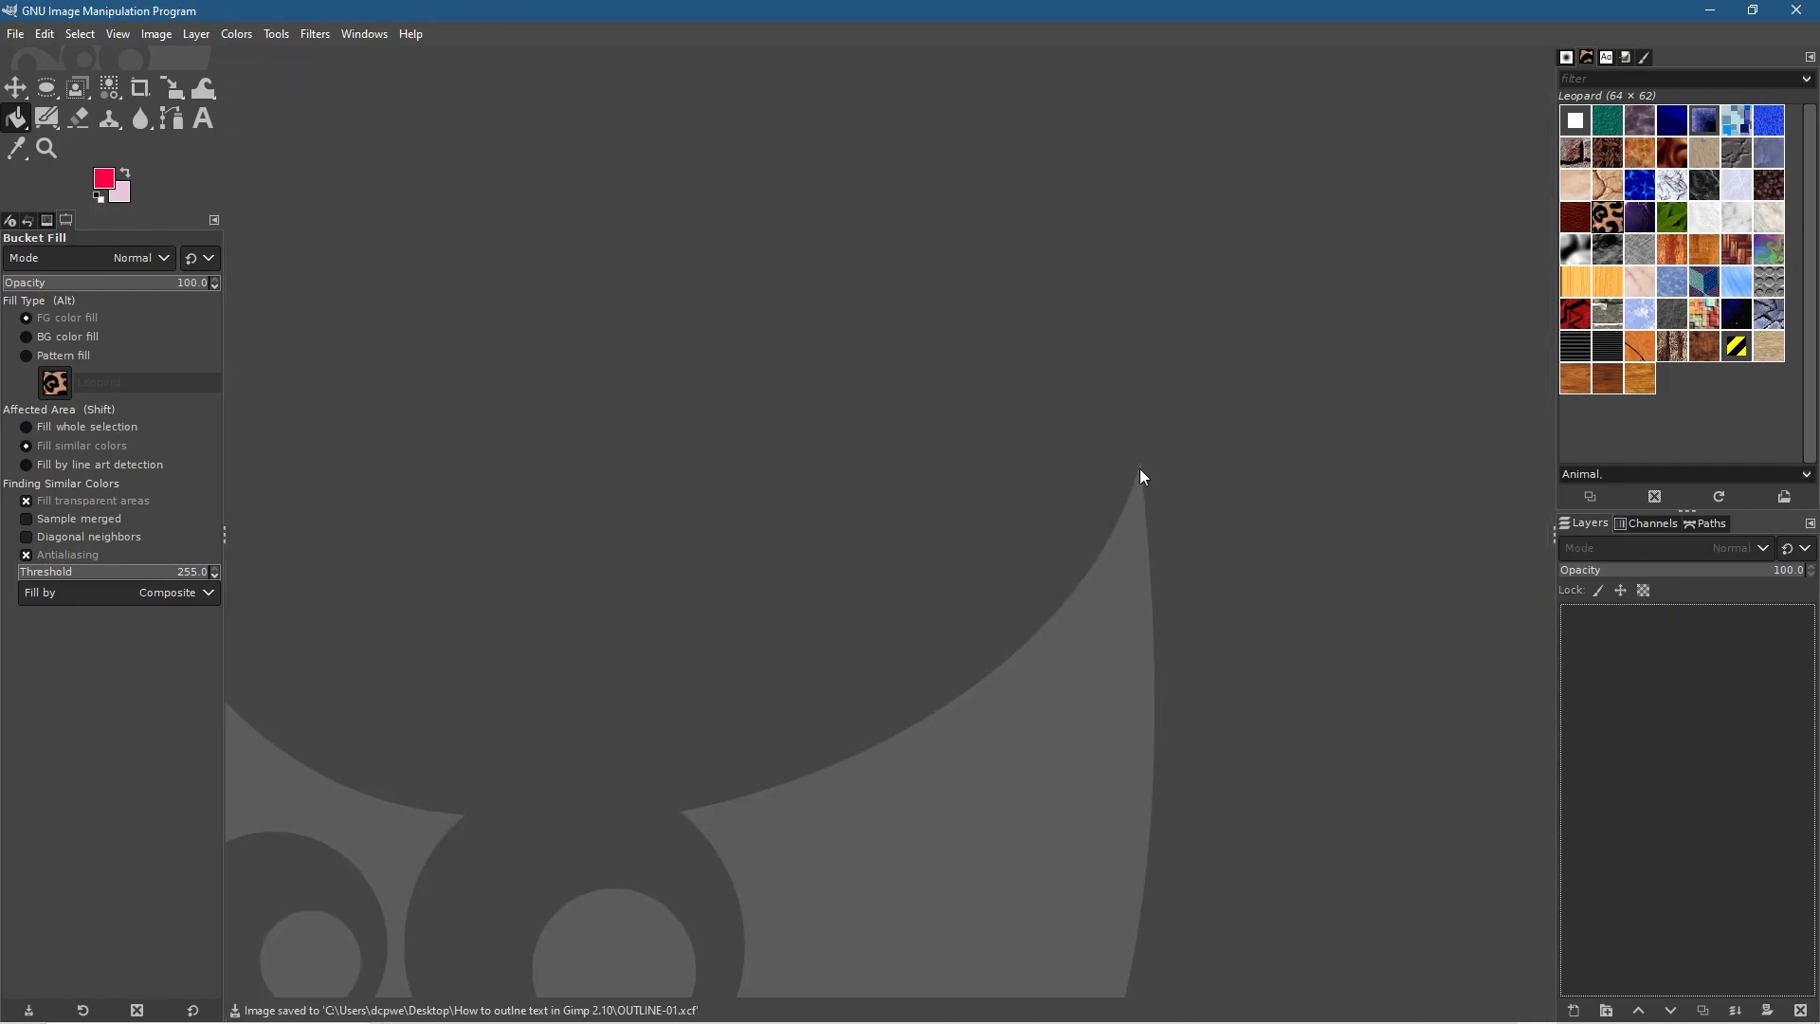
left_click(1709, 12)
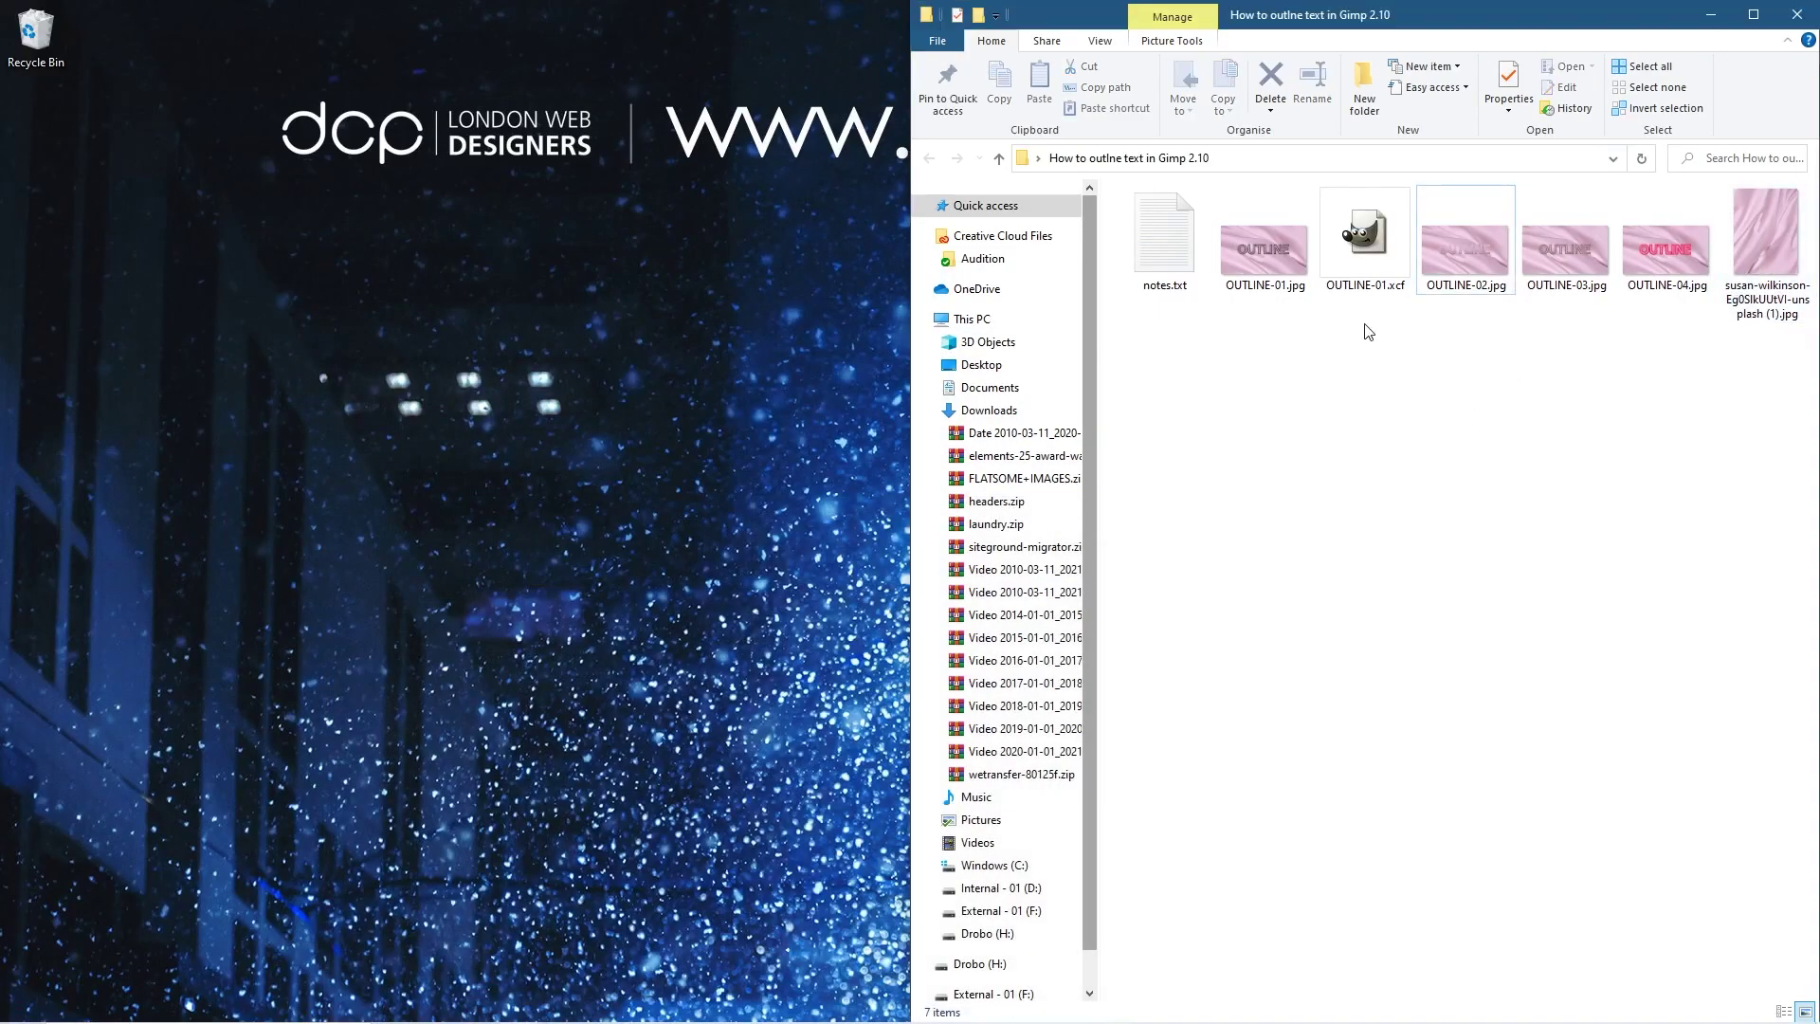
- Open OUTLINE-01.jpg in Photos and compare the outline styles of exports OUTLINE-01.jpg to OUTLINE-04.jpg, closing the viewer when done
double_click(1272, 266)
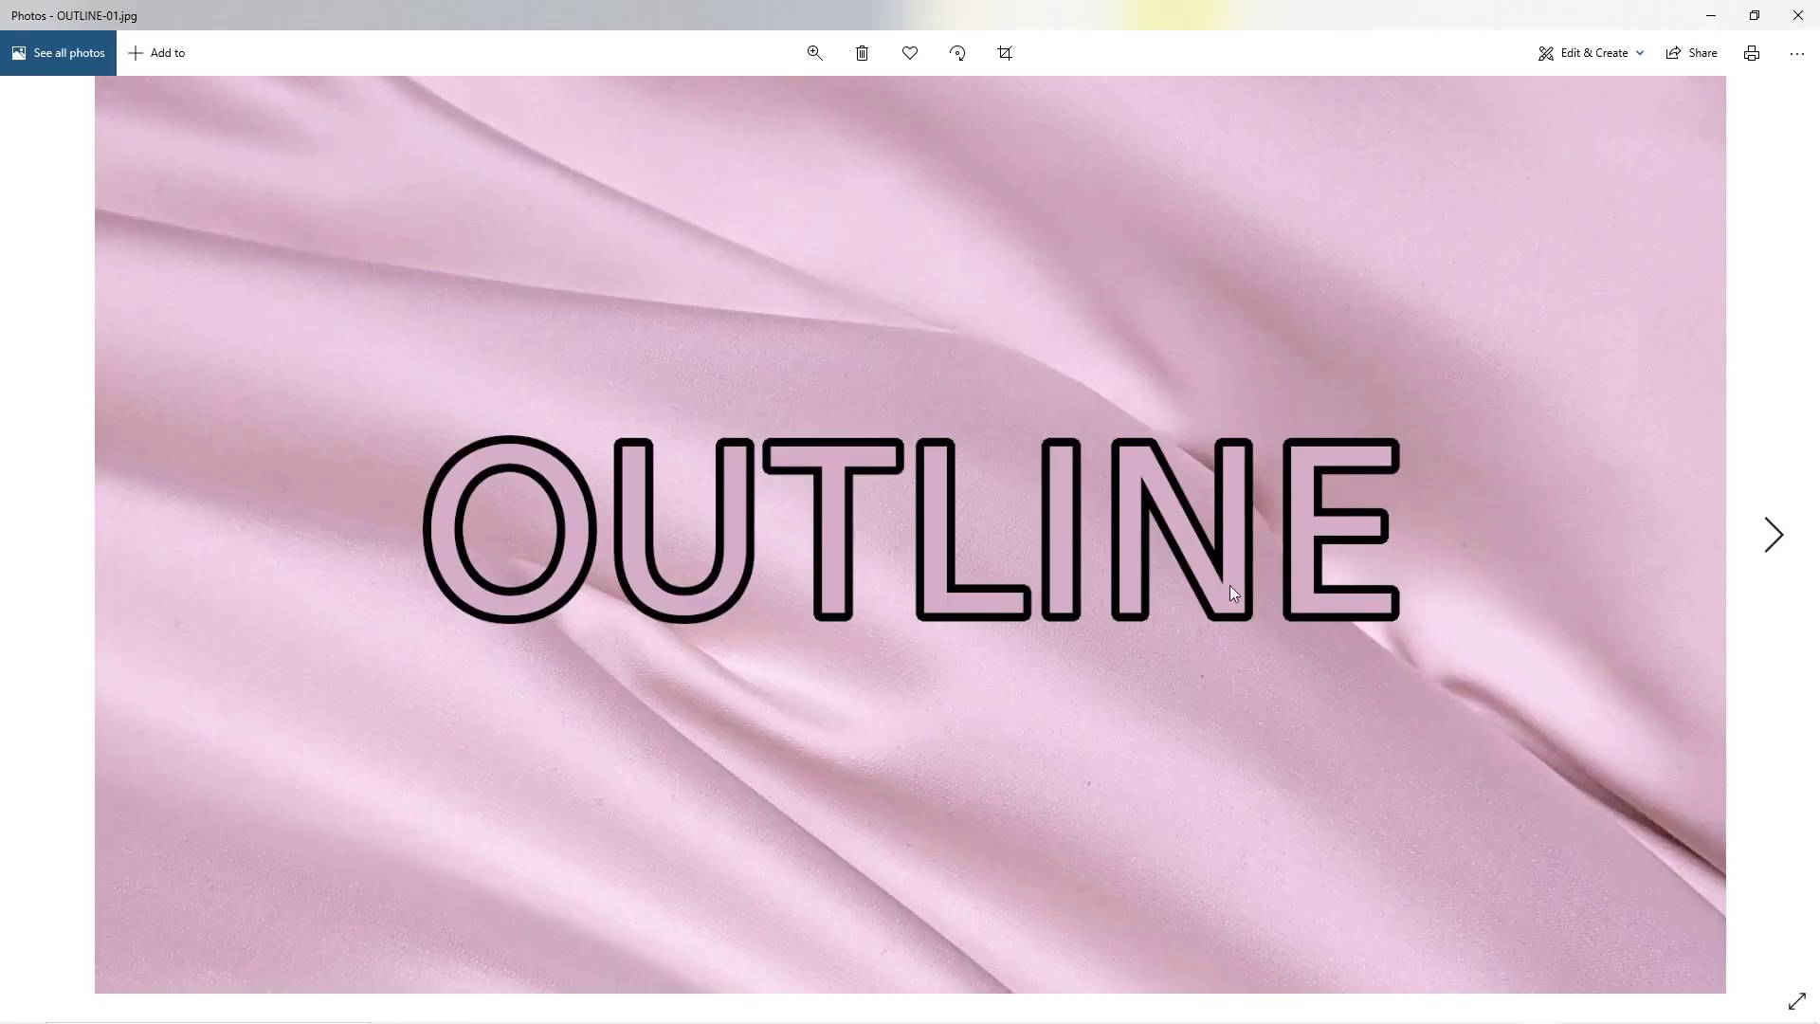
left_click(1774, 535)
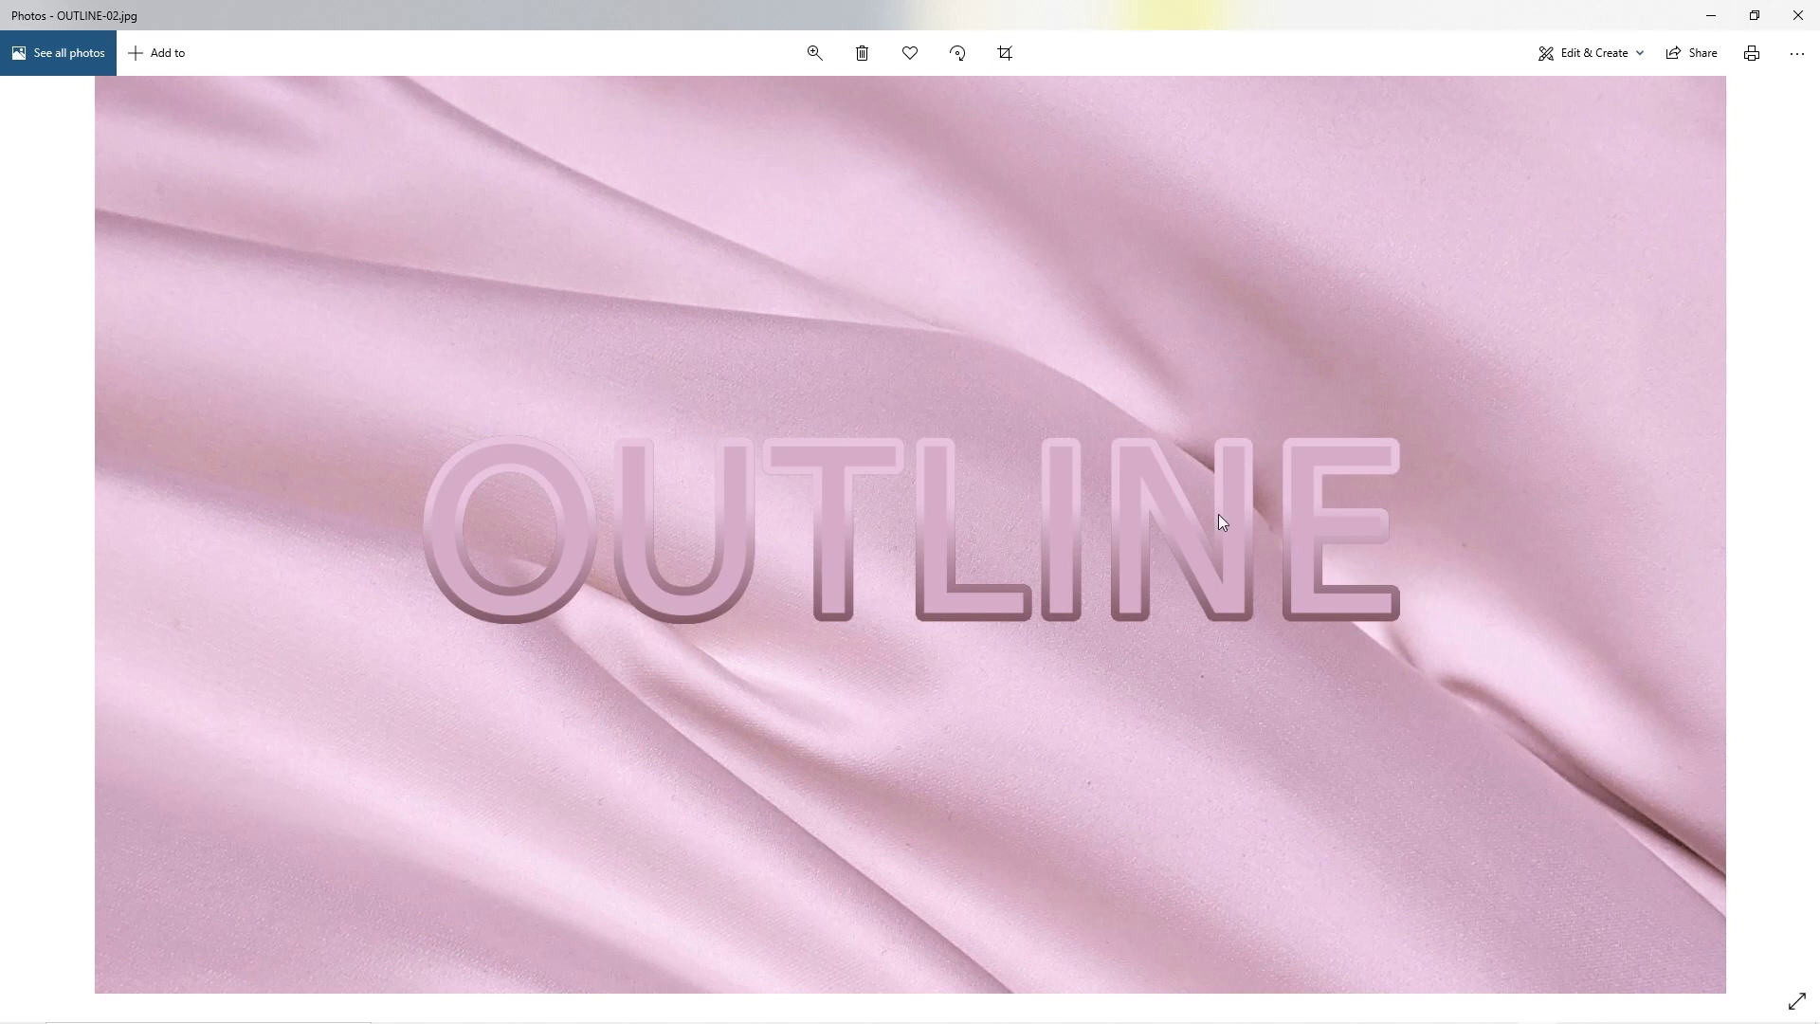
left_click(1780, 536)
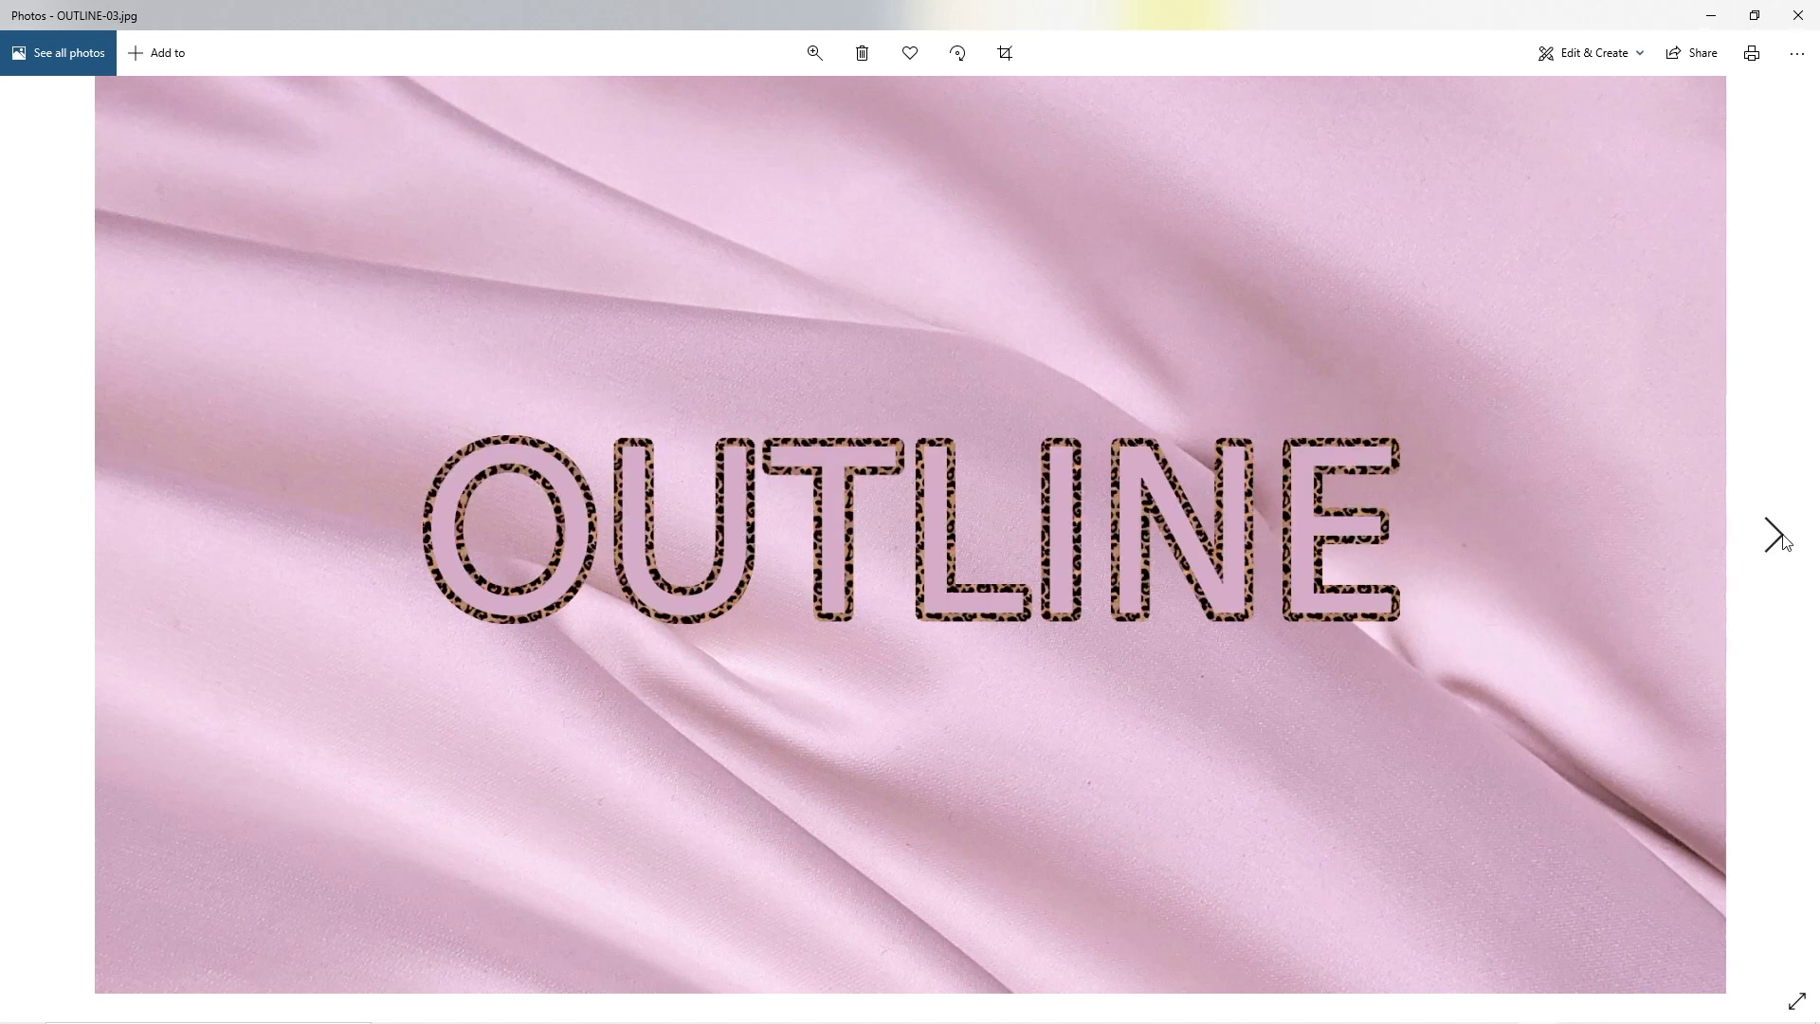
left_click(1782, 541)
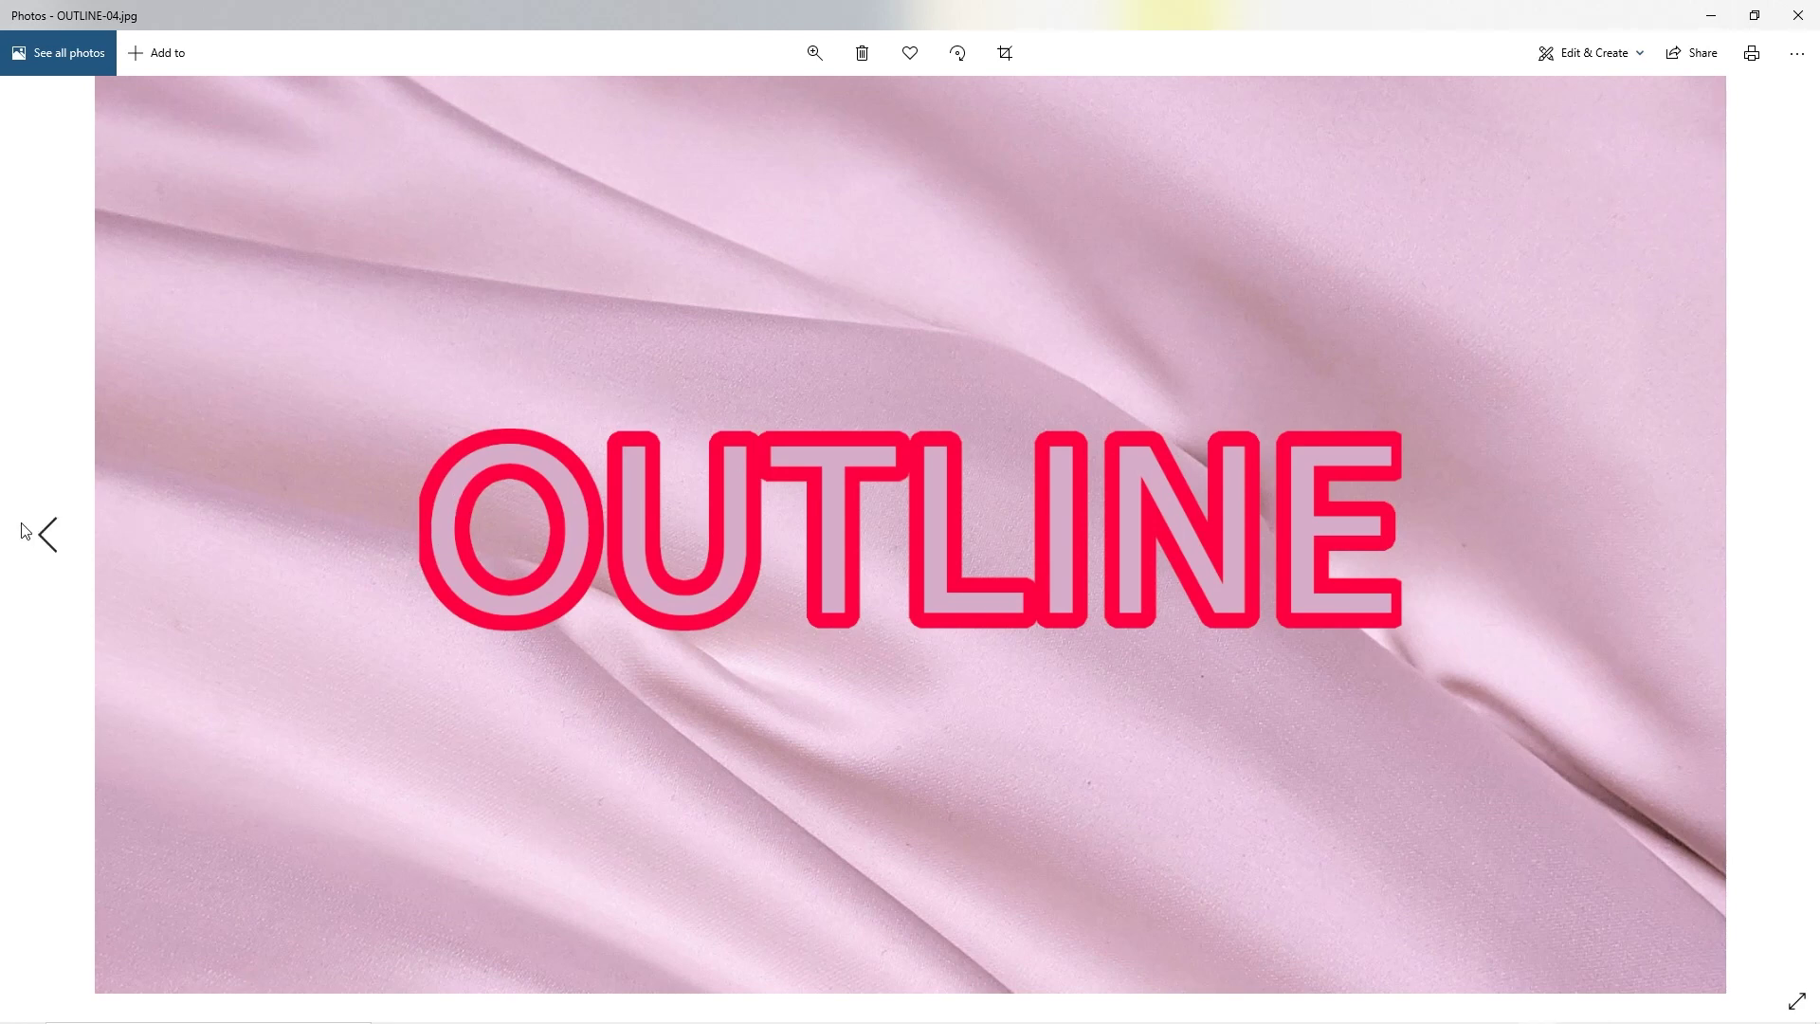
left_click(46, 535)
left_click(46, 534)
left_click(47, 535)
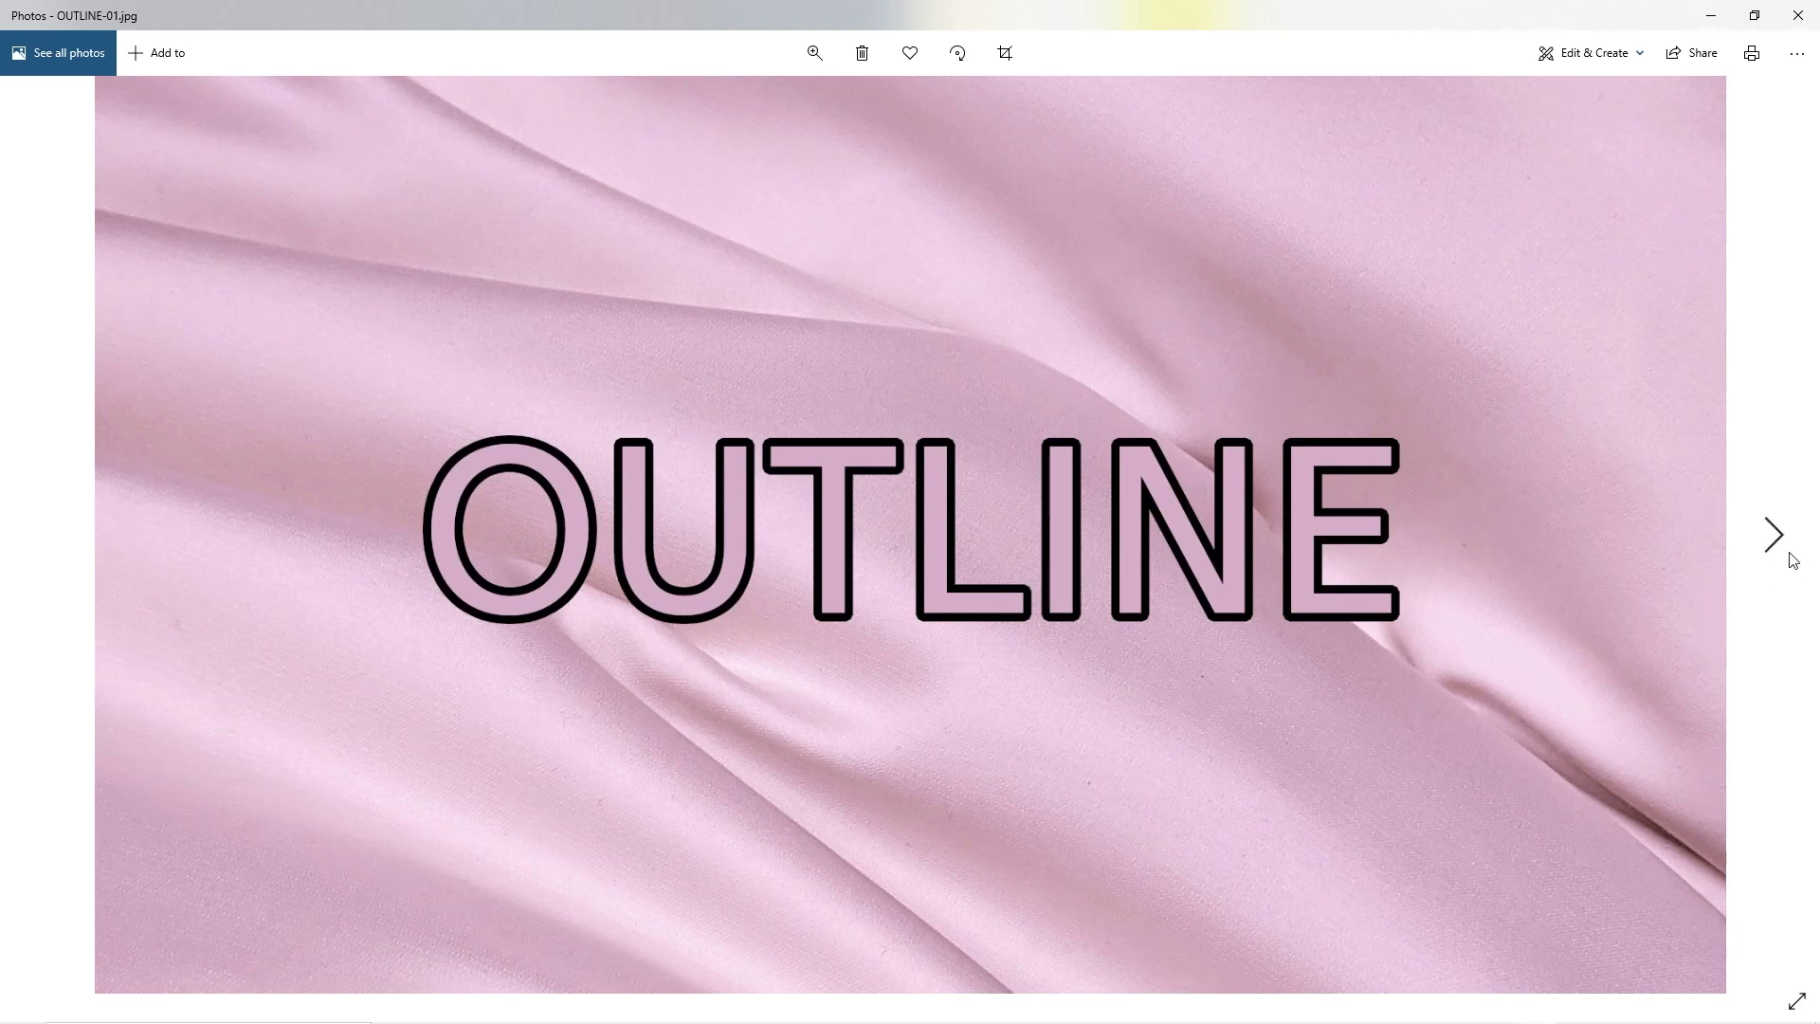
left_click(1782, 545)
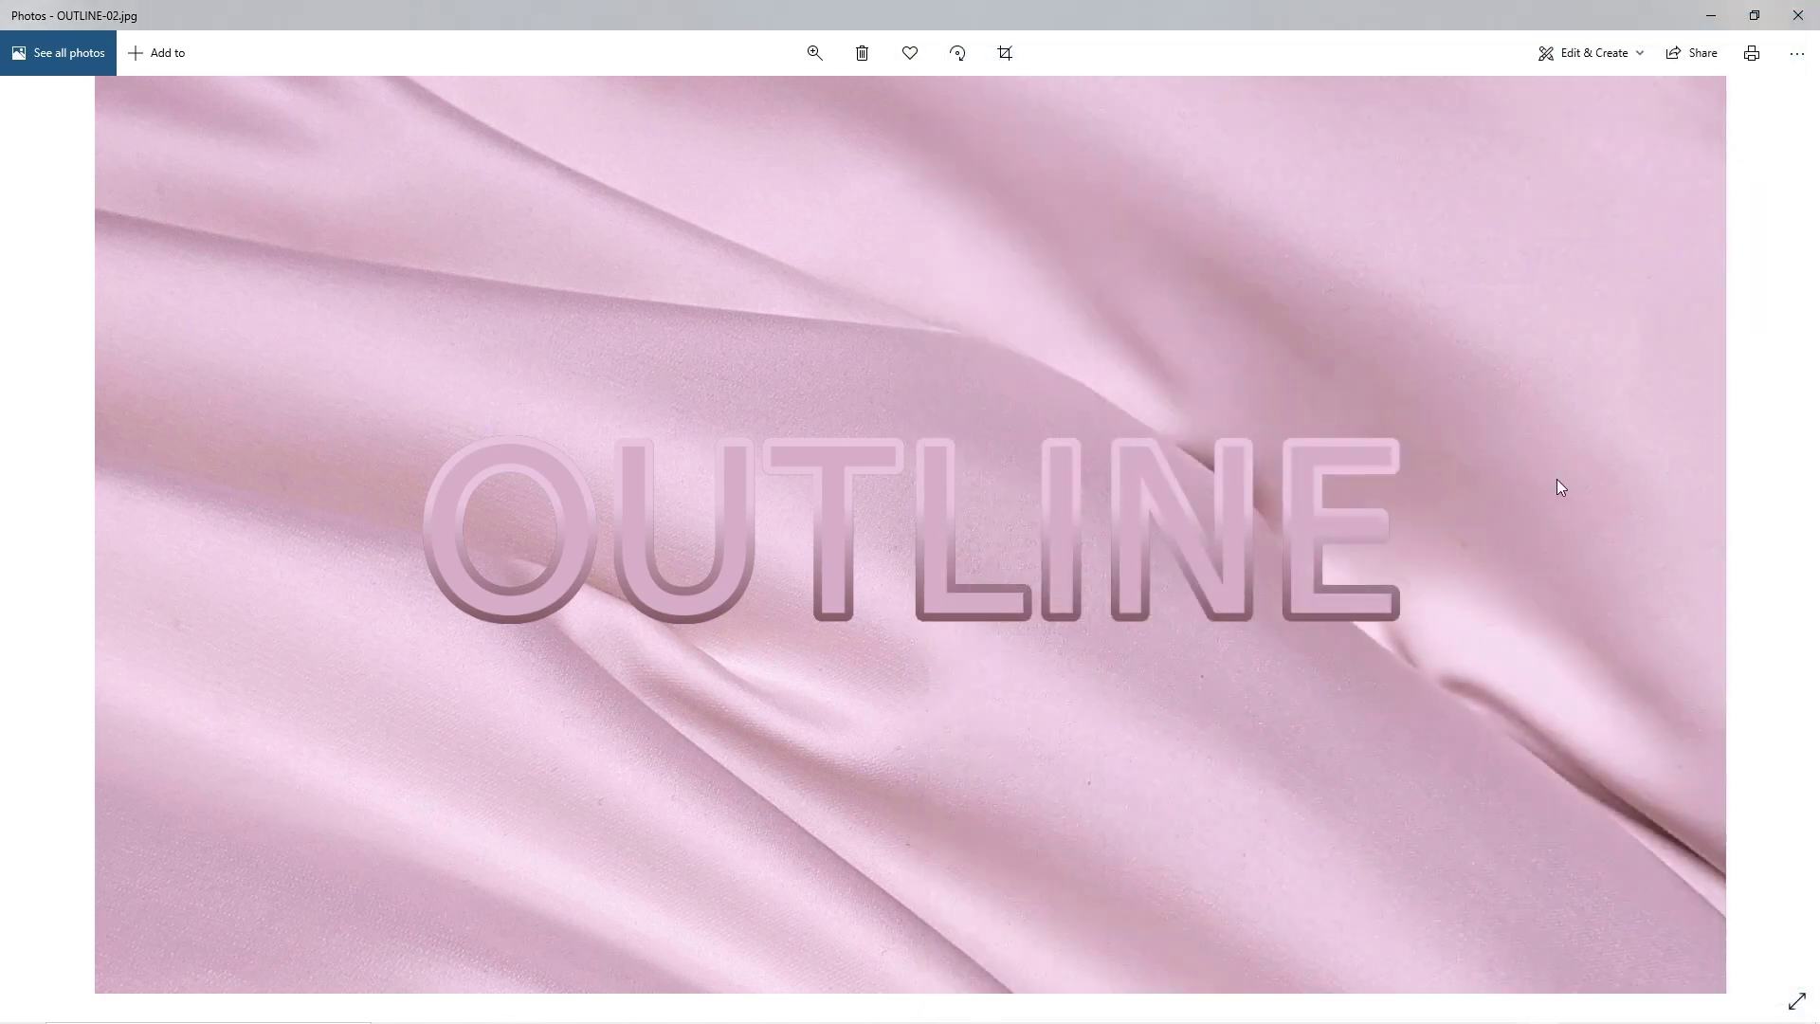
left_click(1798, 15)
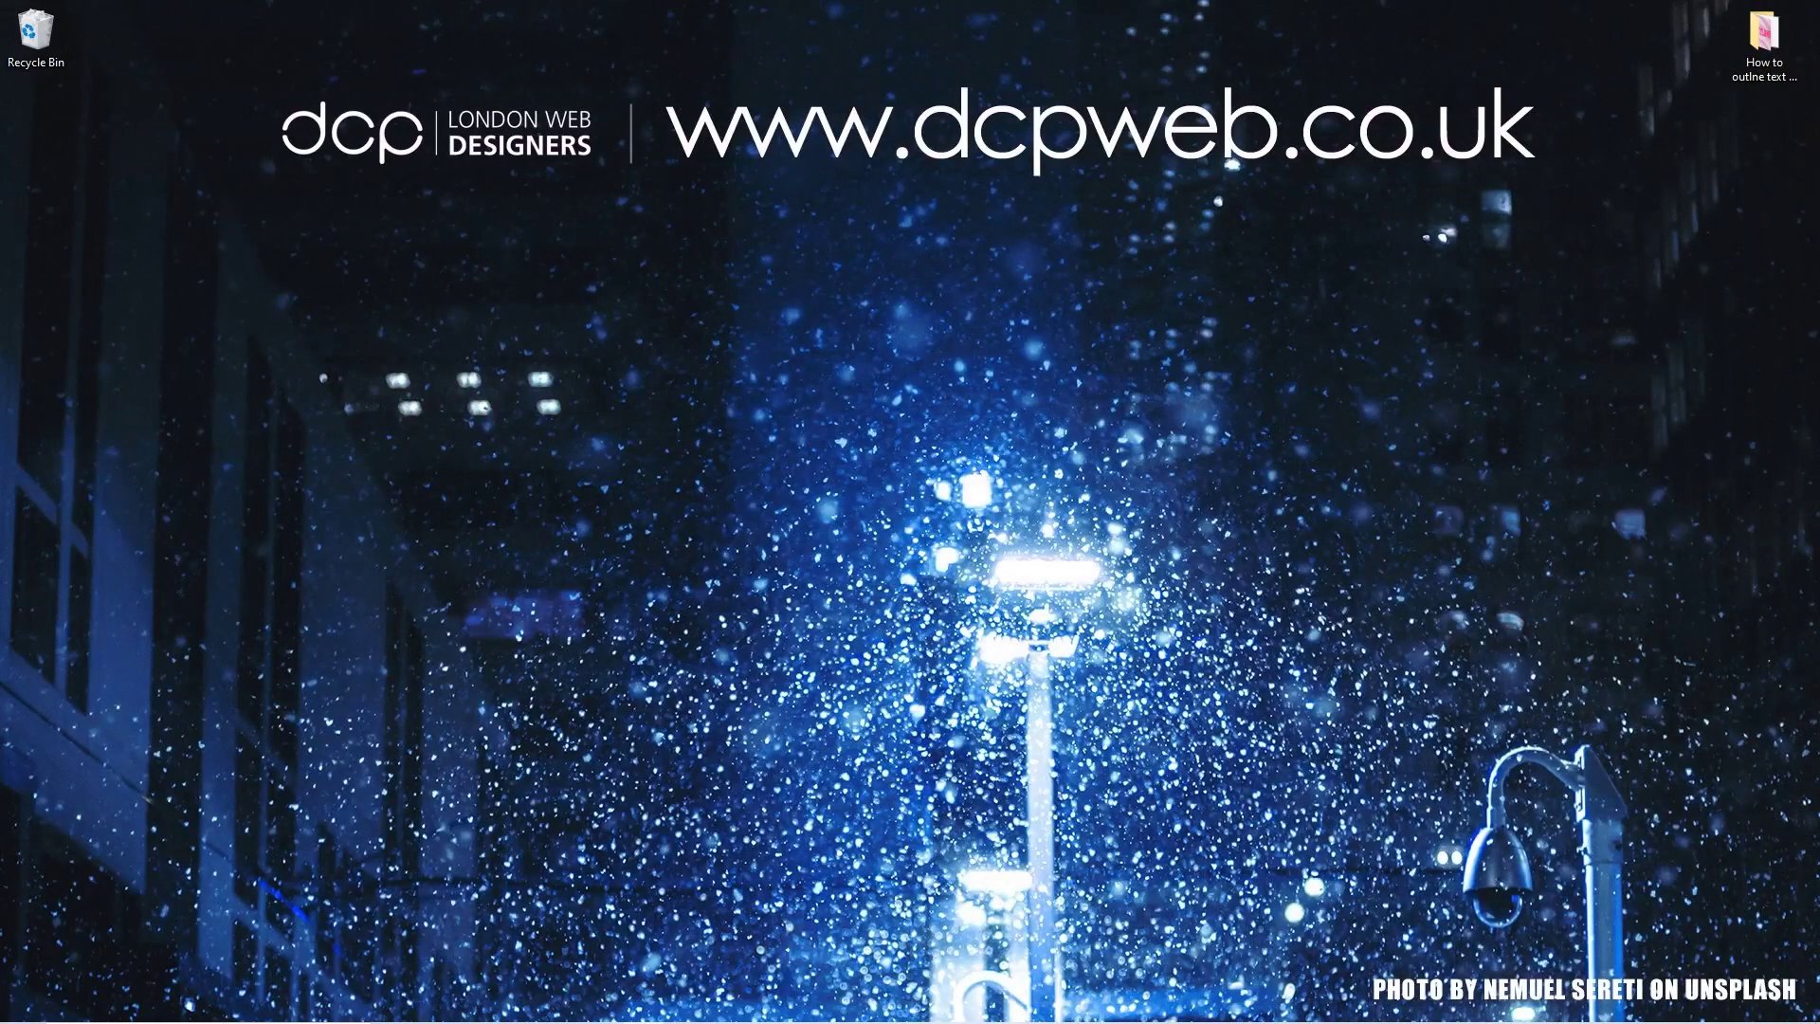